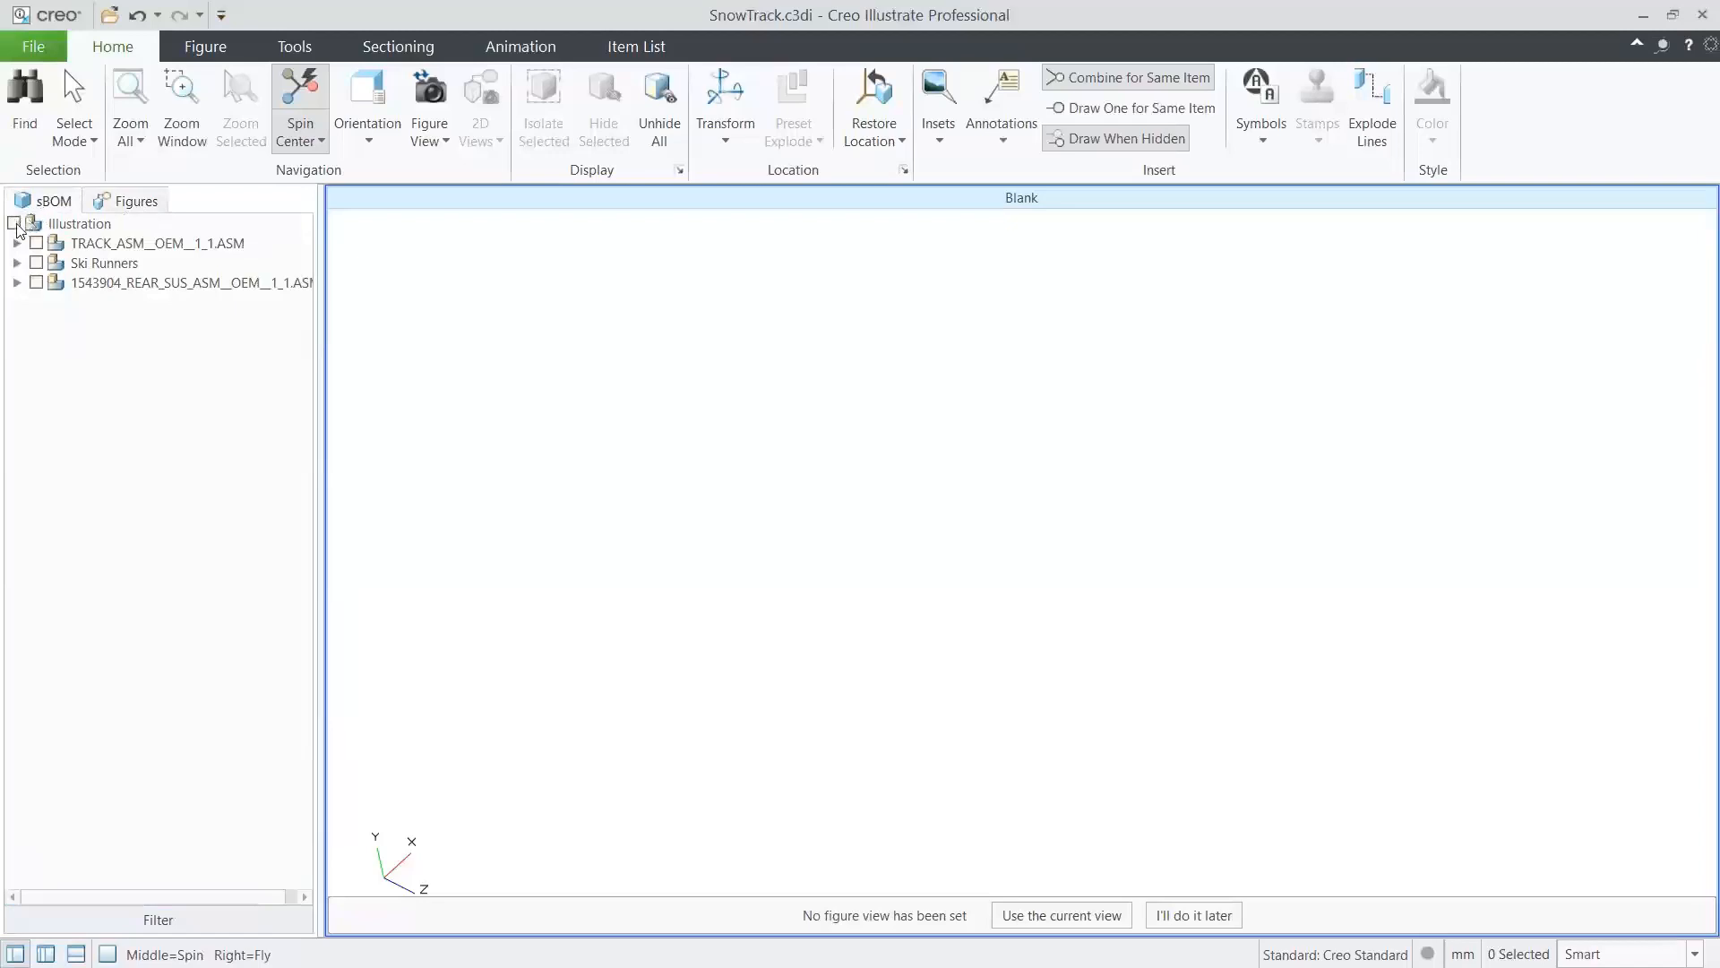
Show the whole illustration and translate the large red end wheel outward along its axle, to a centre X of about -470 mm.
{"action": "left_click", "coordinate": [14, 224]}
{"action": "middle_click_drag", "start_coordinate": [905, 659], "coordinate": [717, 565]}
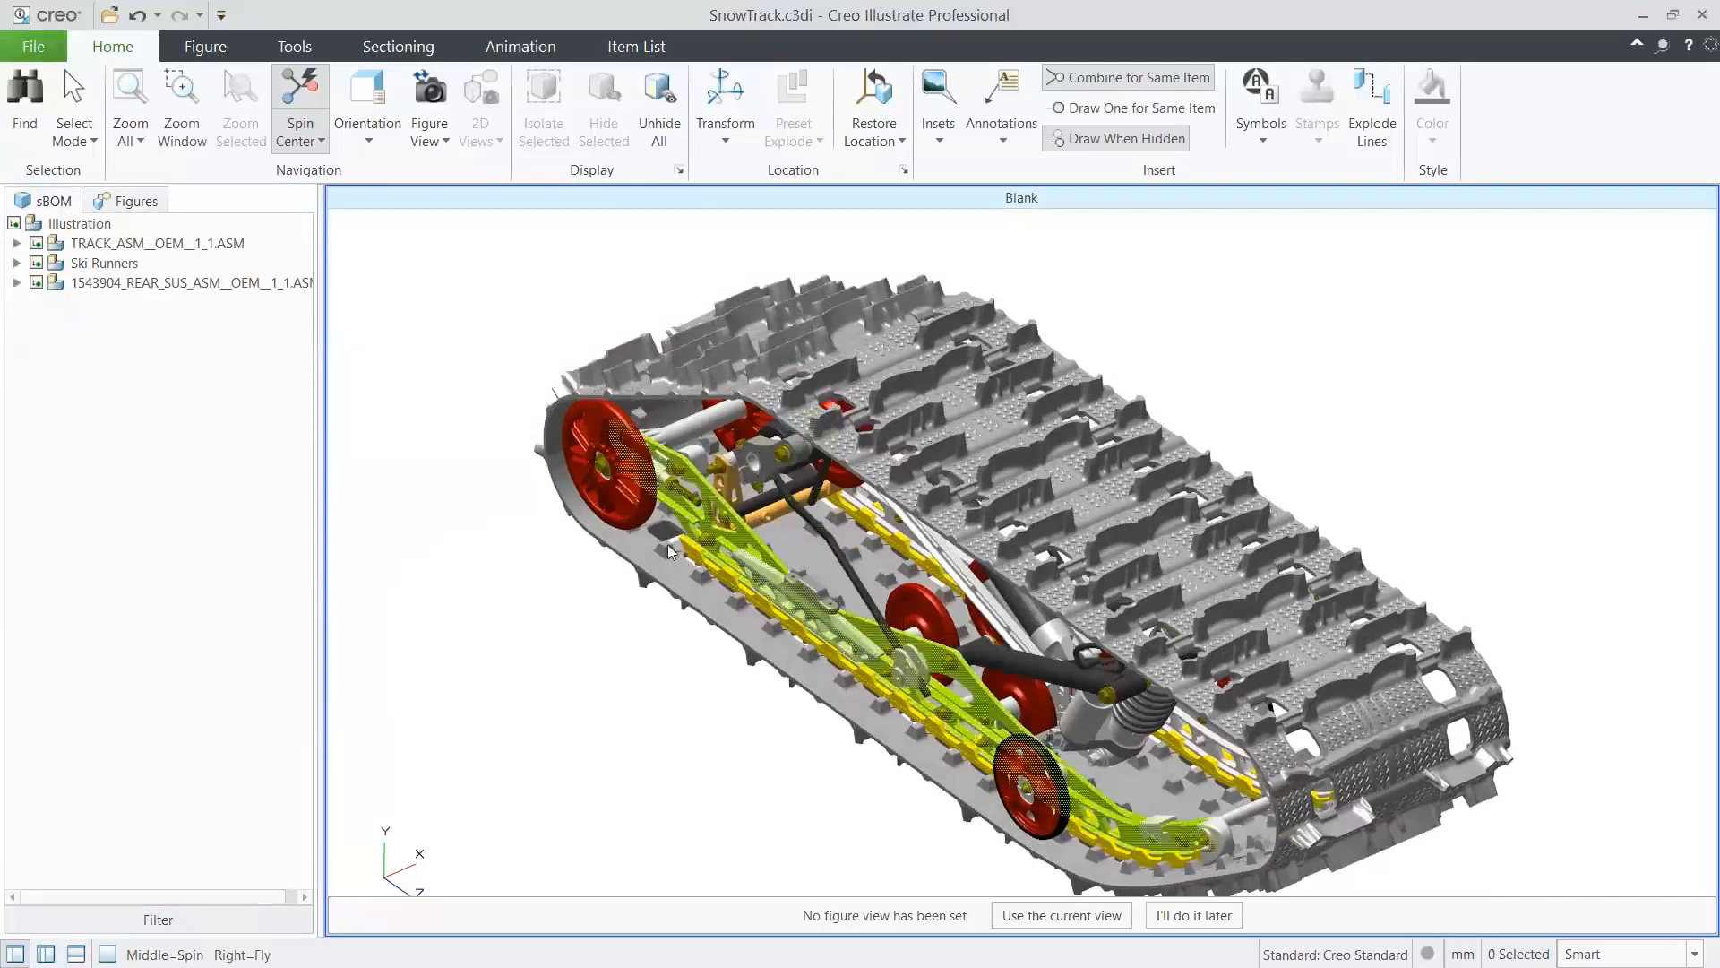
{"action": "left_click", "coordinate": [631, 513]}
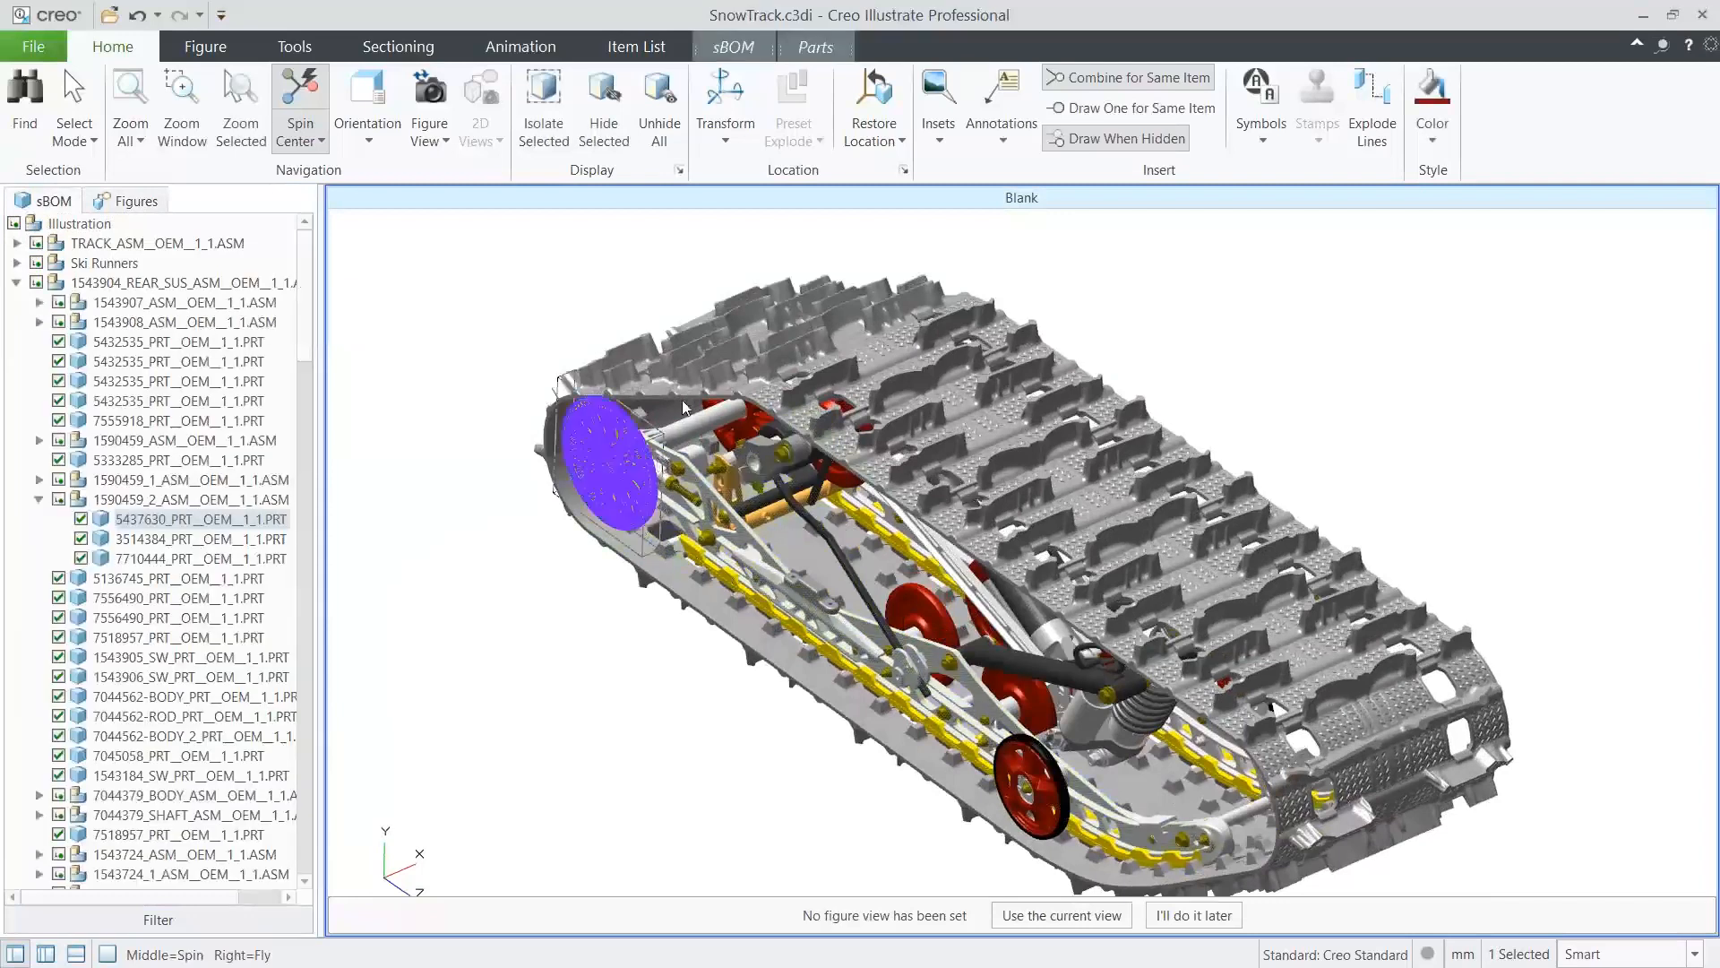
{"action": "left_click", "coordinate": [725, 99]}
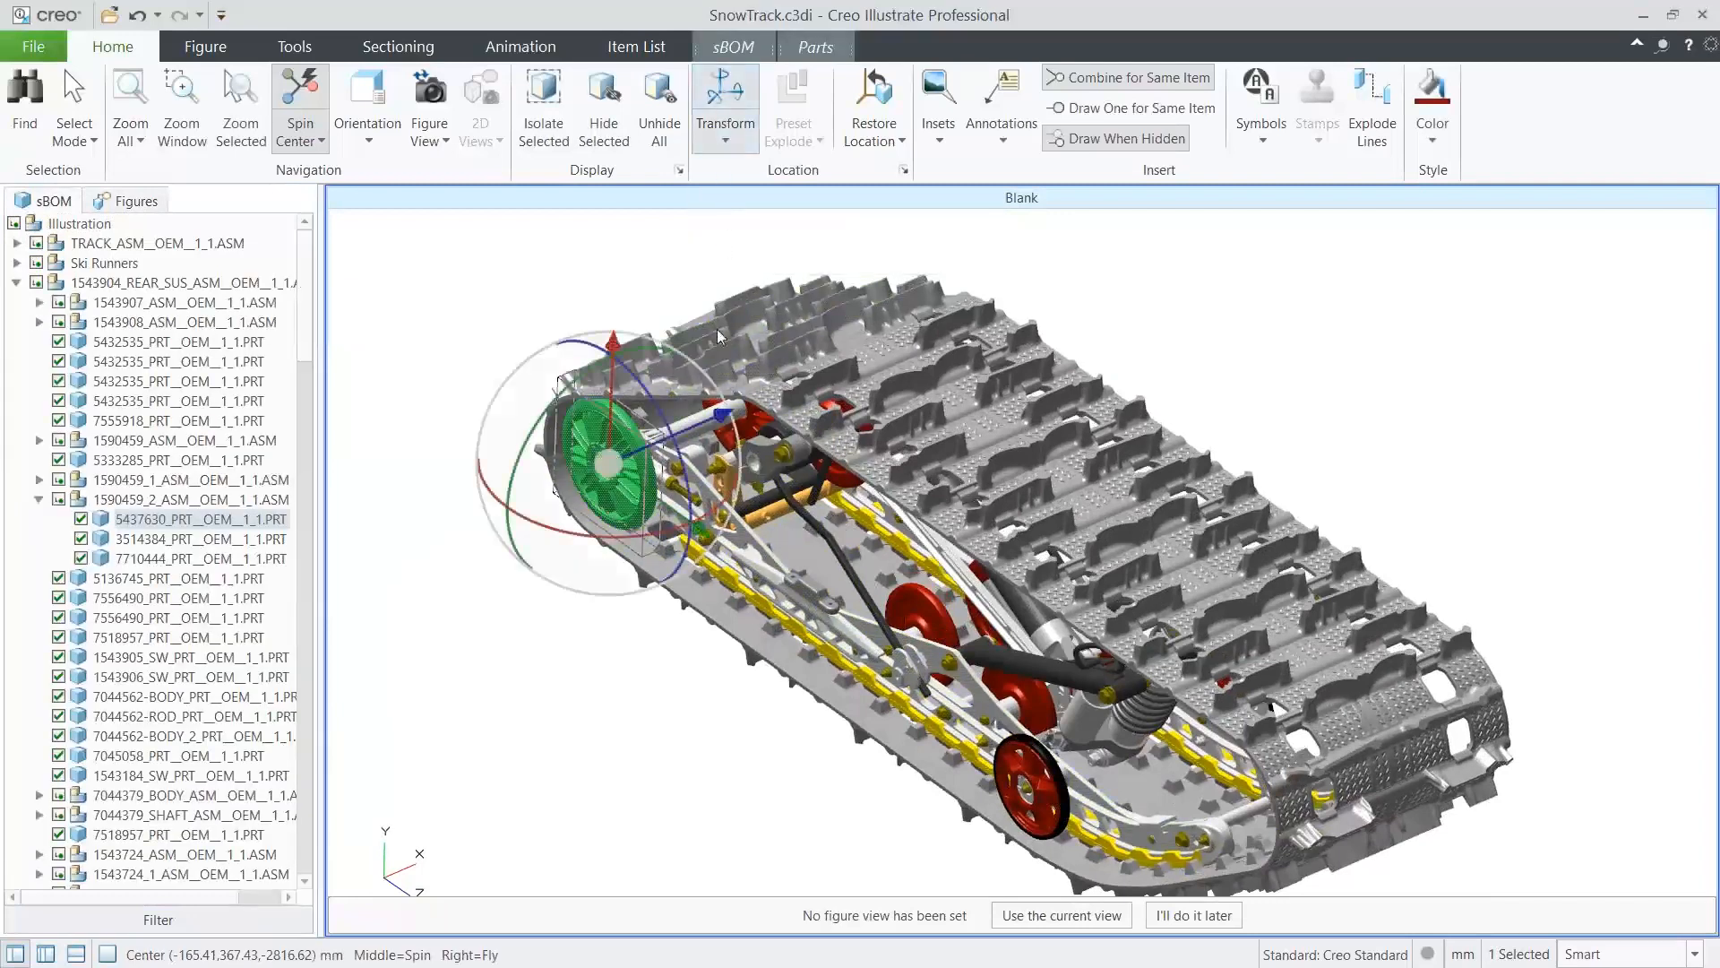
{"action": "left_click_drag", "start_coordinate": [717, 416], "coordinate": [536, 505]}
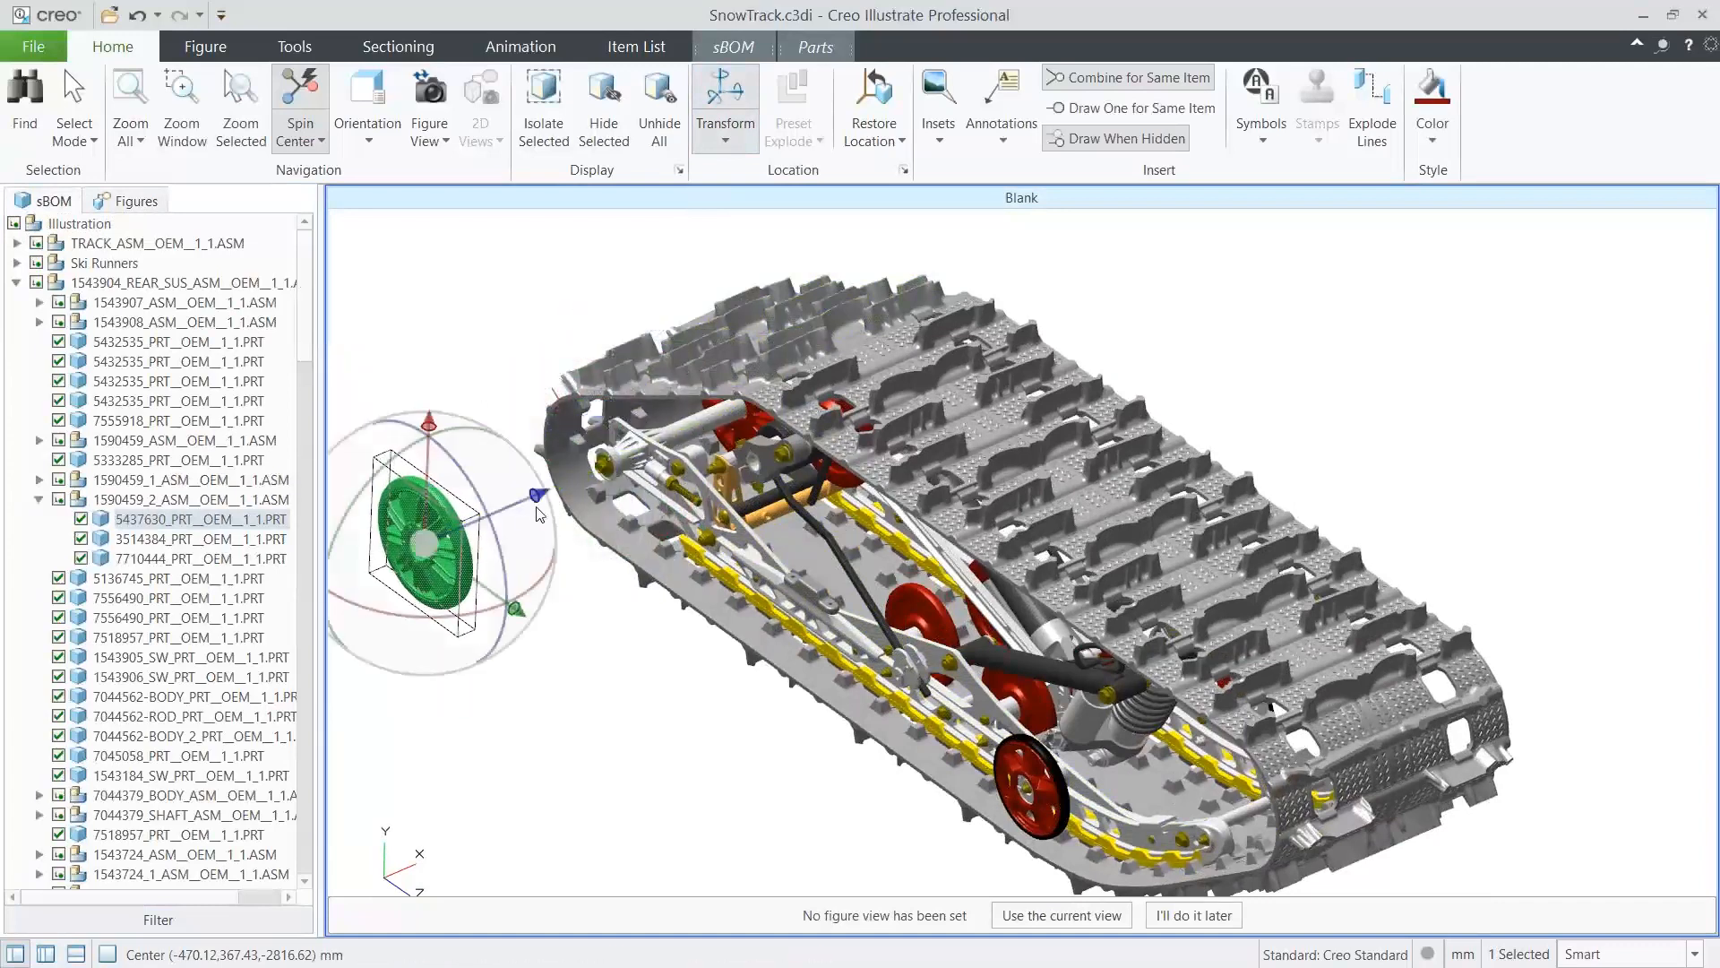
{"action": "left_click", "coordinate": [585, 605]}
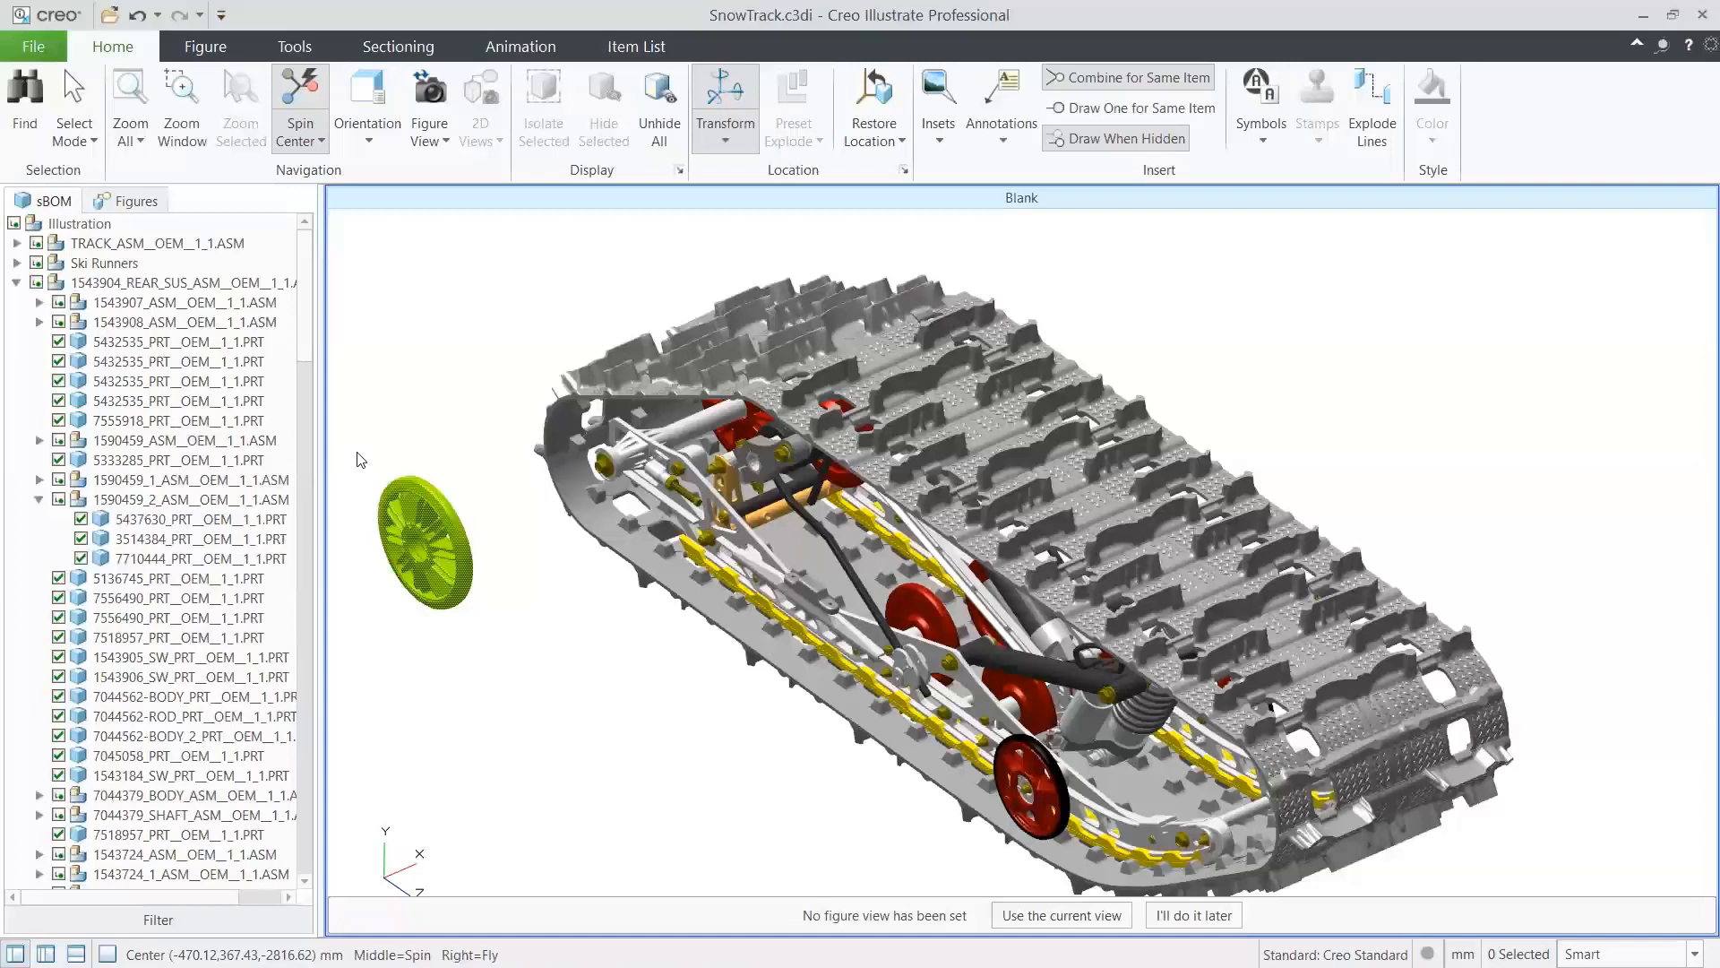
Hide the TRACK_ASM__OEM__1_1.ASM assembly and the far-side red end wheel of the rear suspension.
{"action": "left_click", "coordinate": [177, 244]}
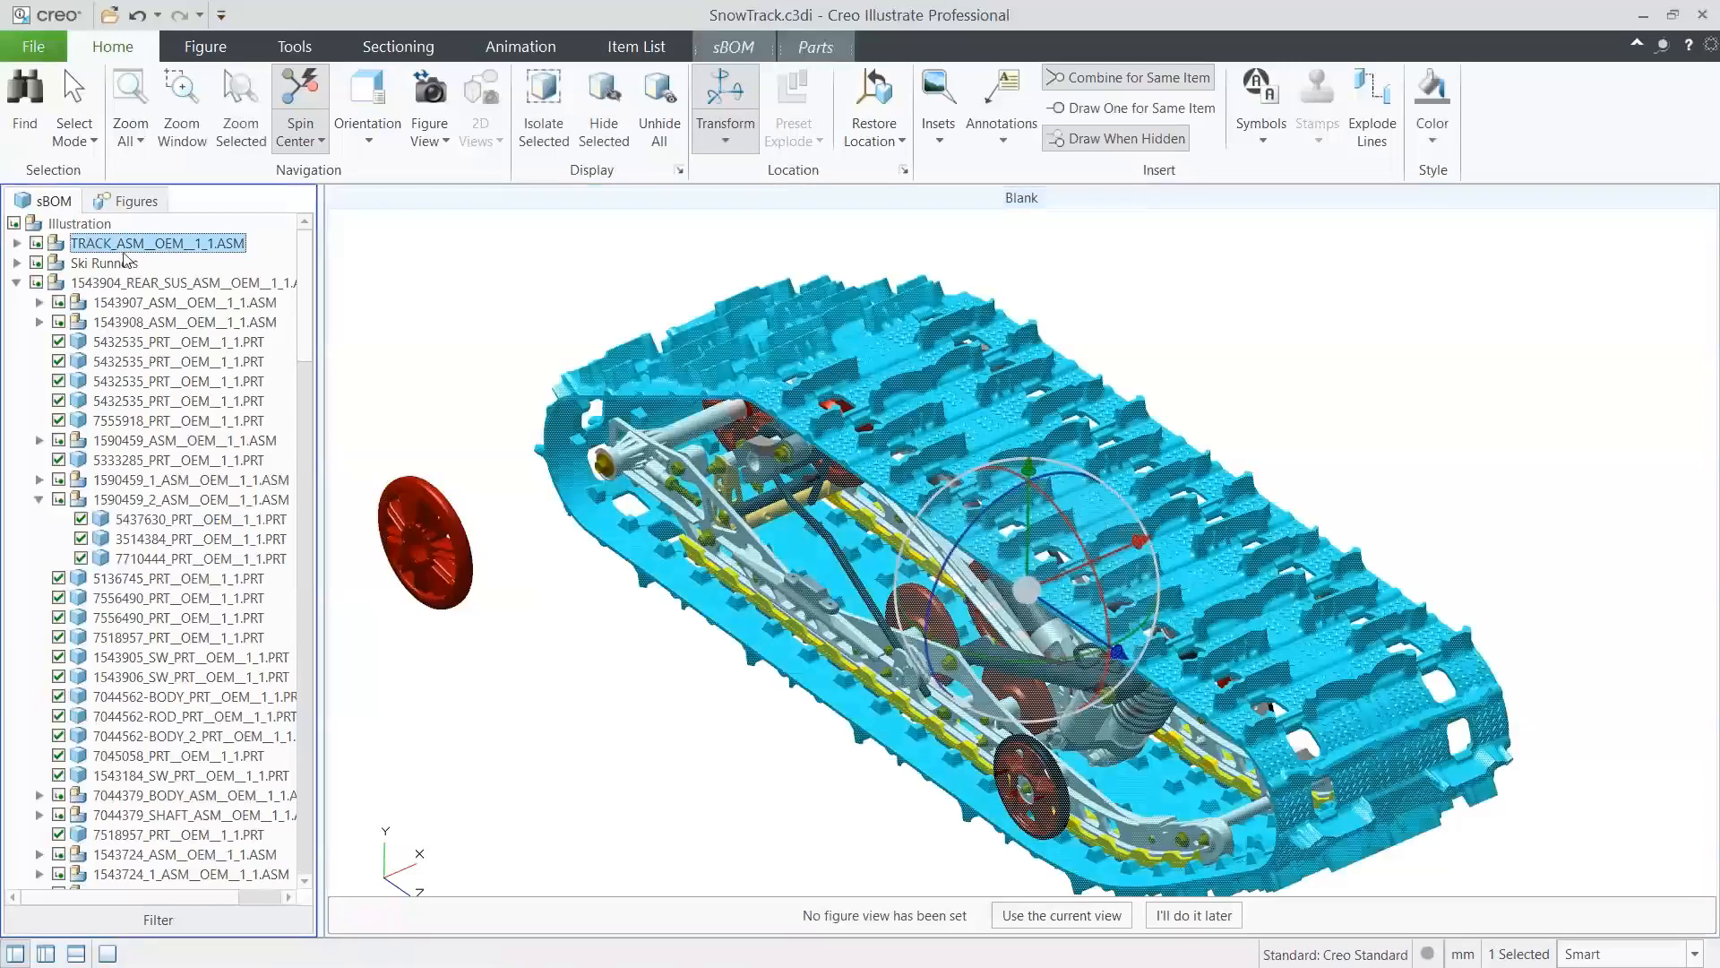
{"action": "left_click", "coordinate": [36, 243]}
{"action": "left_click", "coordinate": [511, 374]}
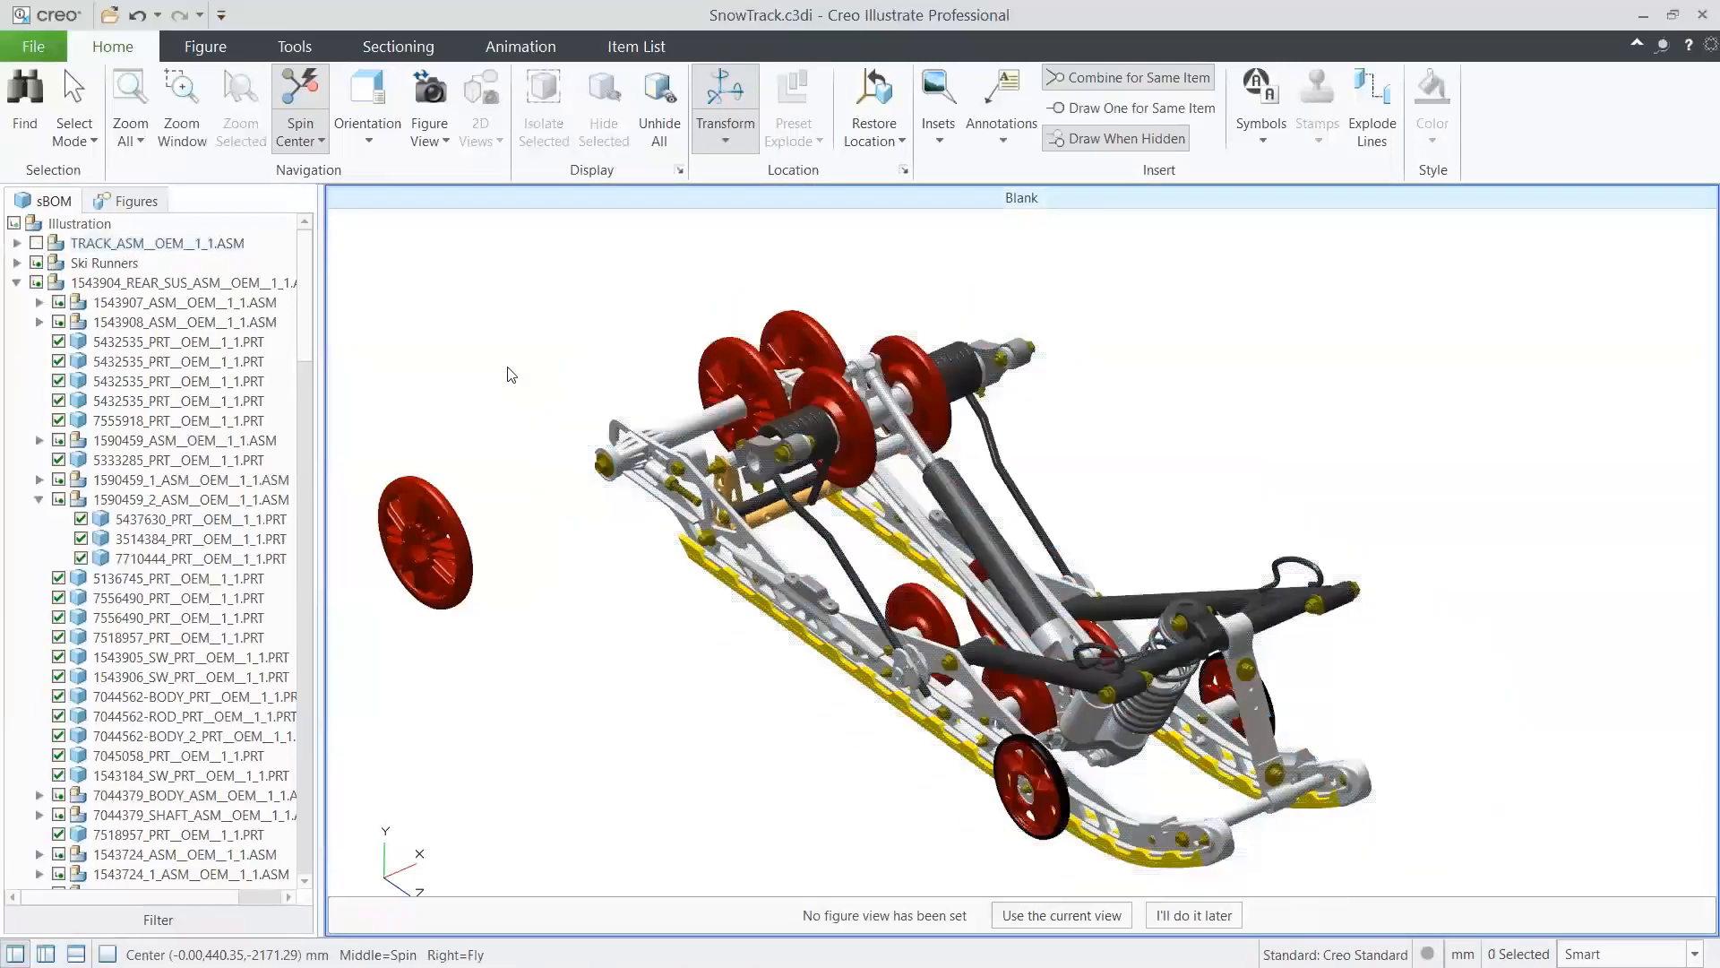
{"action": "left_click", "coordinate": [803, 347]}
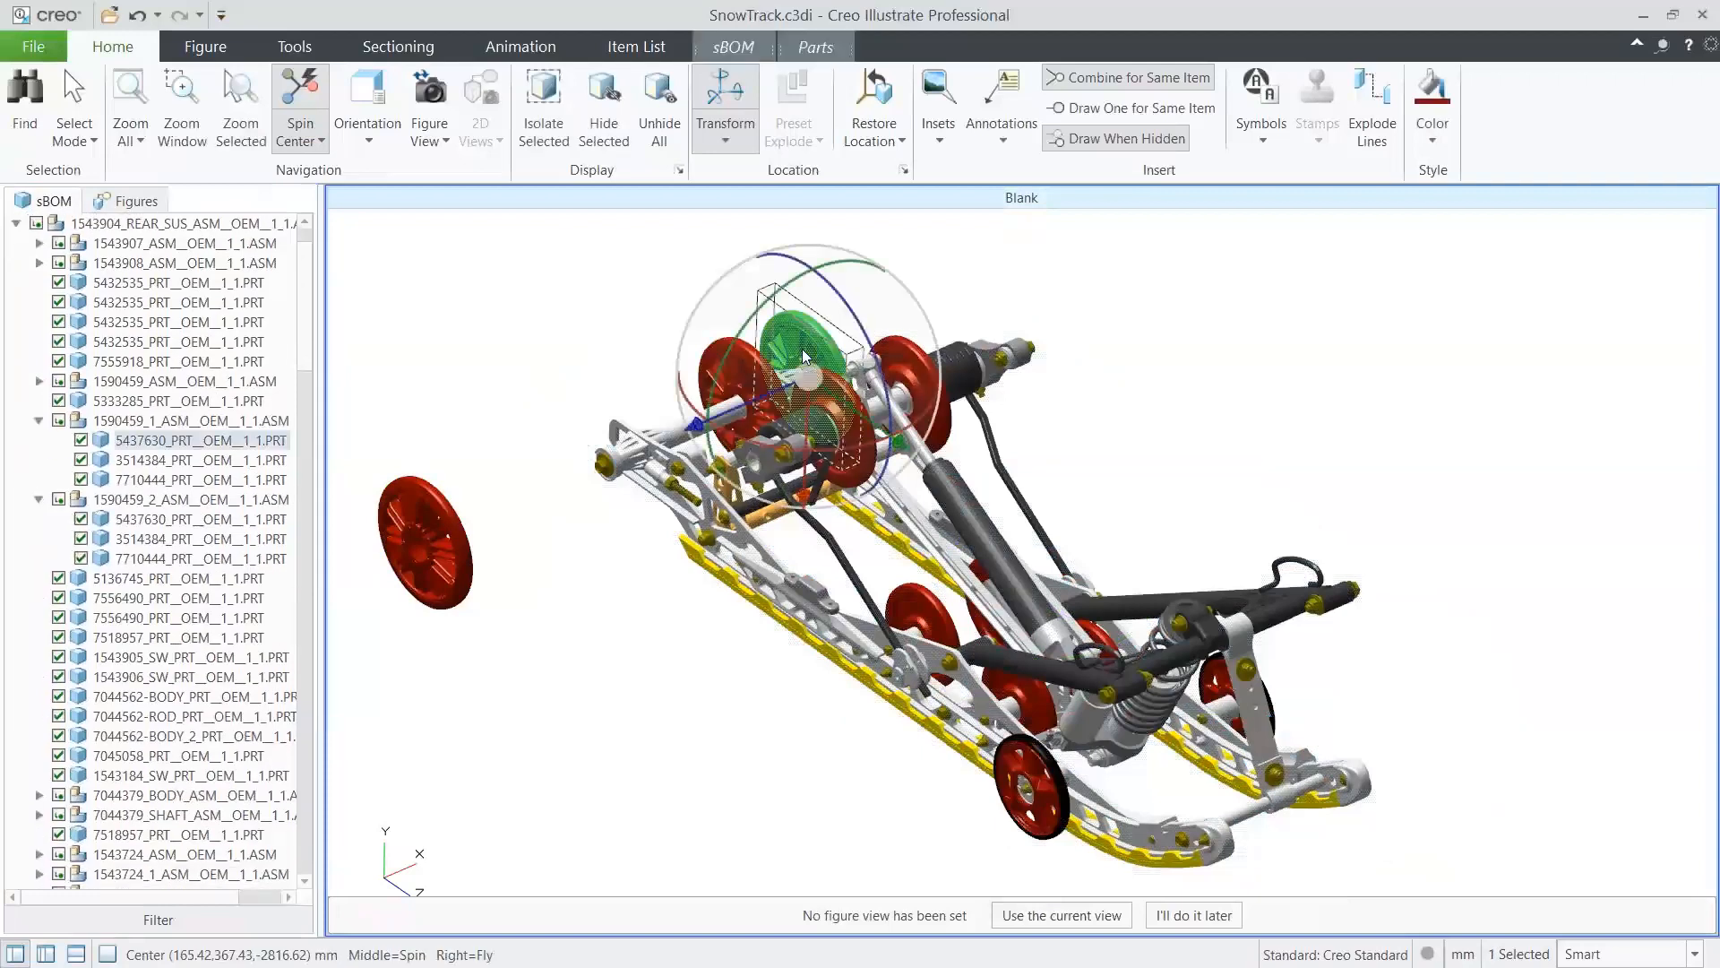
{"action": "right_click", "coordinate": [802, 349]}
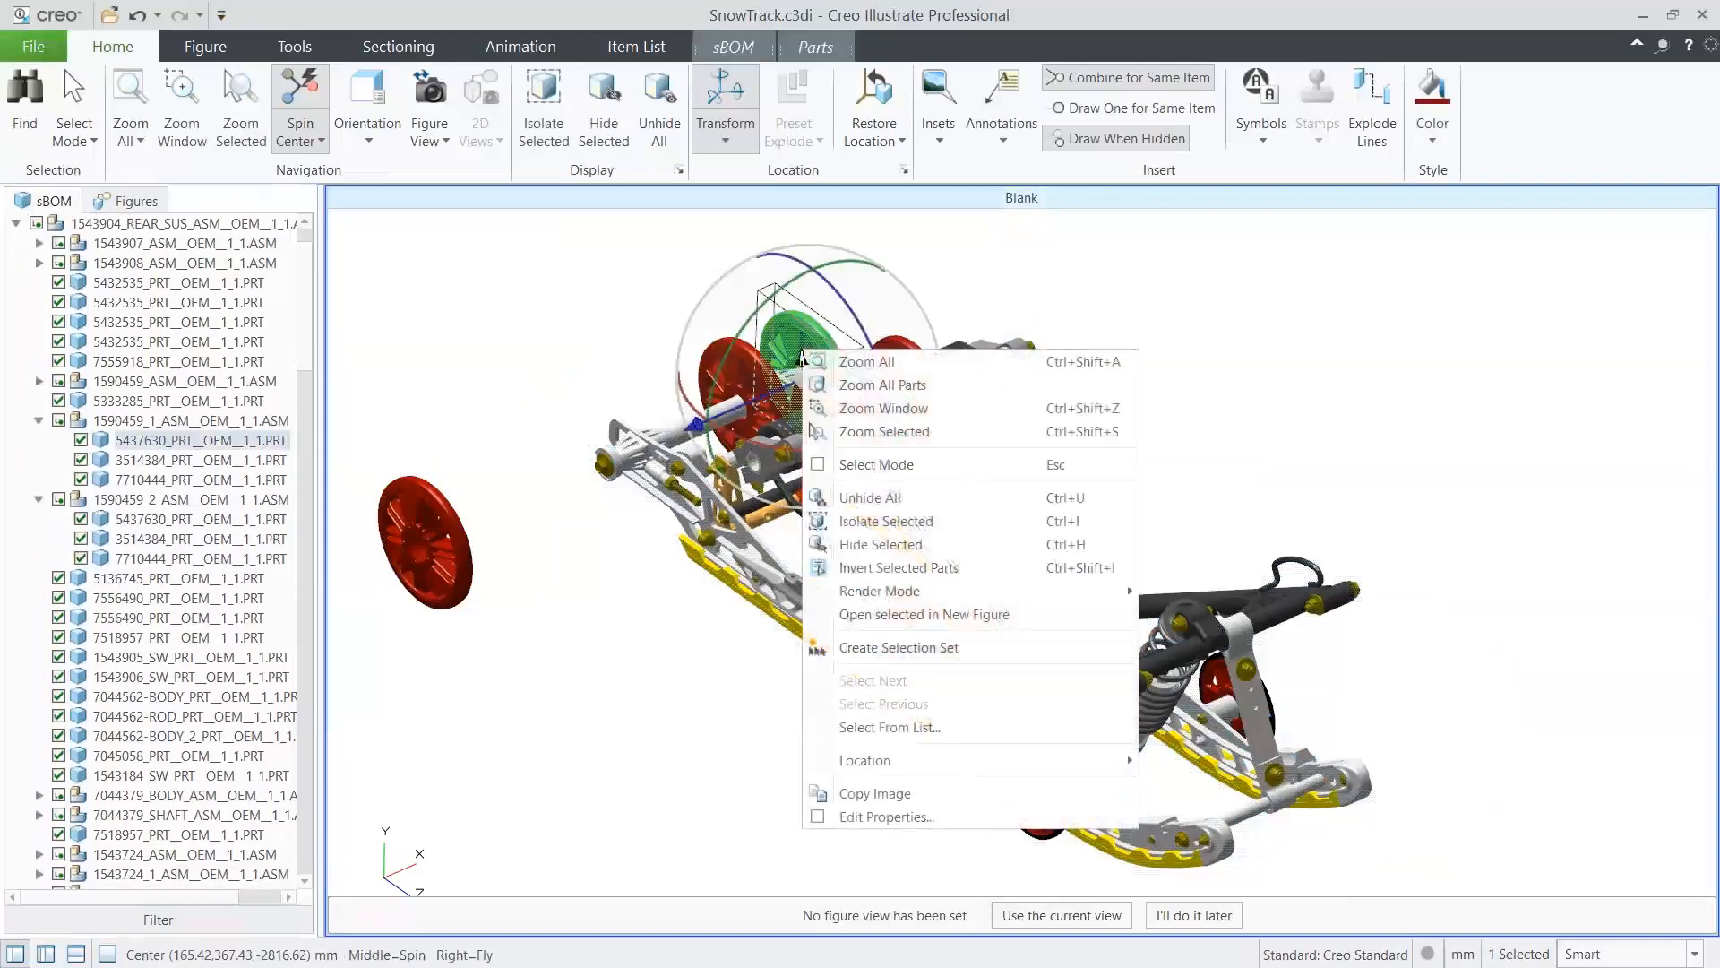
{"action": "left_click", "coordinate": [869, 544]}
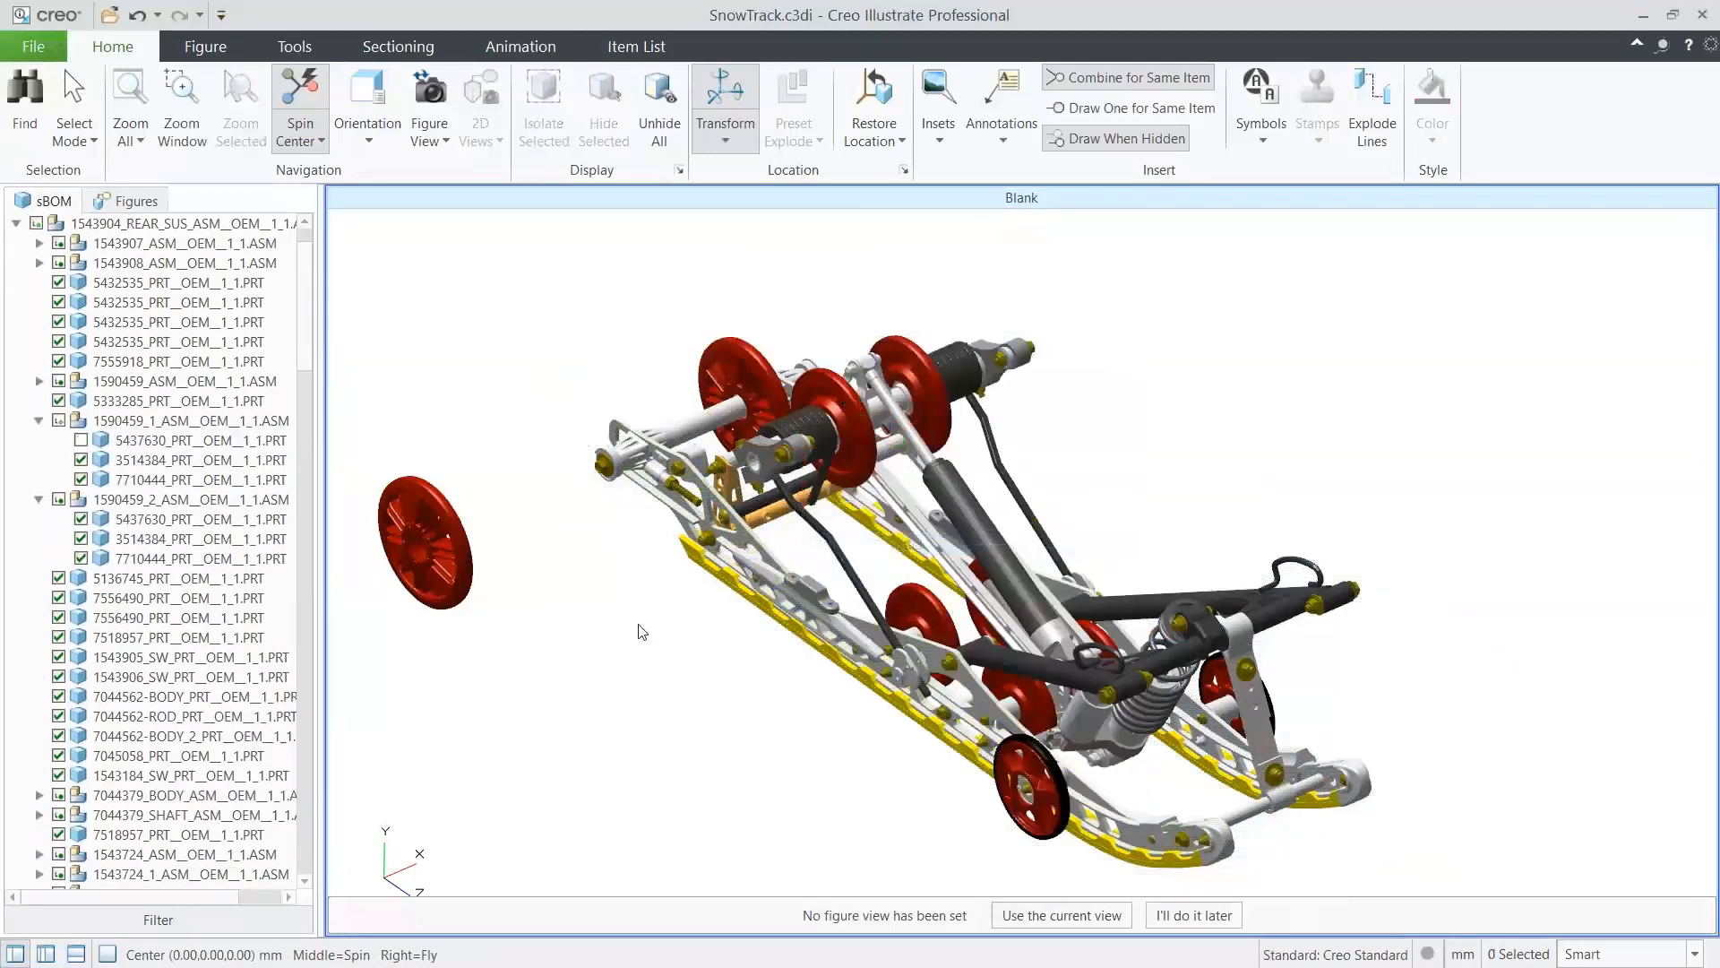
Try the Shaded with Edges render mode on the figure, followed by the HLR render mode.
{"action": "left_click", "coordinate": [206, 46]}
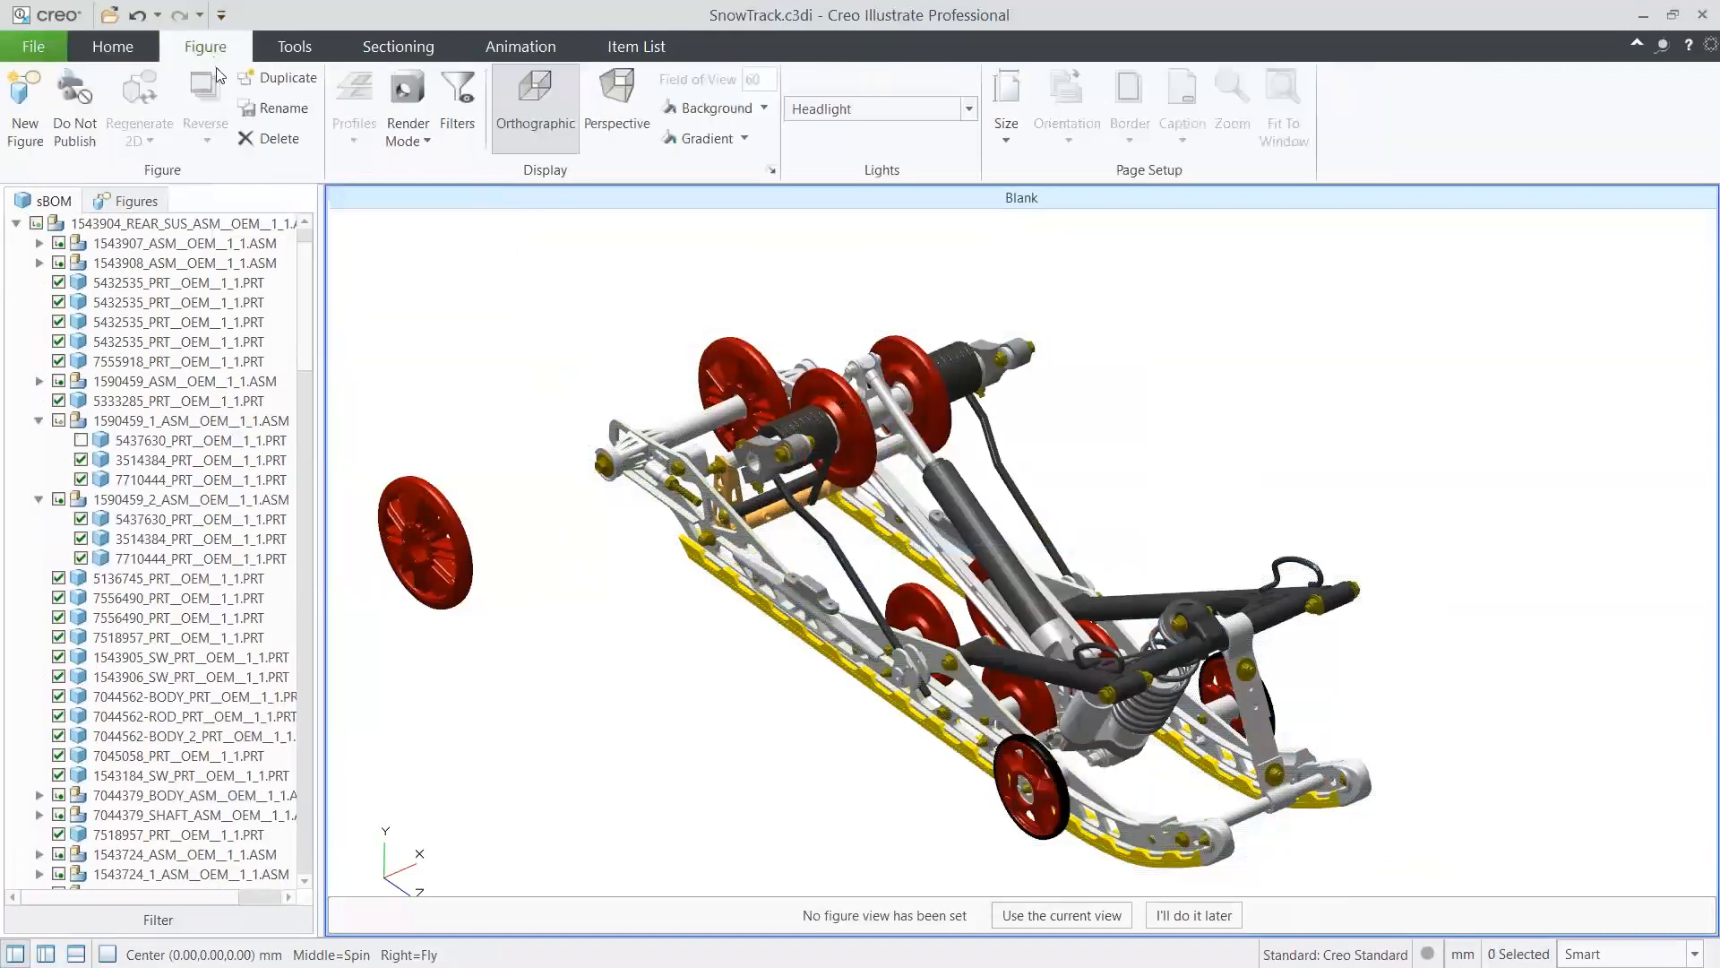
{"action": "left_click", "coordinate": [408, 103]}
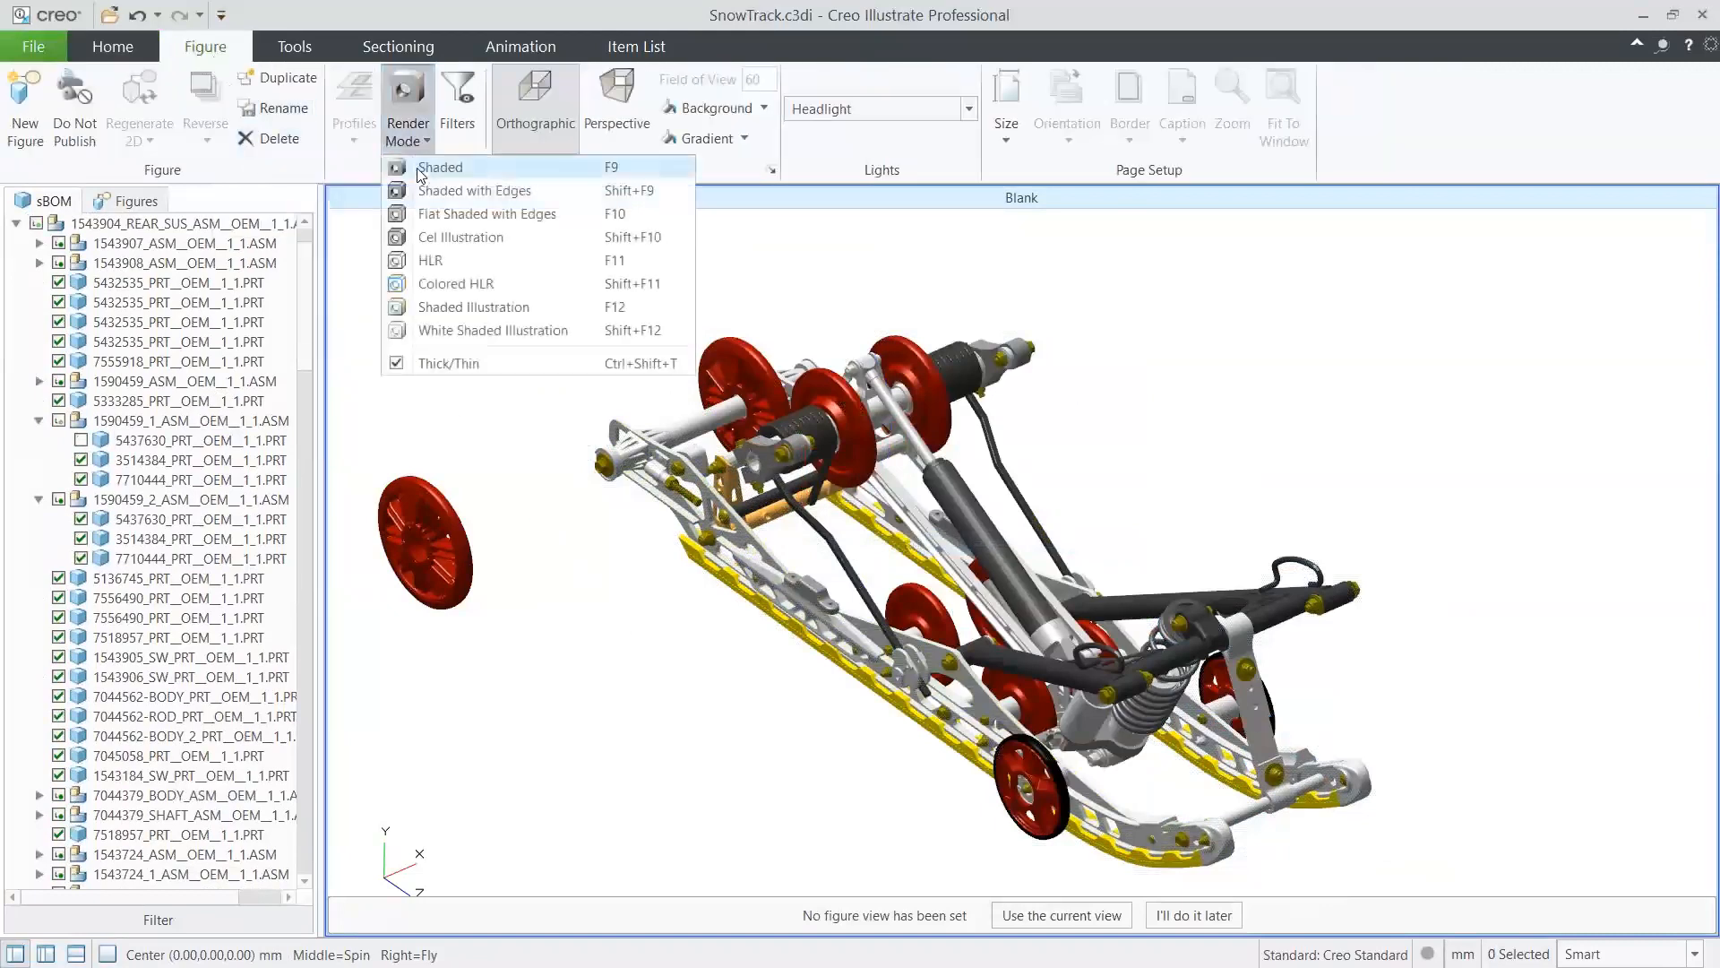
{"action": "left_click", "coordinate": [434, 193]}
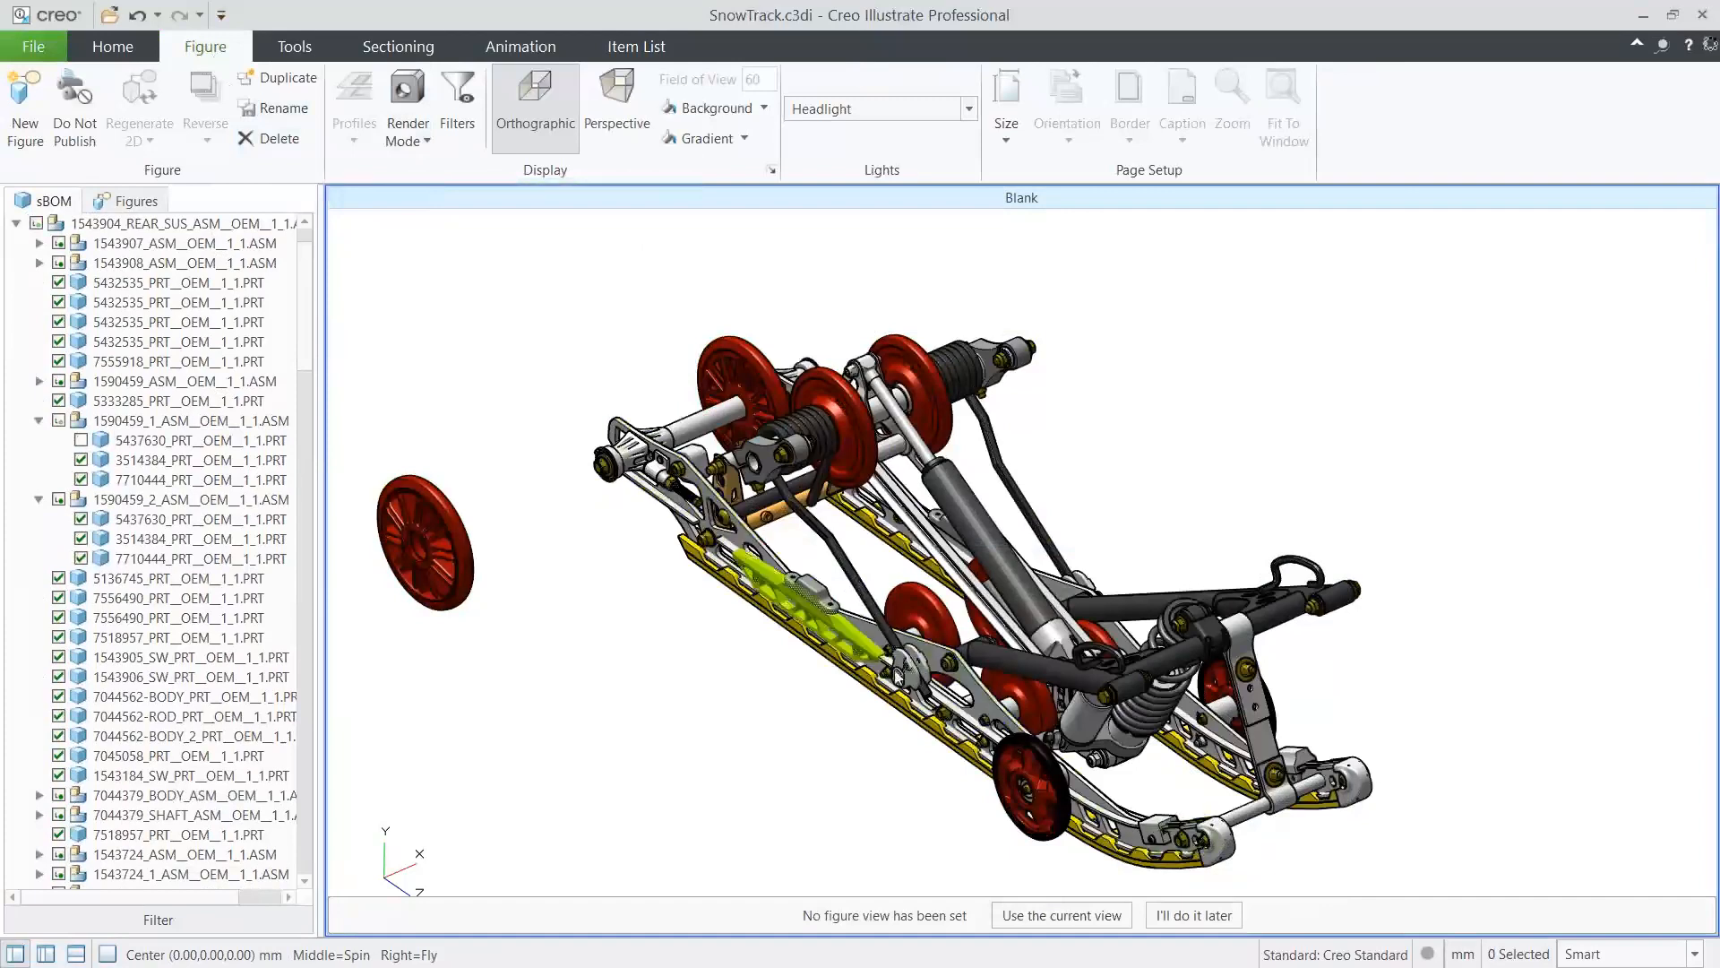
{"action": "mouse_move", "coordinate": [909, 681]}
{"action": "middle_mouse_down"}
{"action": "mouse_move", "coordinate": [877, 677]}
{"action": "mouse_move", "coordinate": [917, 668]}
{"action": "middle_mouse_up"}
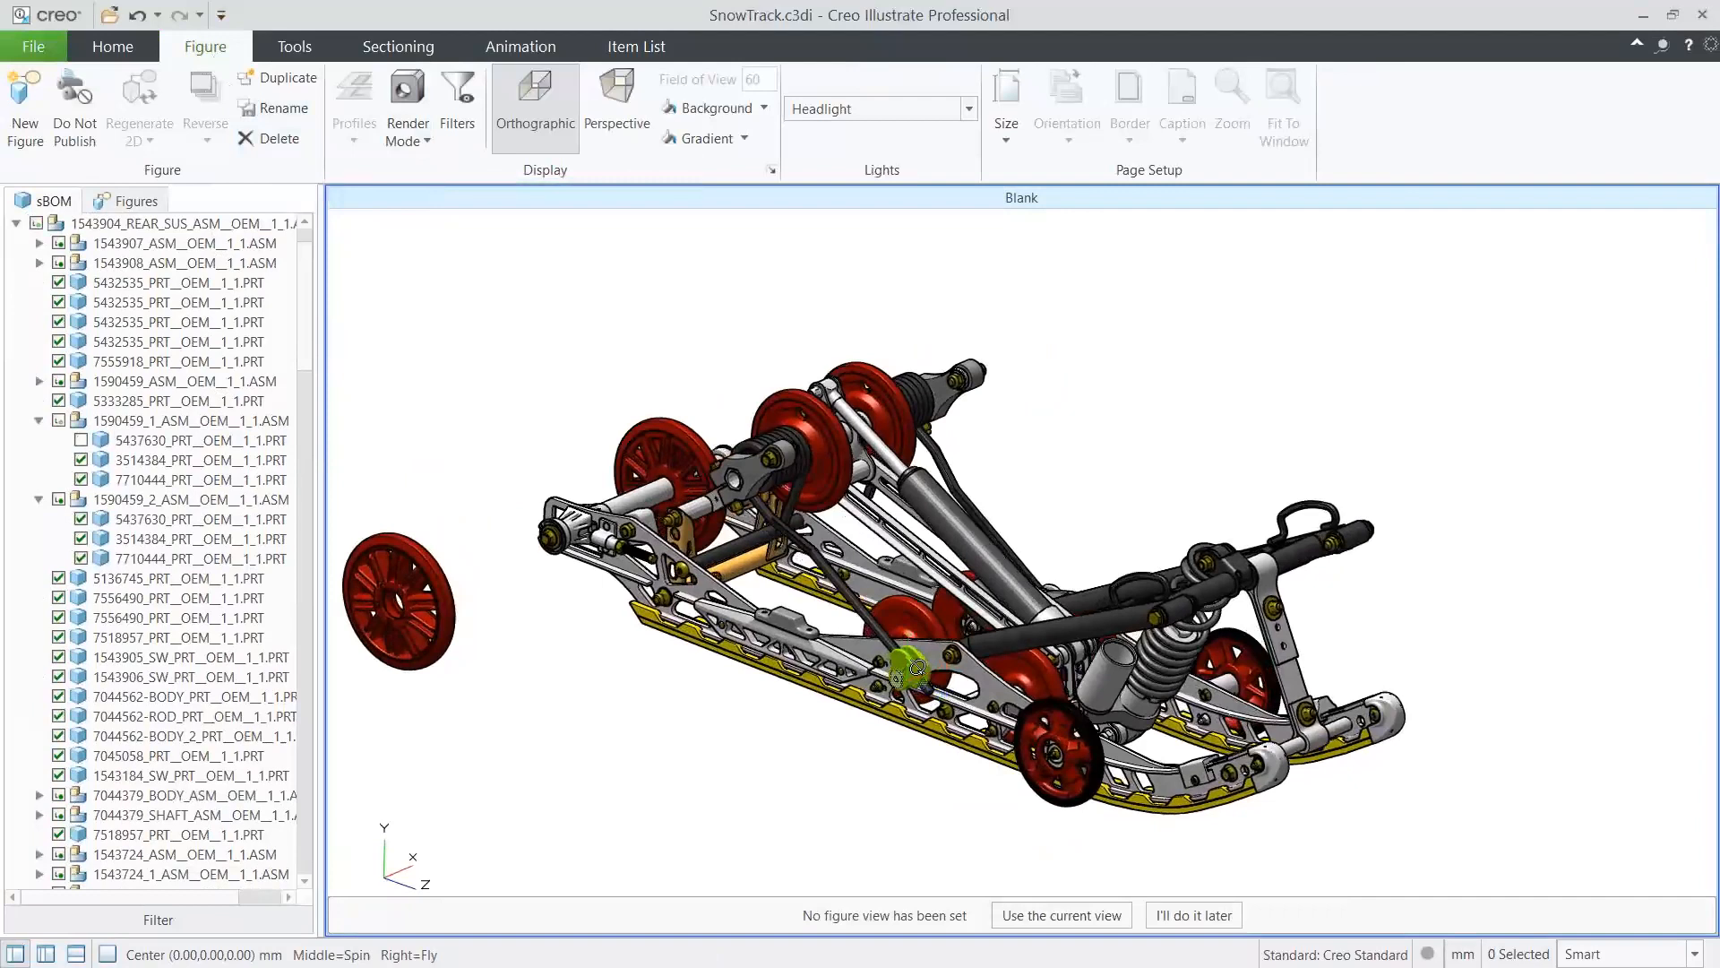
{"action": "left_click", "coordinate": [419, 139]}
{"action": "left_click", "coordinate": [442, 261]}
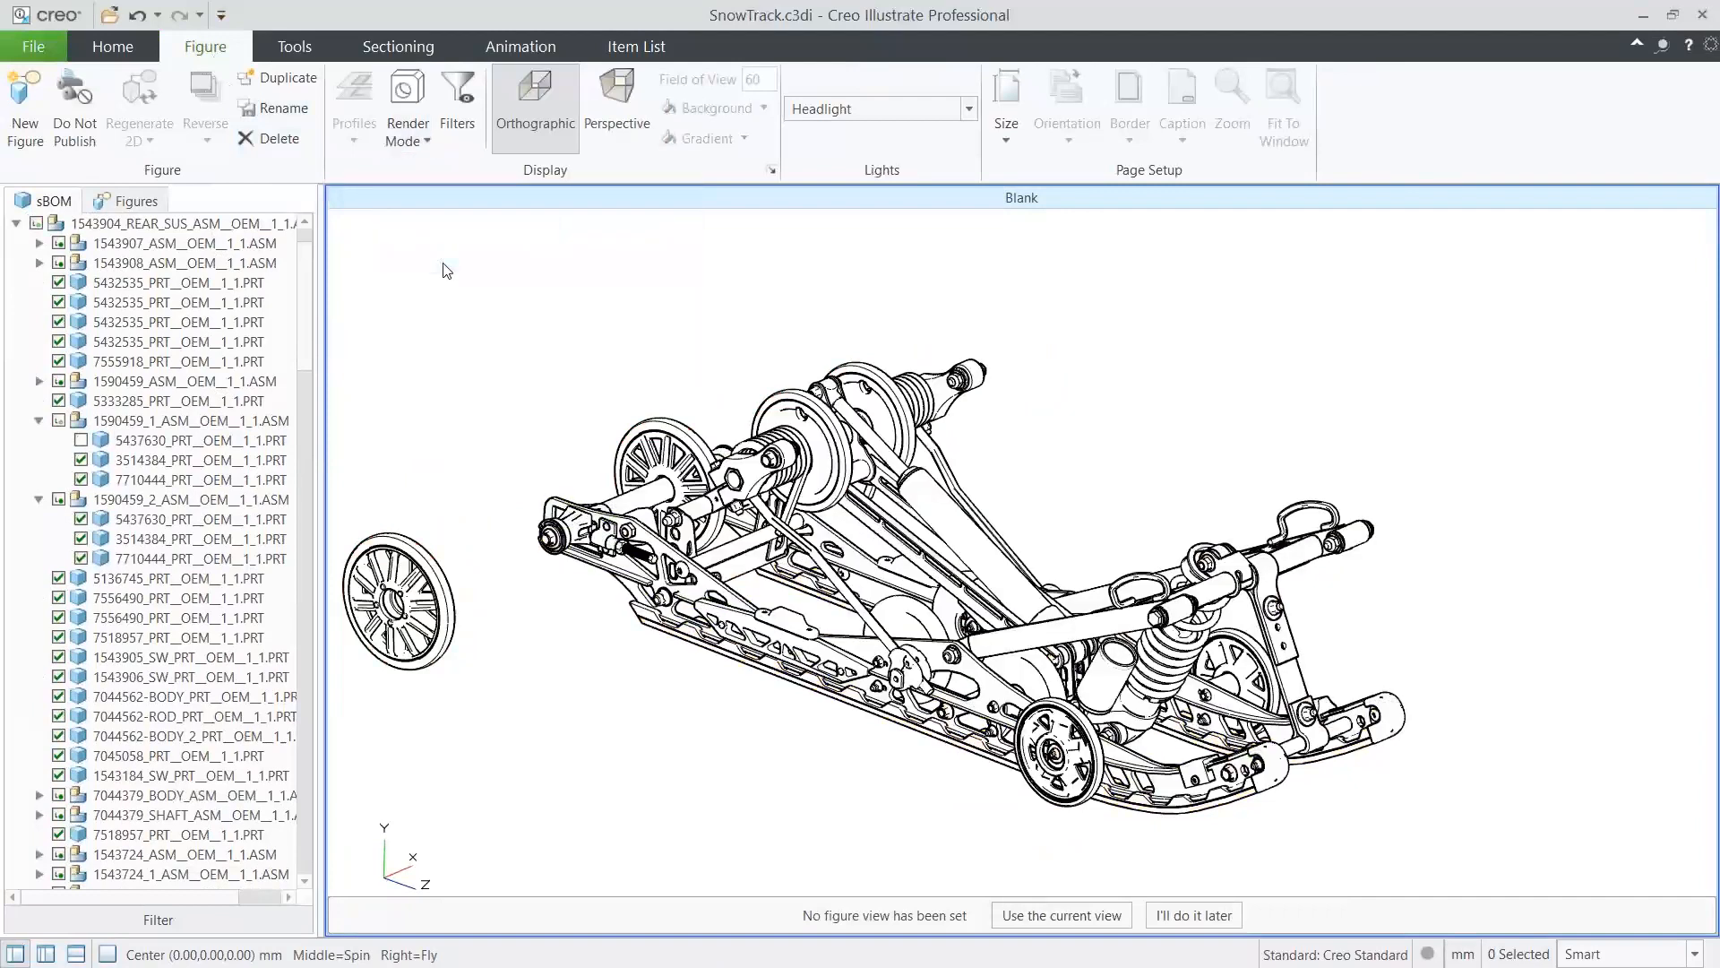
Add an explode line between the displaced wheel and its original position on the axle.
{"action": "left_click", "coordinate": [410, 565]}
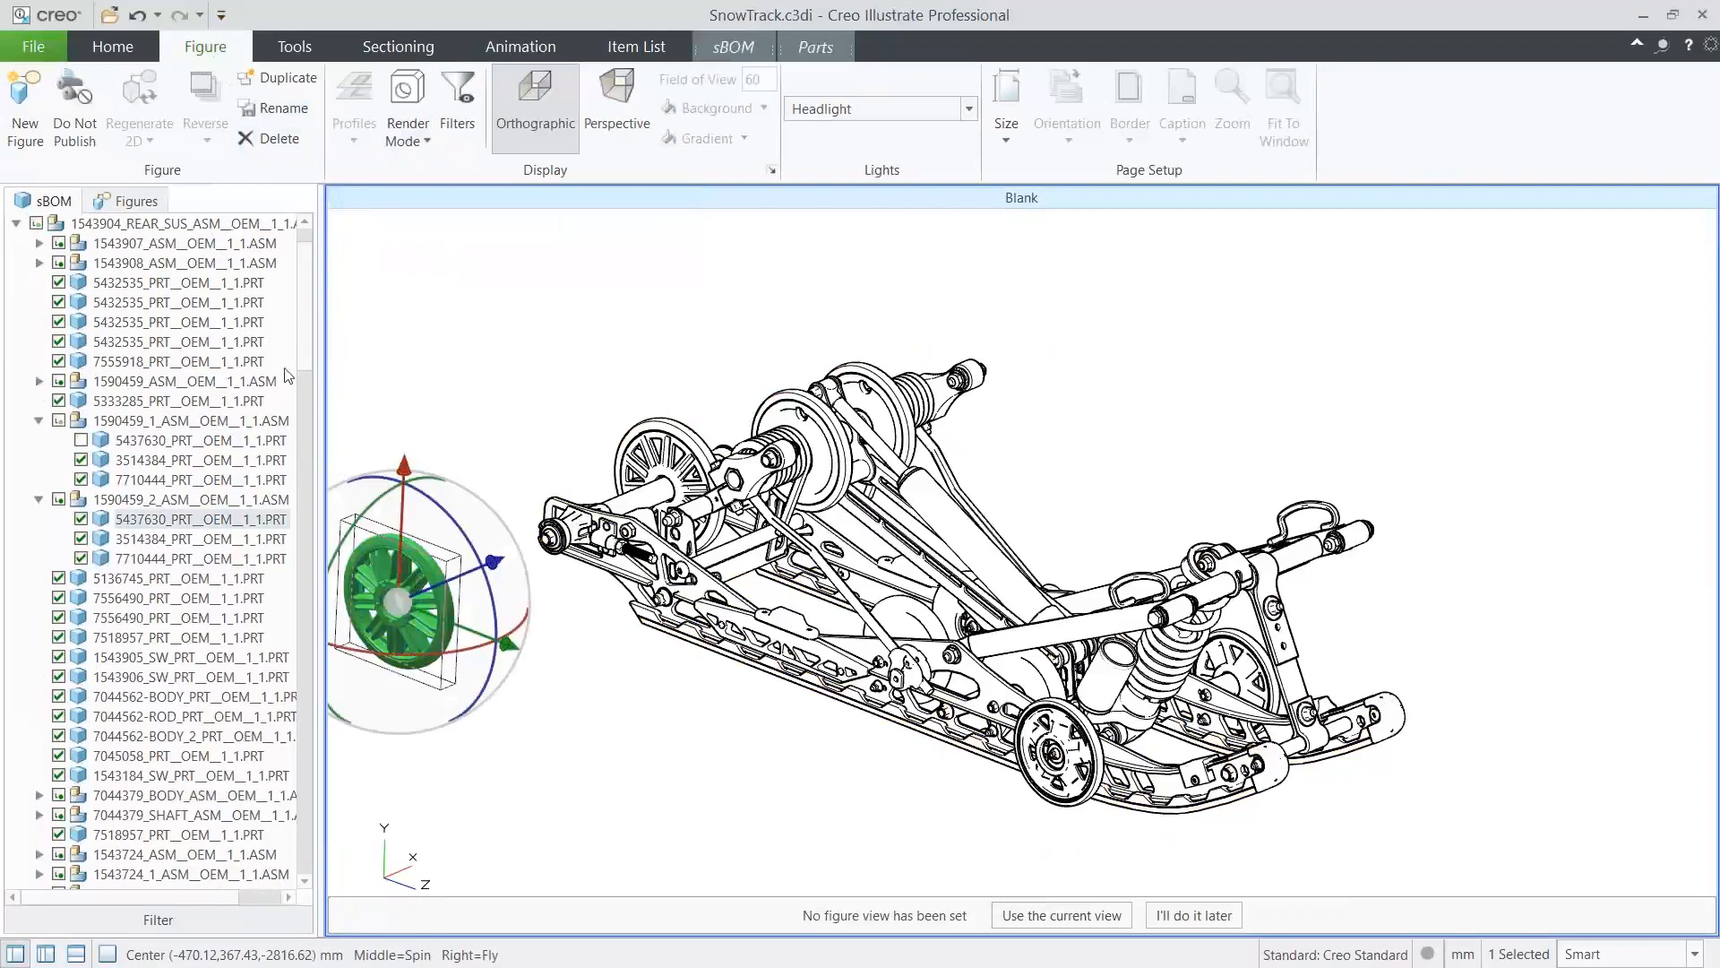
{"action": "left_click", "coordinate": [124, 52]}
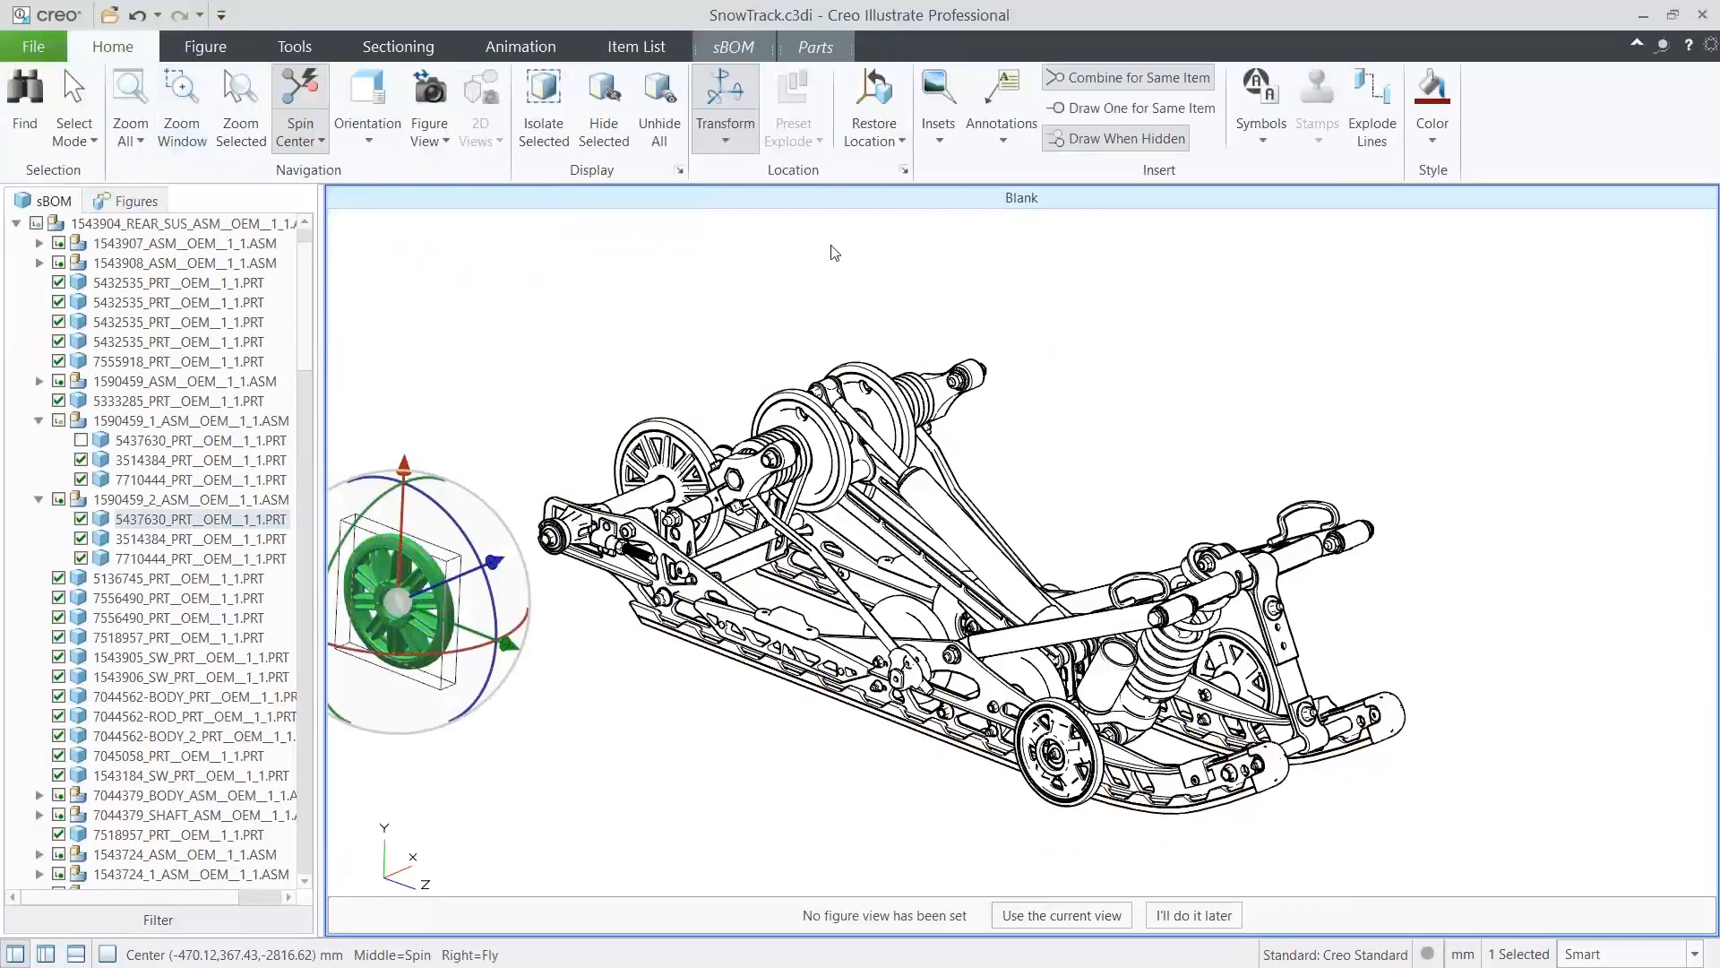
{"action": "left_click", "coordinate": [1357, 102]}
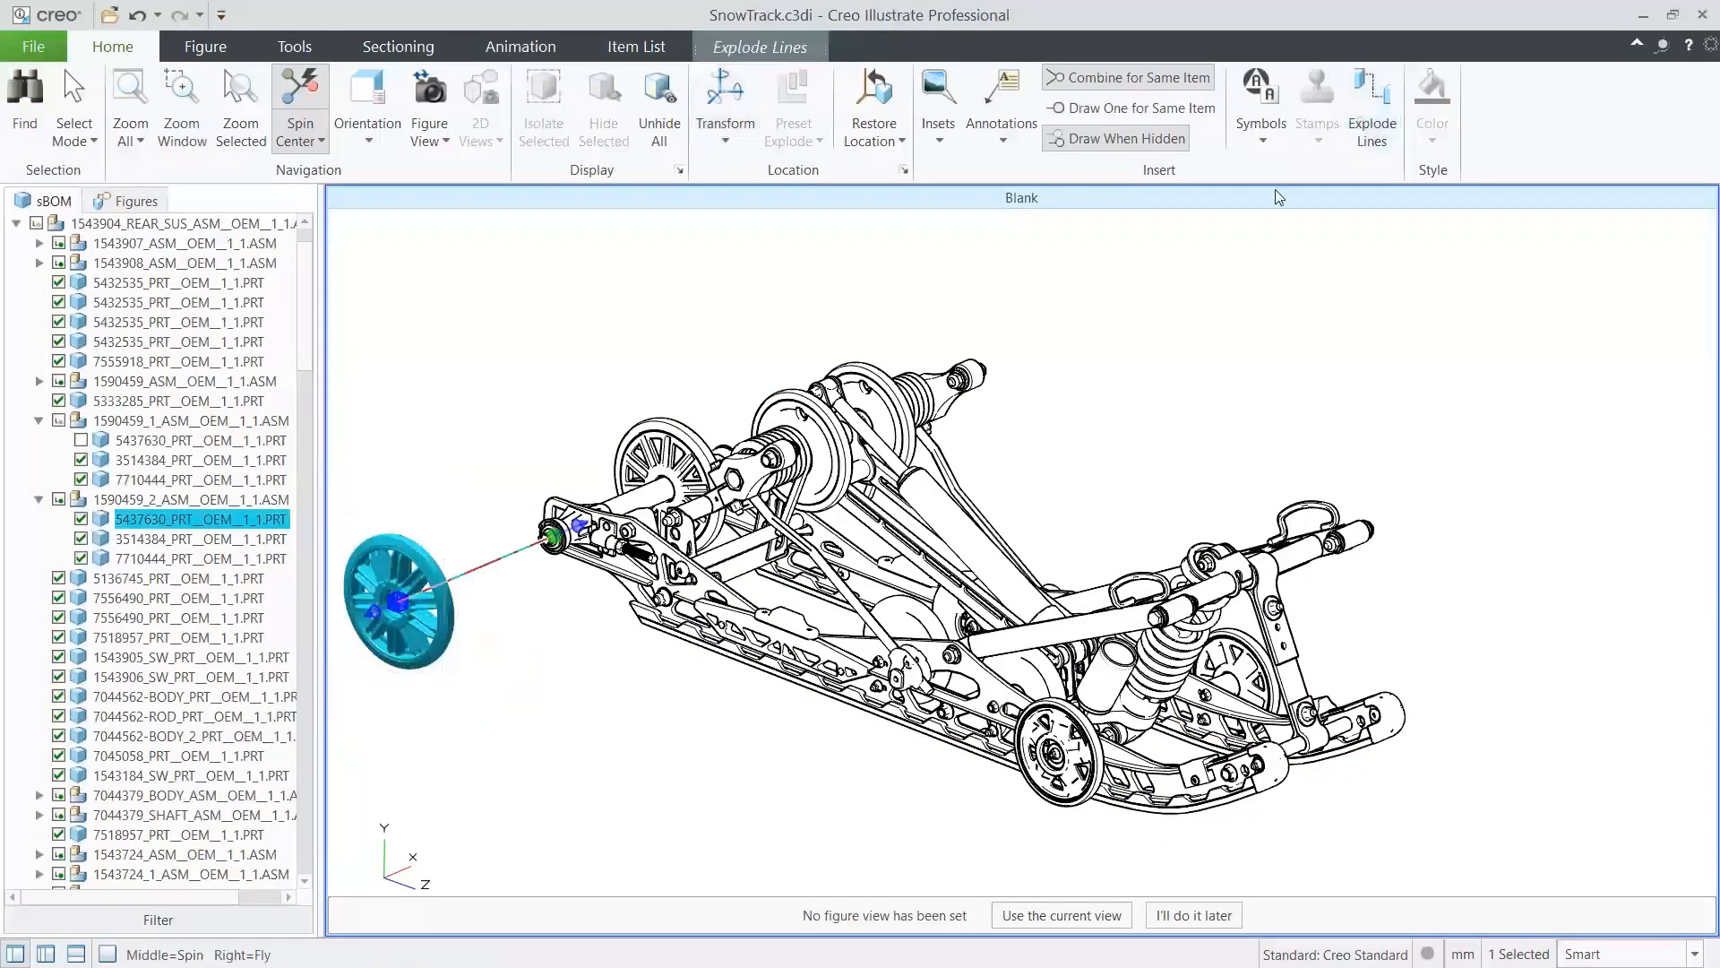
{"action": "scroll", "coordinate": [437, 556], "scroll_direction": "up", "scroll_amount": 3}
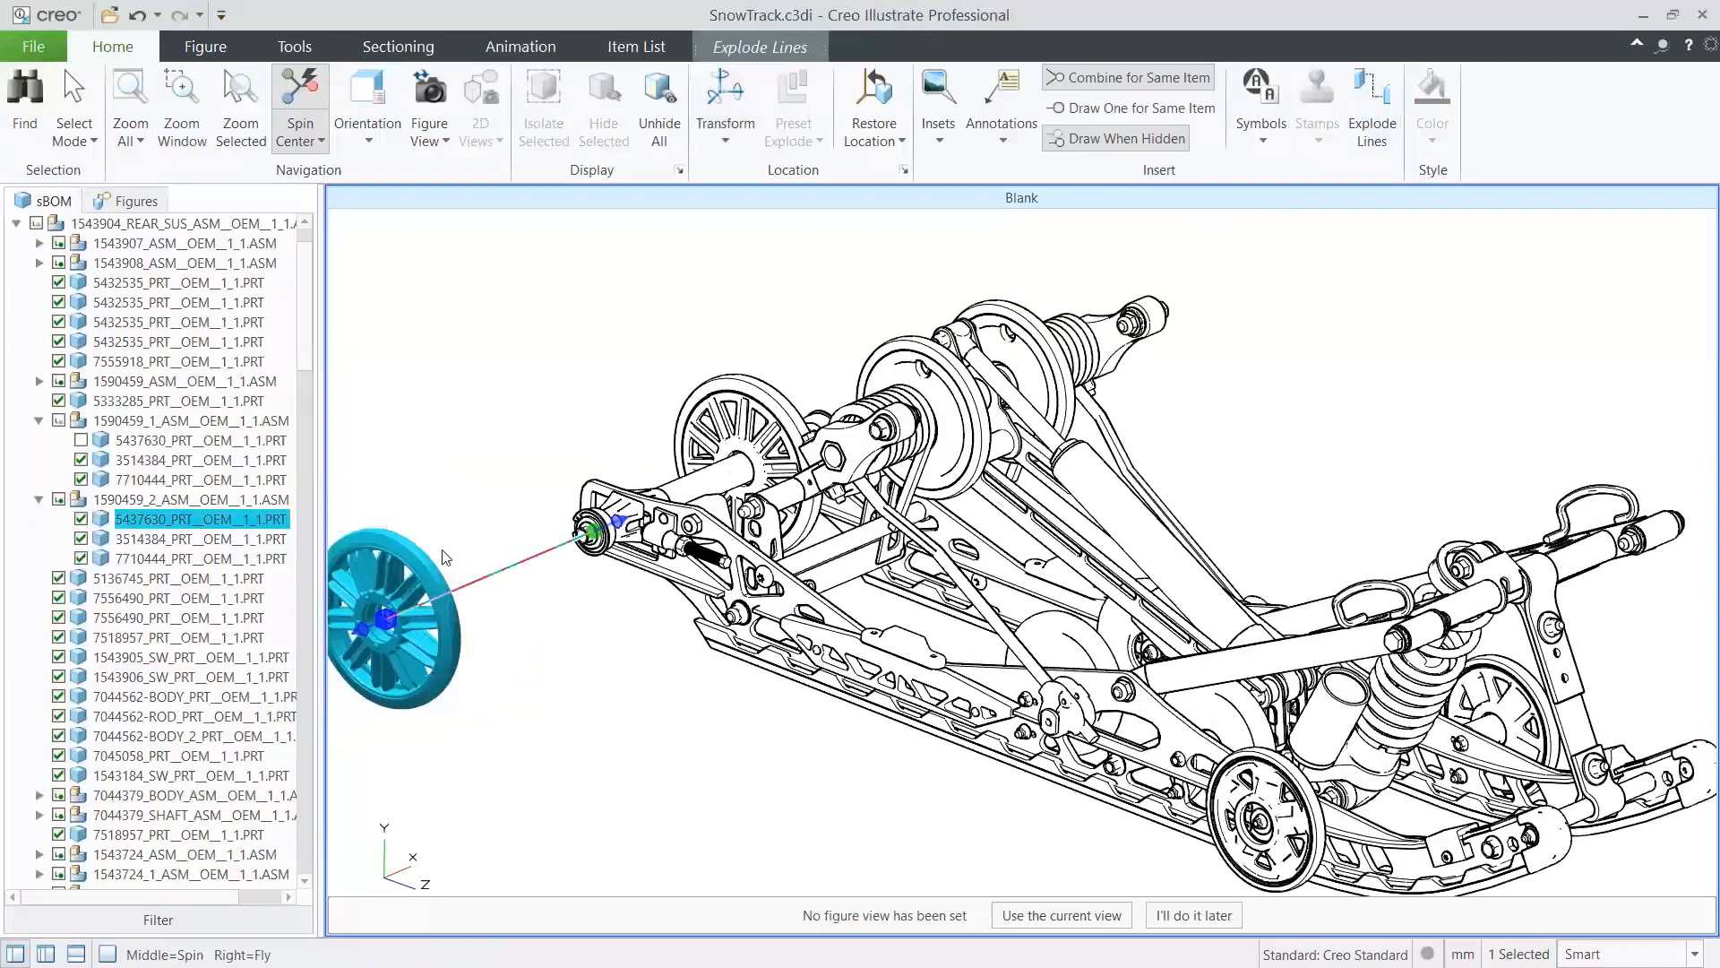
Translate the small 7556490 washer at the axle end outward along the explode line, to a centre X of about -306 mm.
{"action": "left_click", "coordinate": [598, 551]}
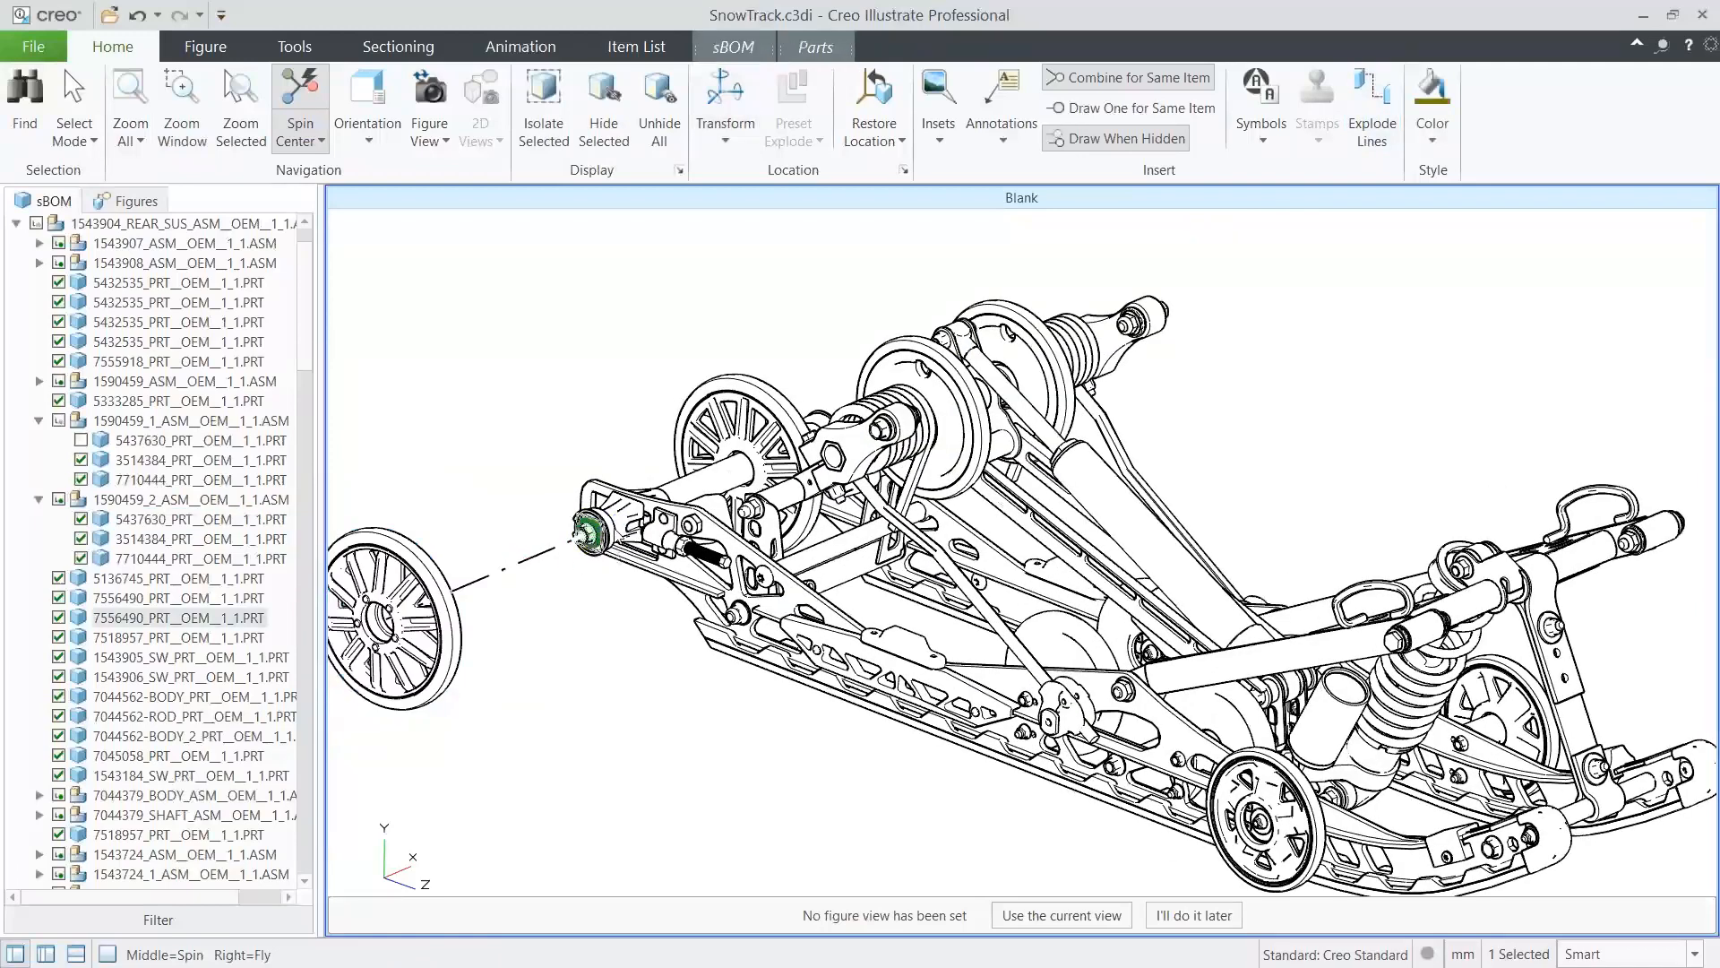
{"action": "left_click", "coordinate": [725, 107]}
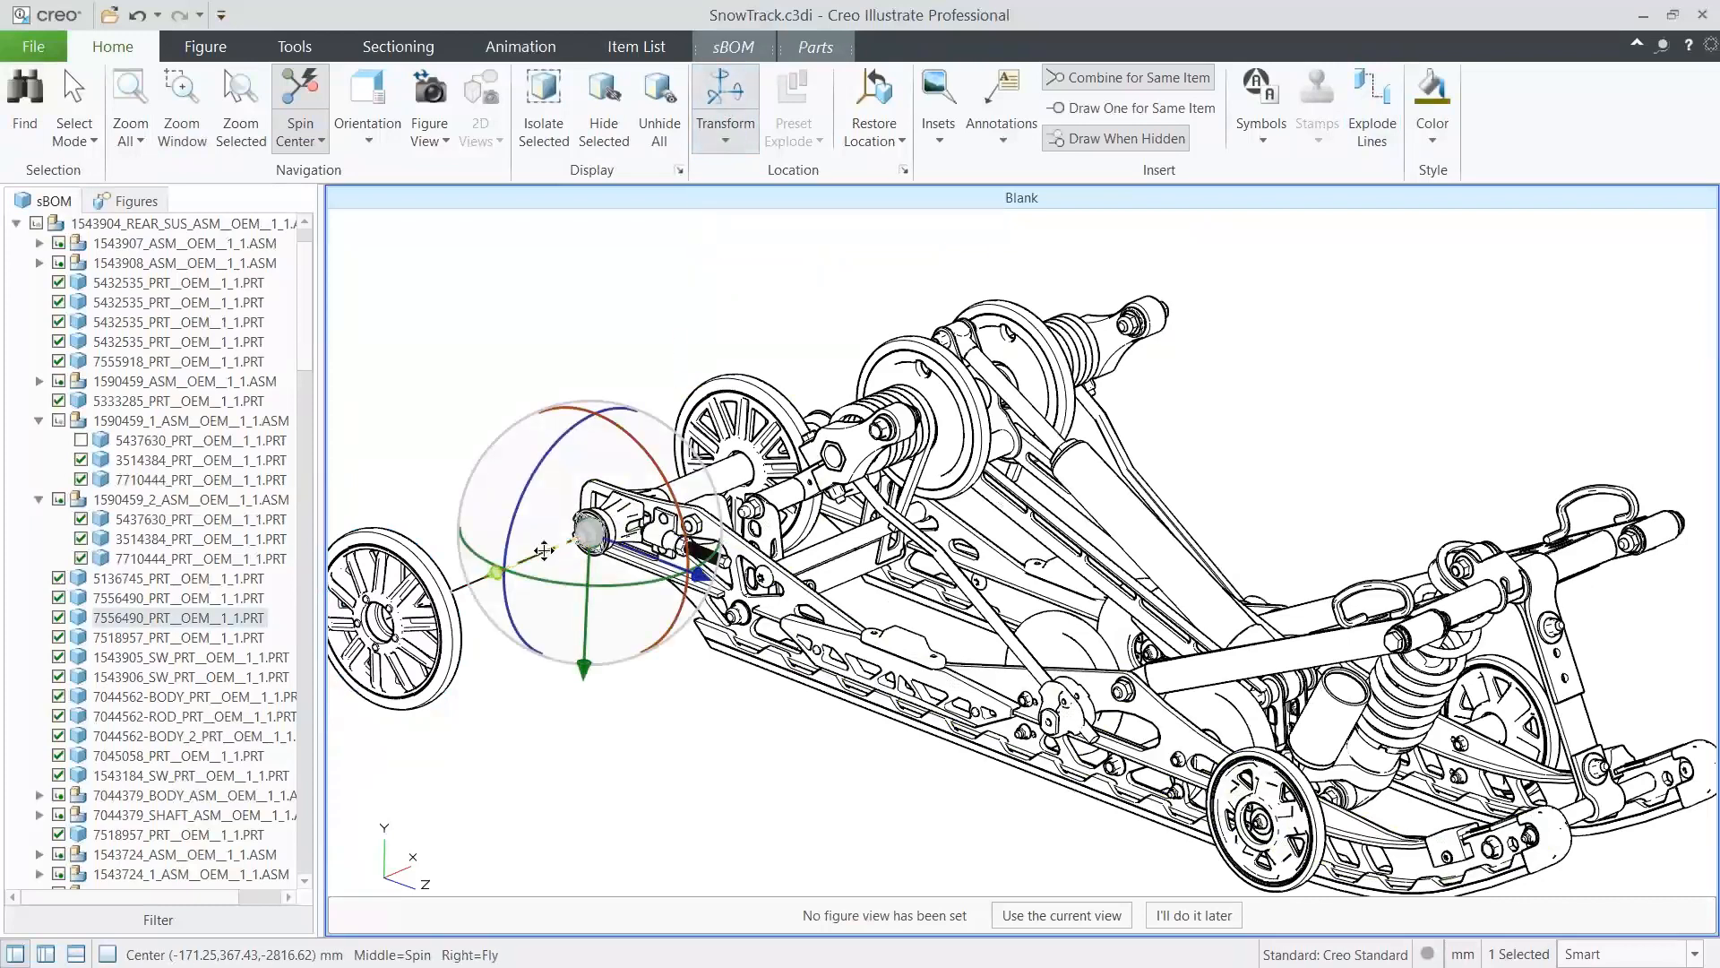
{"action": "left_click_drag", "start_coordinate": [544, 550], "coordinate": [574, 771]}
{"action": "left_click", "coordinate": [771, 764]}
{"action": "mouse_move", "coordinate": [876, 762]}
{"action": "middle_mouse_down"}
{"action": "mouse_move", "coordinate": [855, 779]}
{"action": "mouse_move", "coordinate": [829, 743]}
{"action": "mouse_move", "coordinate": [863, 748]}
{"action": "middle_mouse_up"}
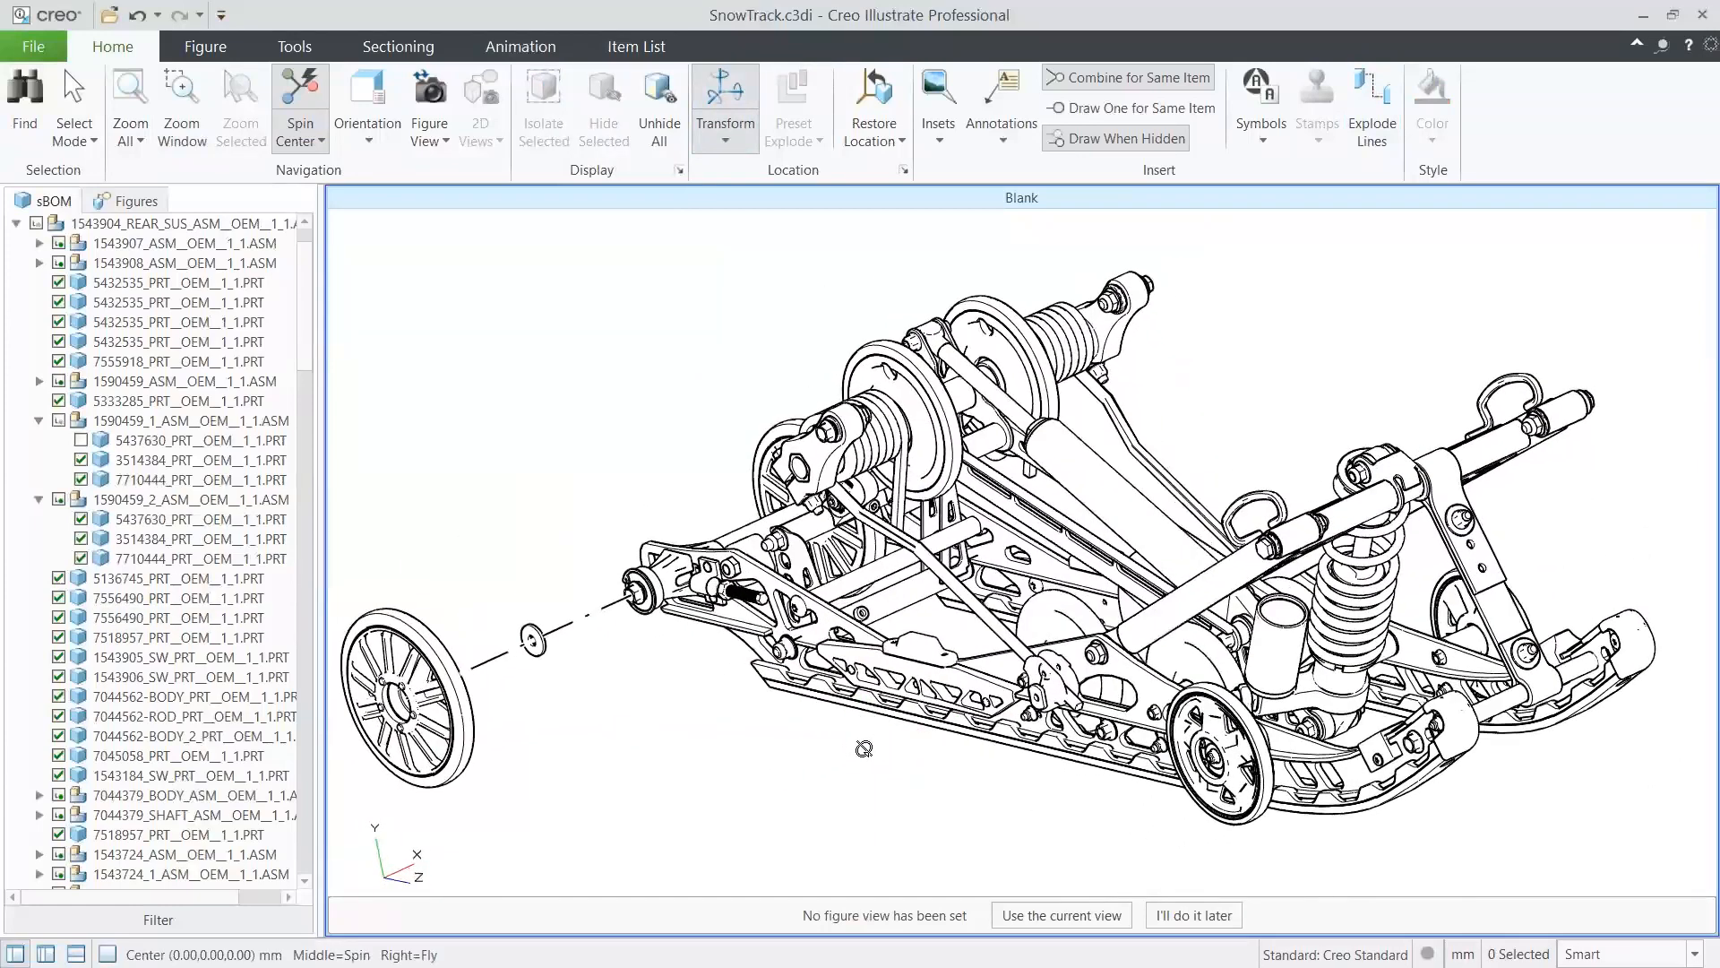
Restore the displaced washer to its sBOM location, and also restore all parts to their sBOM locations.
{"action": "left_click", "coordinate": [542, 651]}
{"action": "left_click", "coordinate": [902, 141]}
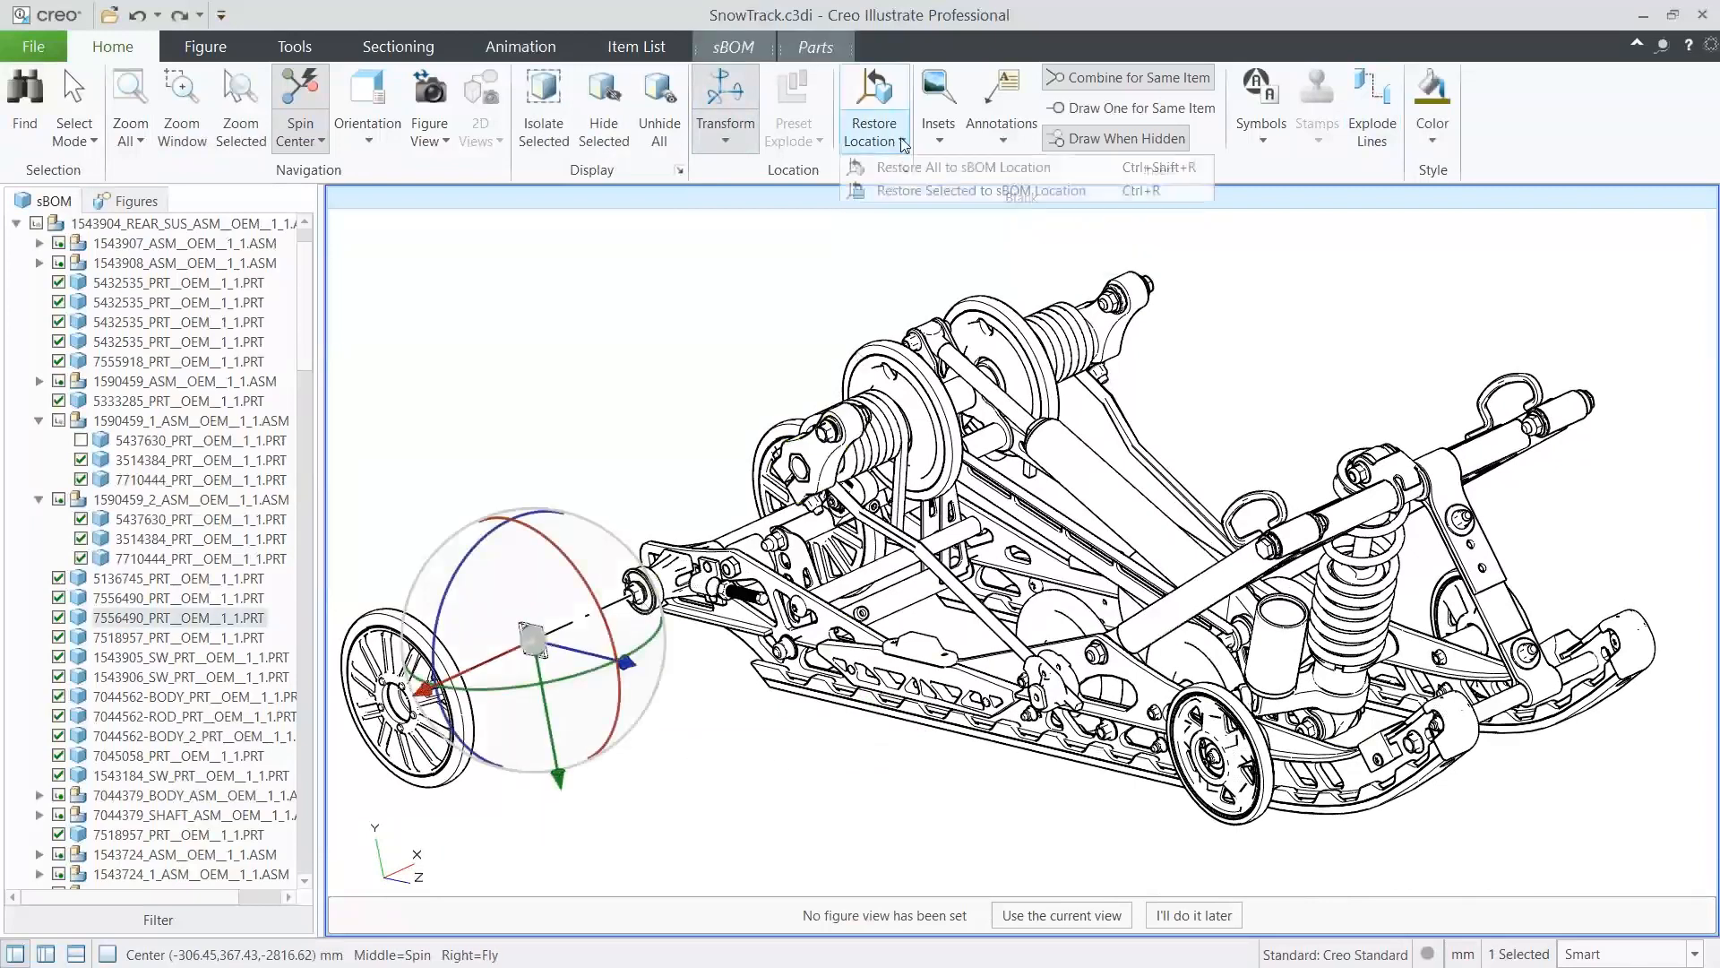
{"action": "left_click", "coordinate": [901, 186]}
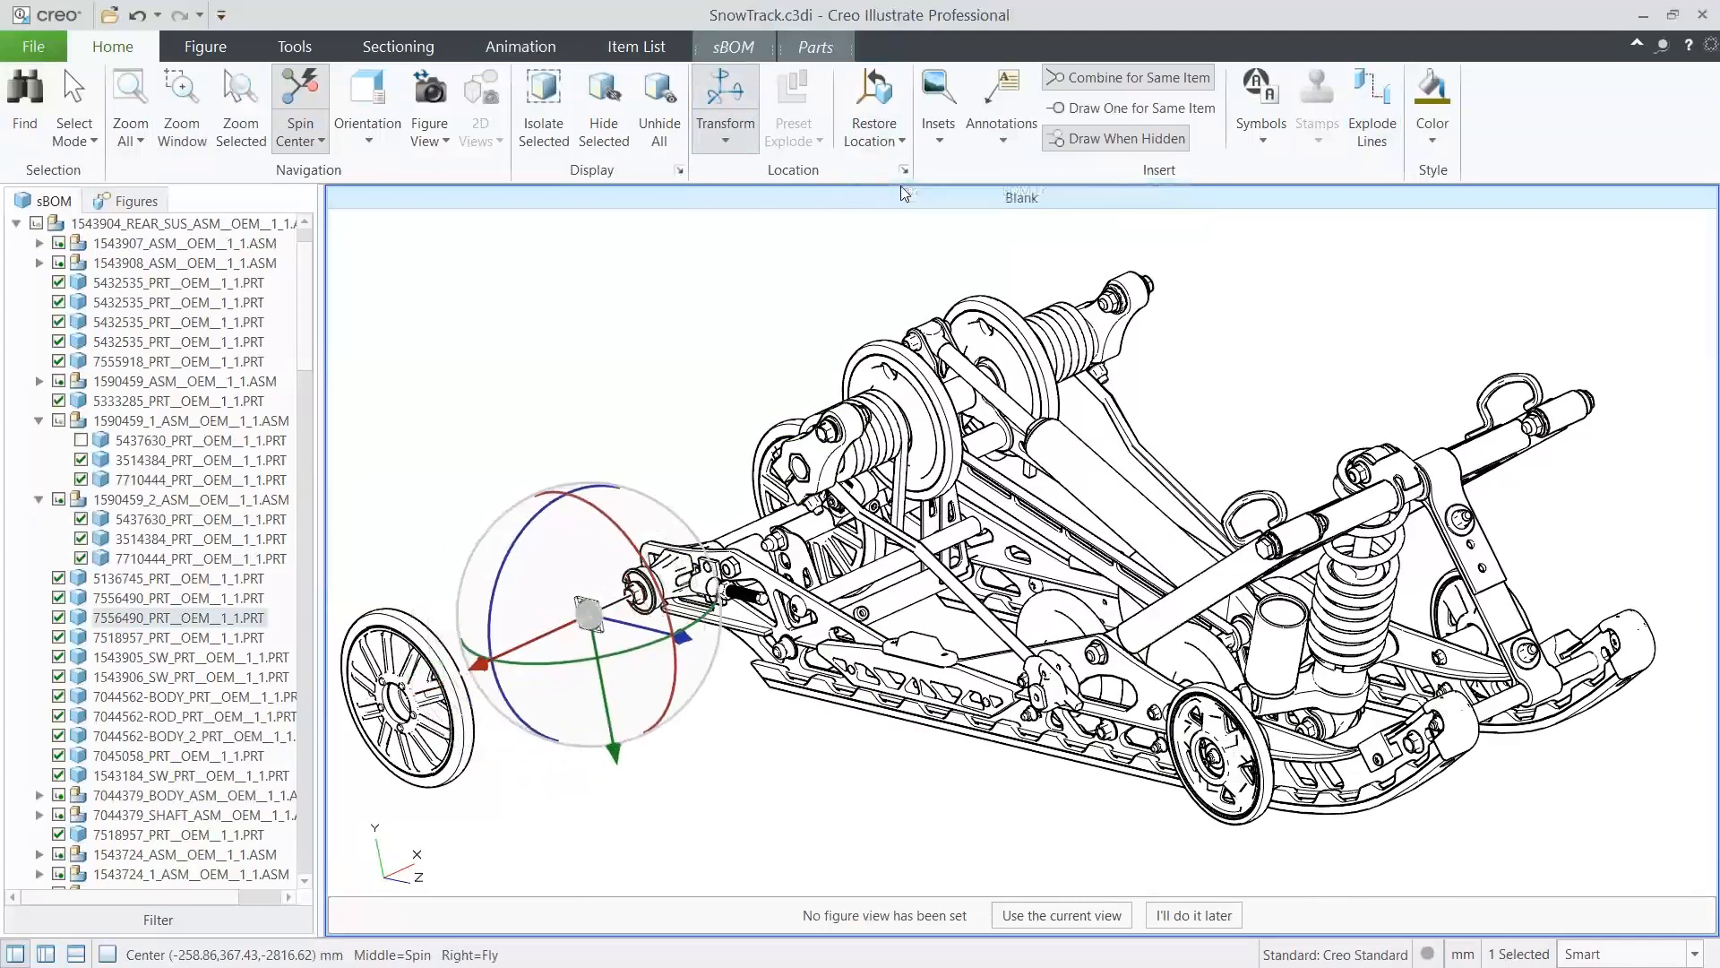
{"action": "left_click", "coordinate": [805, 269]}
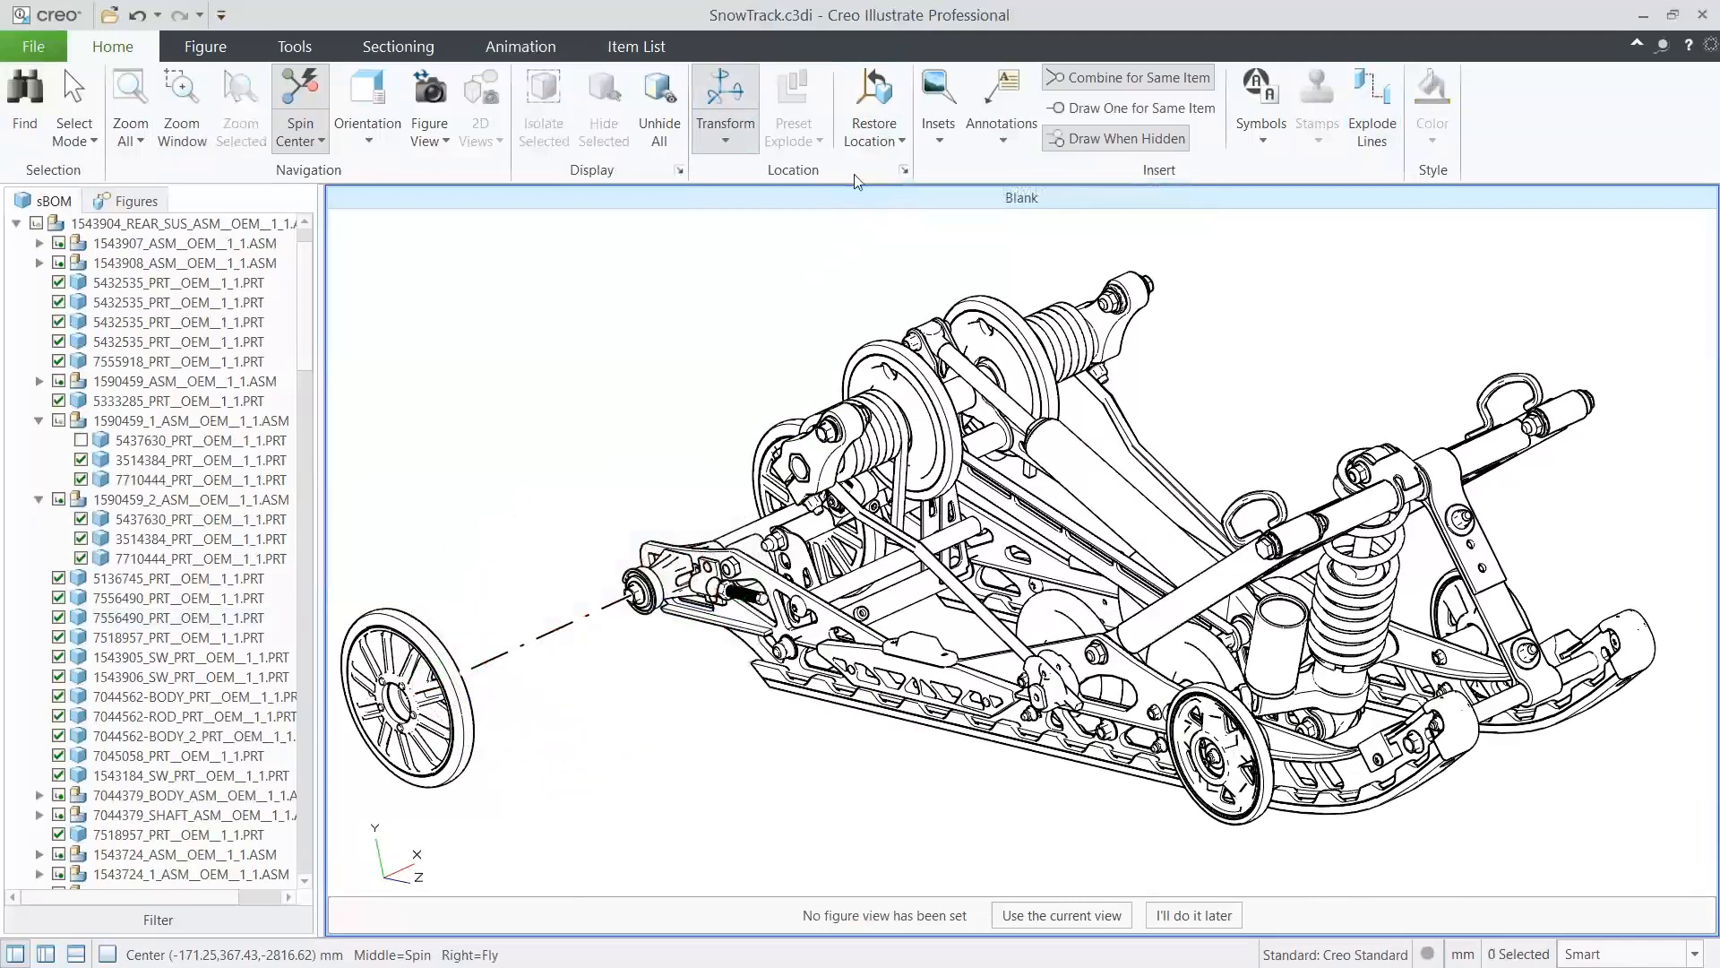
{"action": "left_click", "coordinate": [874, 134]}
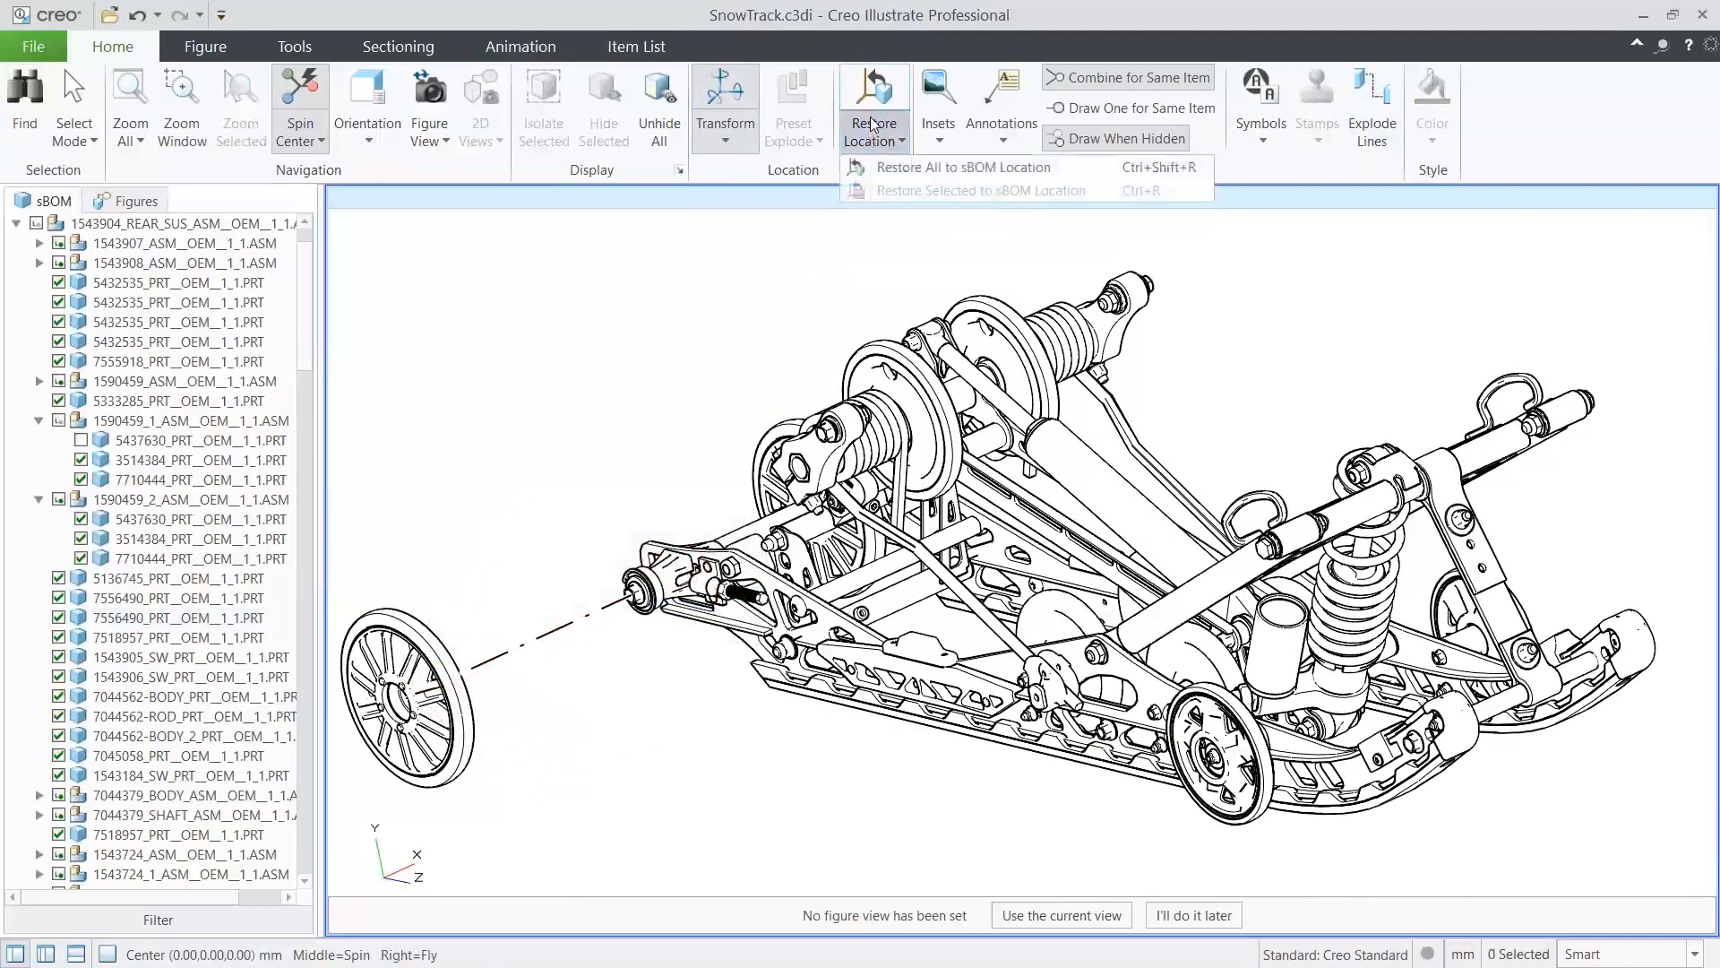
{"action": "left_click", "coordinate": [883, 168]}
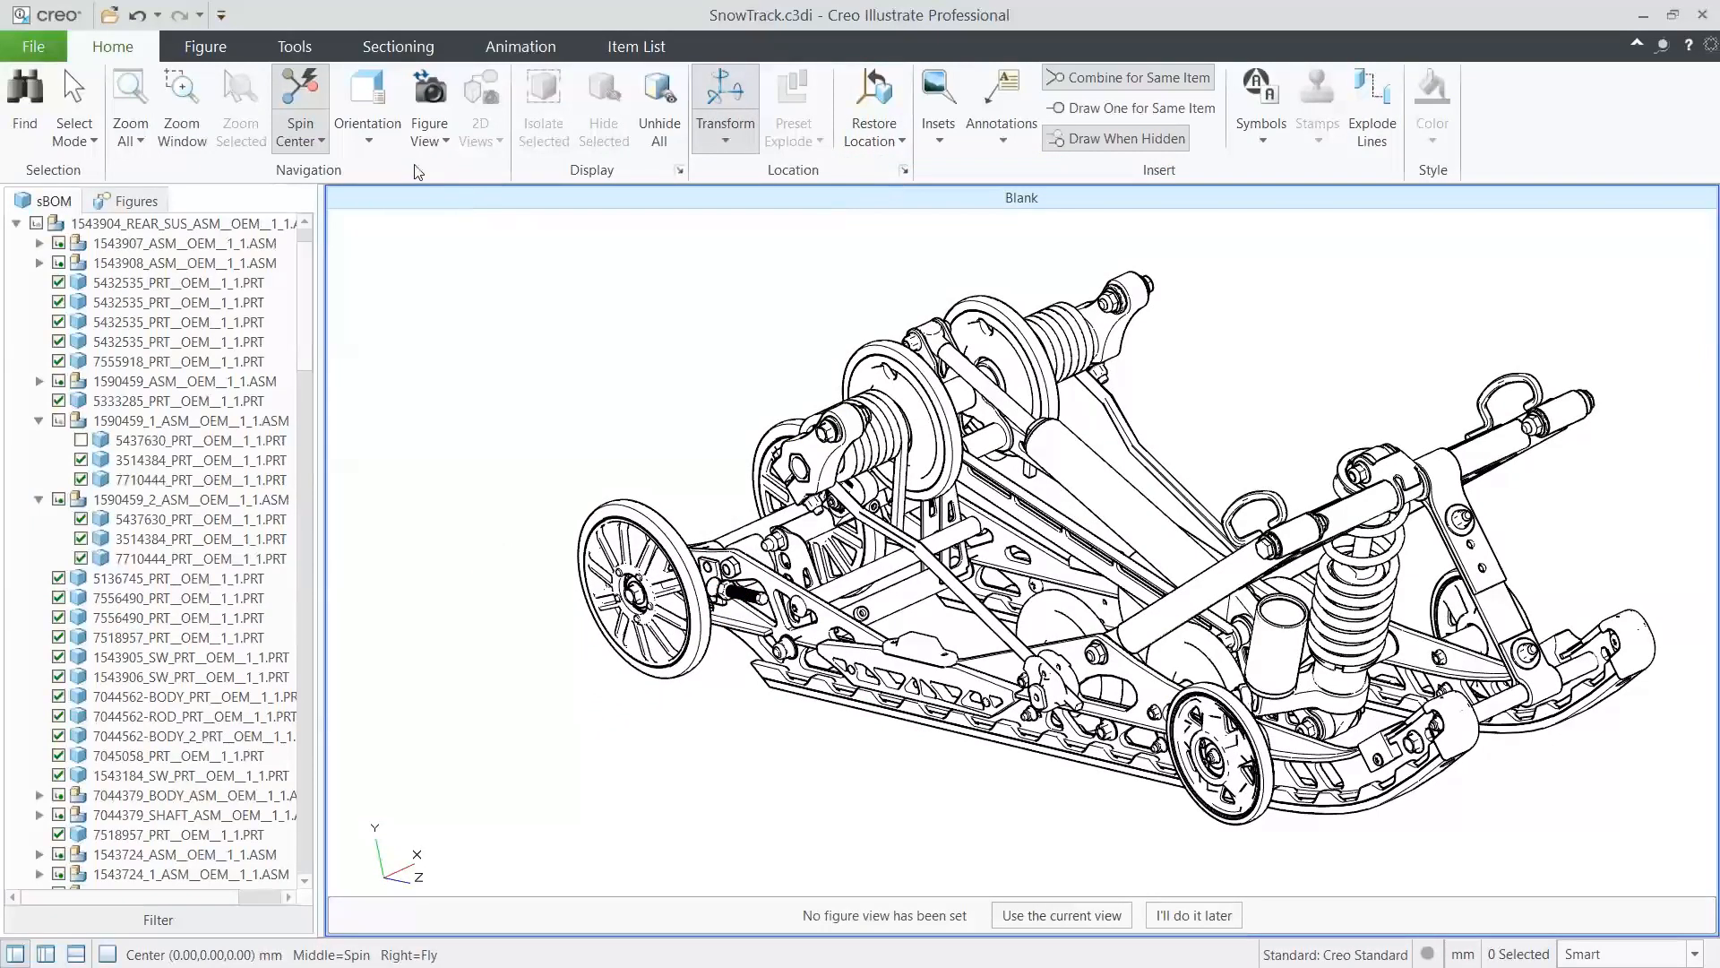
Orient the model to Isometric 1 and set the figure's render mode to Shaded.
{"action": "left_click", "coordinate": [372, 141]}
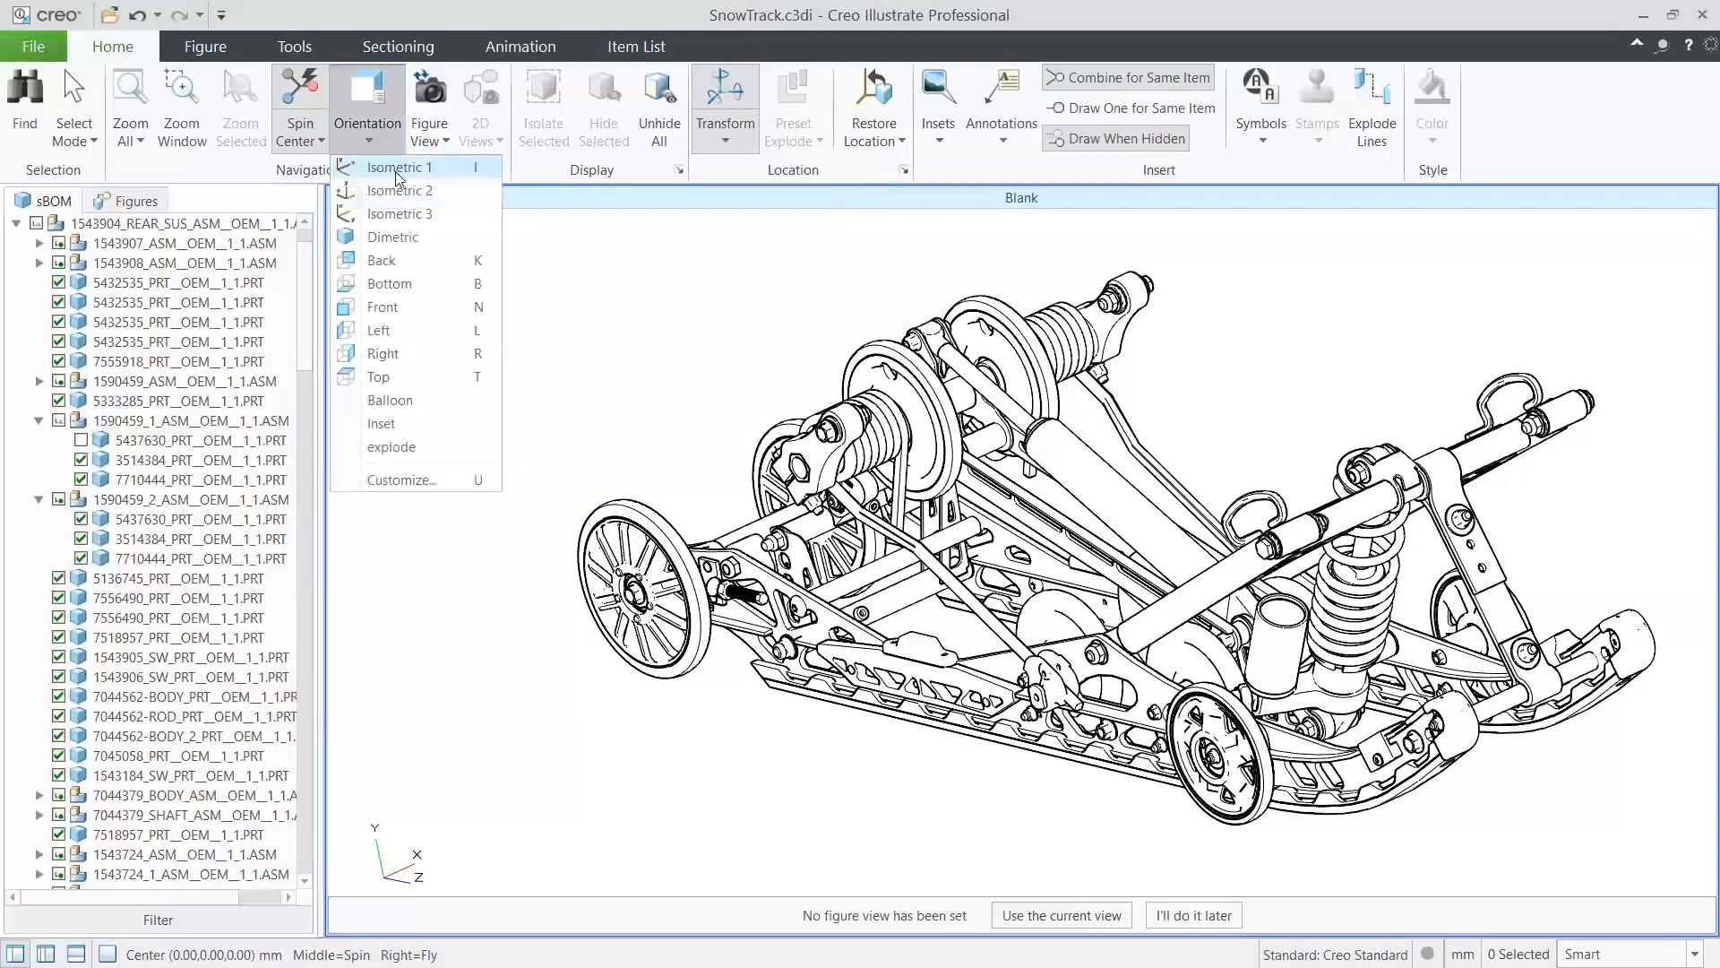
{"action": "left_click", "coordinate": [397, 168]}
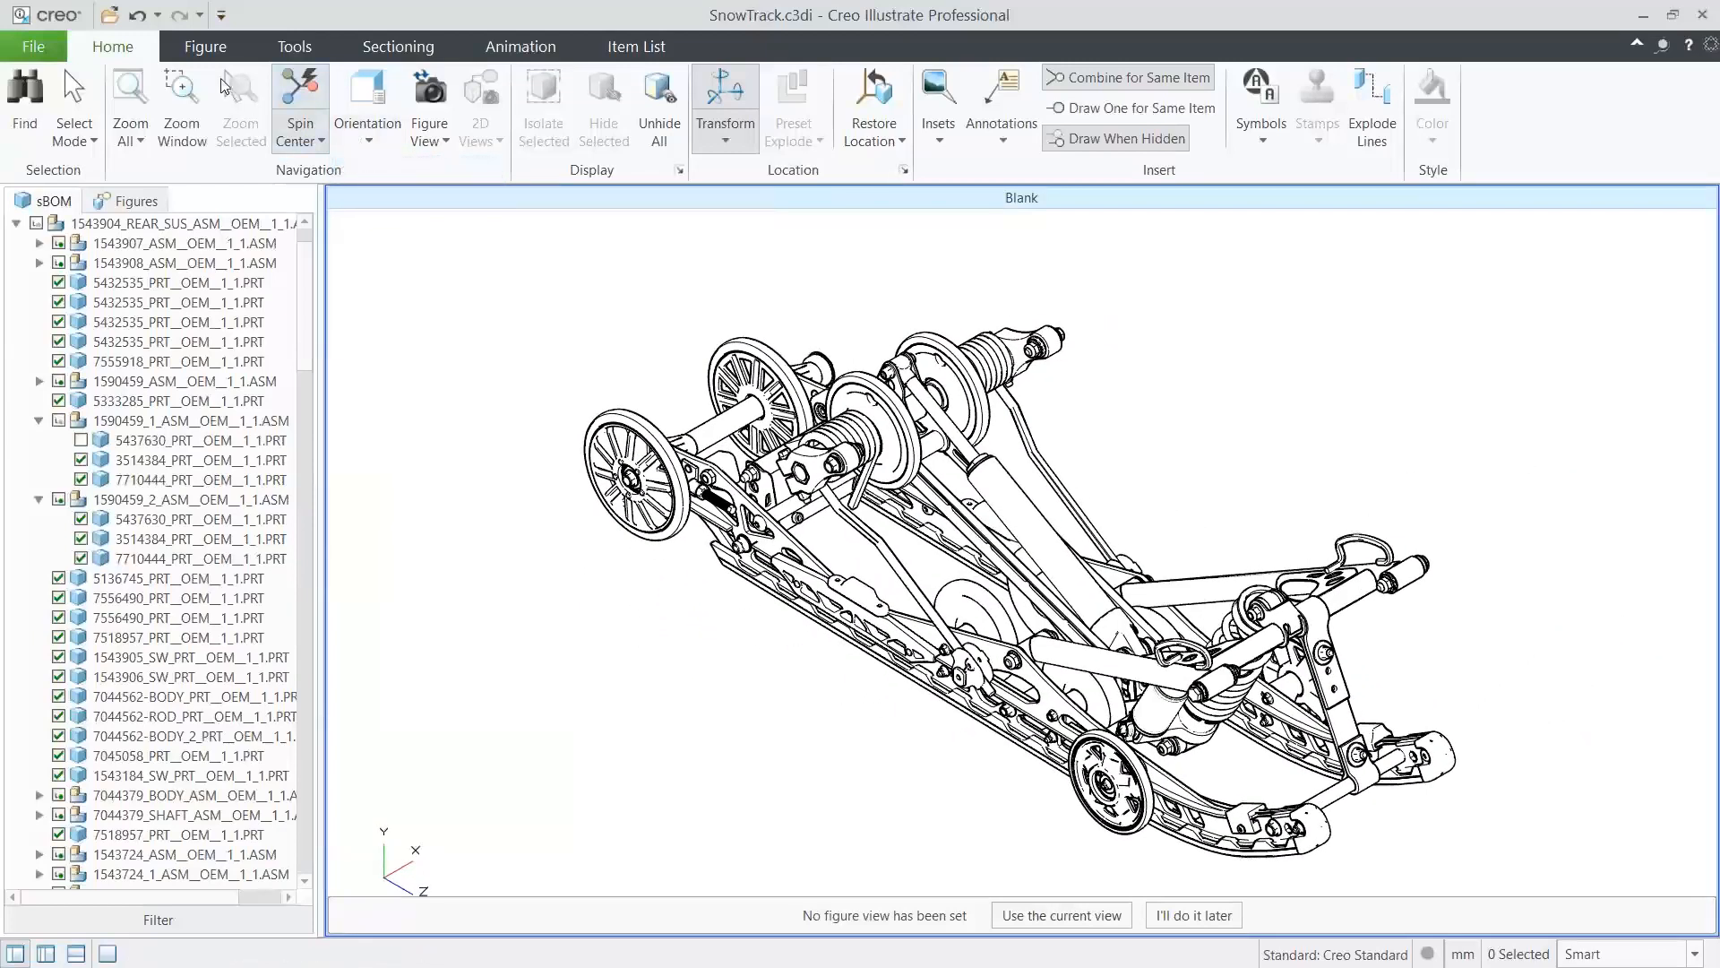
{"action": "left_click", "coordinate": [215, 54]}
{"action": "left_click", "coordinate": [405, 132]}
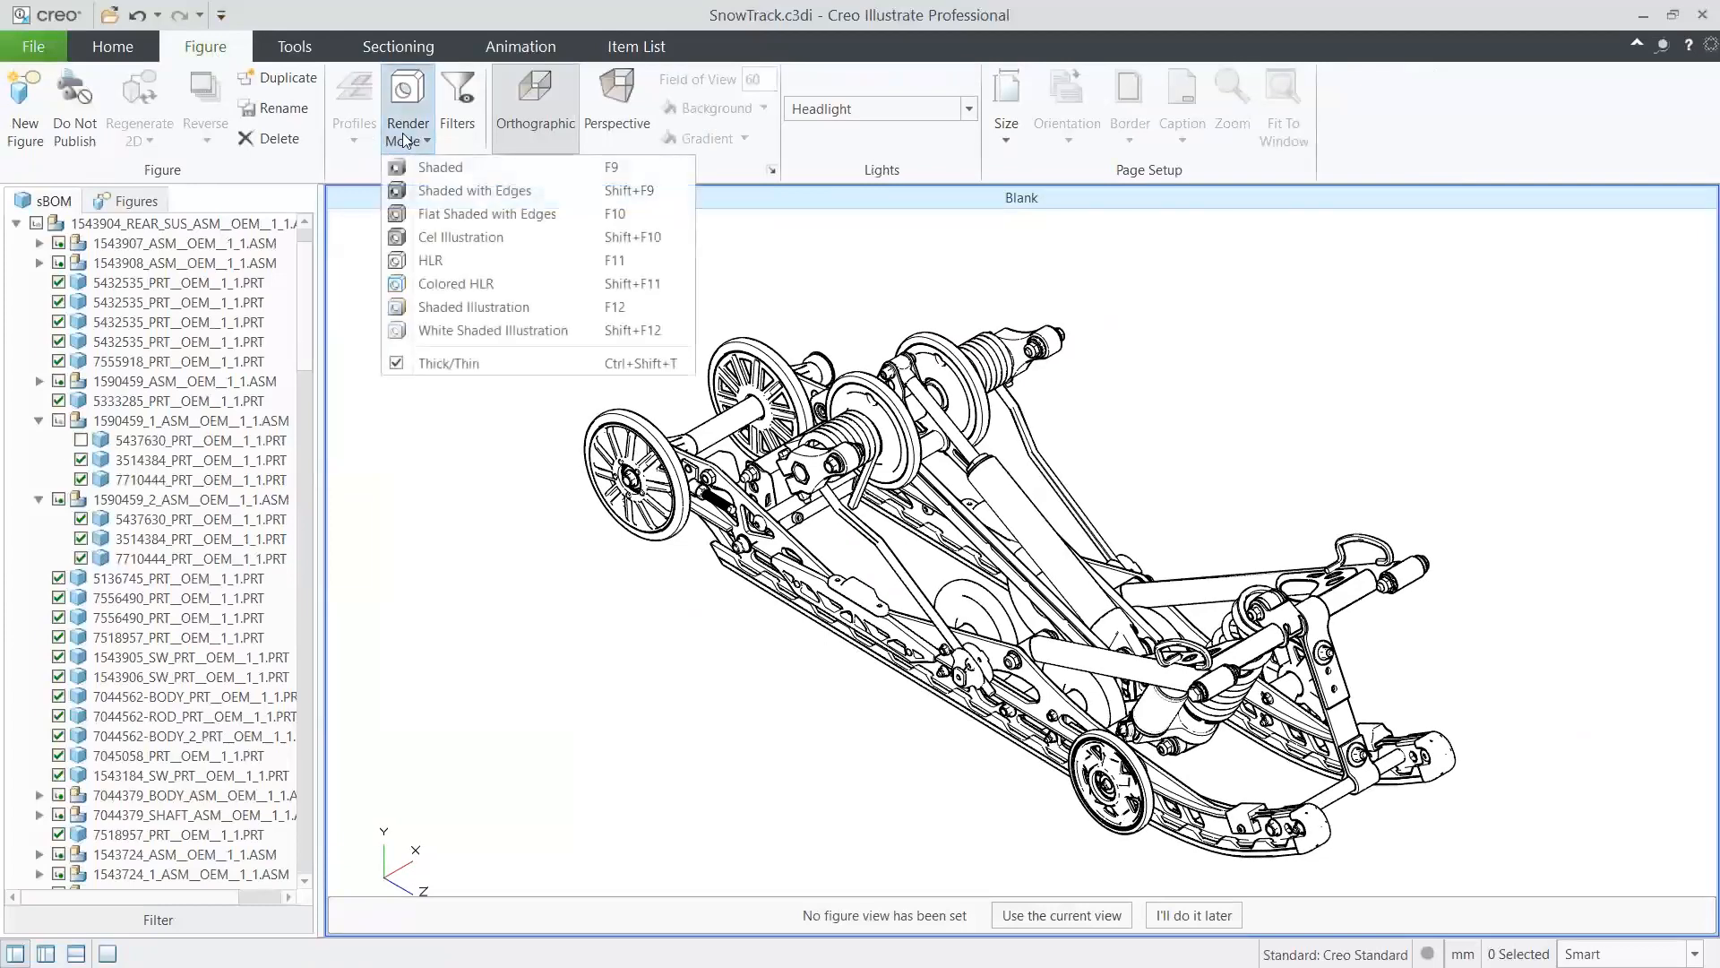
{"action": "left_click", "coordinate": [453, 168]}
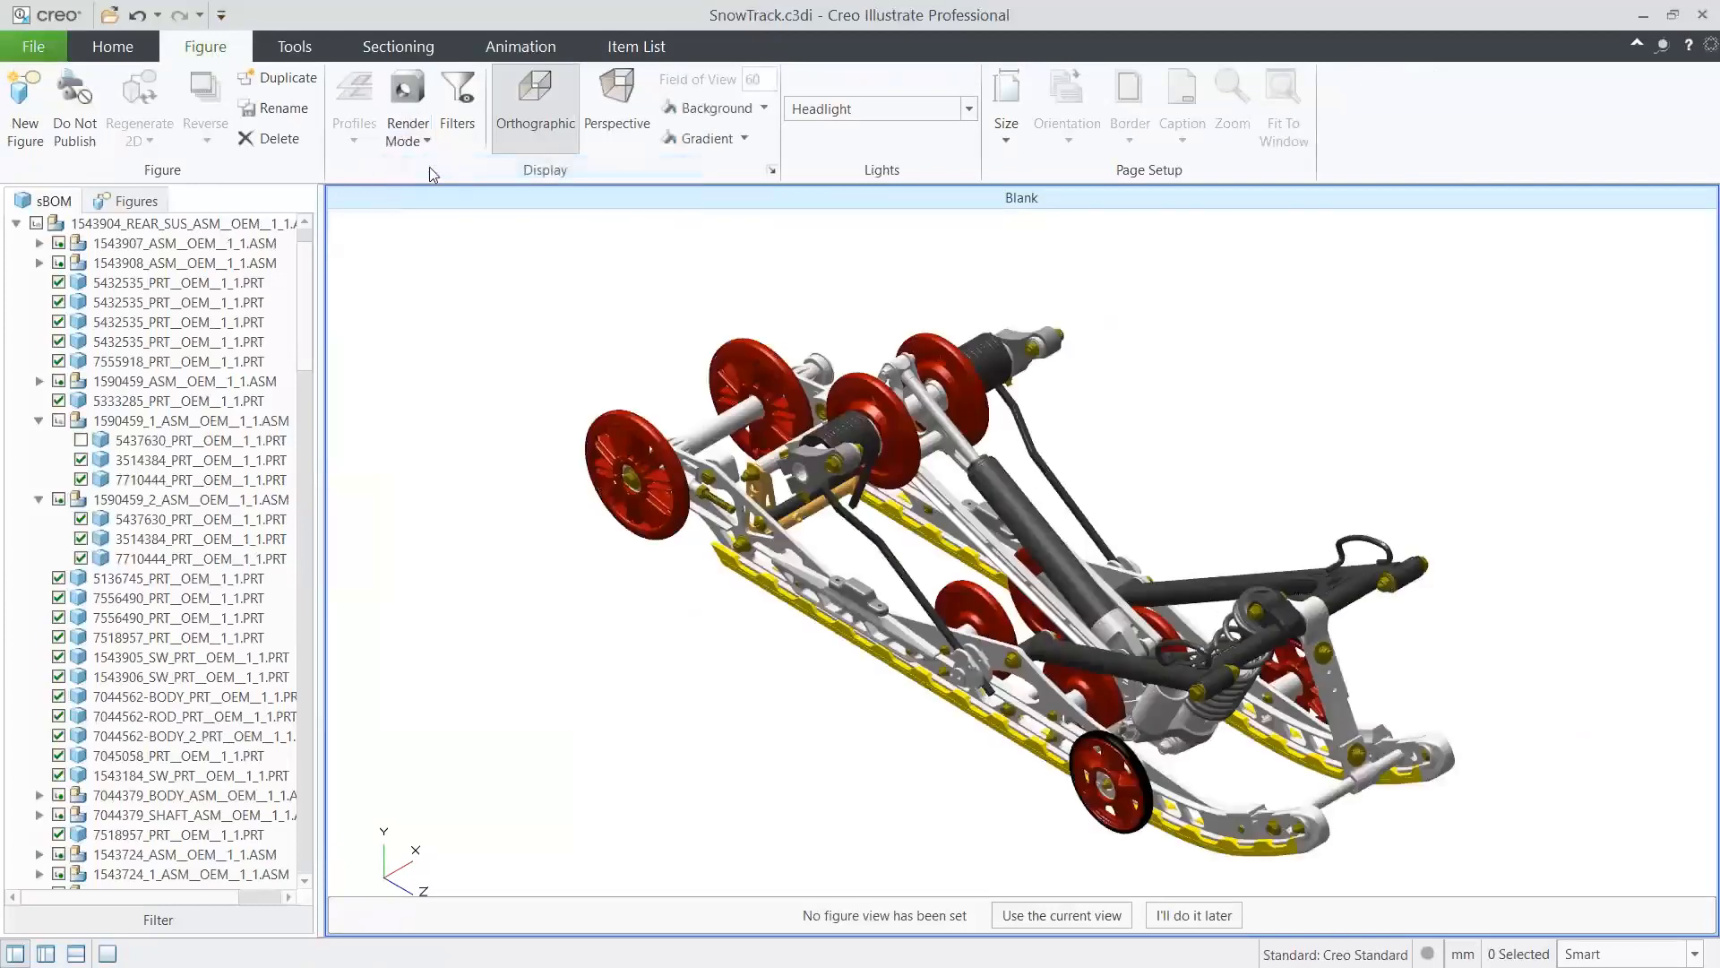
Insert the Hammer tool symbol onto the long link in the middle of the suspension and clear the selection.
{"action": "left_click", "coordinate": [116, 53]}
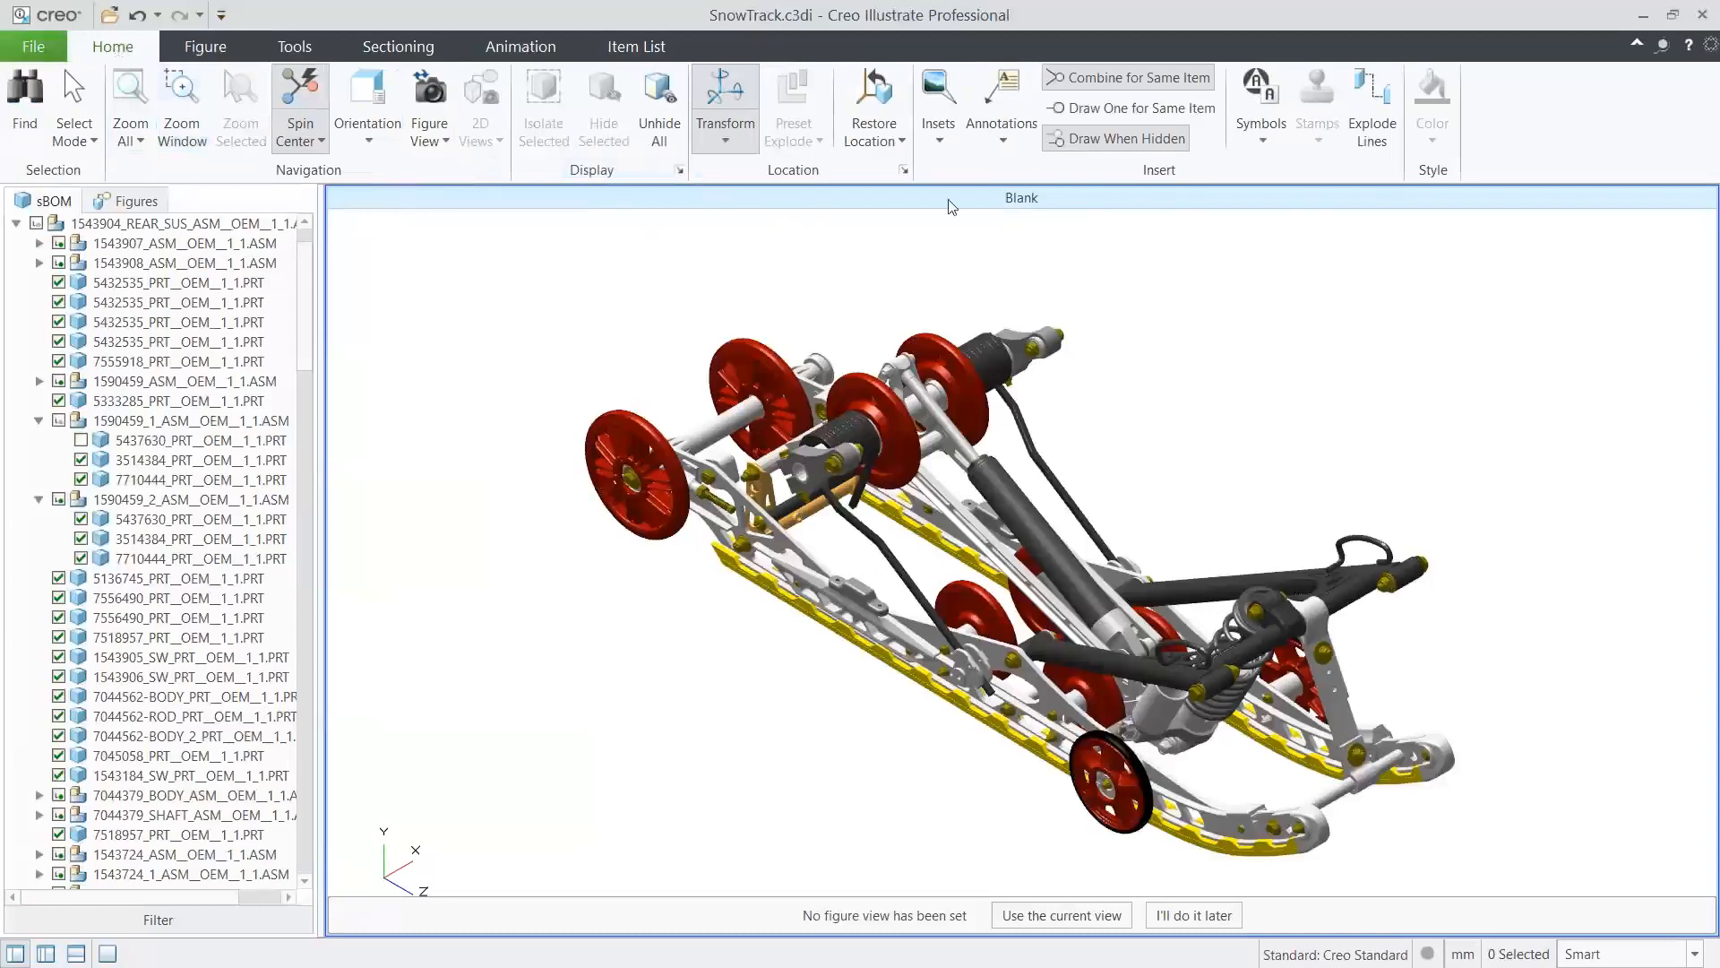
{"action": "left_click", "coordinate": [1249, 145]}
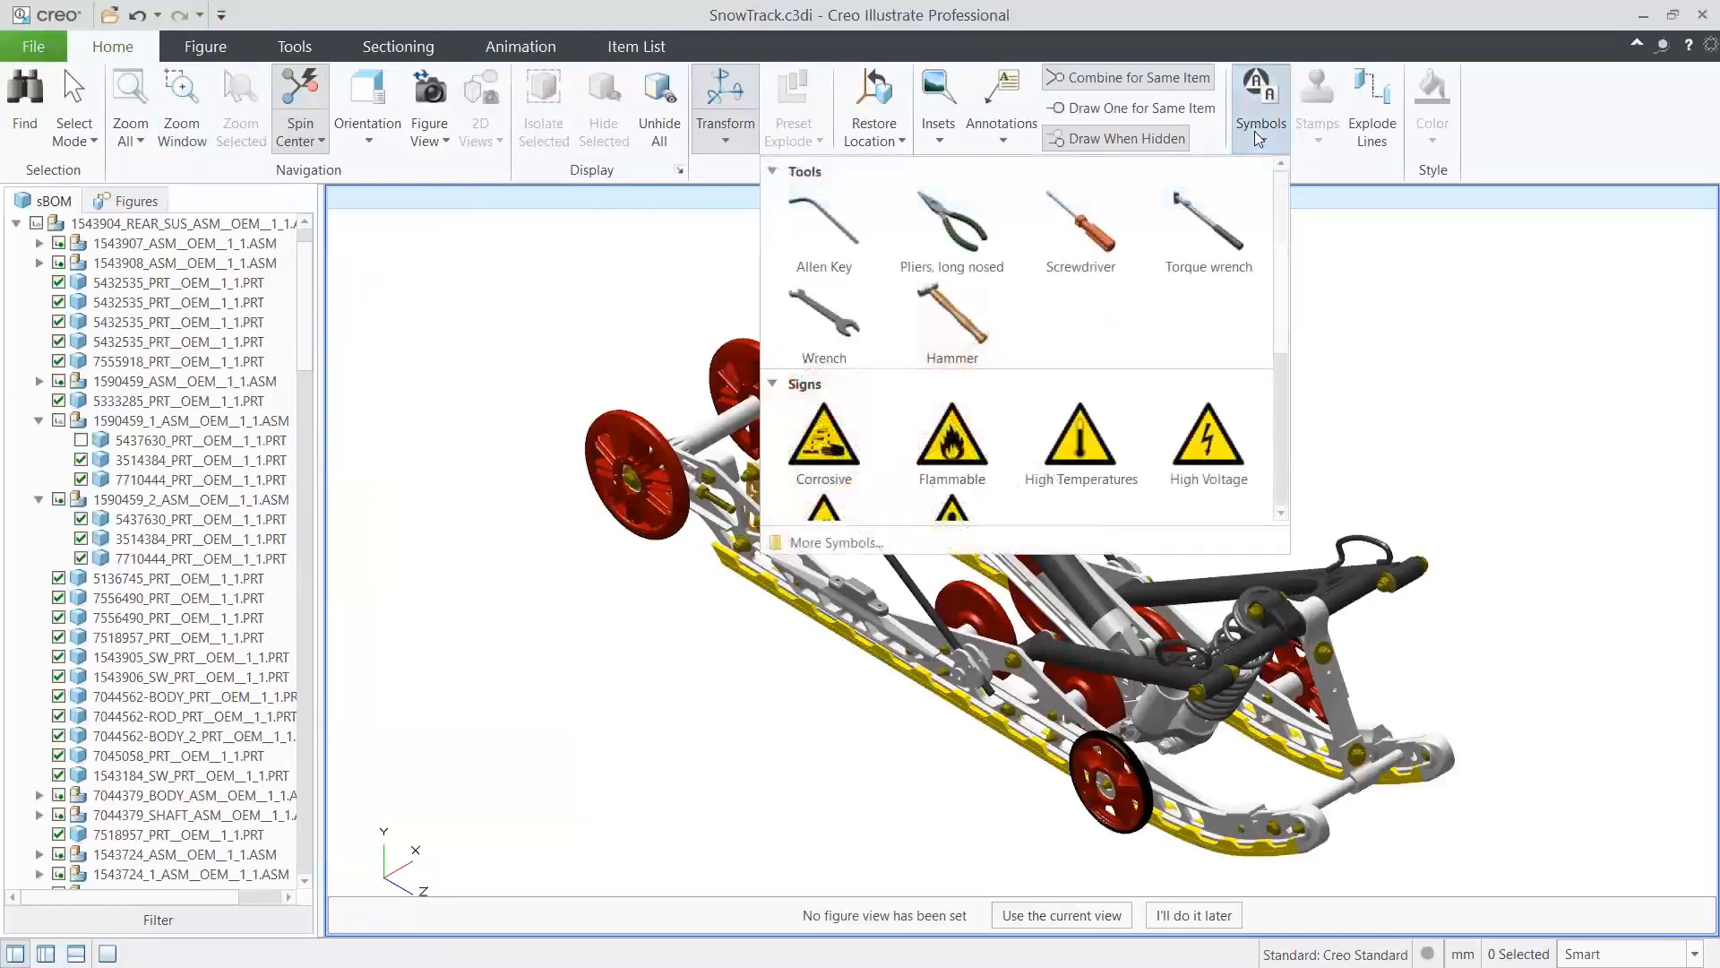
{"action": "left_click", "coordinate": [960, 322]}
{"action": "left_click", "coordinate": [976, 518]}
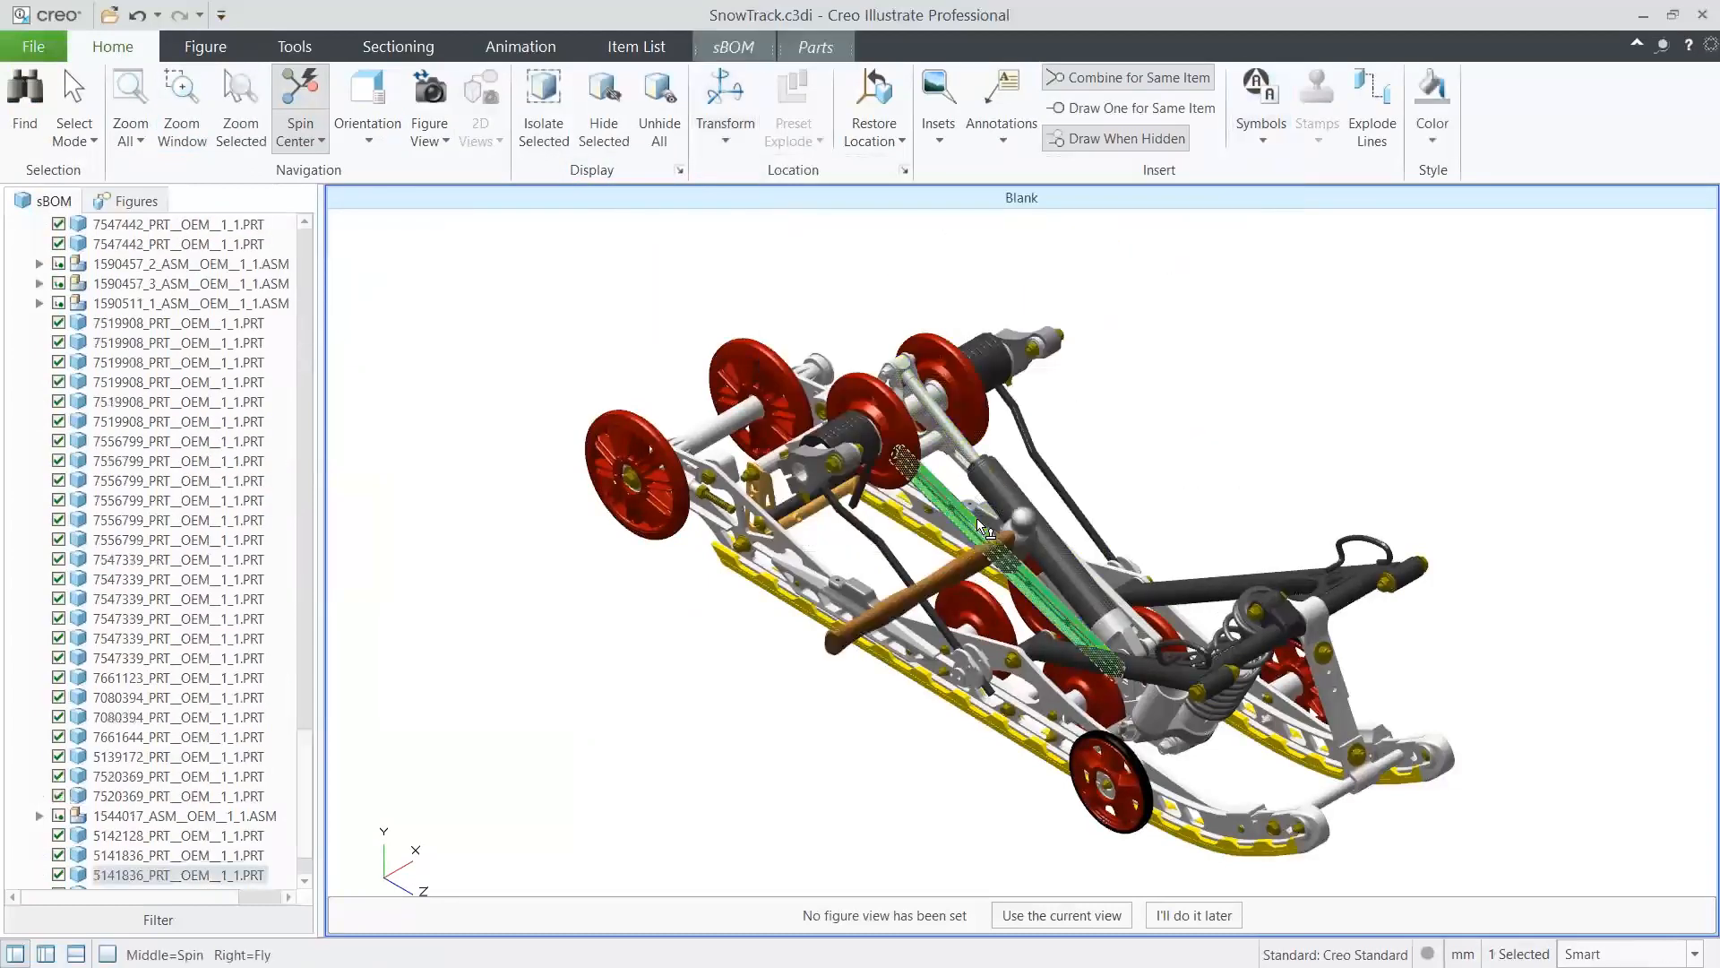
{"action": "left_click", "coordinate": [790, 633]}
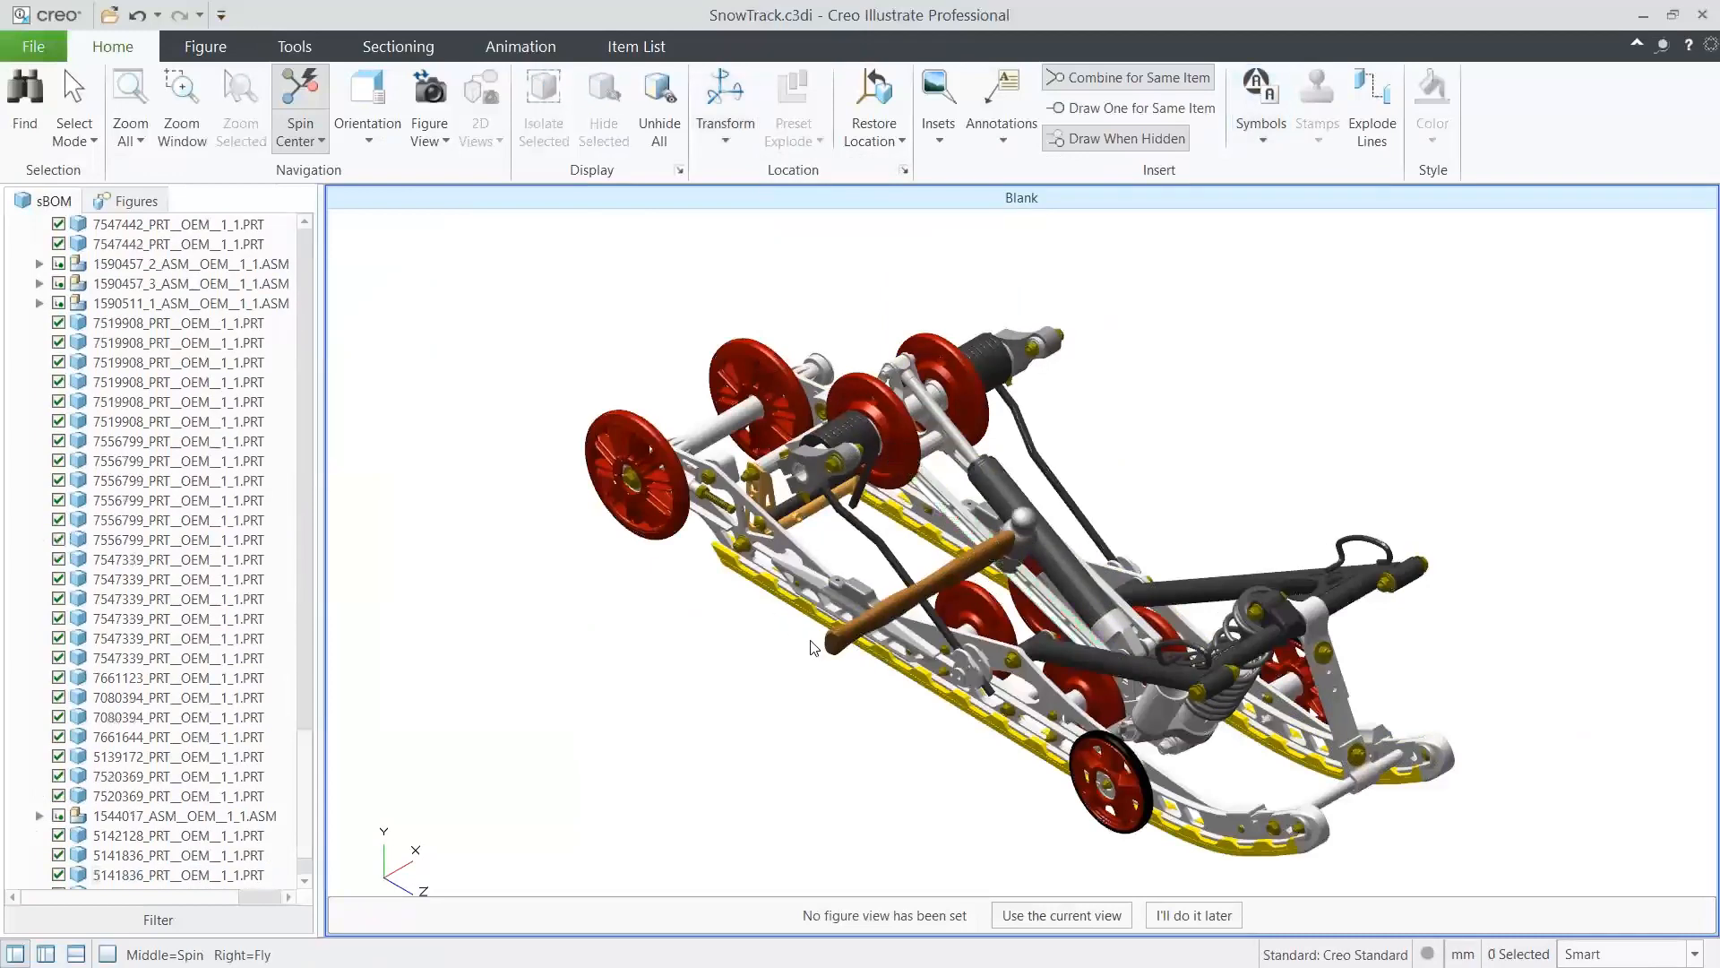
Insert the Flammable sign symbol in the empty space above the dark swing arms, clear its selection and restore the default view.
{"action": "middle_click_drag", "start_coordinate": [953, 670], "coordinate": [971, 638]}
{"action": "left_click", "coordinate": [1261, 140]}
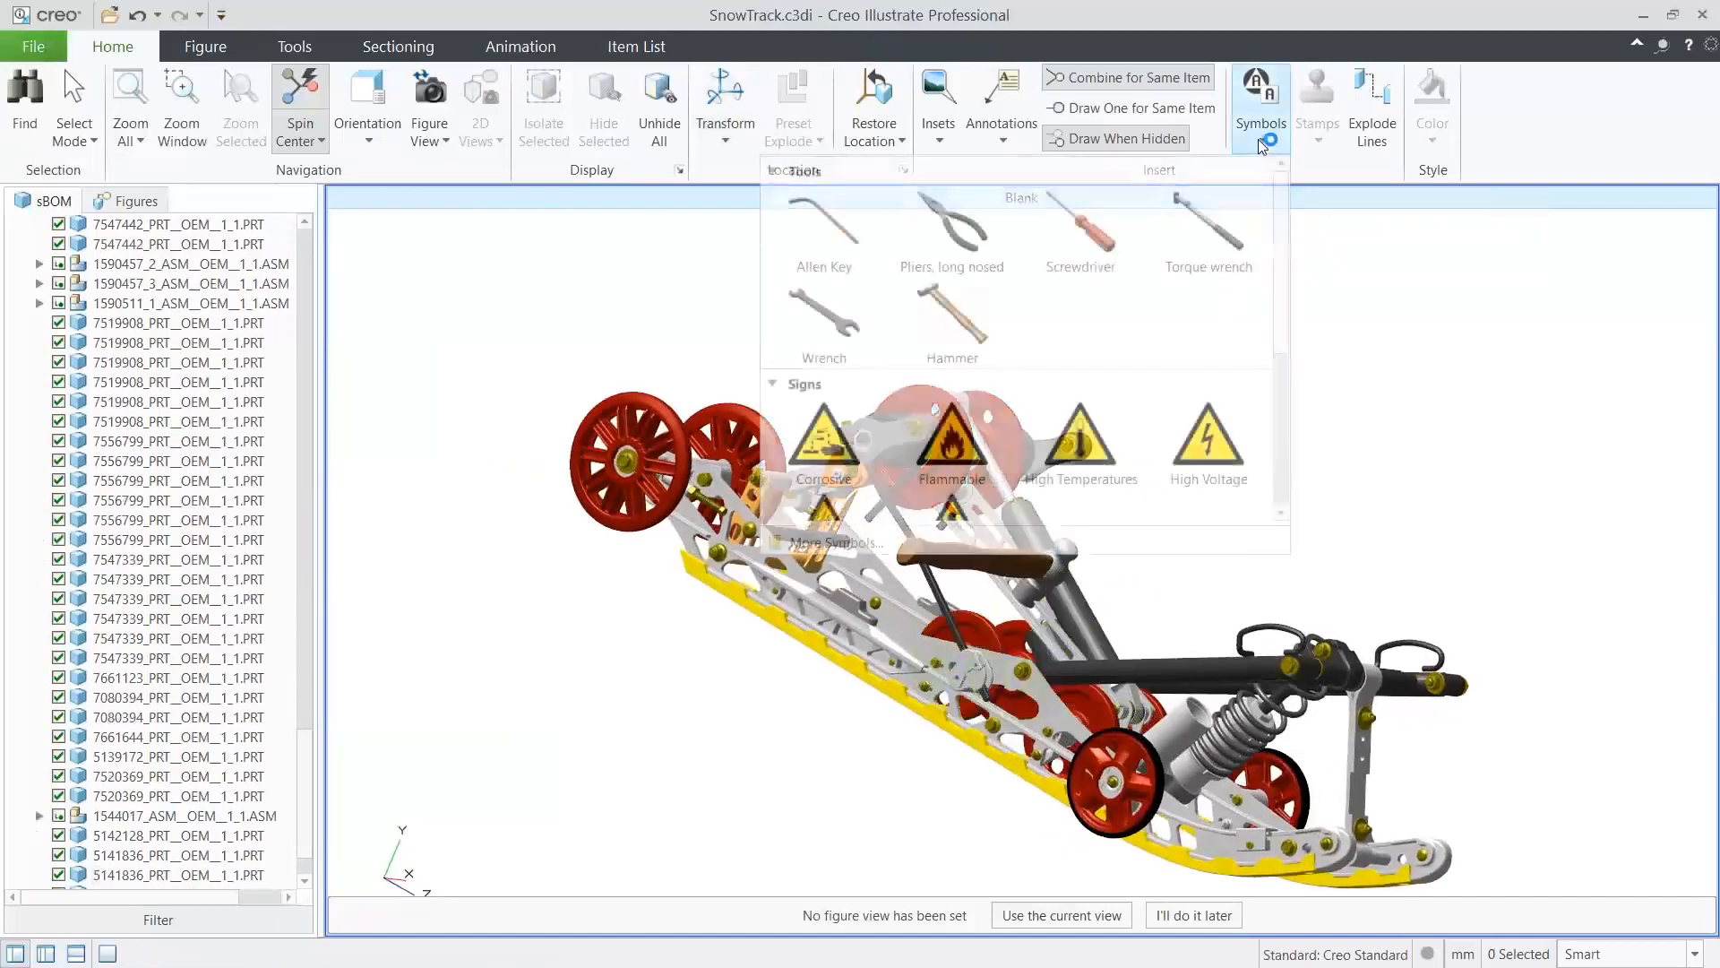
{"action": "left_click", "coordinate": [955, 464]}
{"action": "left_click", "coordinate": [1277, 506]}
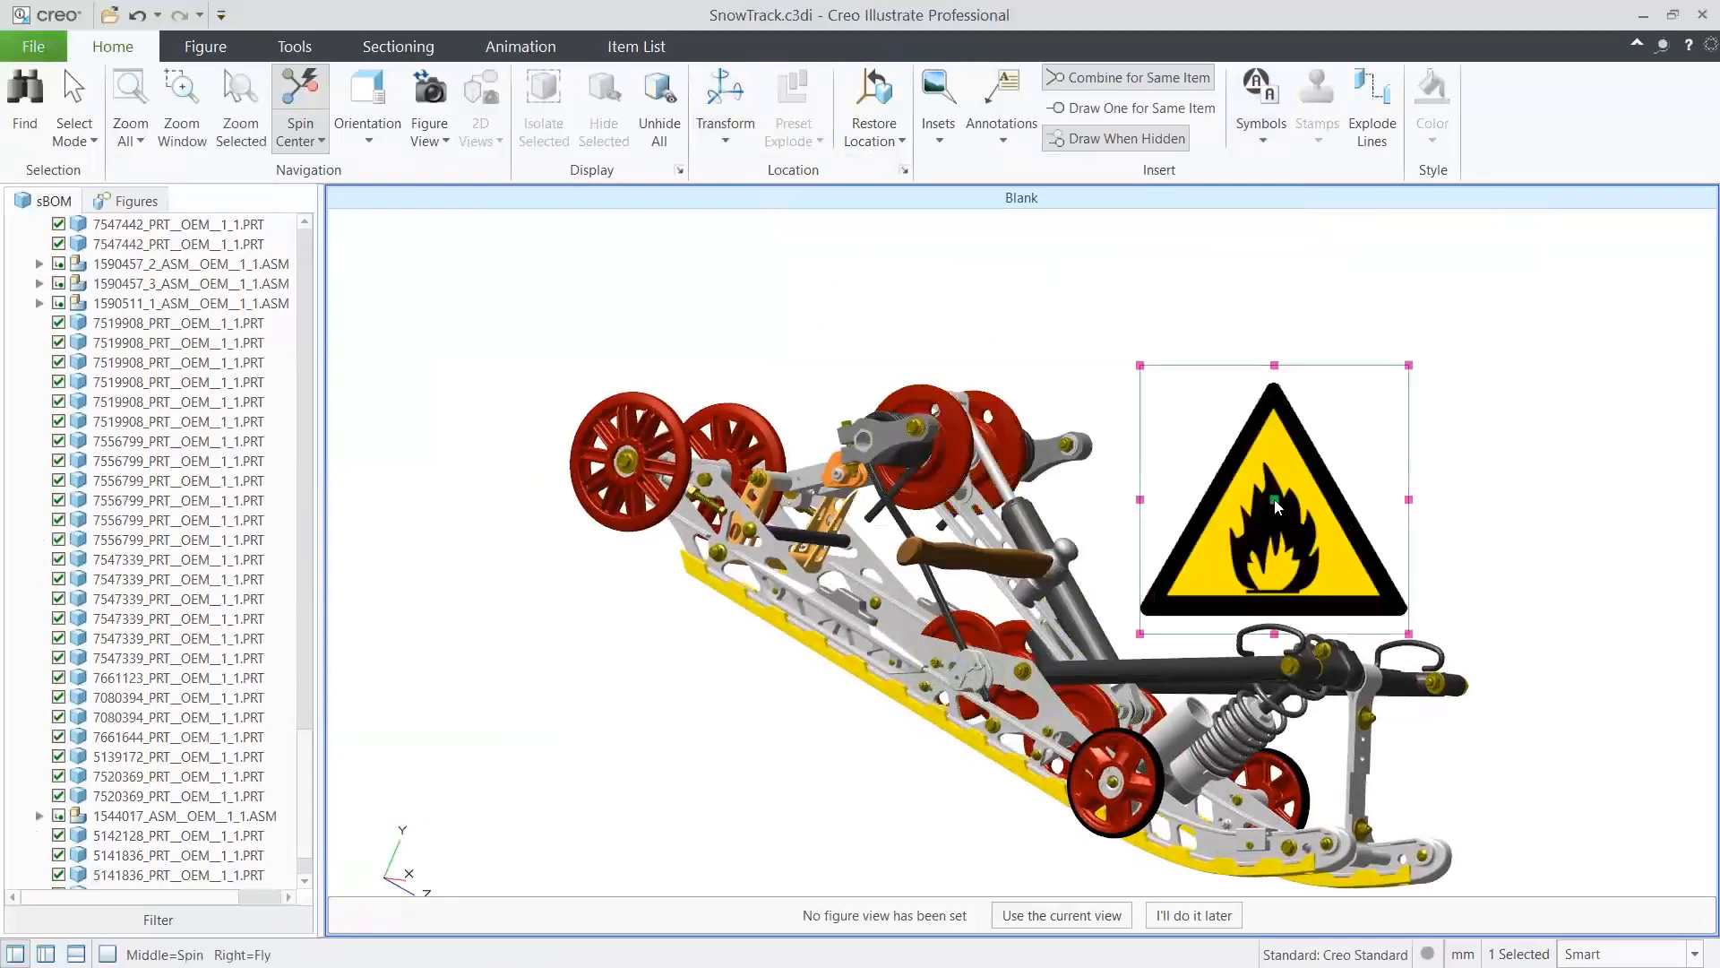
{"action": "left_click", "coordinate": [1106, 561]}
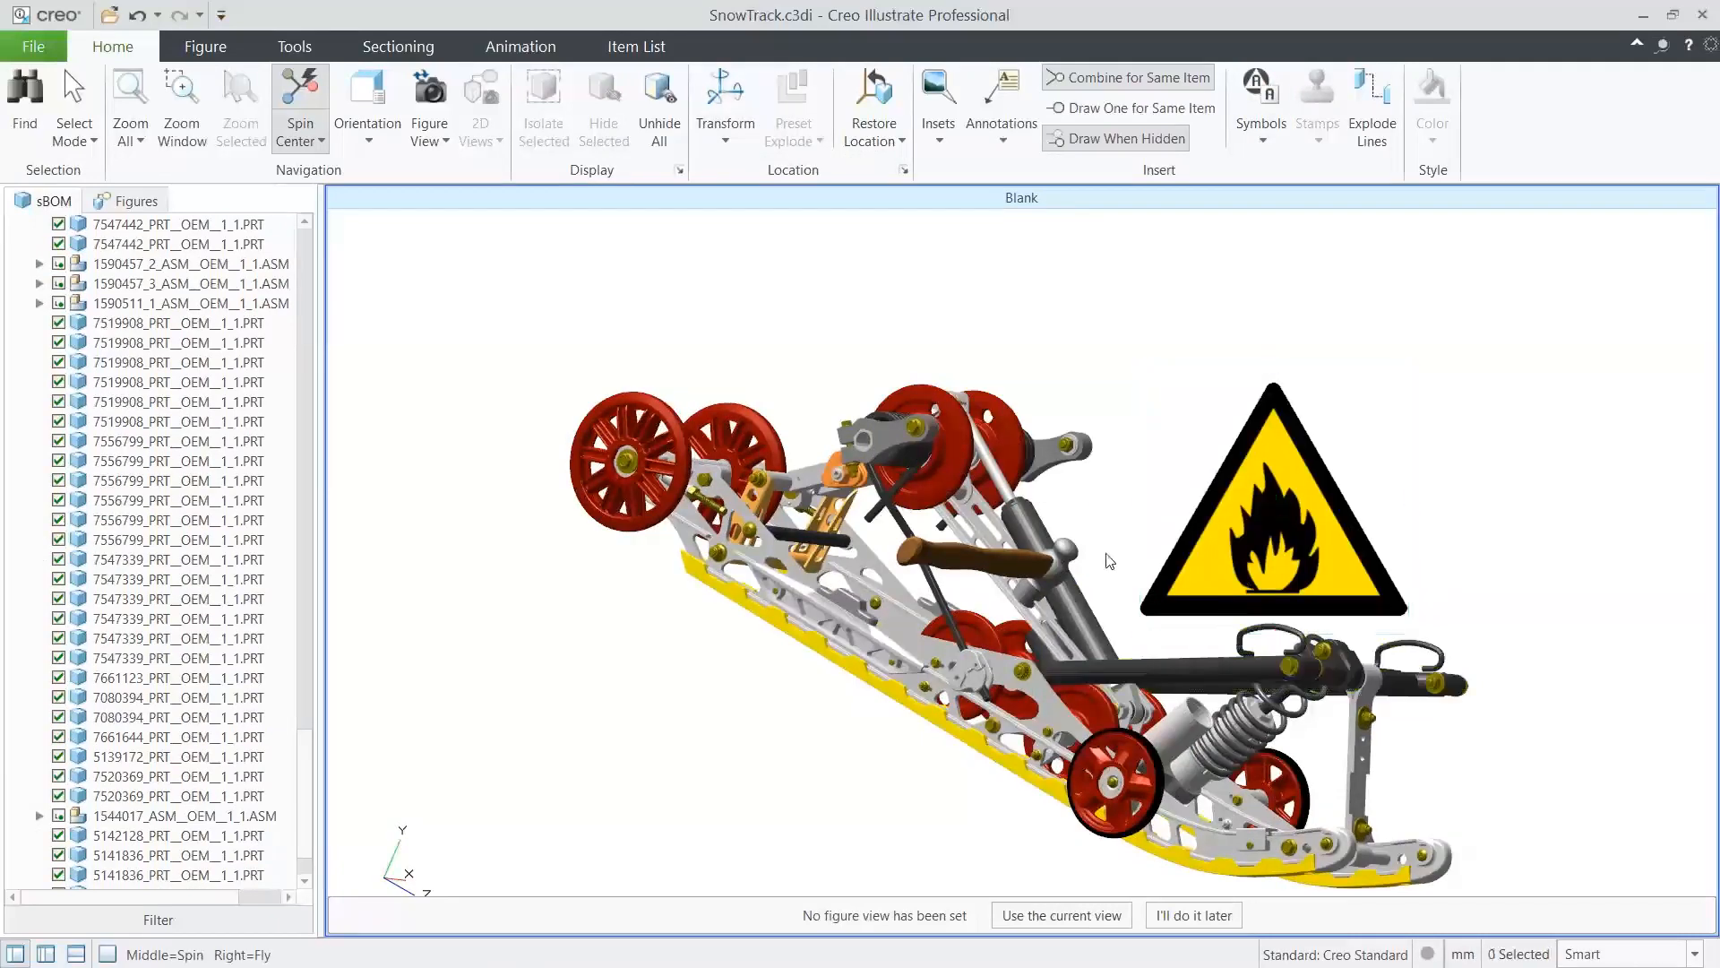
{"action": "middle_click_drag", "start_coordinate": [1467, 615], "coordinate": [1400, 641]}
{"action": "key", "text": "ctrl+d"}
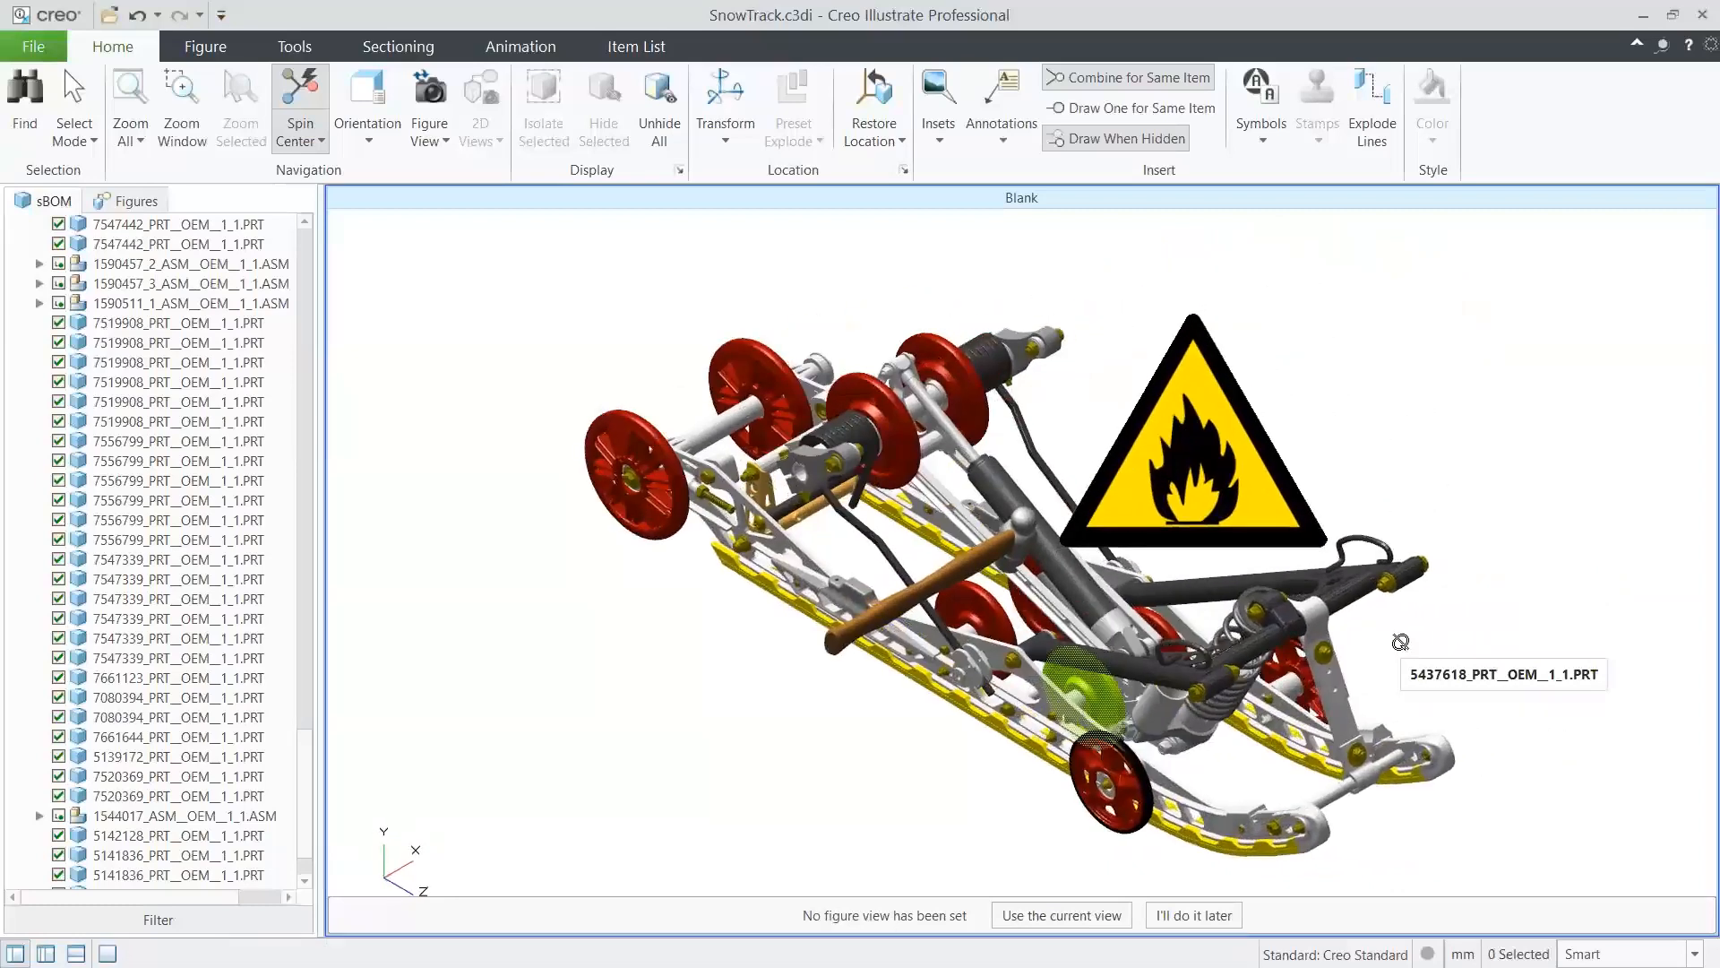
Open the file information for SnowTrack and review the link status, update policy and part count of its source files.
{"action": "left_click", "coordinate": [36, 49]}
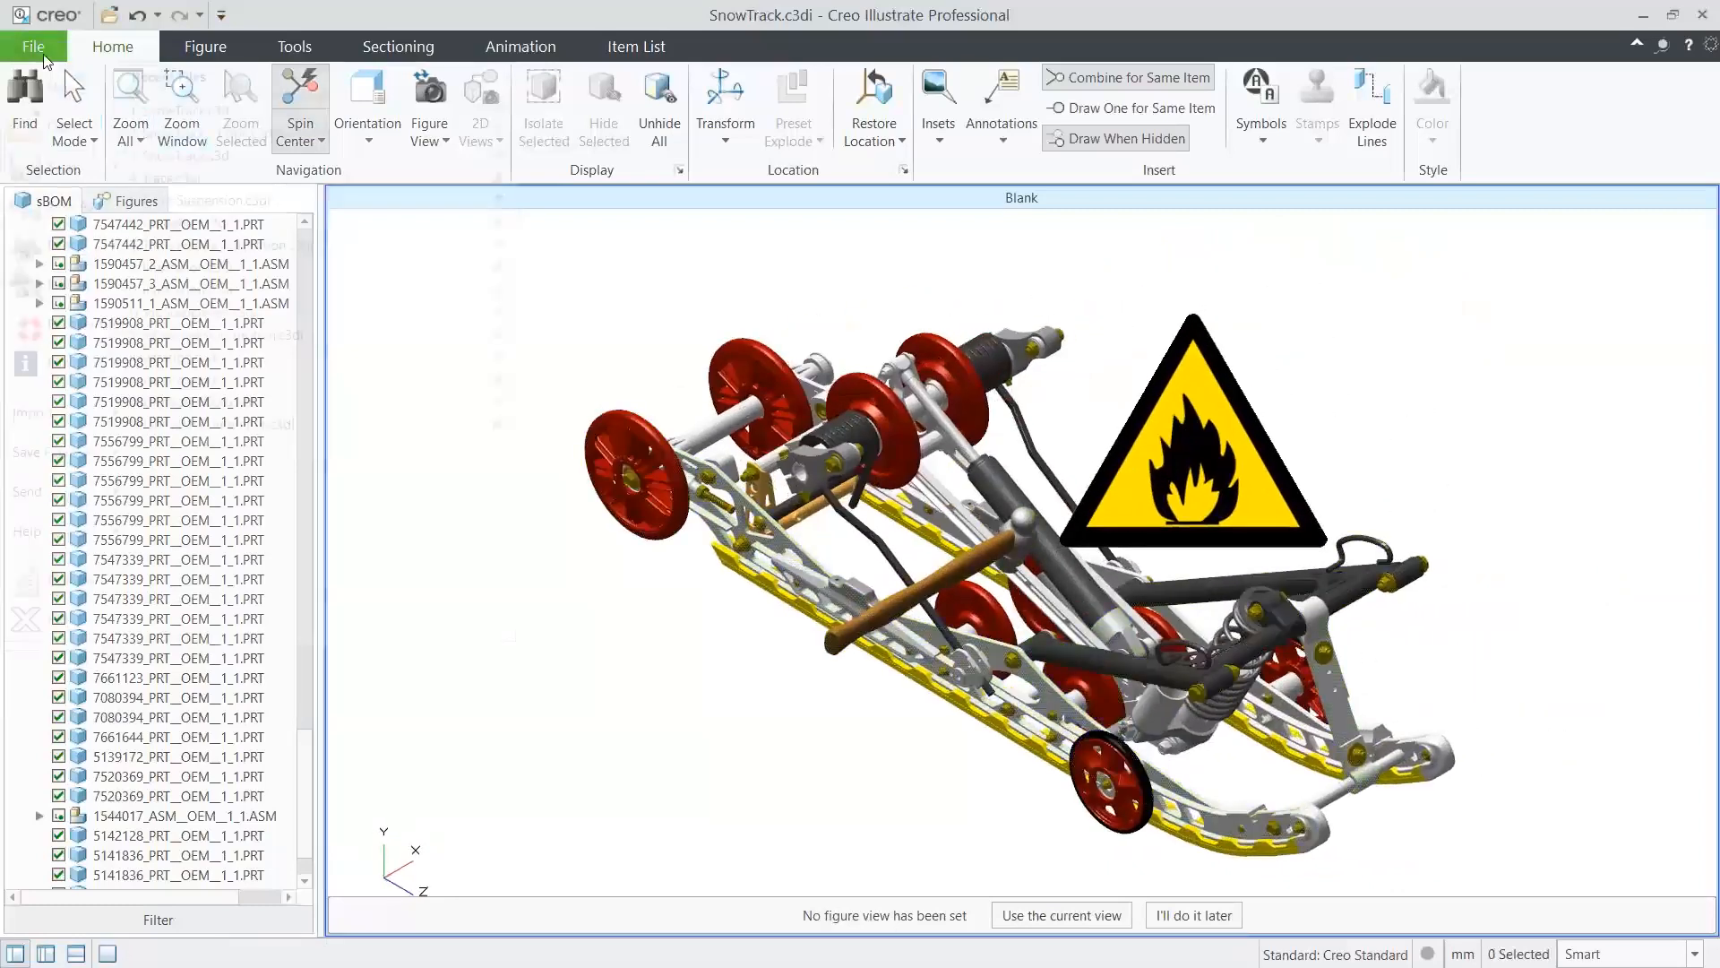
{"action": "mouse_move", "coordinate": [52, 369]}
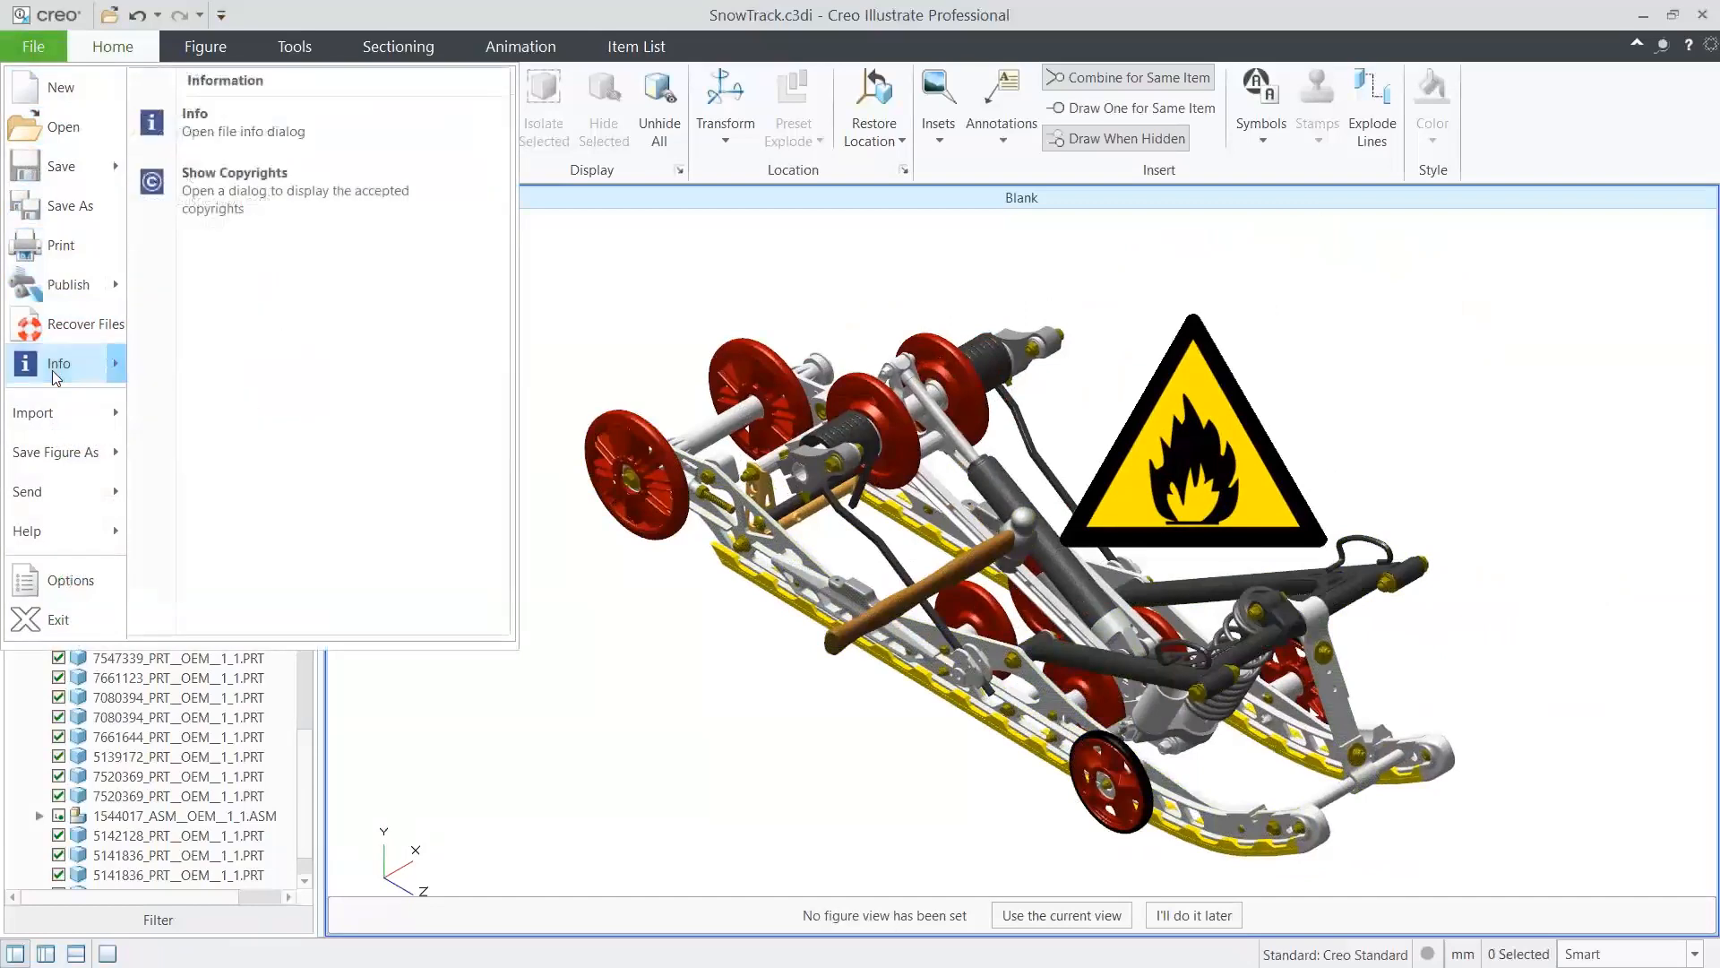
{"action": "left_click", "coordinate": [258, 141]}
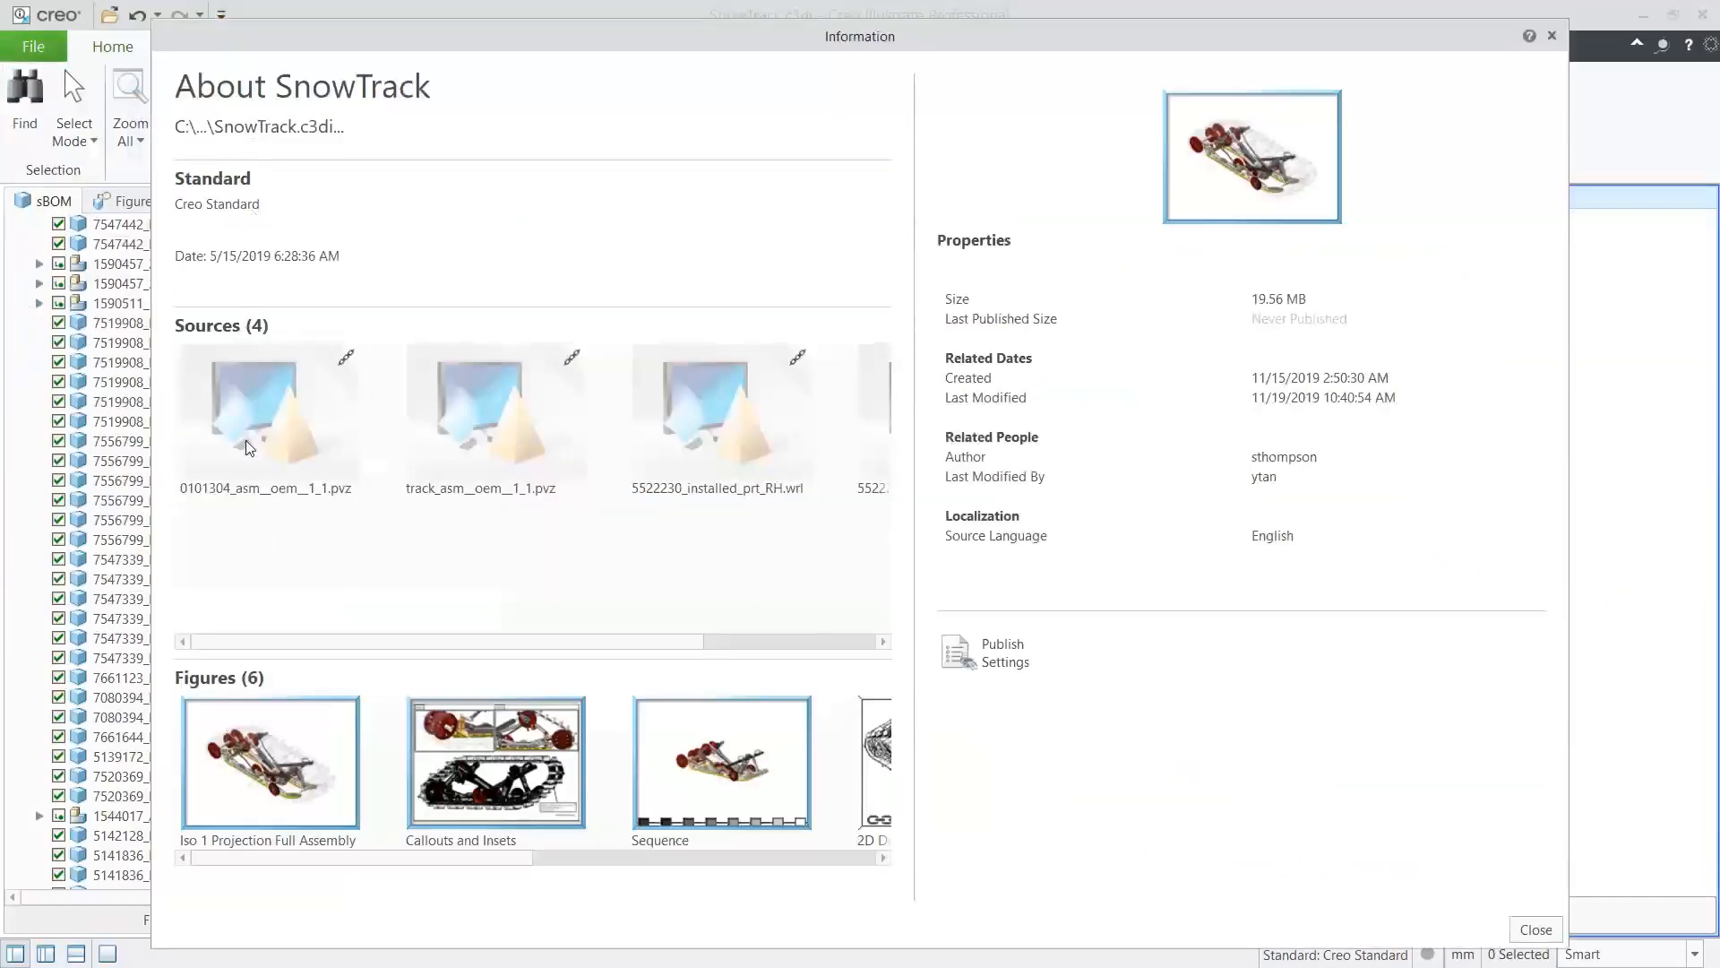
{"action": "left_click", "coordinate": [249, 447]}
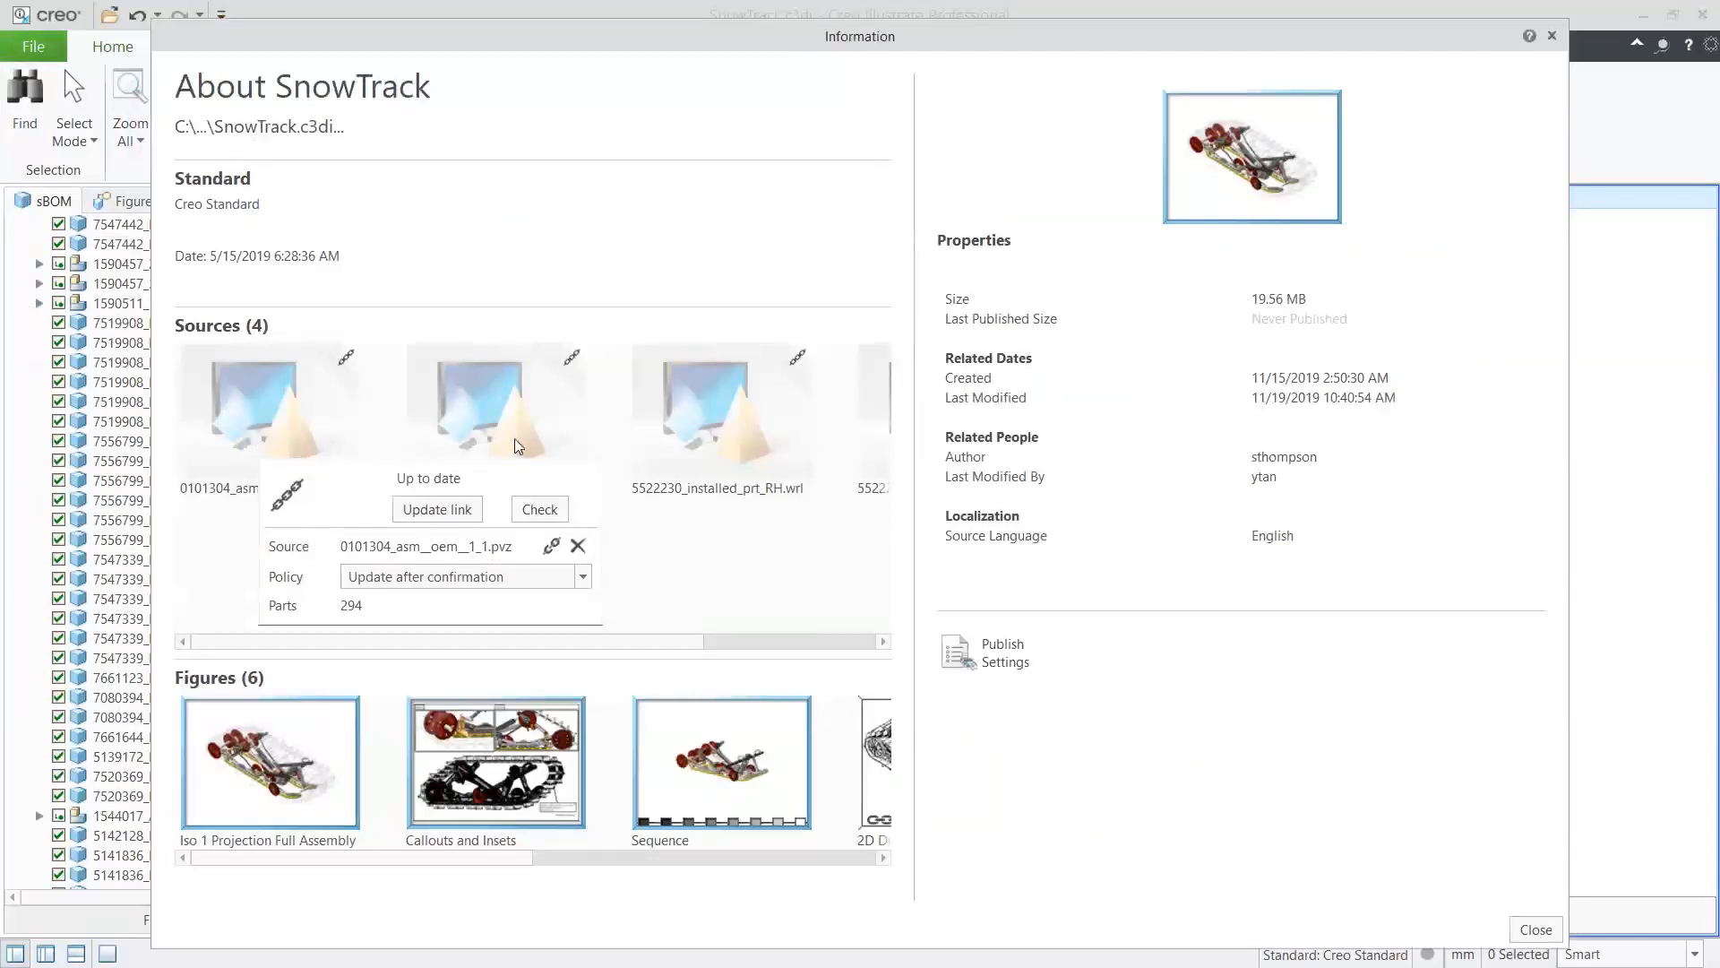
{"action": "mouse_move", "coordinate": [514, 438]}
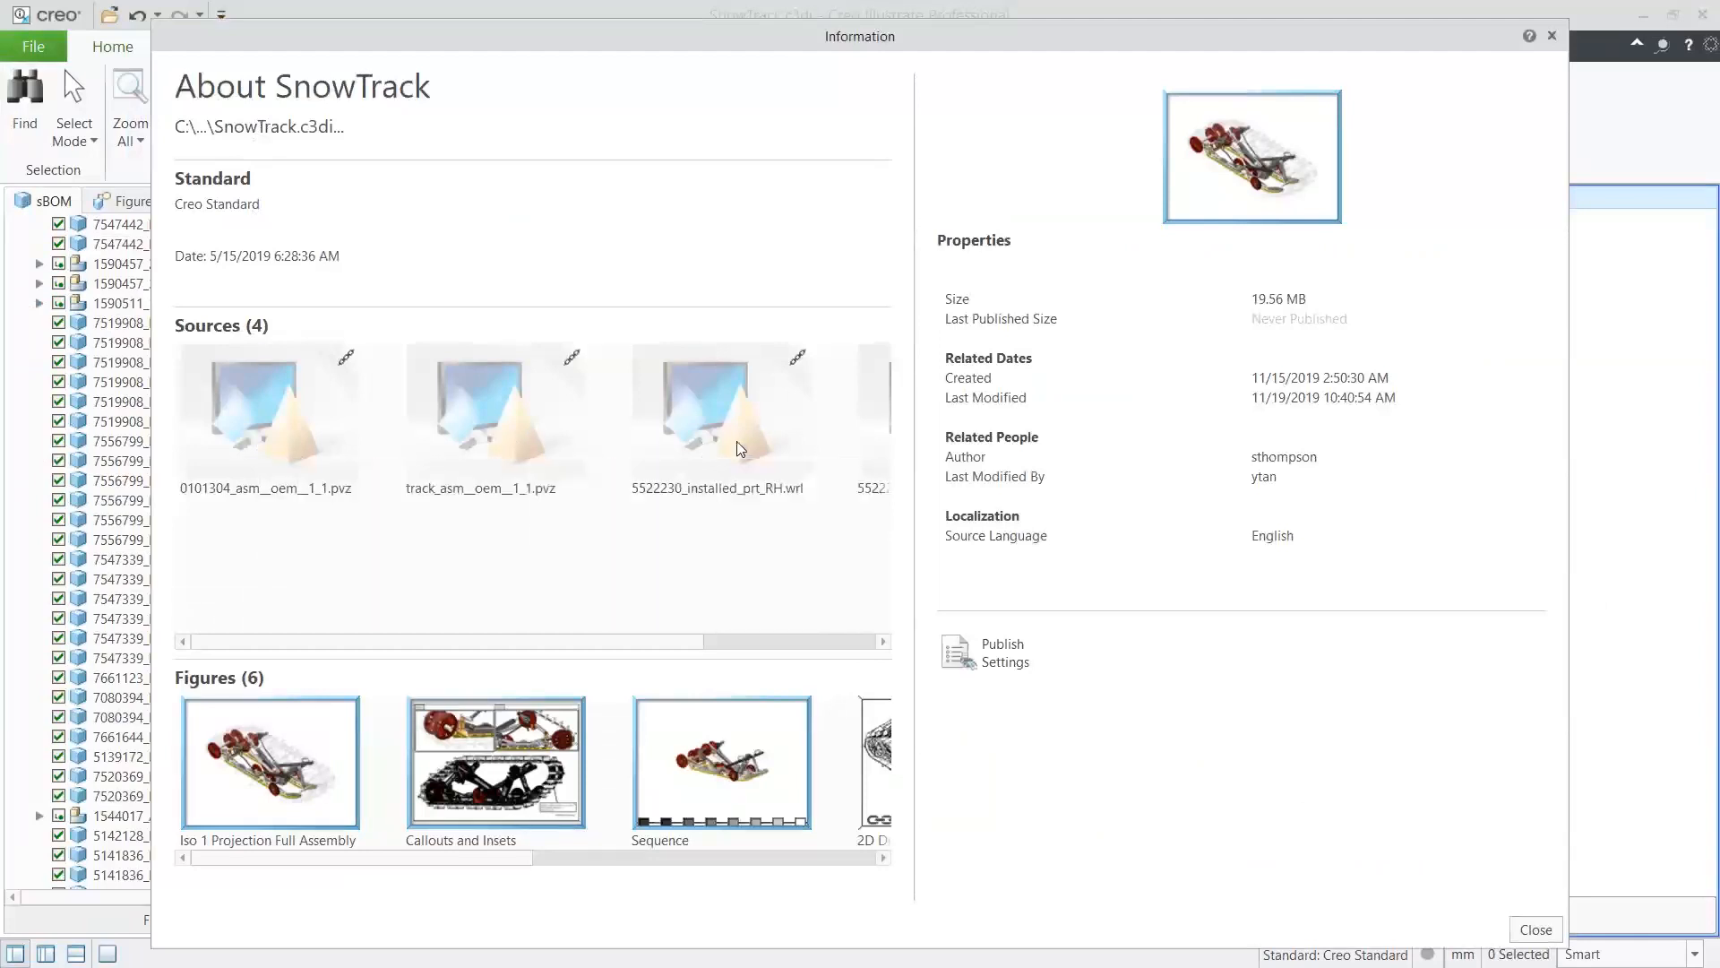
{"action": "mouse_move", "coordinate": [737, 448]}
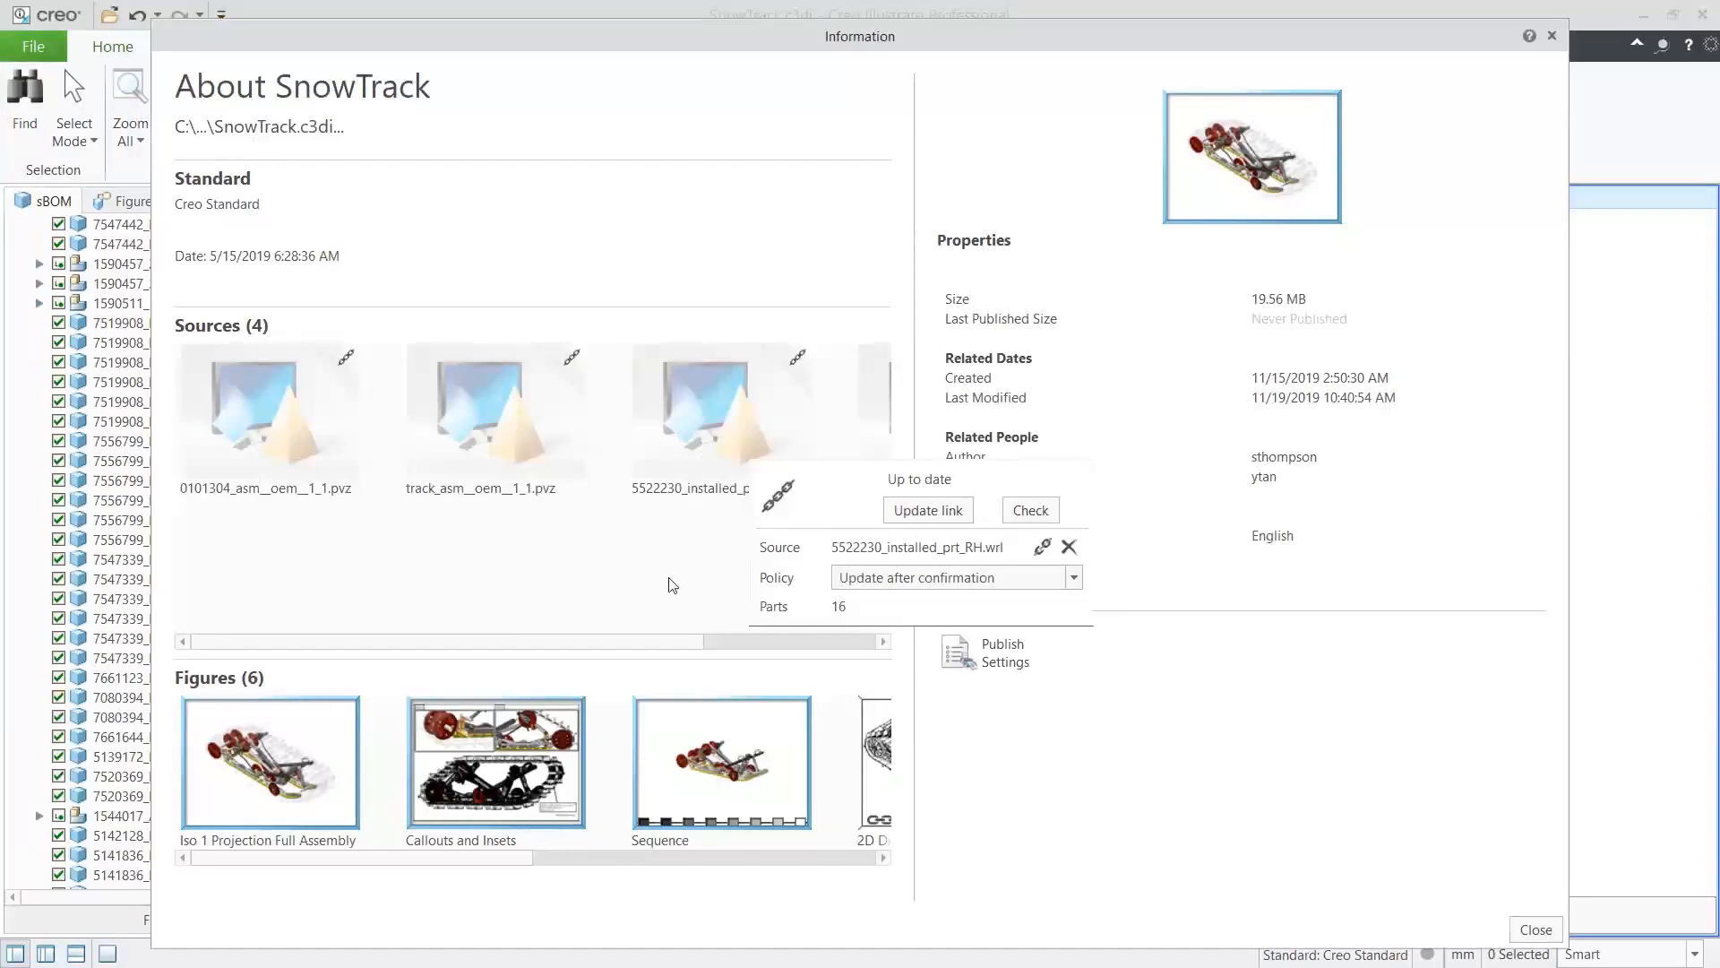
{"action": "left_click", "coordinate": [770, 644]}
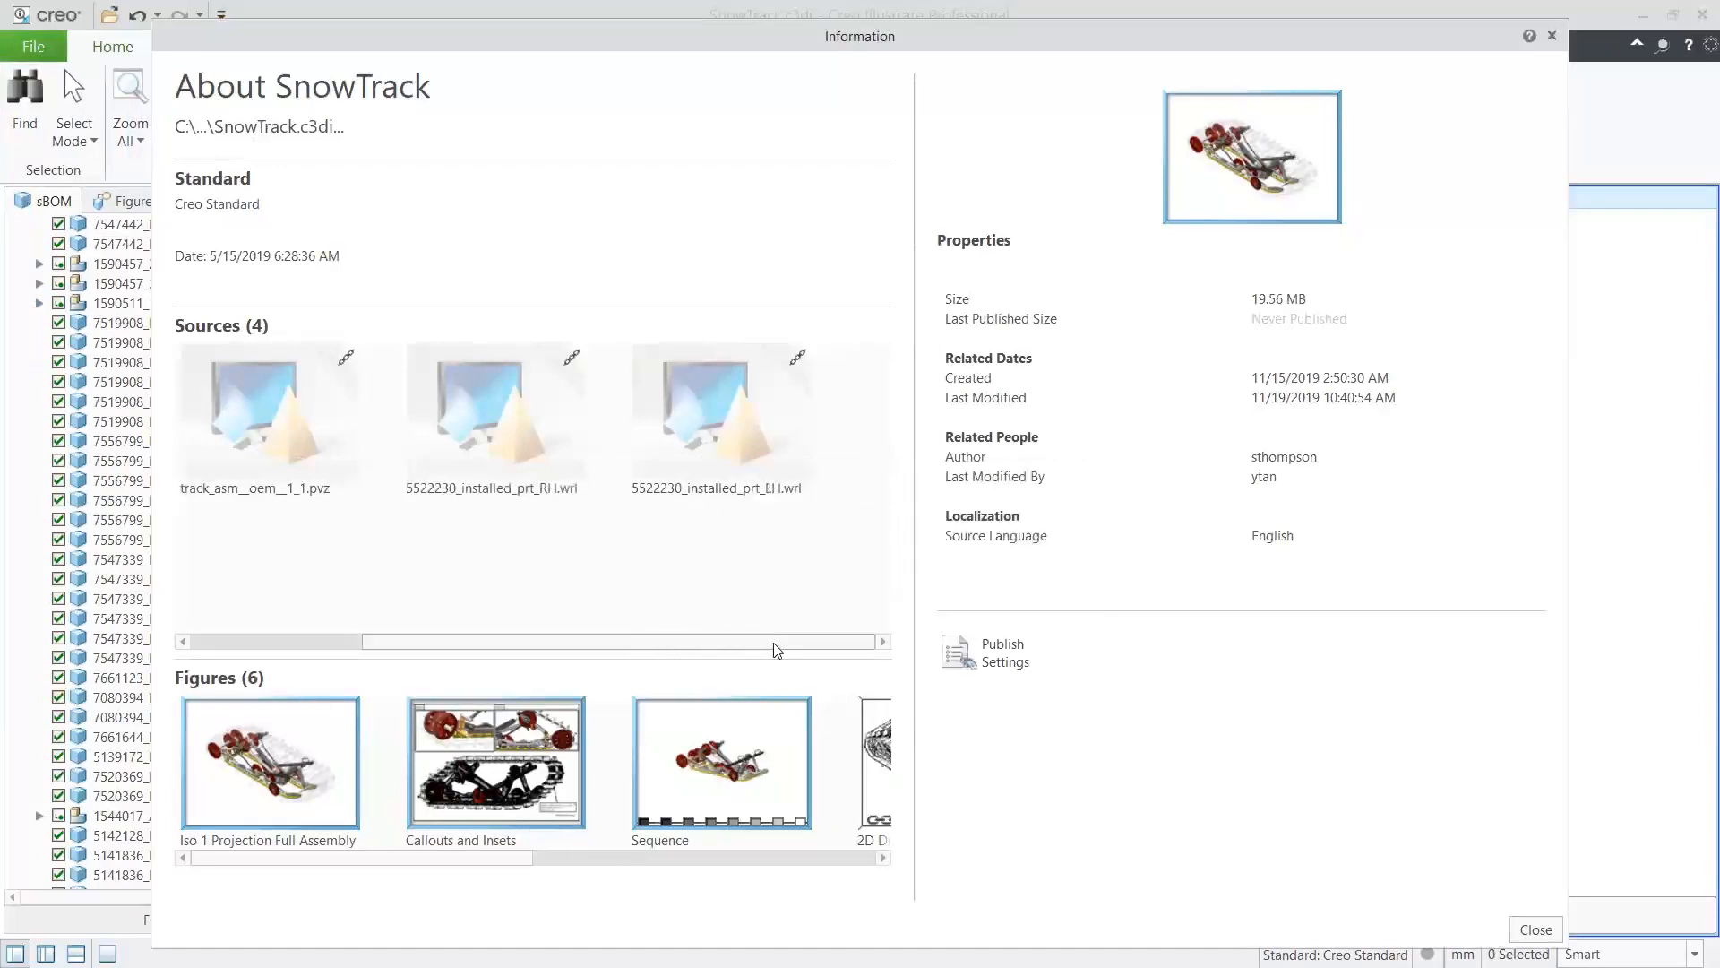
{"action": "mouse_move", "coordinate": [740, 443]}
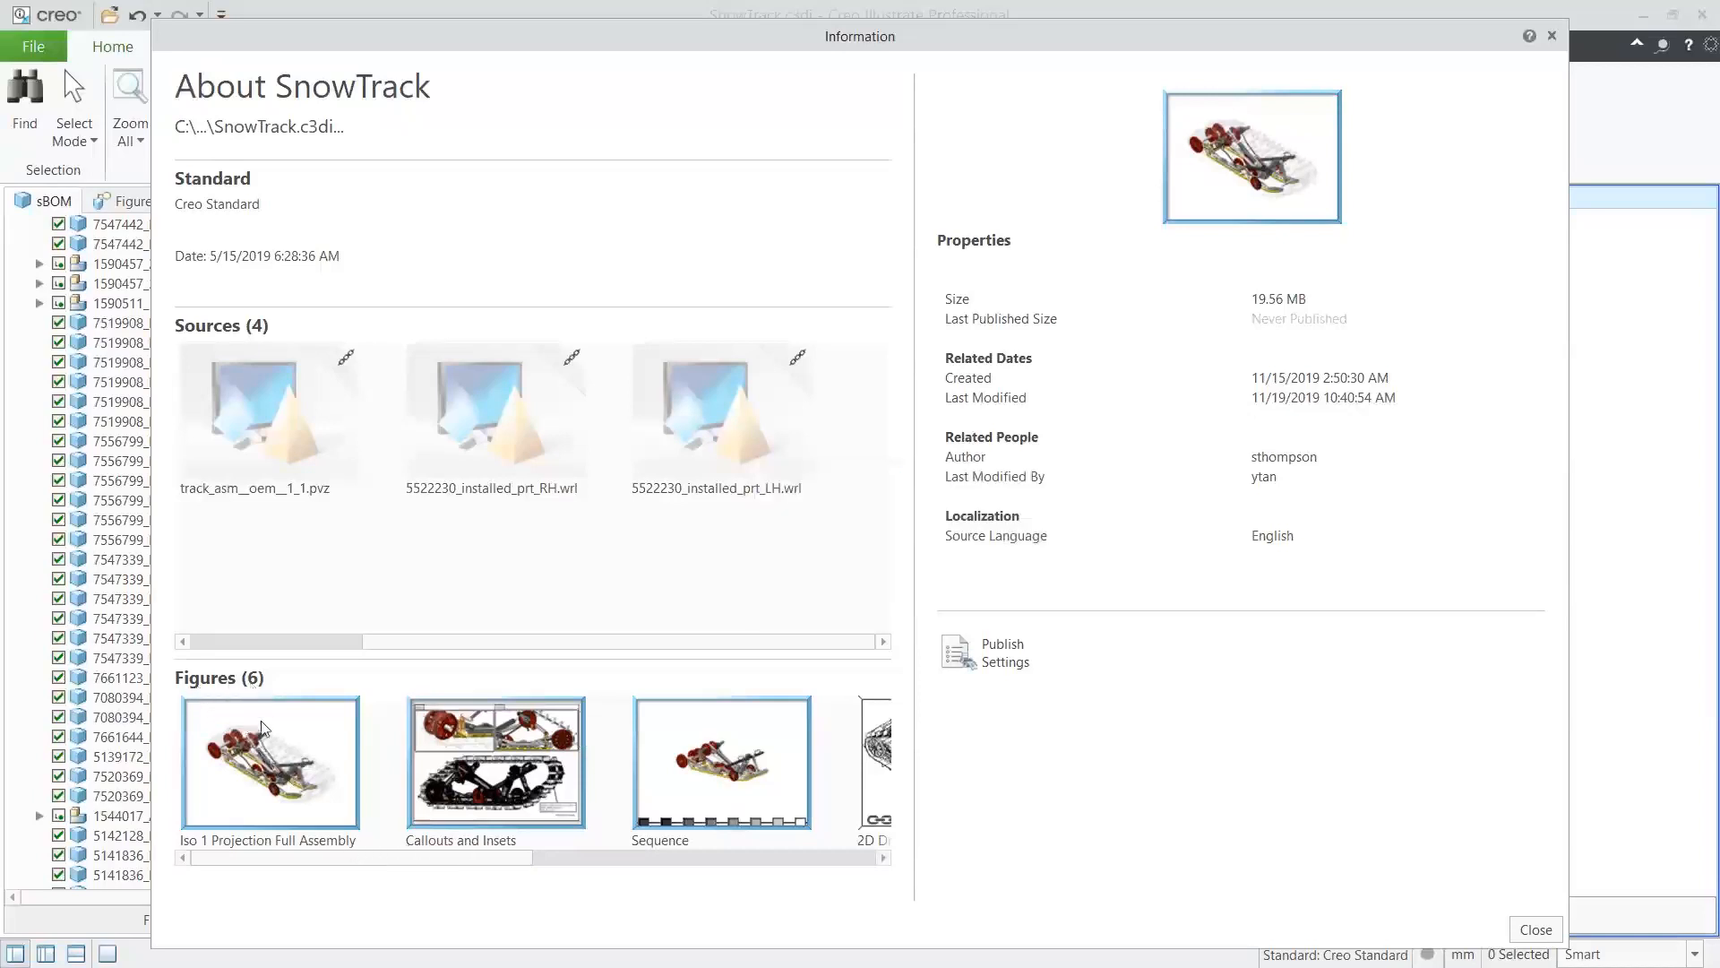
Review the figures in the file information, from Iso 1 Projection Full Assembly to BOM Explode, and close the information.
{"action": "mouse_move", "coordinate": [267, 800]}
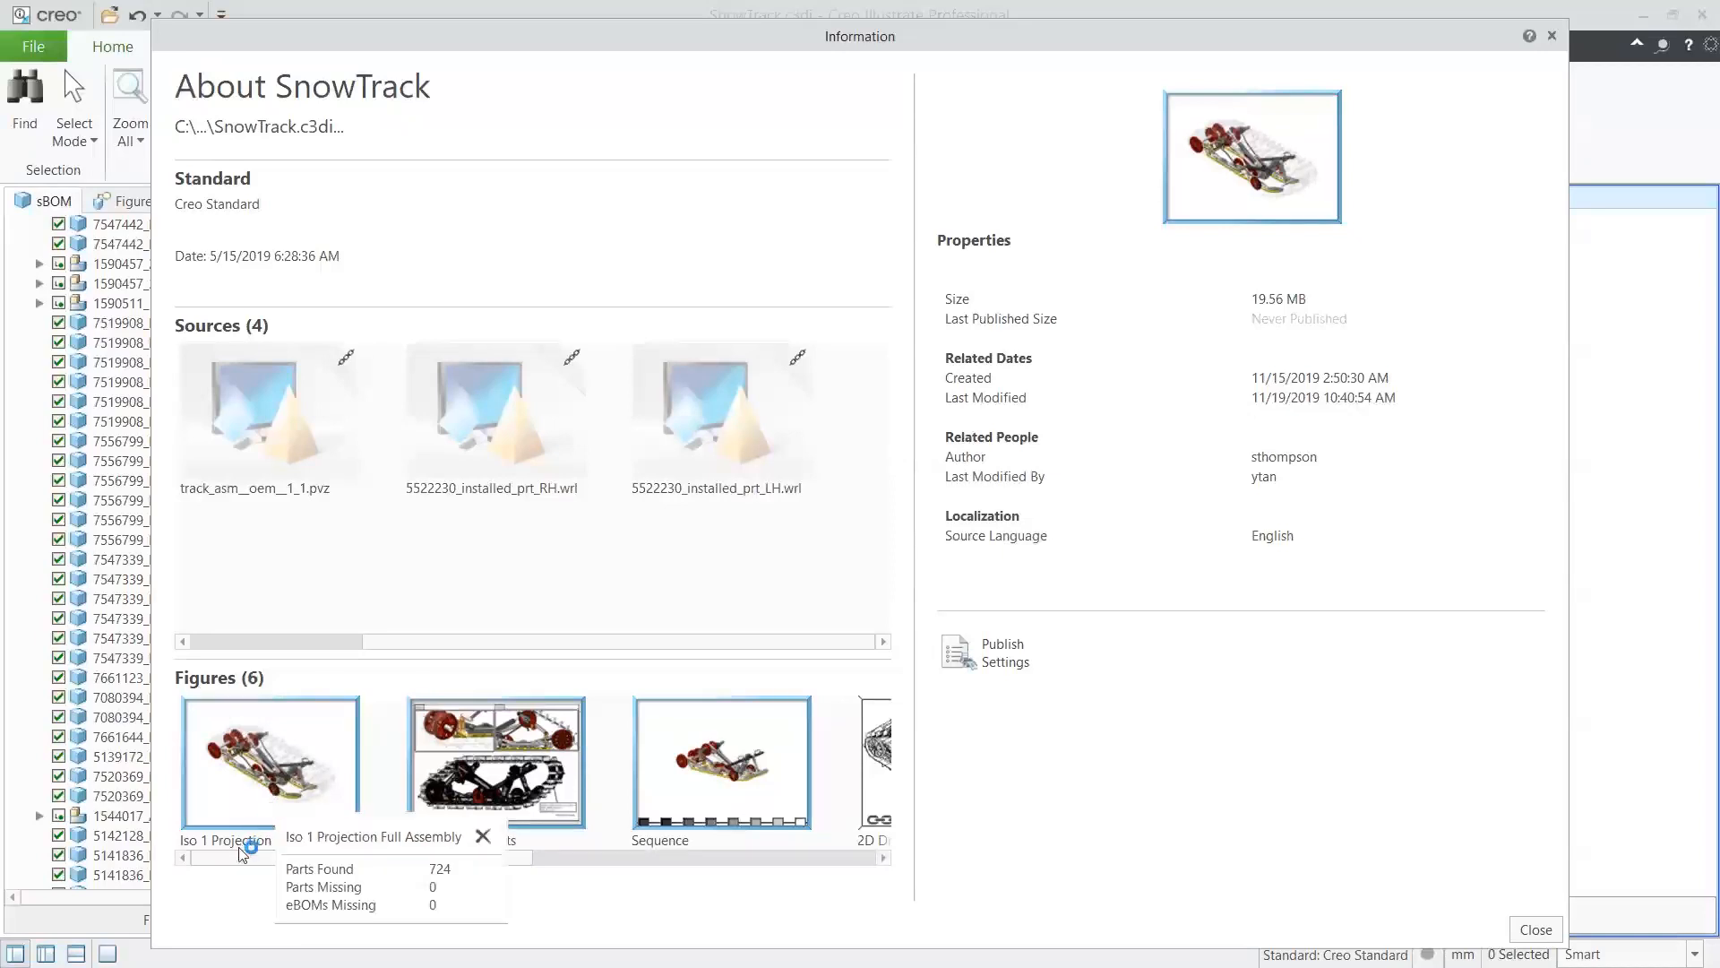
{"action": "left_click_drag", "start_coordinate": [246, 857], "coordinate": [537, 863]}
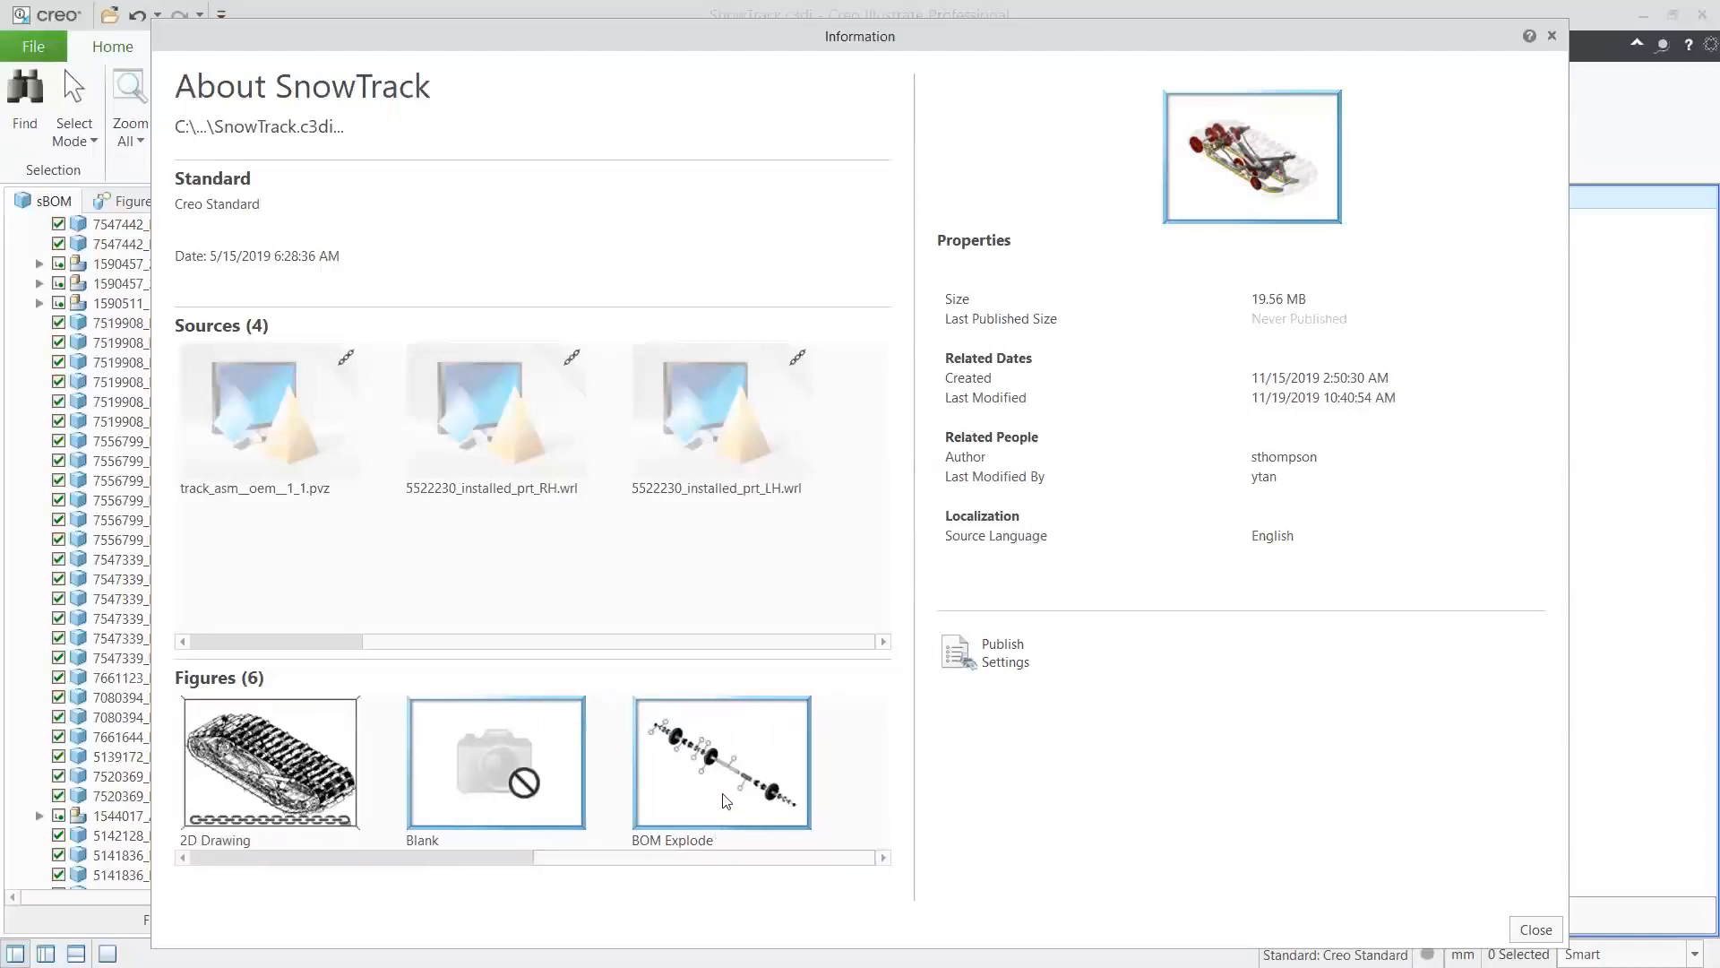
{"action": "mouse_move", "coordinate": [726, 800]}
{"action": "left_click", "coordinate": [1537, 930]}
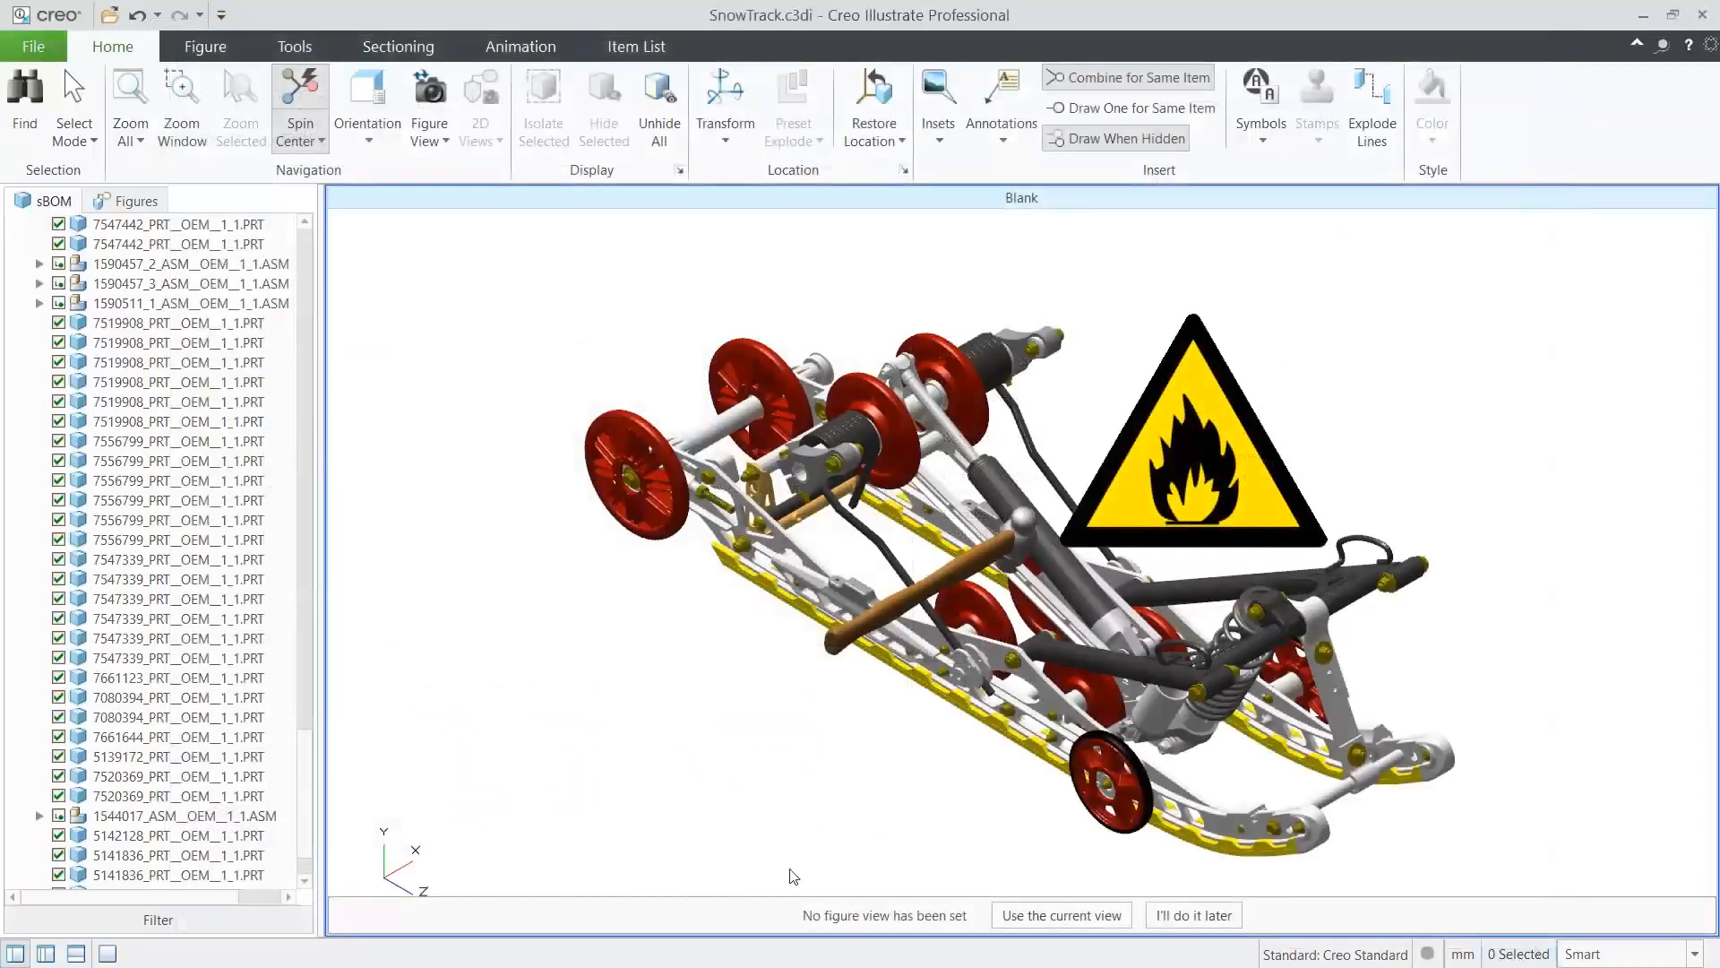
Open the Iso 1 Projection Full Assembly figure and inspect the wheels inside the transparent track from a rotated view.
{"action": "left_click", "coordinate": [127, 202]}
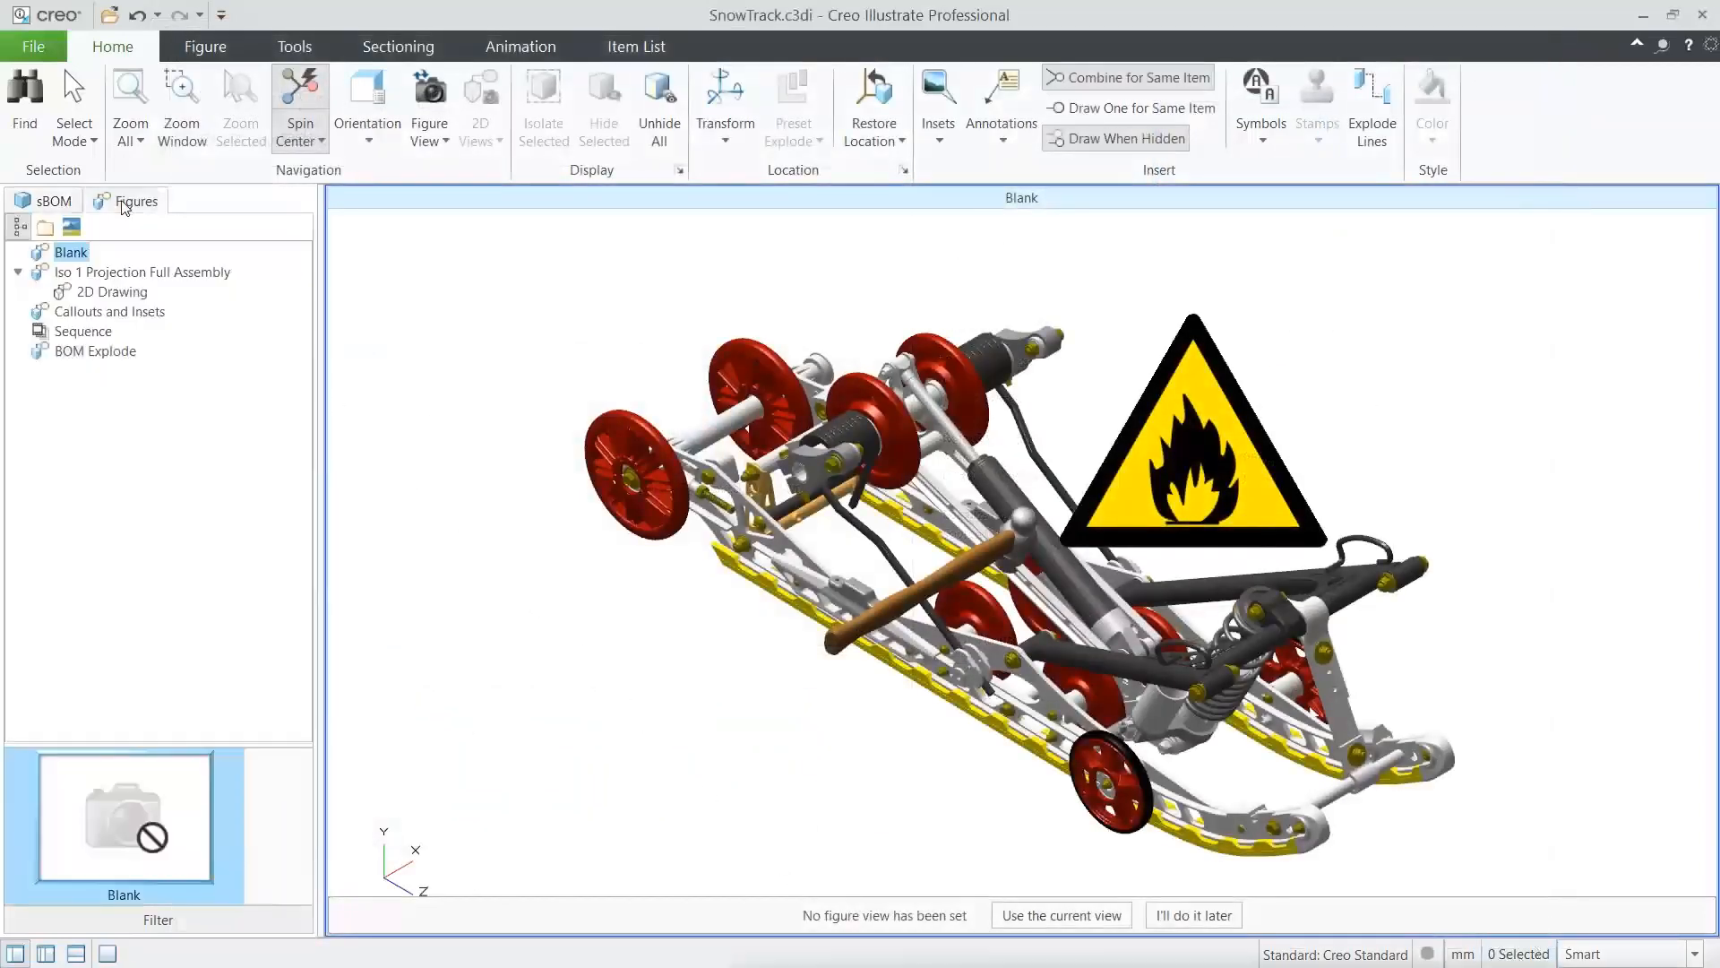
{"action": "left_click", "coordinate": [131, 273]}
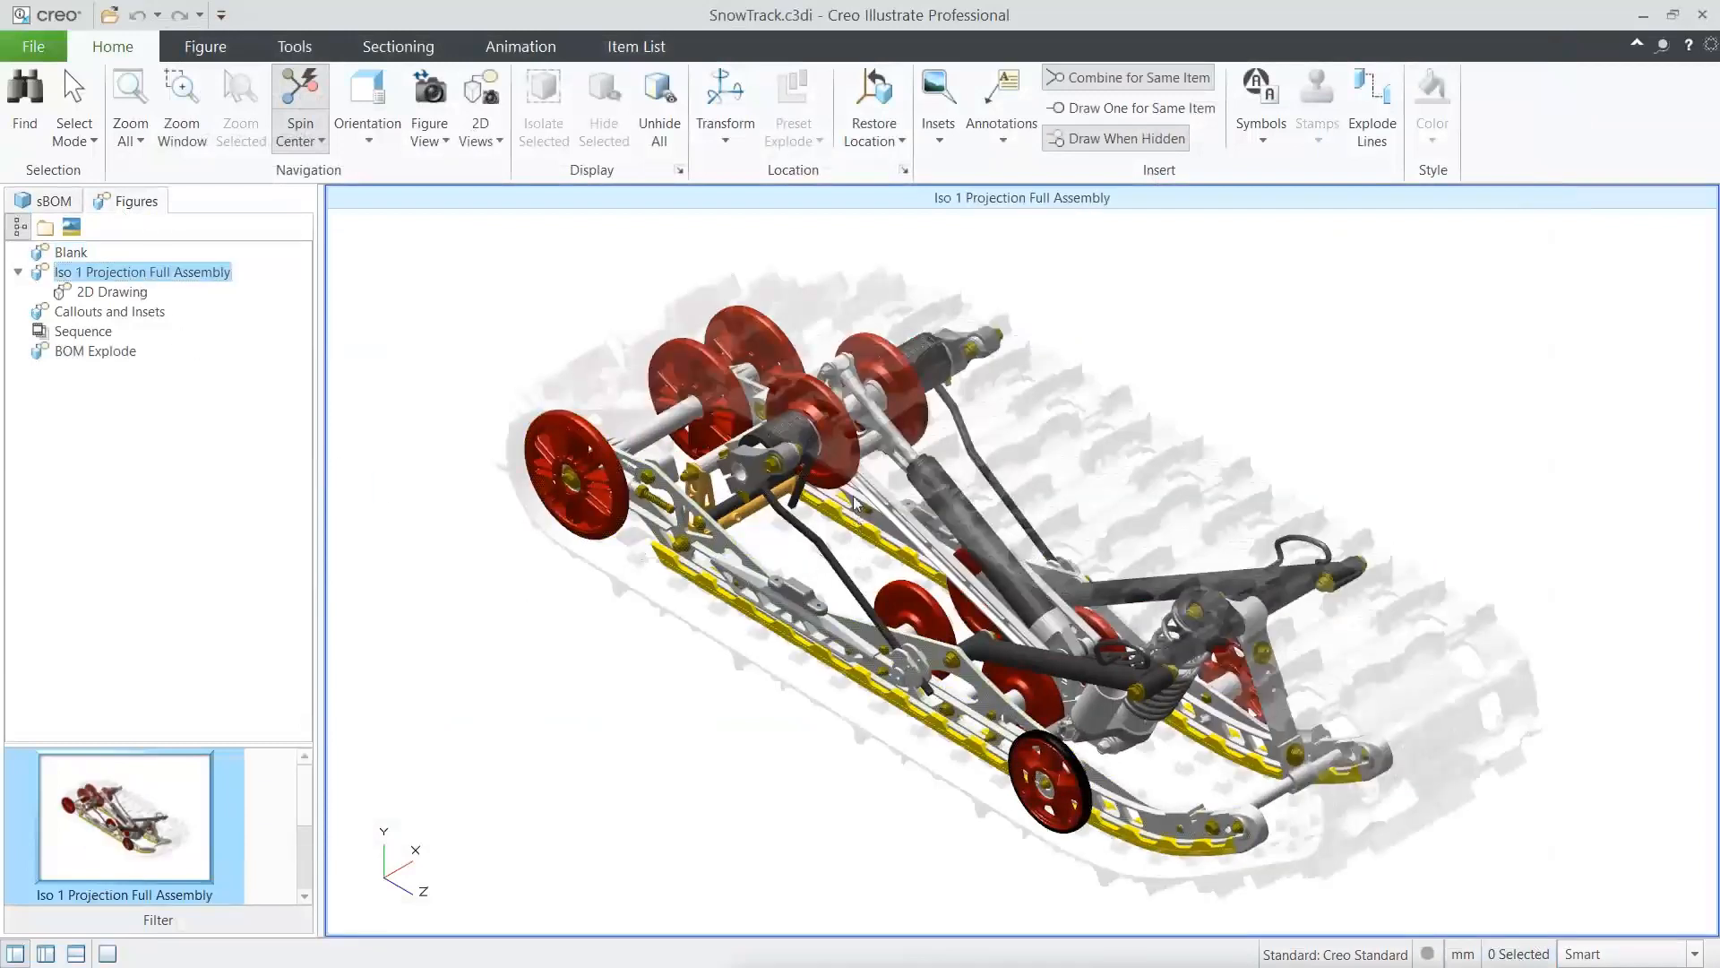
{"action": "middle_click_drag", "start_coordinate": [857, 473], "coordinate": [884, 476]}
{"action": "middle_click_drag", "start_coordinate": [912, 482], "coordinate": [860, 409]}
{"action": "left_click", "coordinate": [845, 415]}
{"action": "left_click_drag", "start_coordinate": [845, 415], "coordinate": [914, 401]}
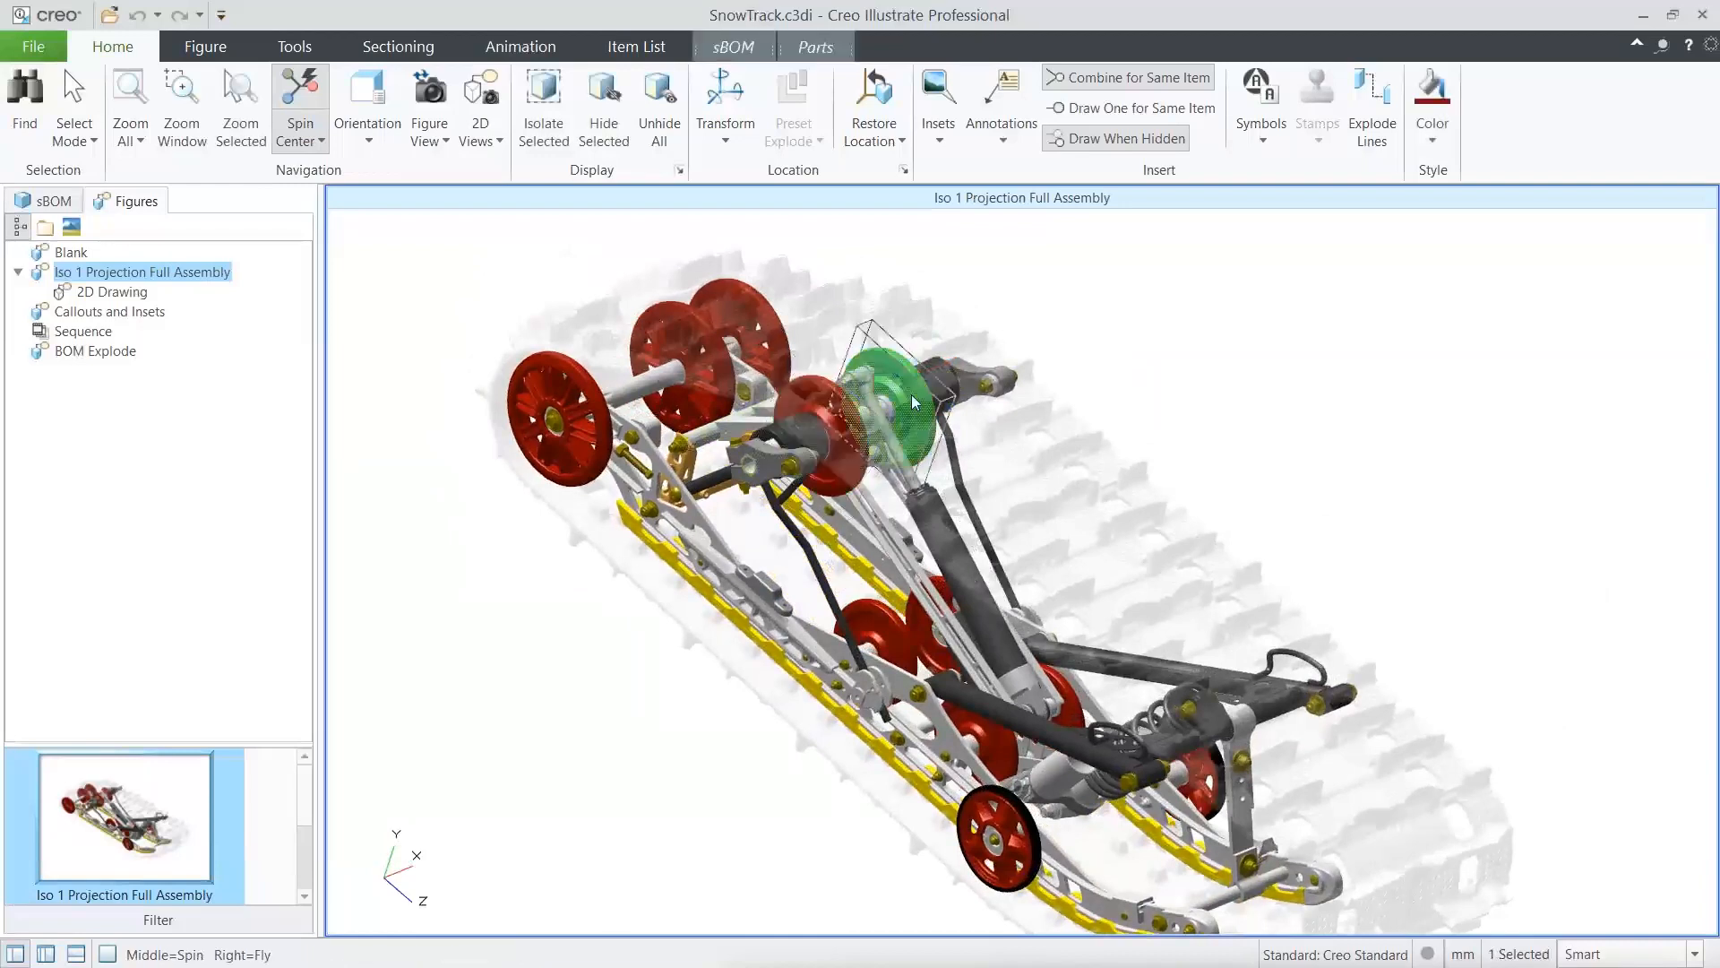
{"action": "left_click", "coordinate": [1134, 437]}
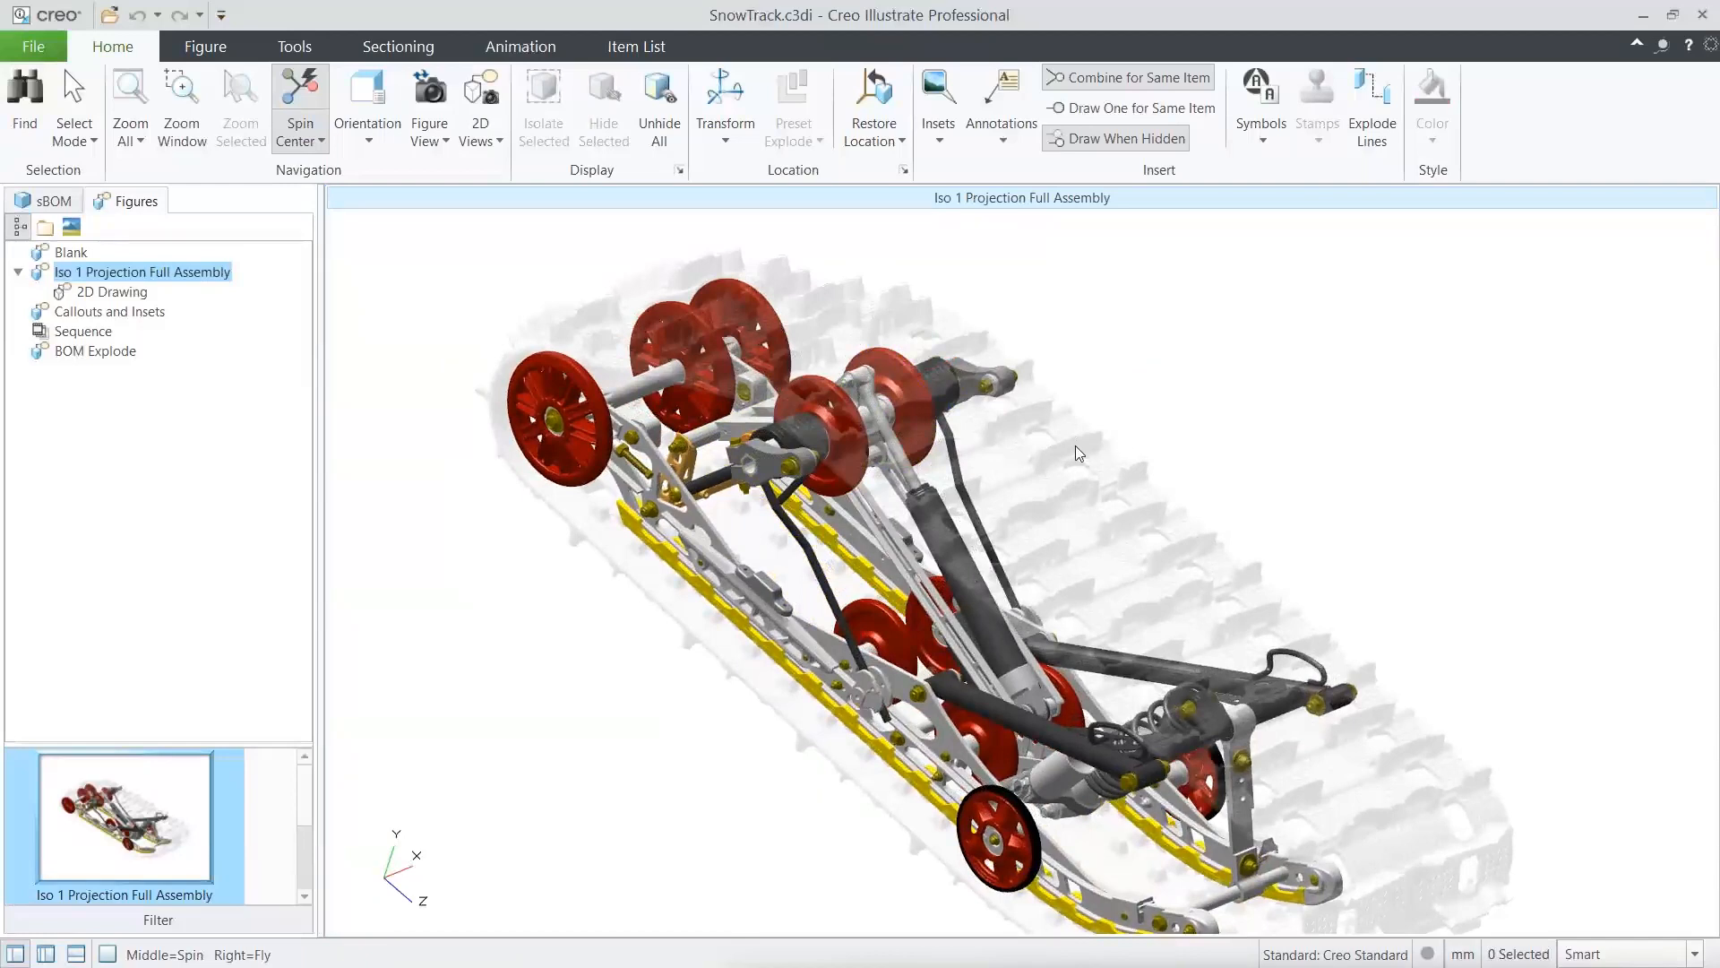
Open the 2D Drawing figure and delete the tiny line segment on the rail beside the lower bolt near the pivot bracket.
{"action": "left_click", "coordinate": [99, 292]}
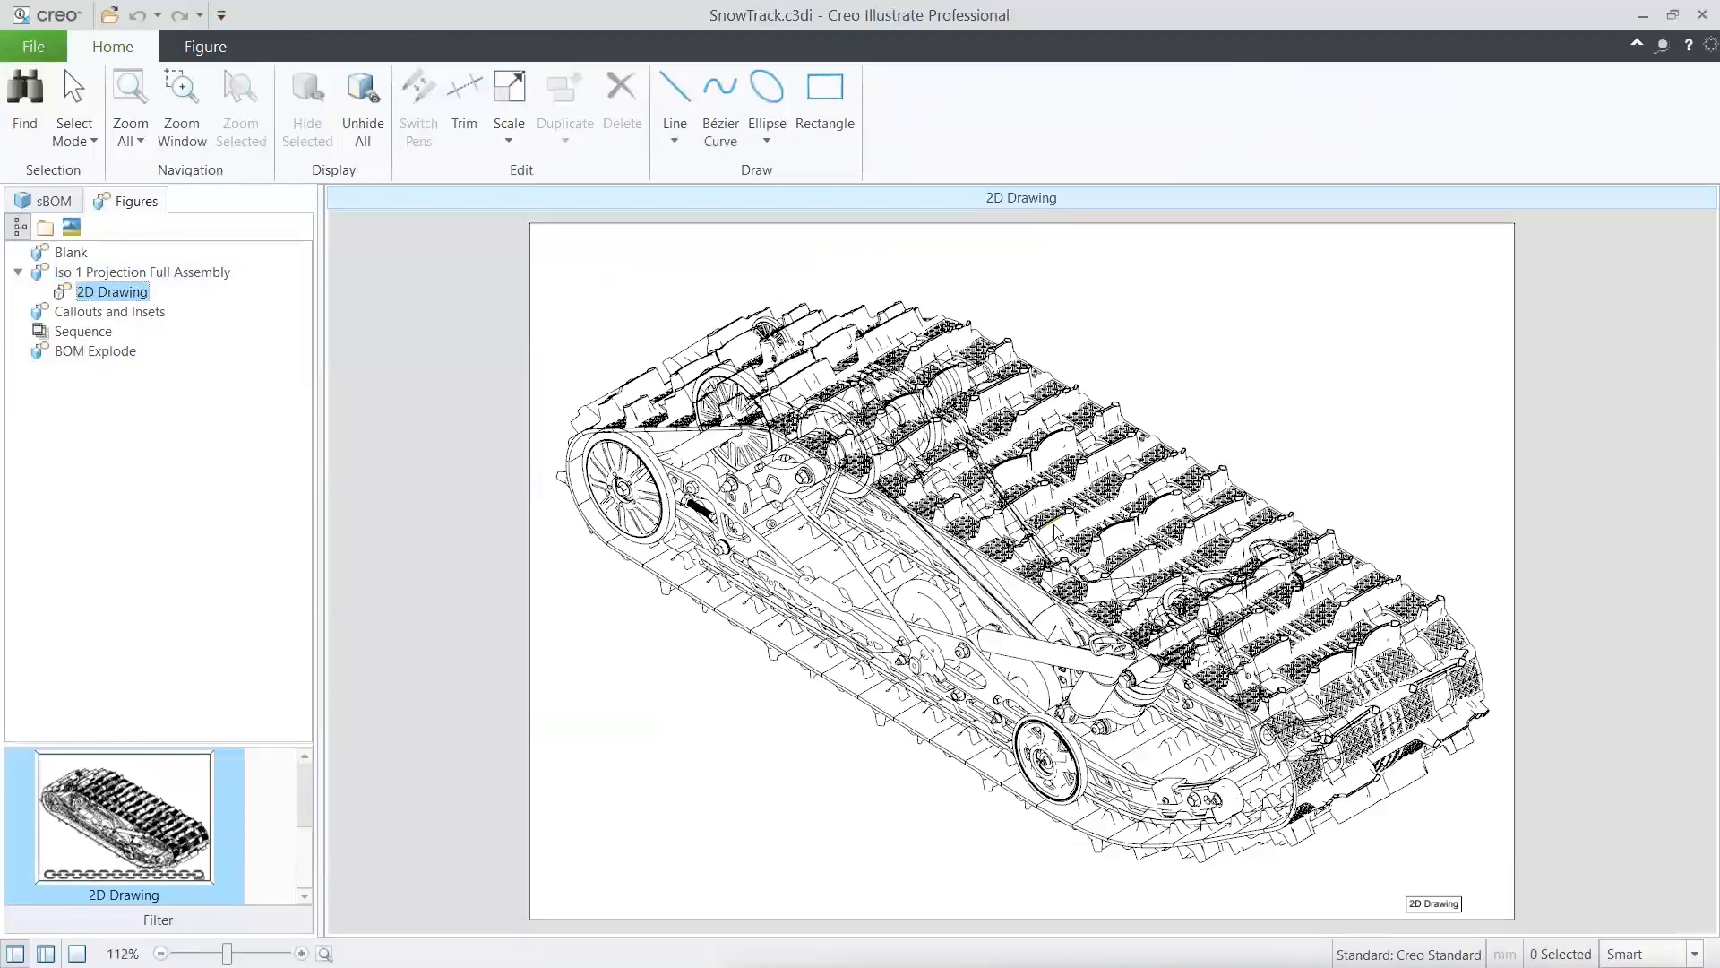
{"action": "scroll", "coordinate": [1056, 532], "scroll_direction": "up", "scroll_amount": 6}
{"action": "middle_click_drag", "start_coordinate": [1056, 532], "coordinate": [1176, 345]}
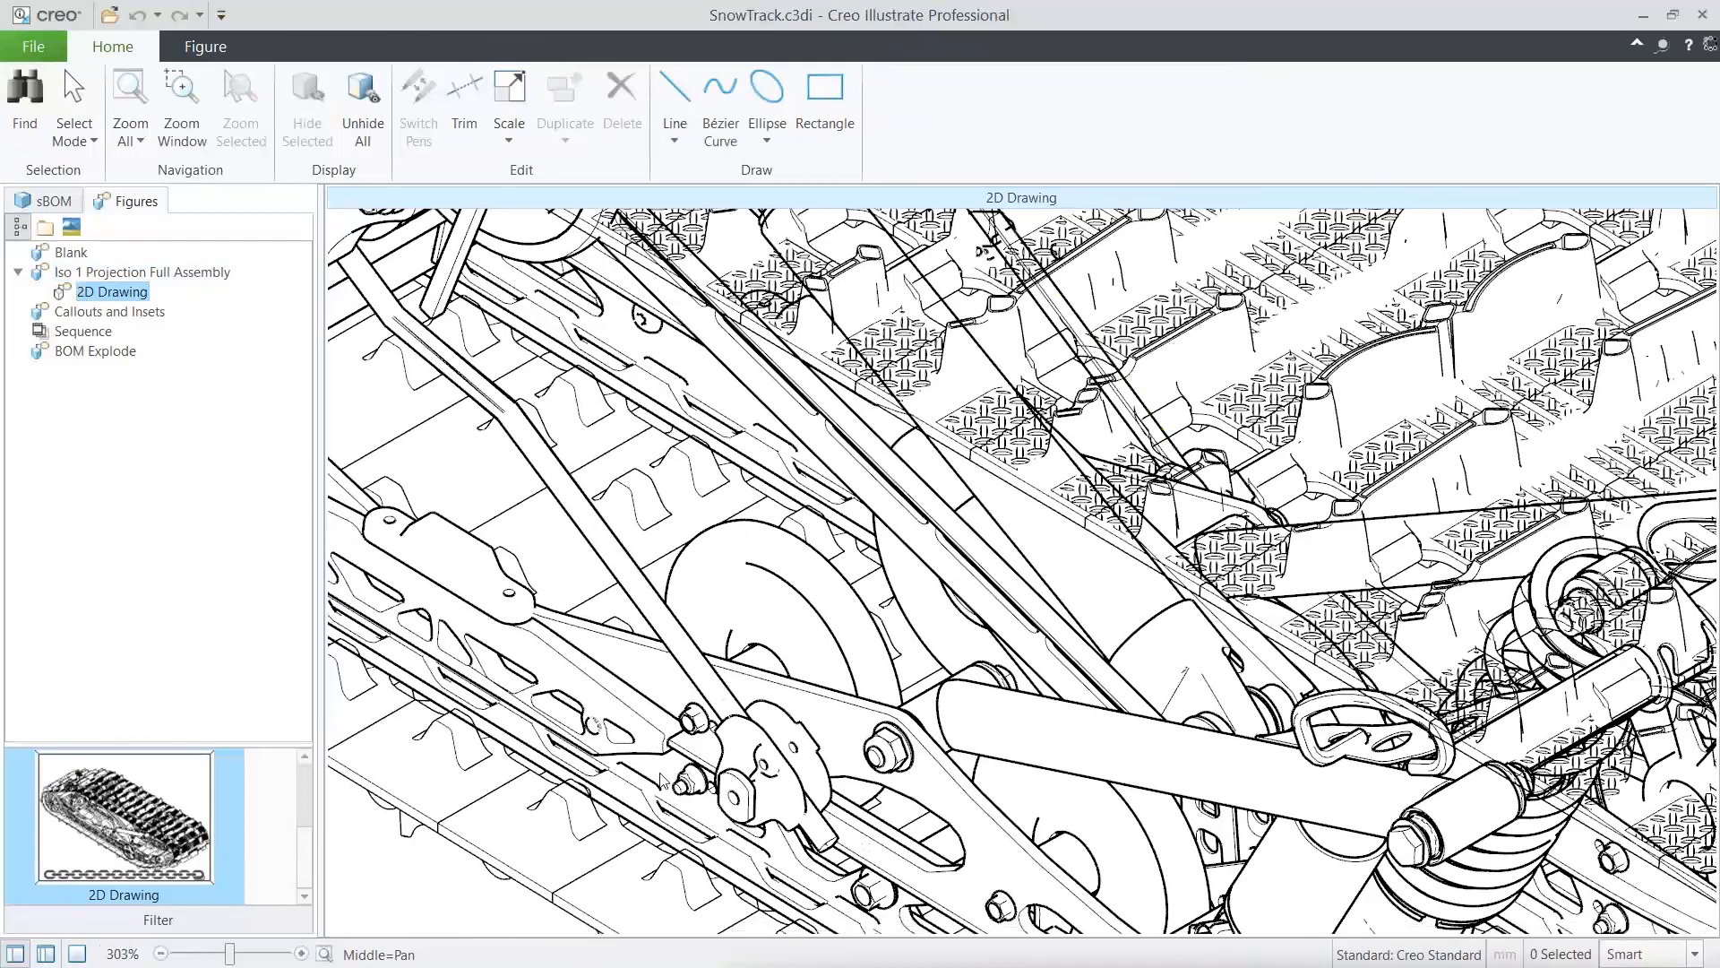
{"action": "scroll", "coordinate": [660, 780], "scroll_direction": "up", "scroll_amount": 4}
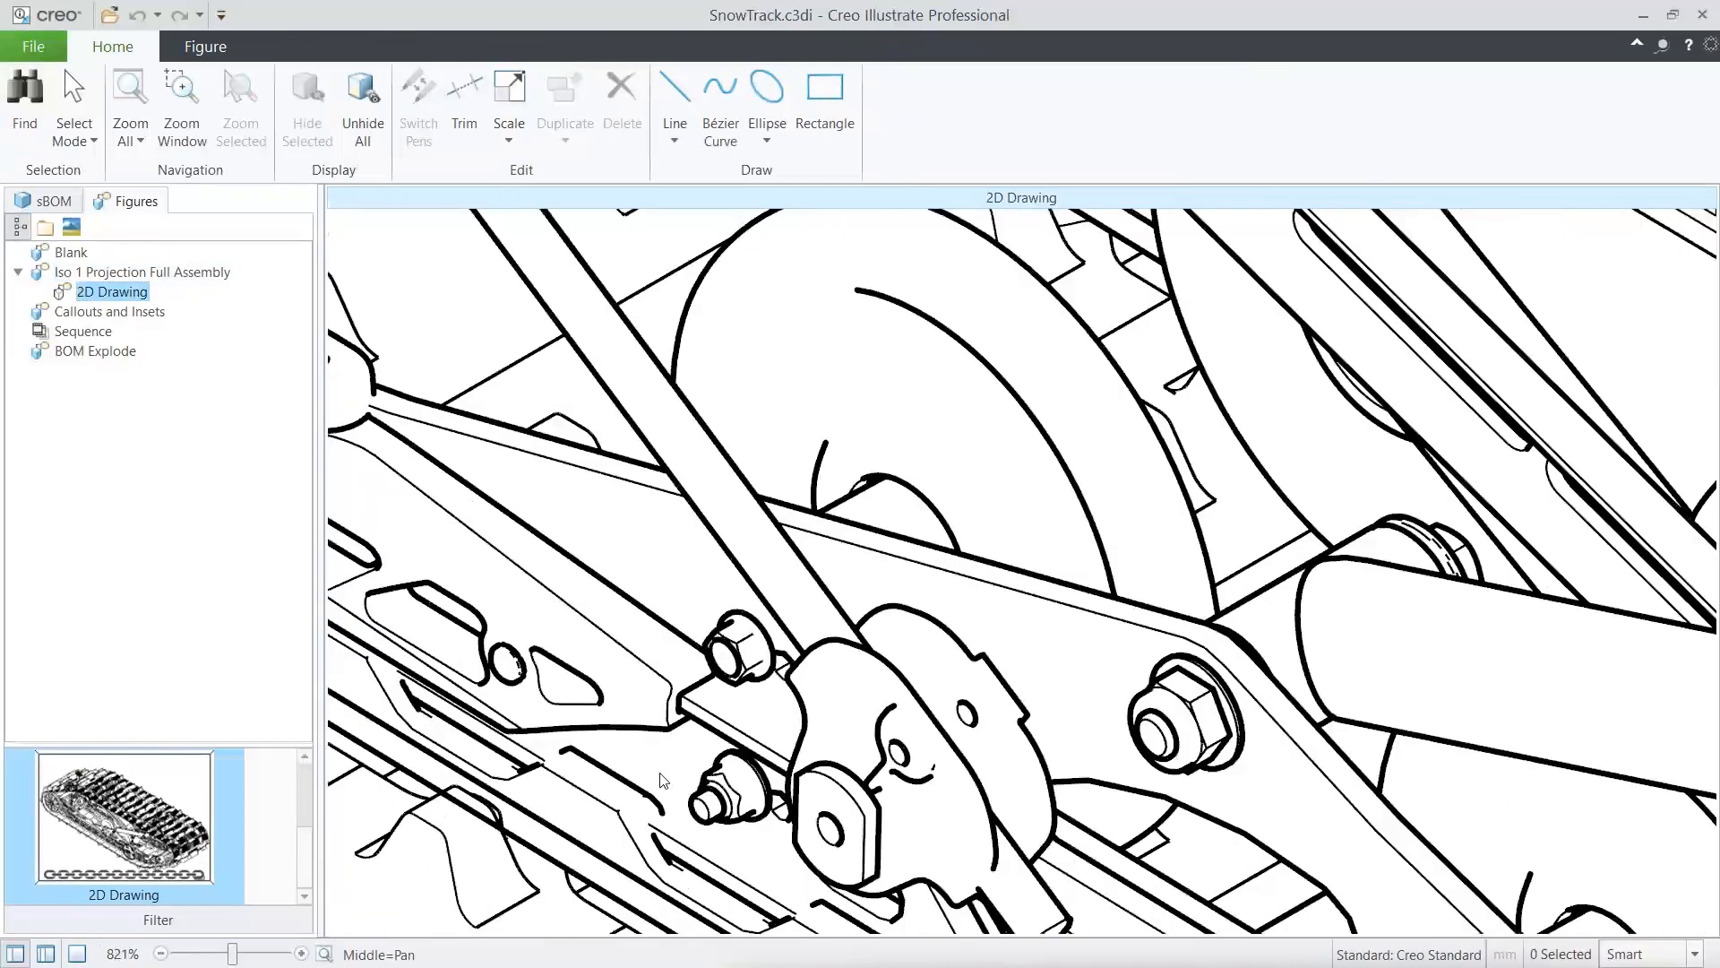
{"action": "left_click", "coordinate": [638, 806]}
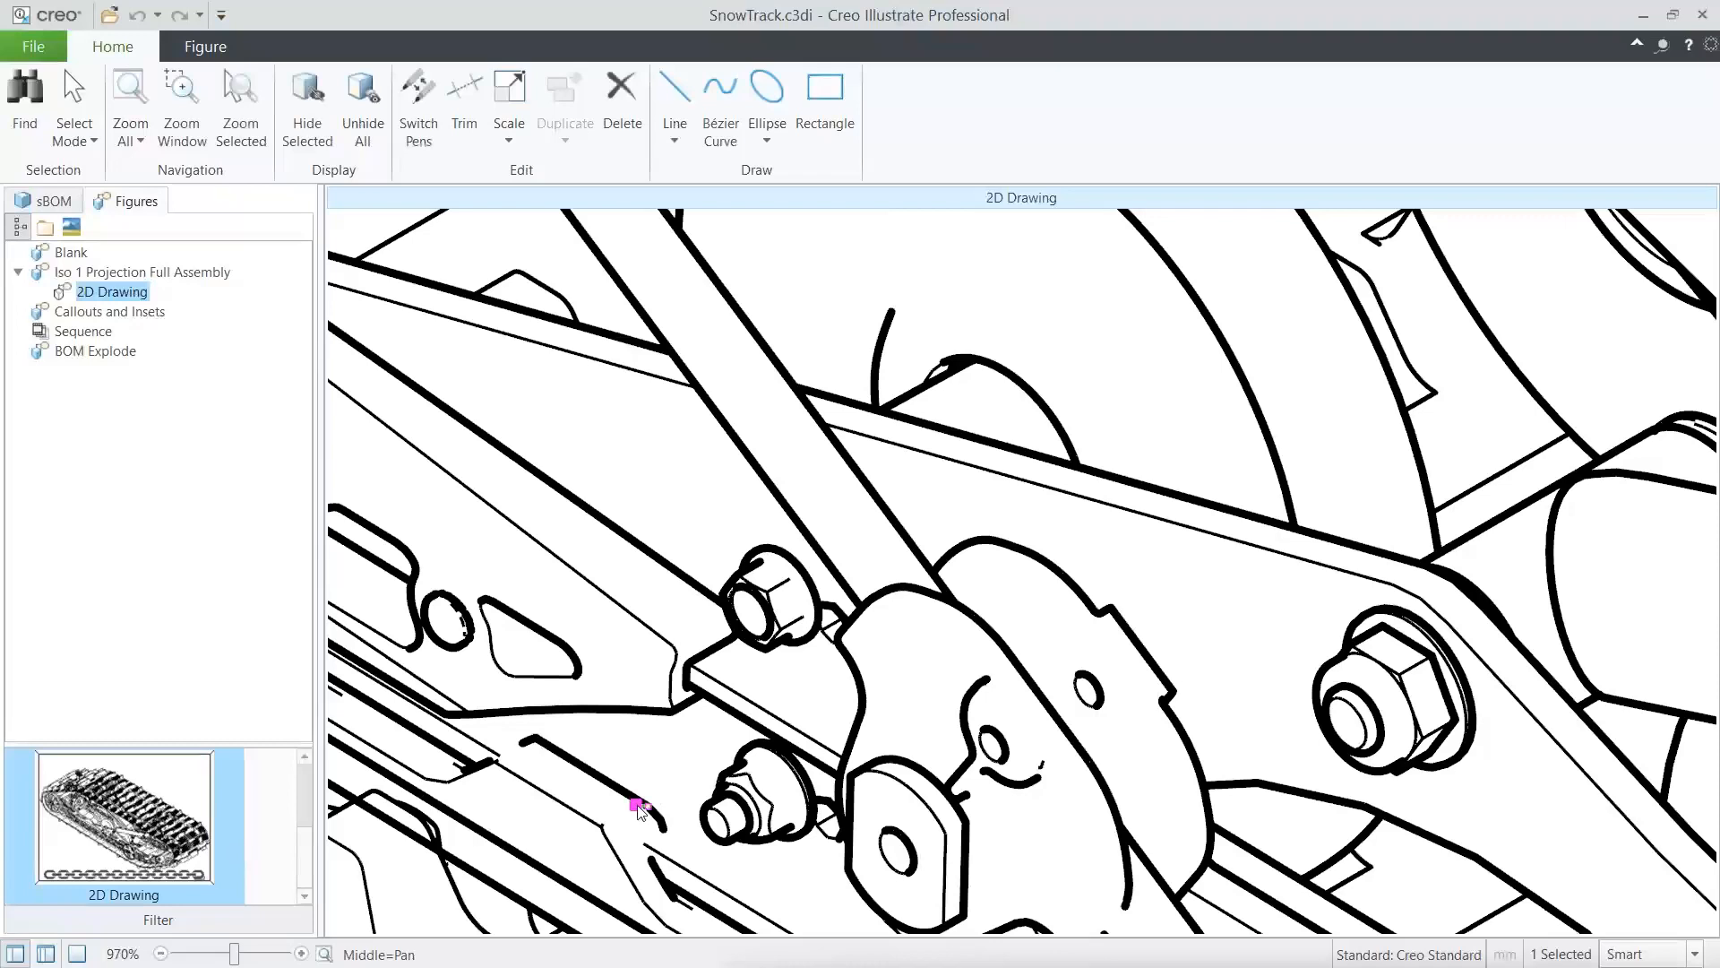
{"action": "left_click", "coordinate": [621, 106]}
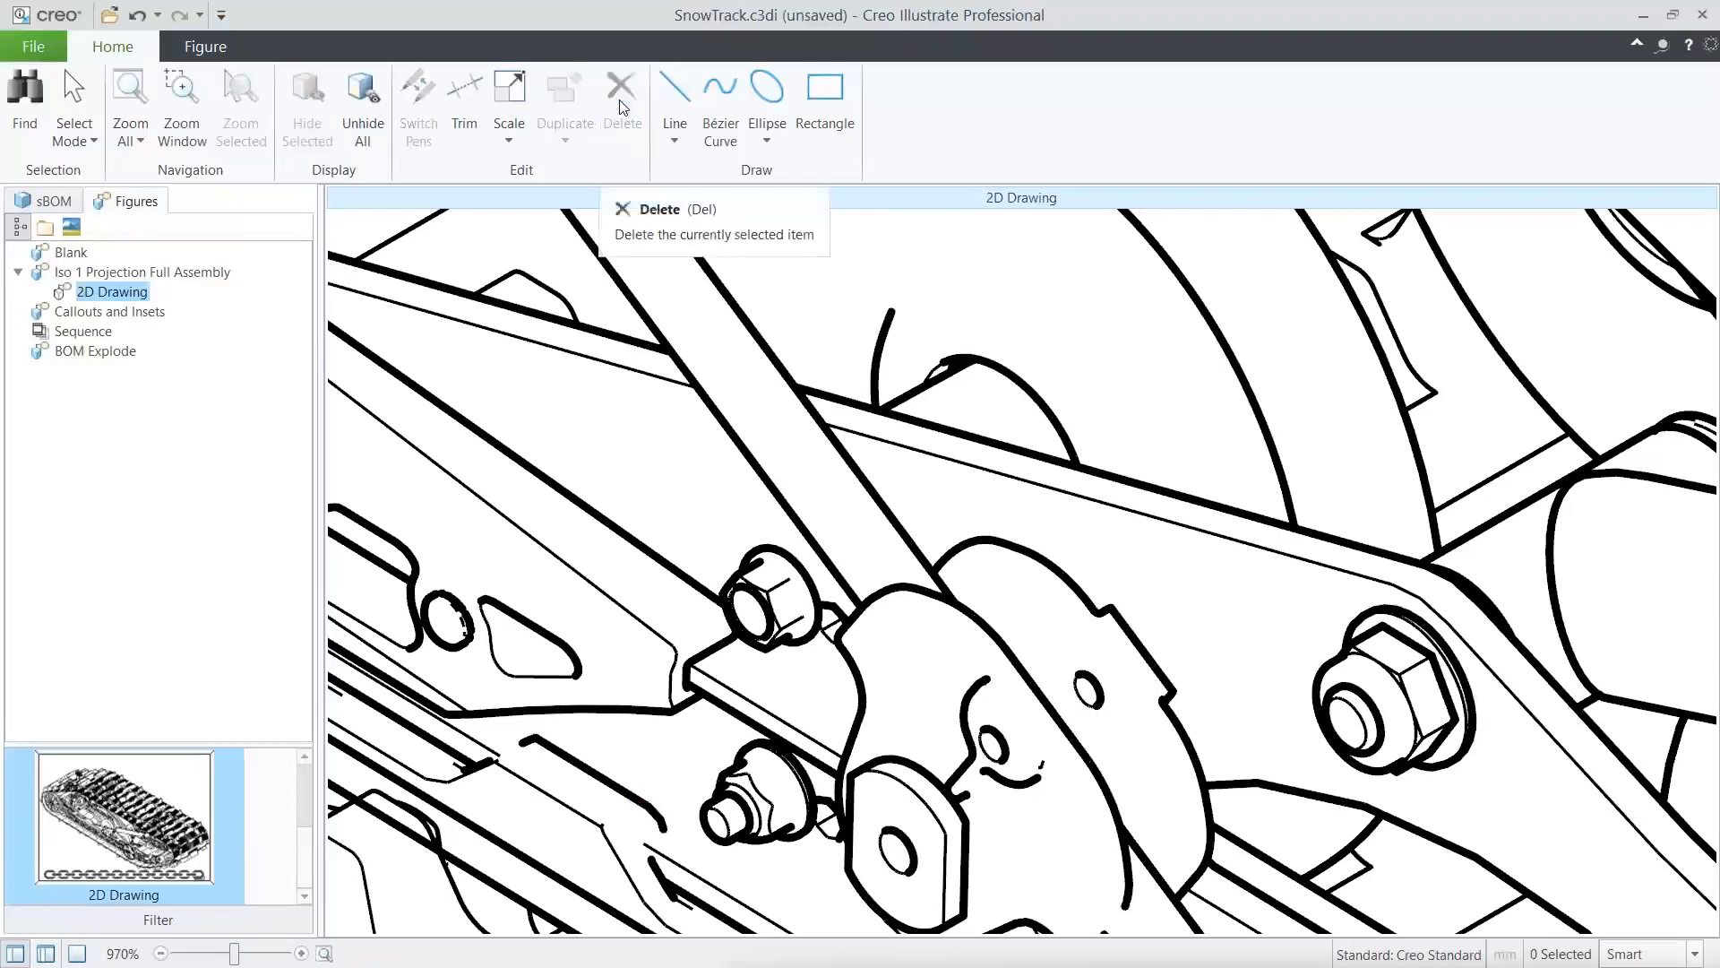
In the Iso 1 Projection Full Assembly figure, move the front outer wheel and its black rim outward to a centre X of about -312 mm.
{"action": "left_click", "coordinate": [154, 275]}
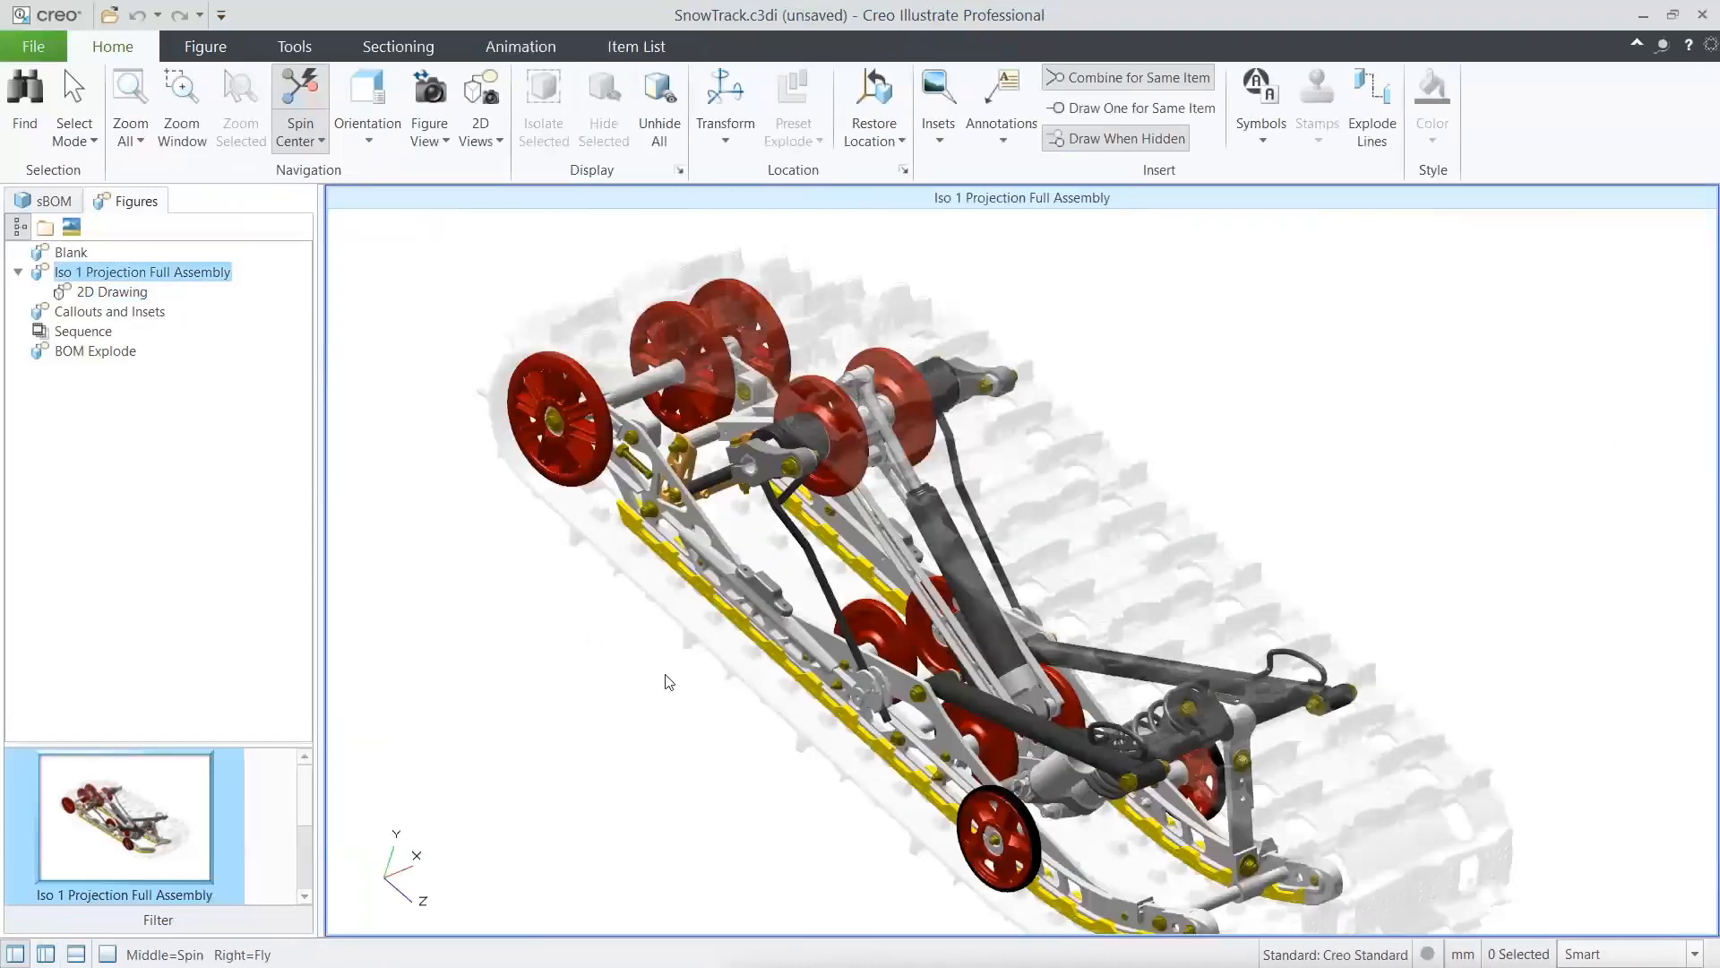
{"action": "left_click", "coordinate": [970, 820]}
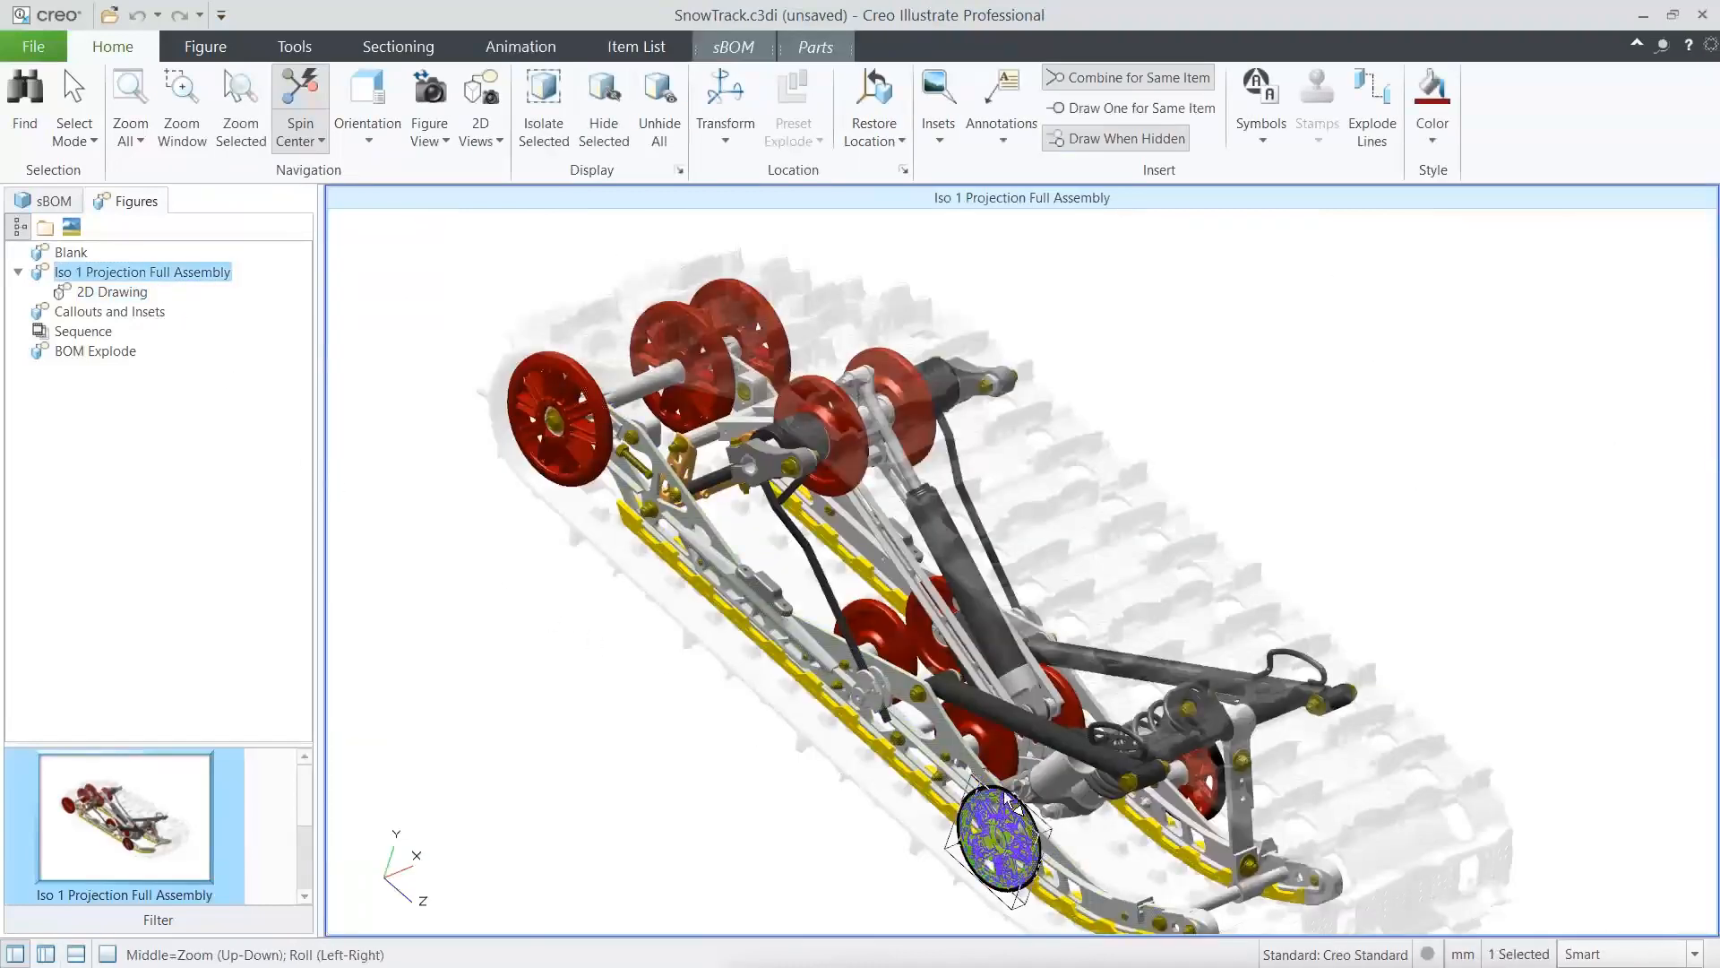
{"action": "left_click", "coordinate": [1006, 794], "text": "ctrl"}
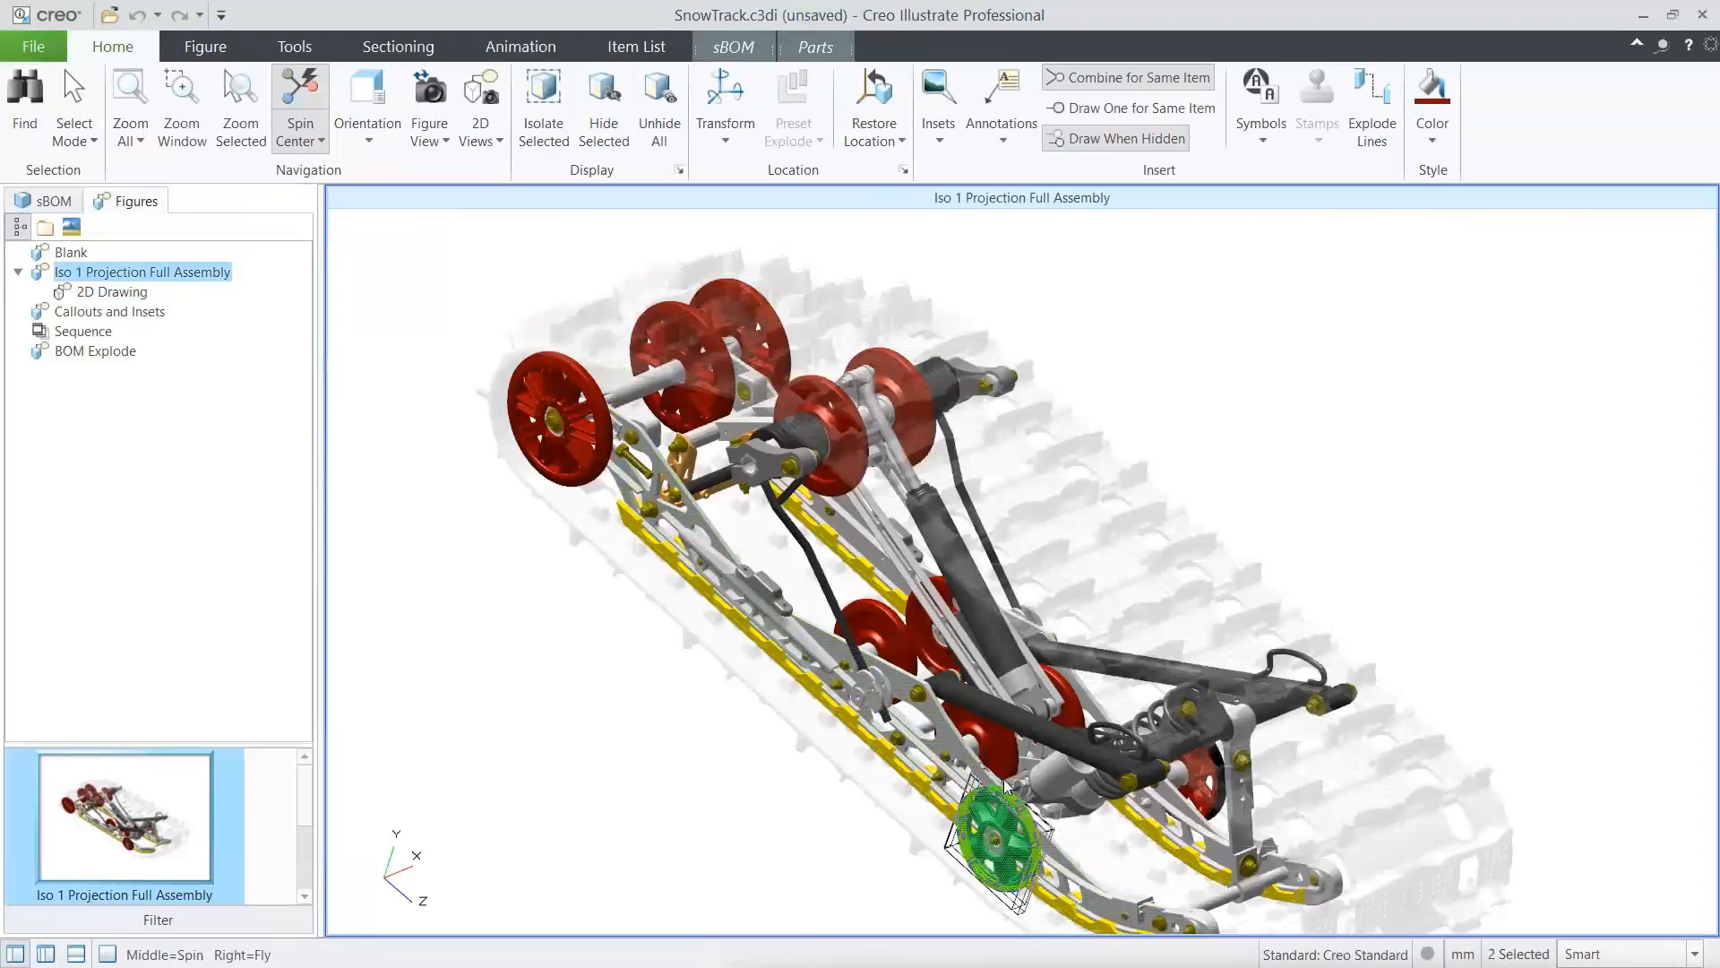
{"action": "left_click", "coordinate": [723, 109]}
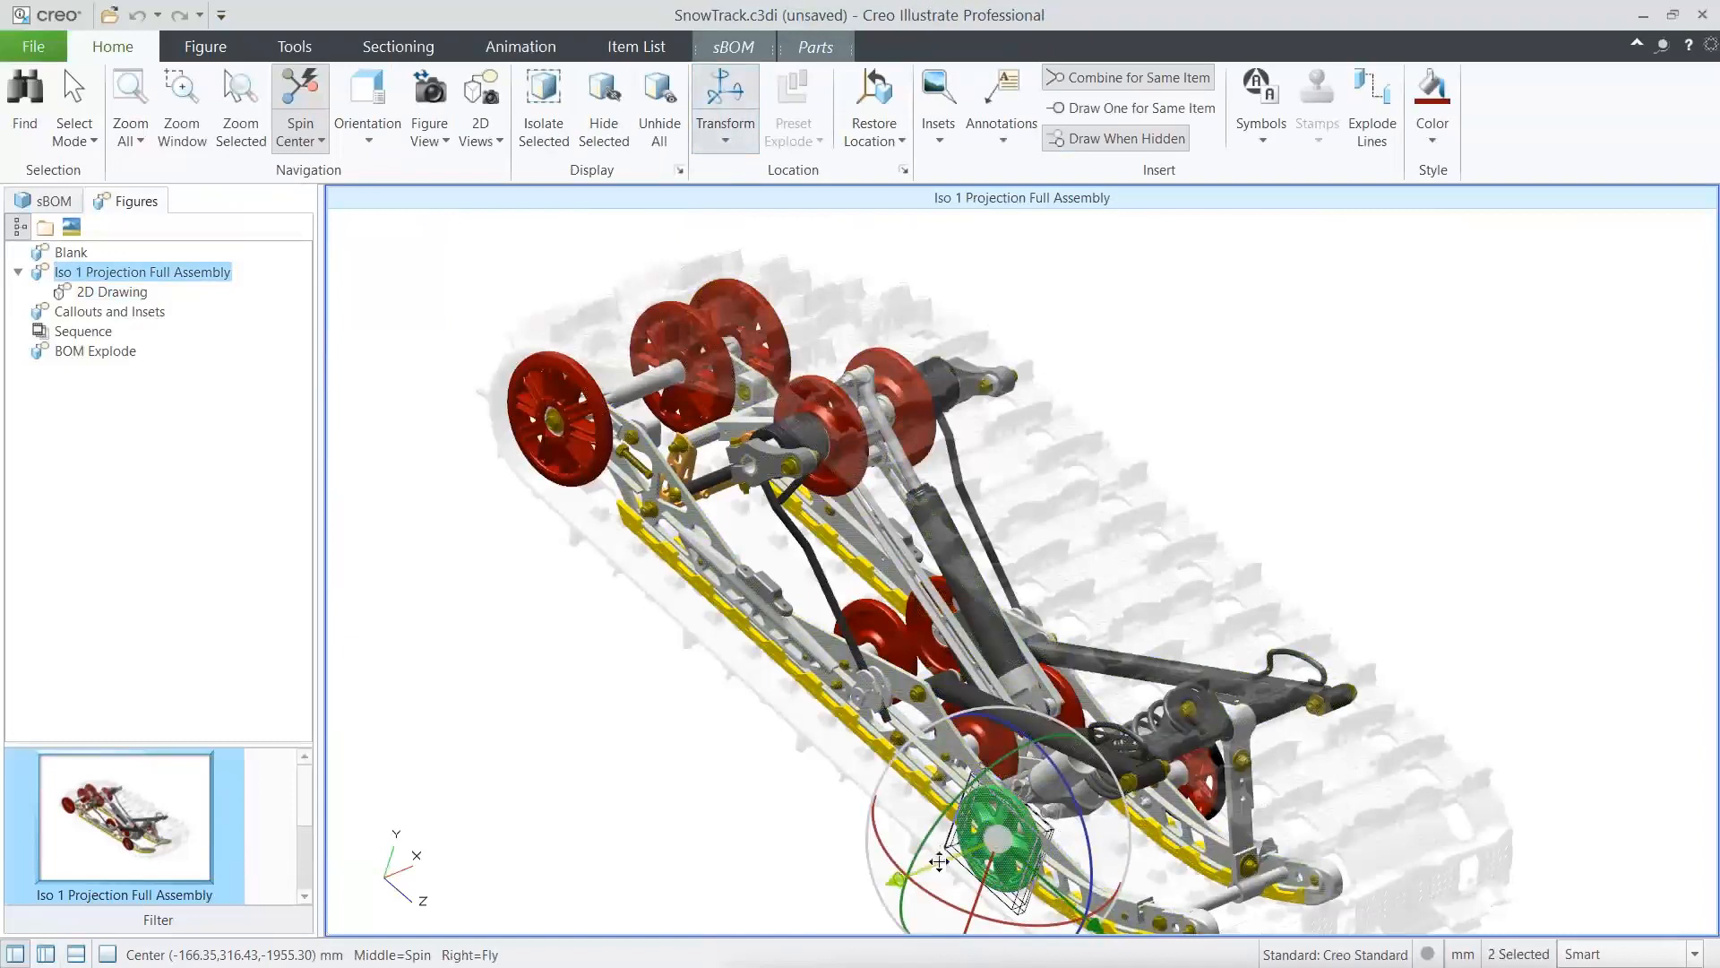
{"action": "left_click_drag", "start_coordinate": [931, 863], "coordinate": [780, 863]}
{"action": "left_click", "coordinate": [780, 862]}
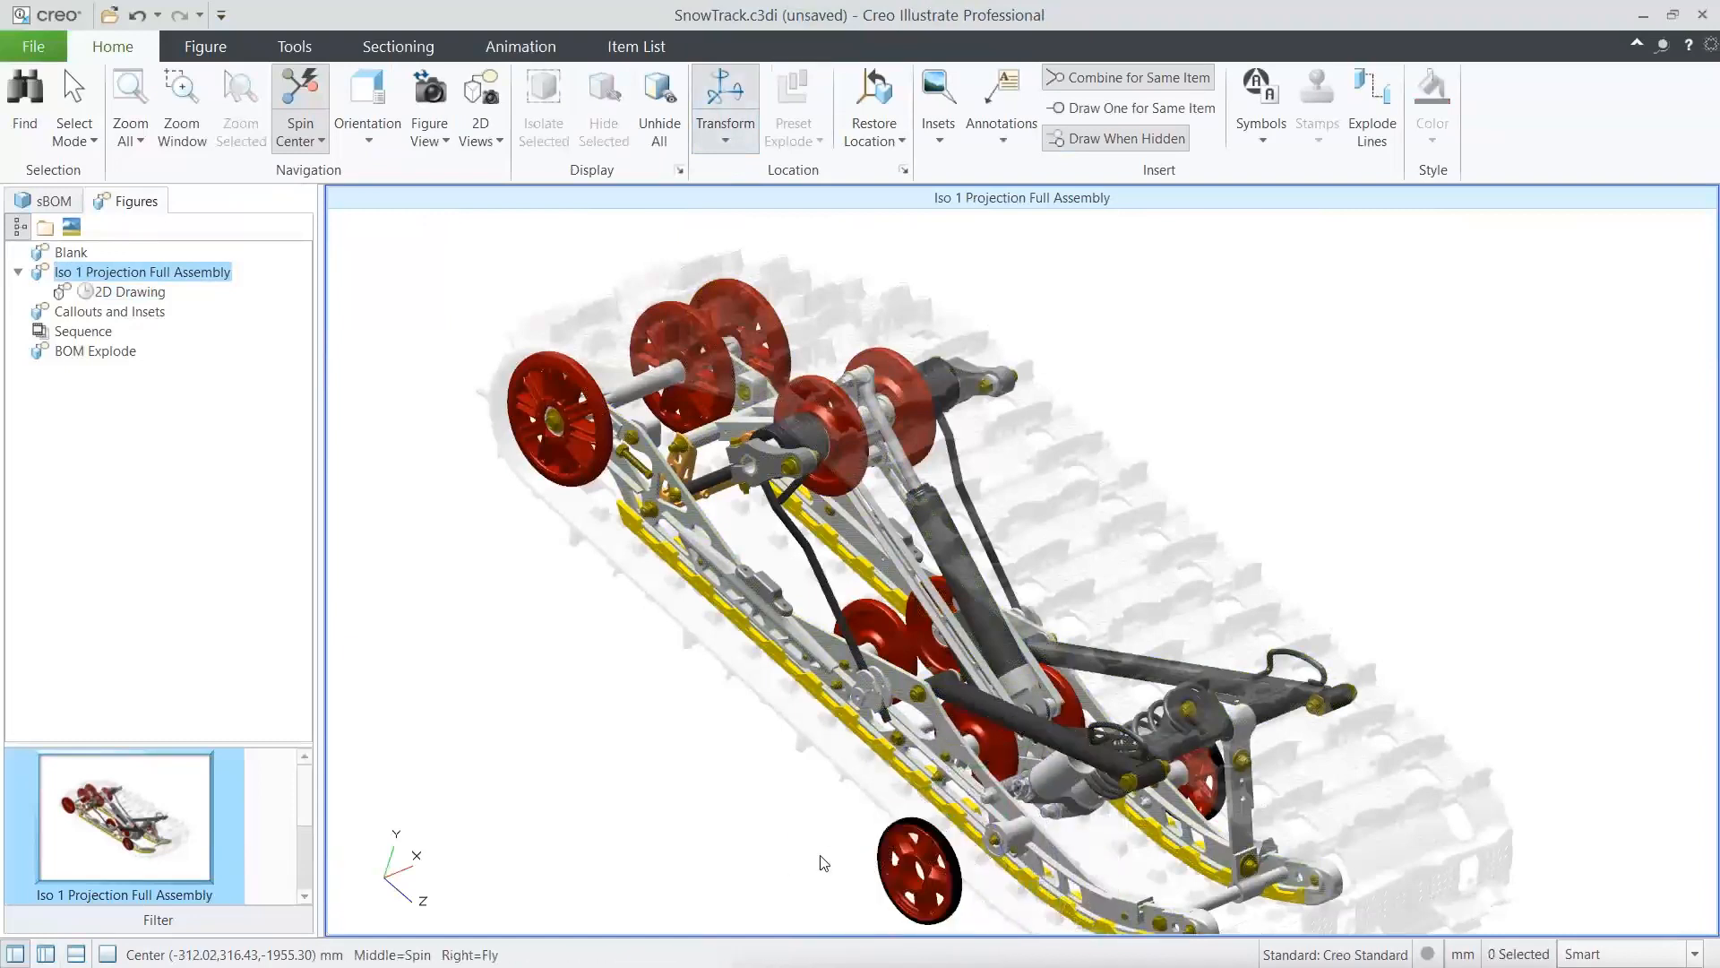
Move only the wheel's black rim further outward to a centre X of about -490 mm and clear the selection.
{"action": "left_click", "coordinate": [937, 840]}
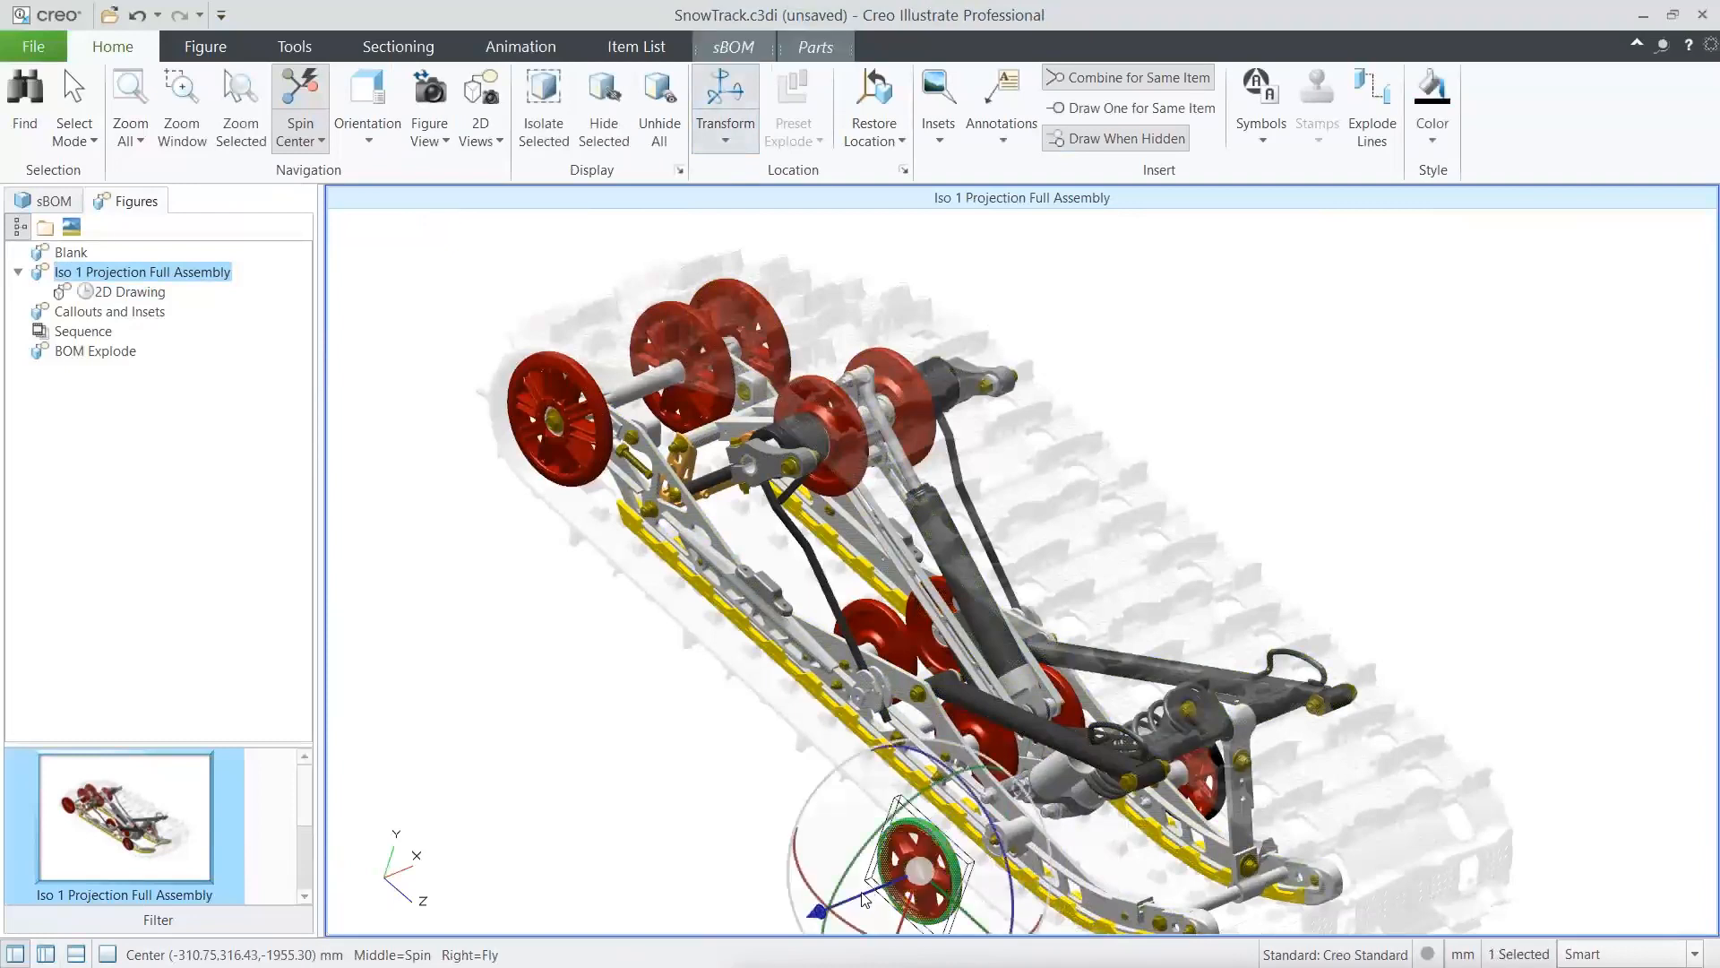
{"action": "left_click_drag", "start_coordinate": [861, 895], "coordinate": [756, 918]}
{"action": "middle_click_drag", "start_coordinate": [871, 755], "coordinate": [941, 645], "text": "shift"}
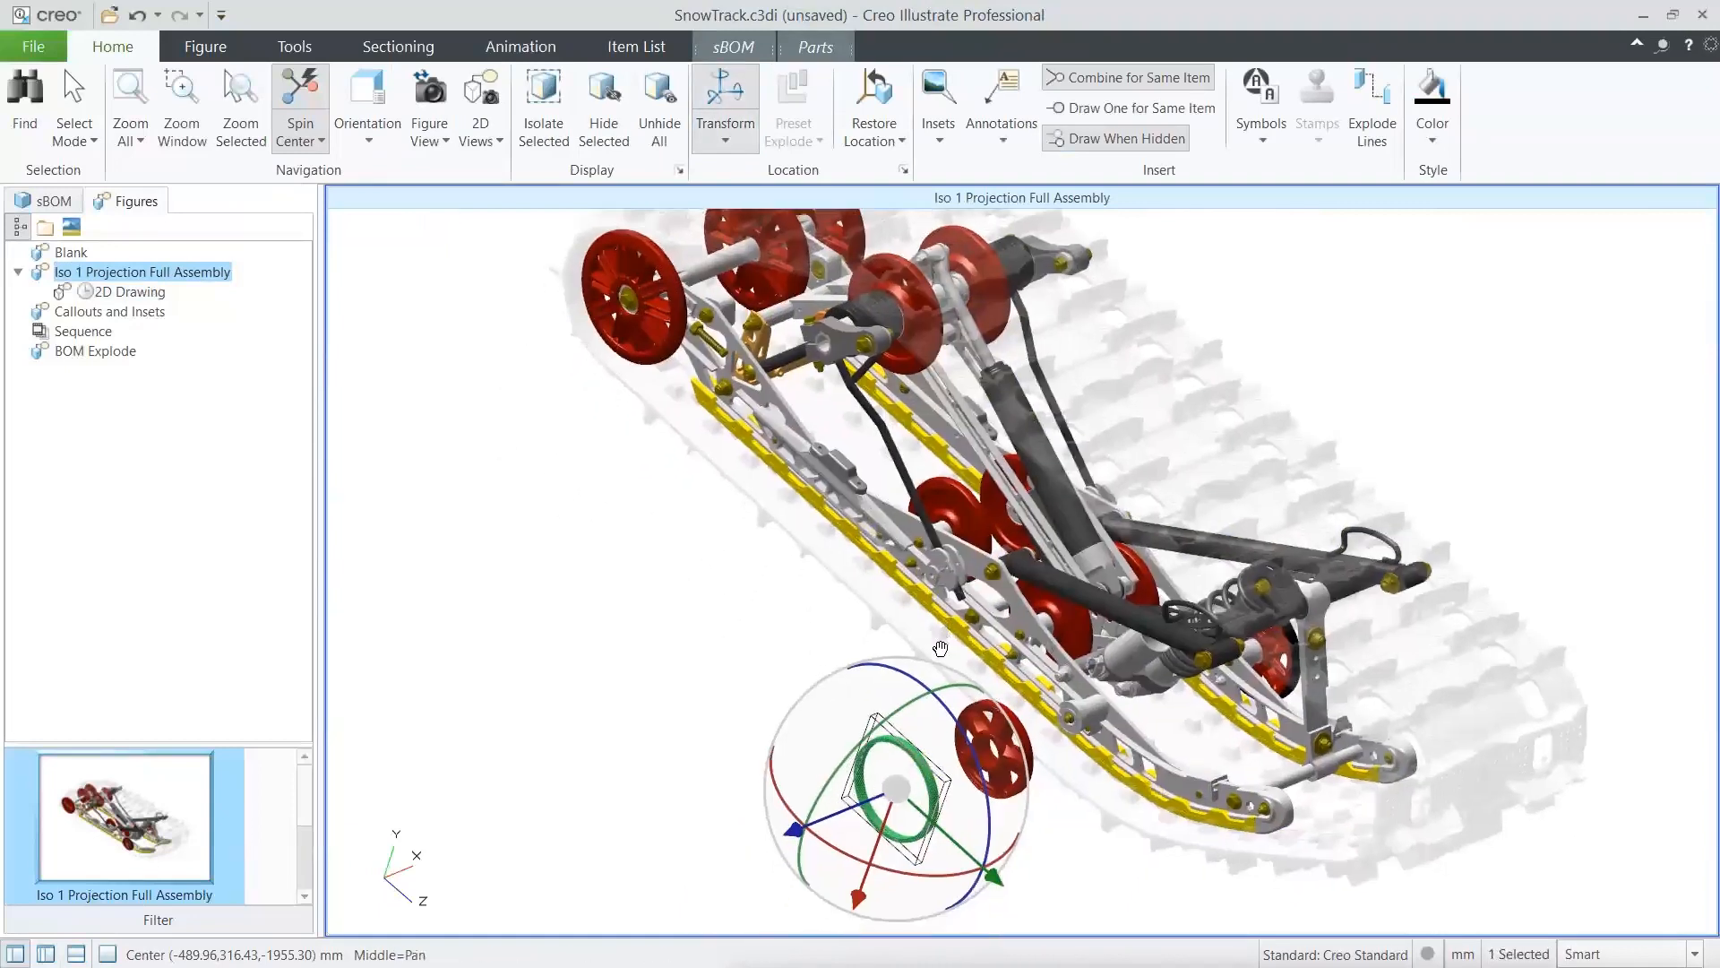
{"action": "left_click", "coordinate": [767, 656]}
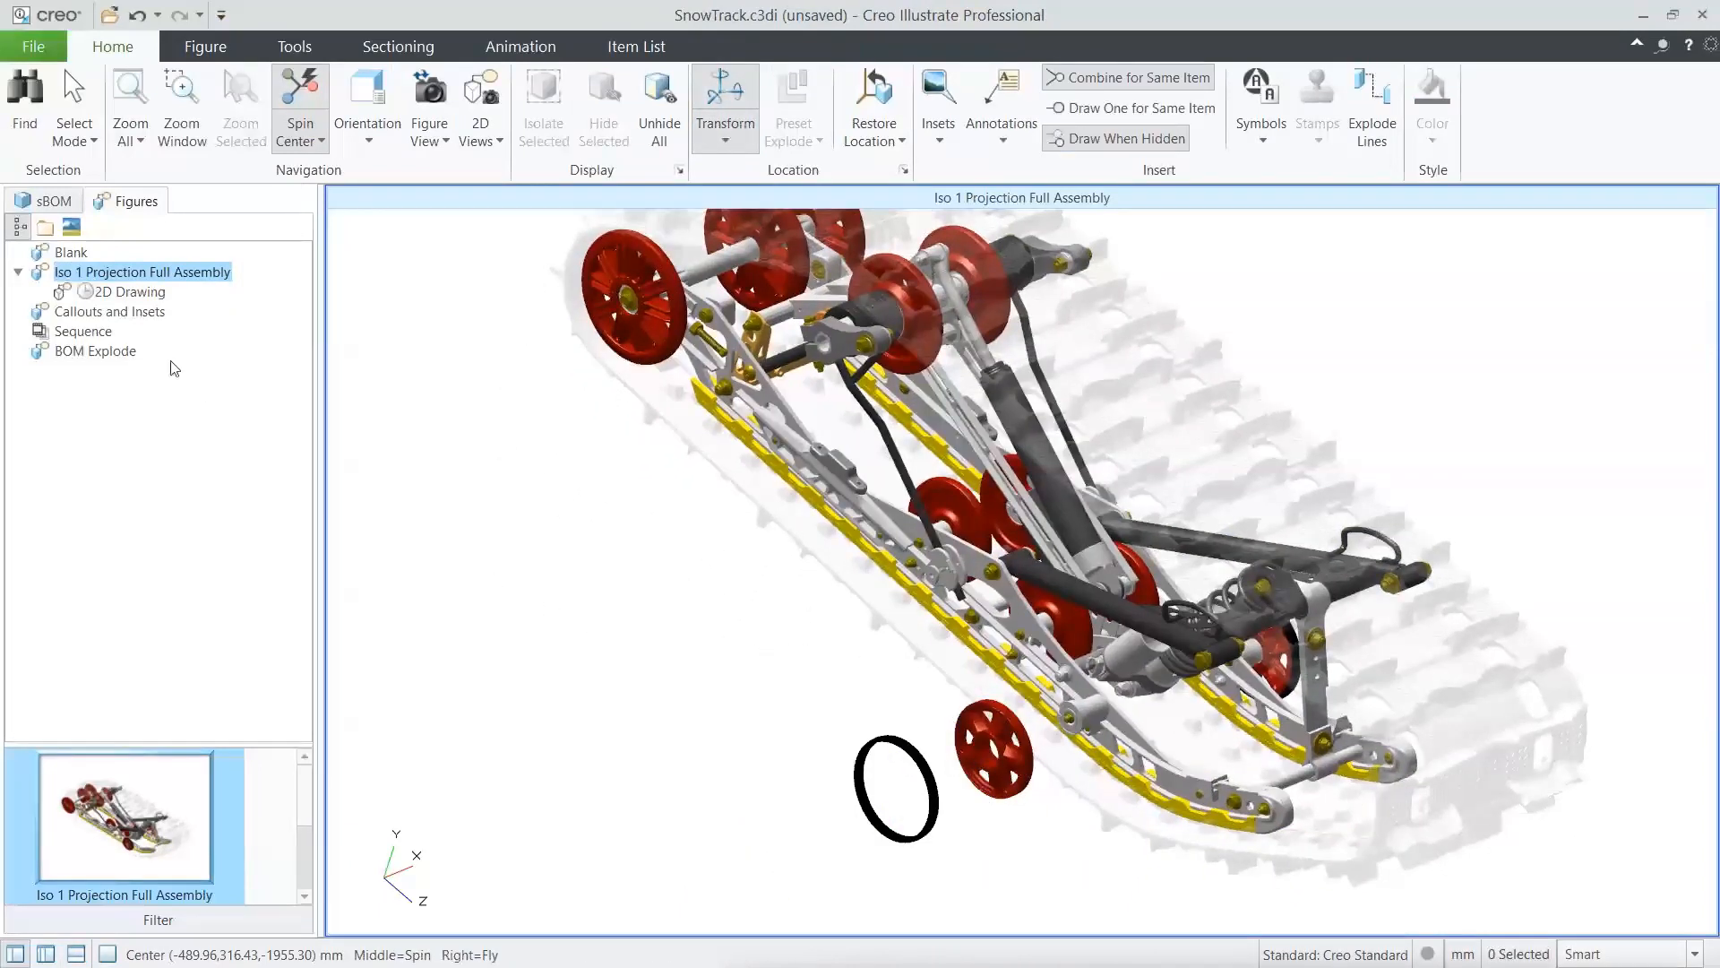
Update the 2D Drawing figure to the moved wheel parts, dismiss the update summary and fit the whole drawing in view.
{"action": "left_click", "coordinate": [104, 294]}
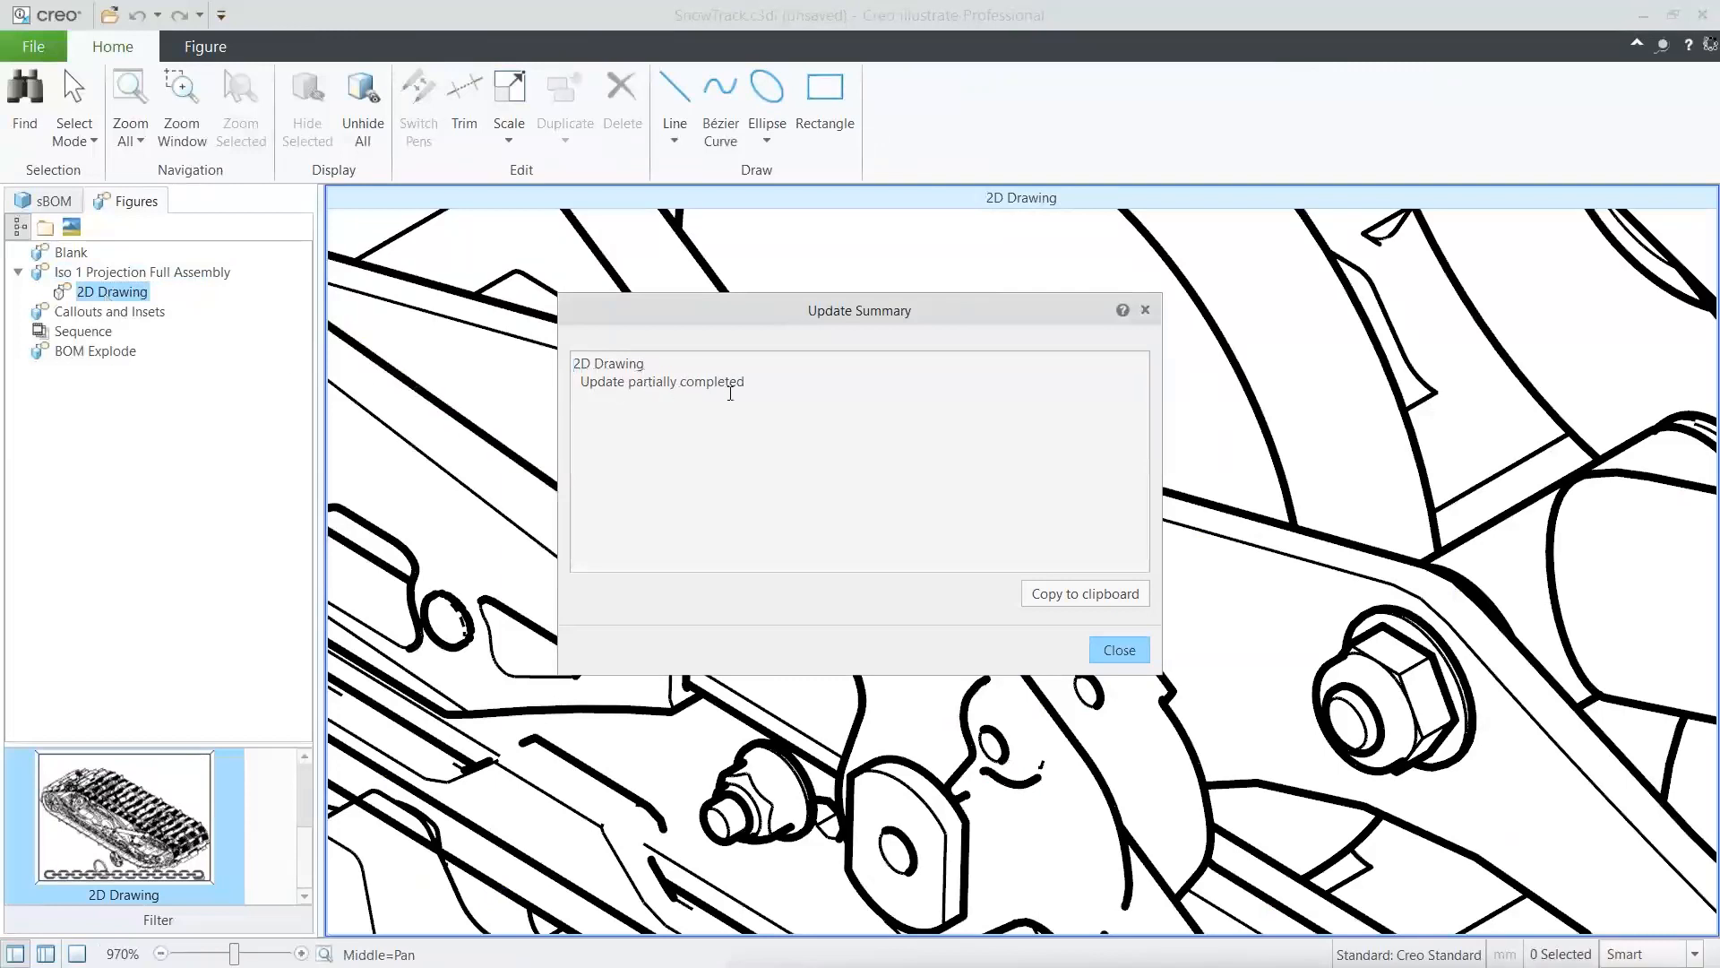
{"action": "left_click", "coordinate": [1128, 653]}
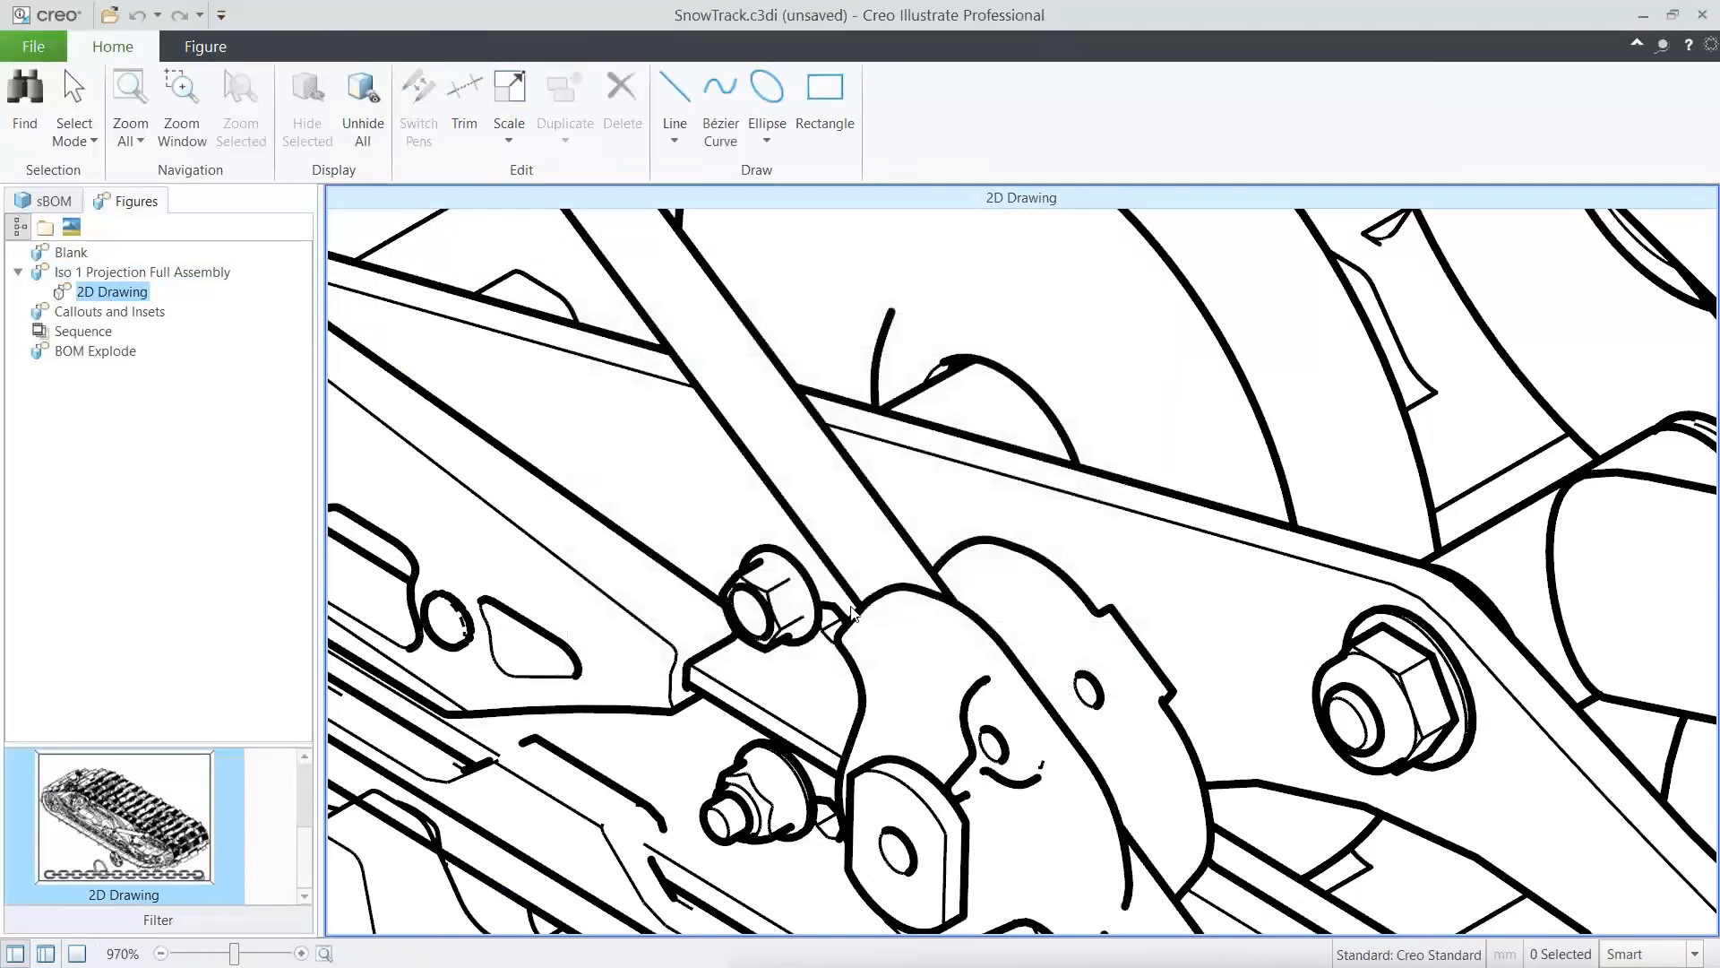
{"action": "left_click", "coordinate": [126, 105]}
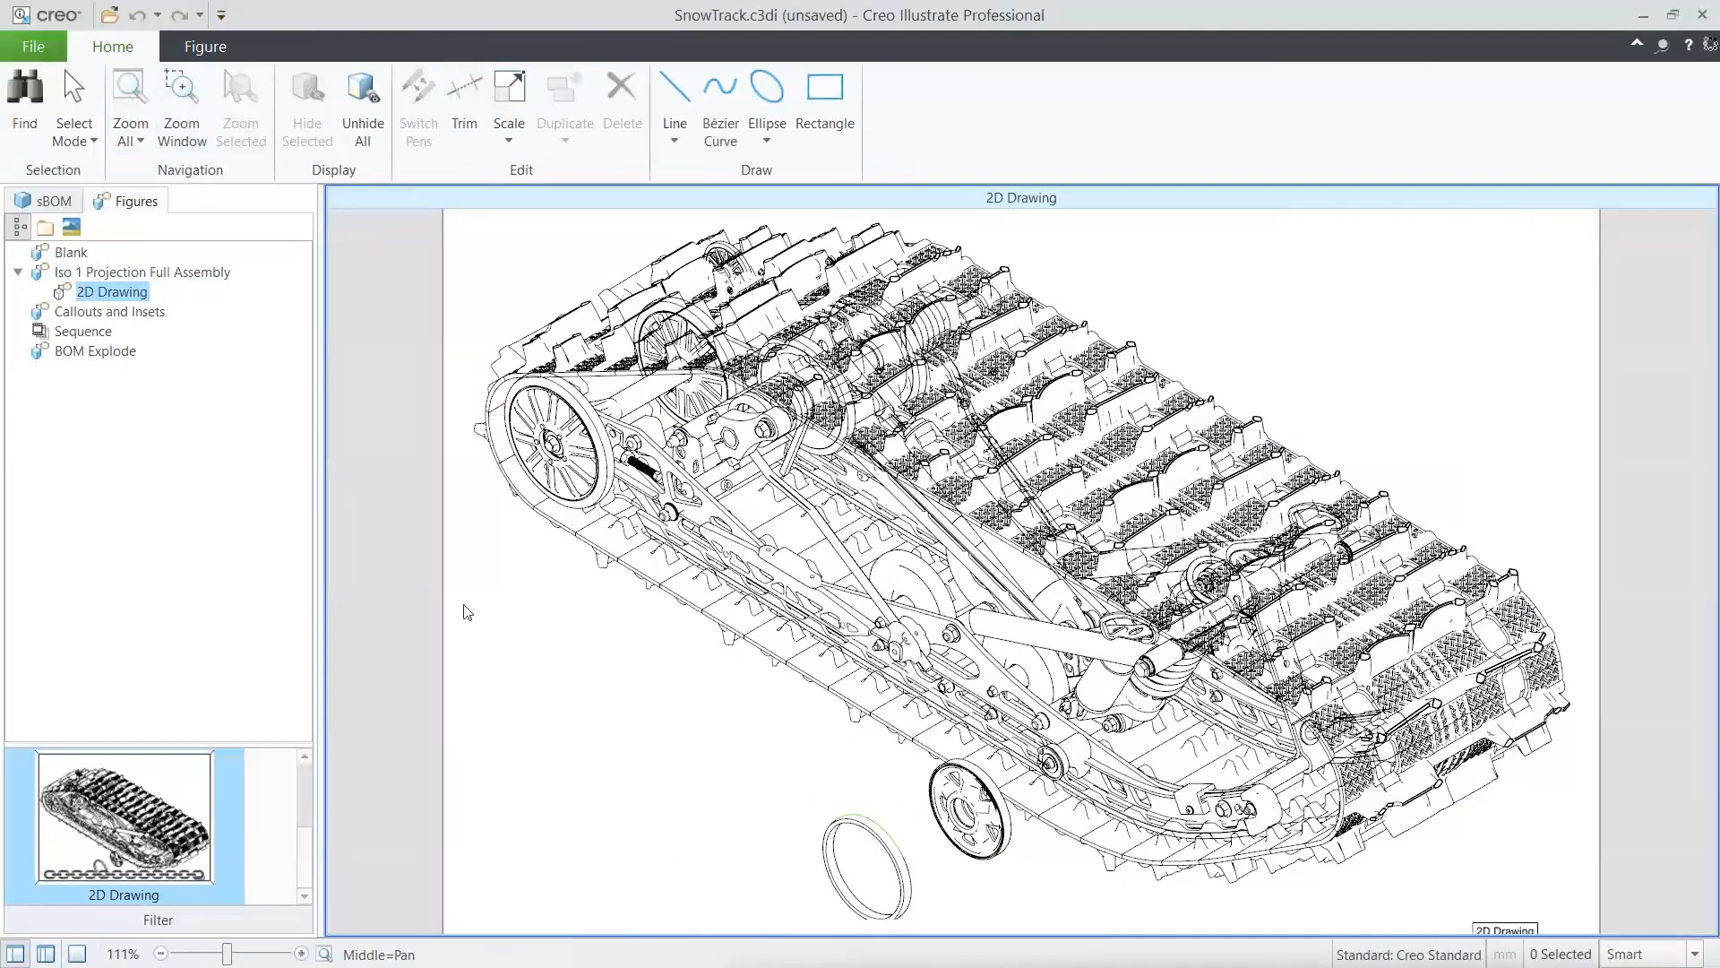
Open the Callouts and Insets figure, highlight the rail across the main view and both details, and clear the selection.
{"action": "left_click", "coordinate": [111, 312]}
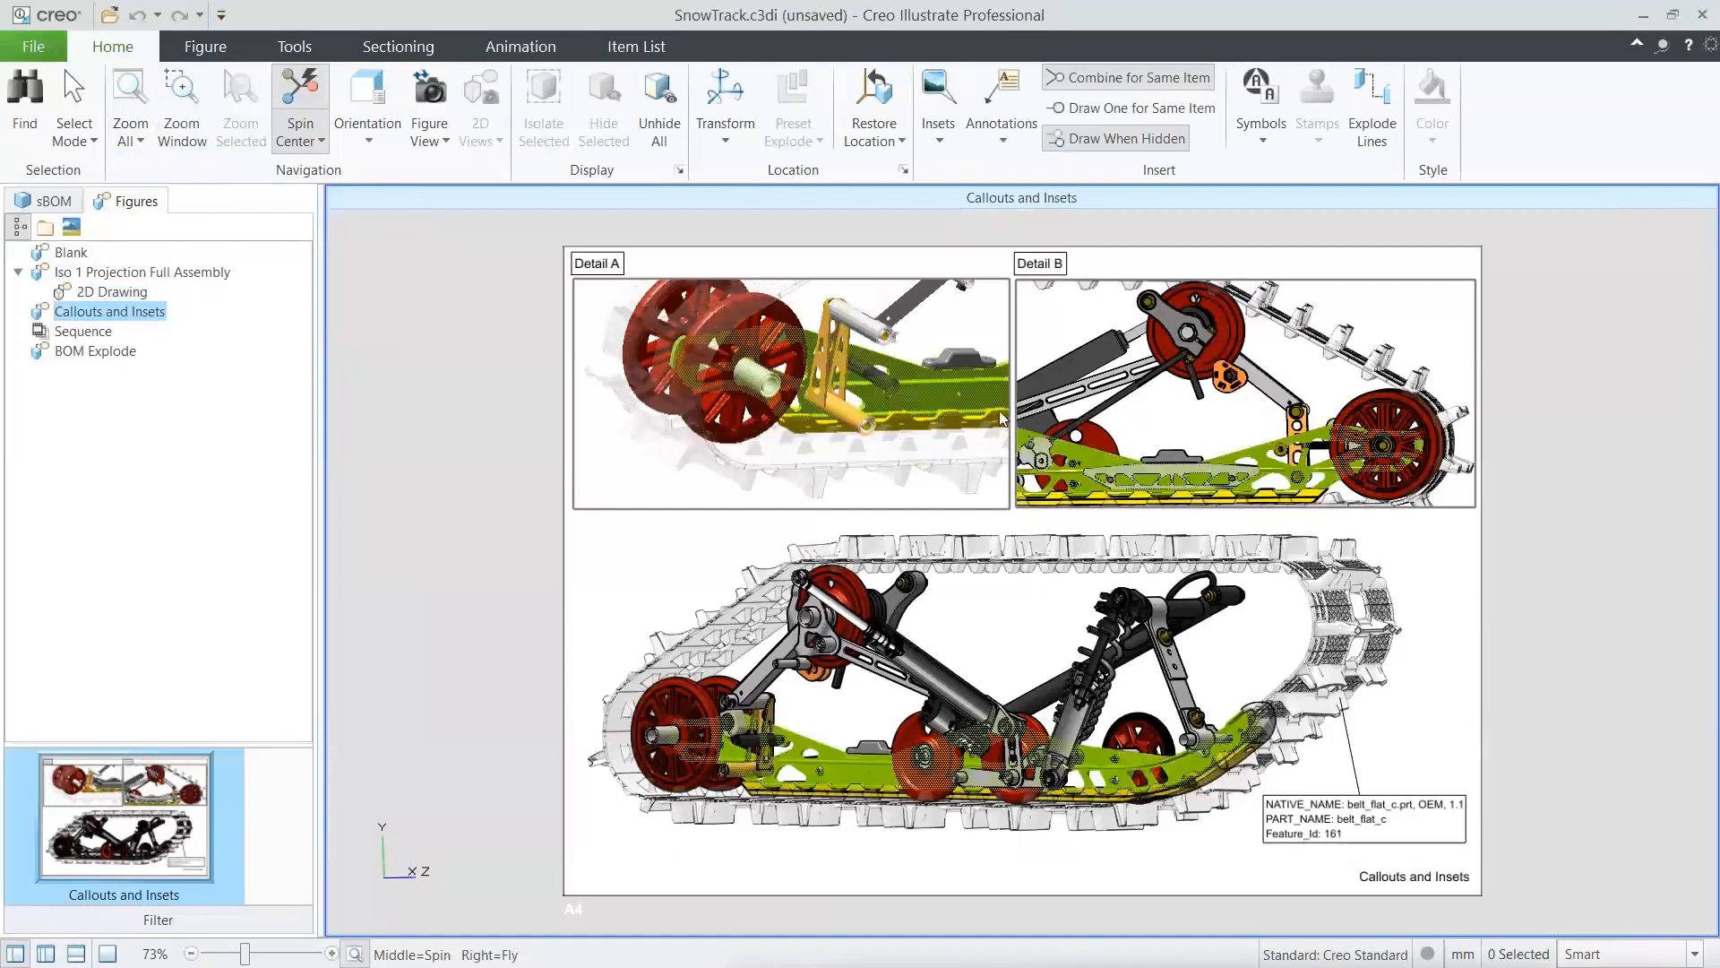
{"action": "left_click", "coordinate": [1099, 459]}
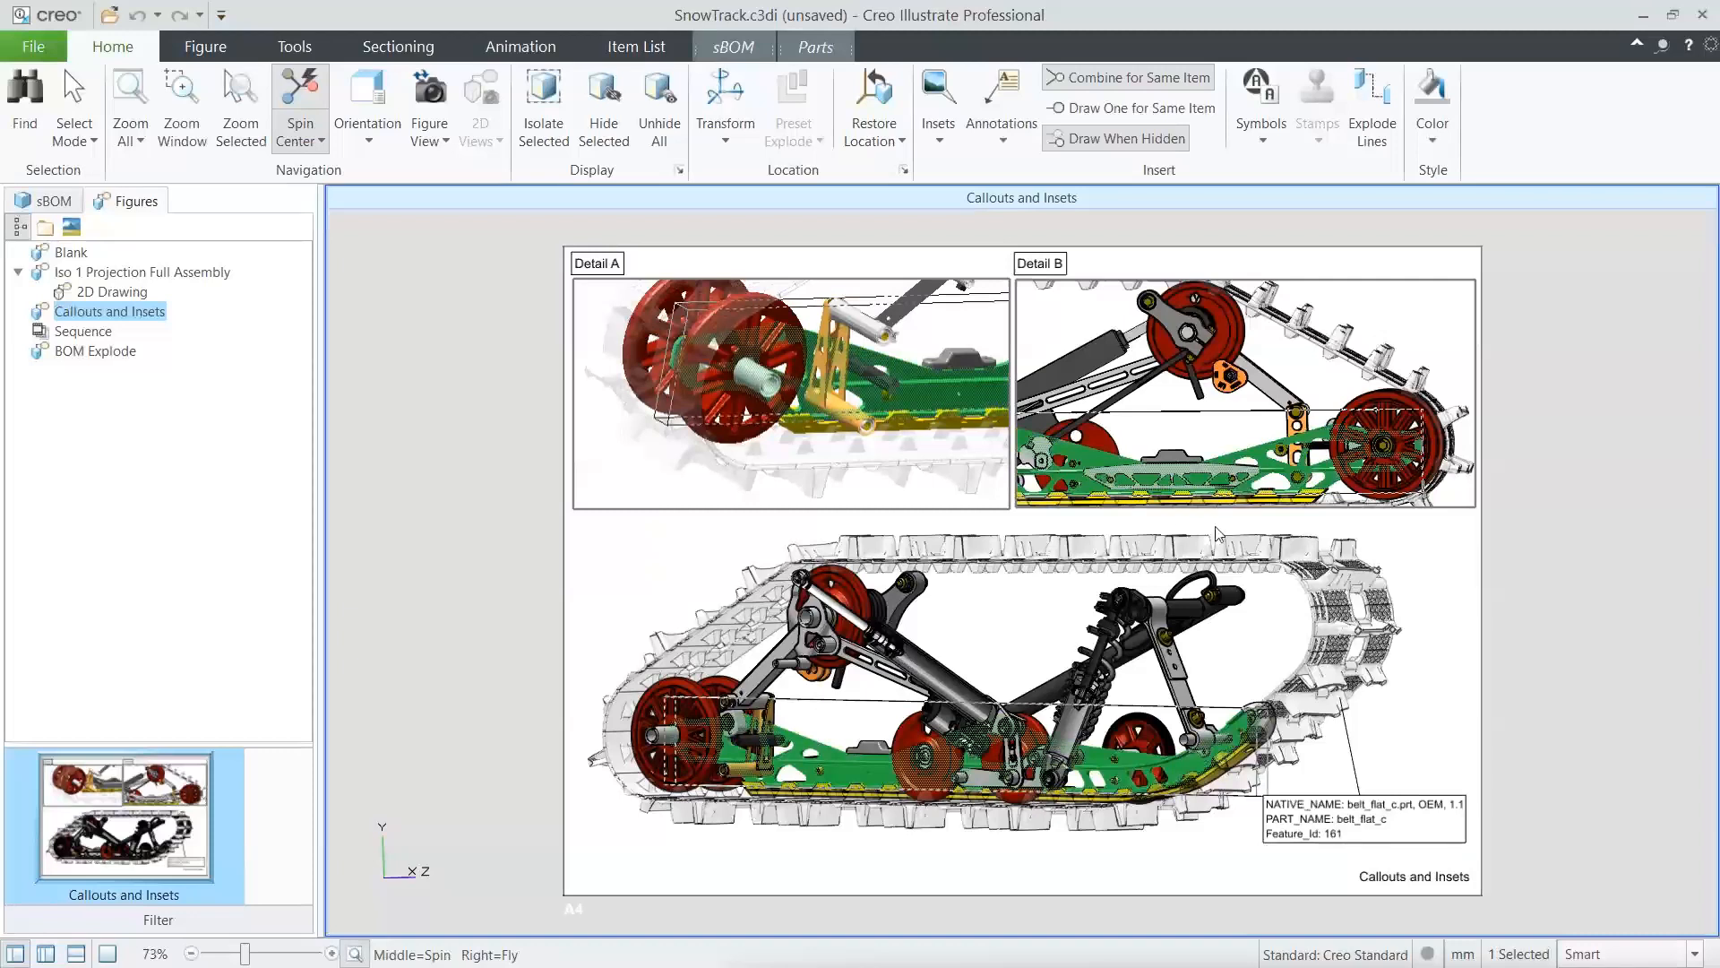
{"action": "left_click", "coordinate": [1402, 554]}
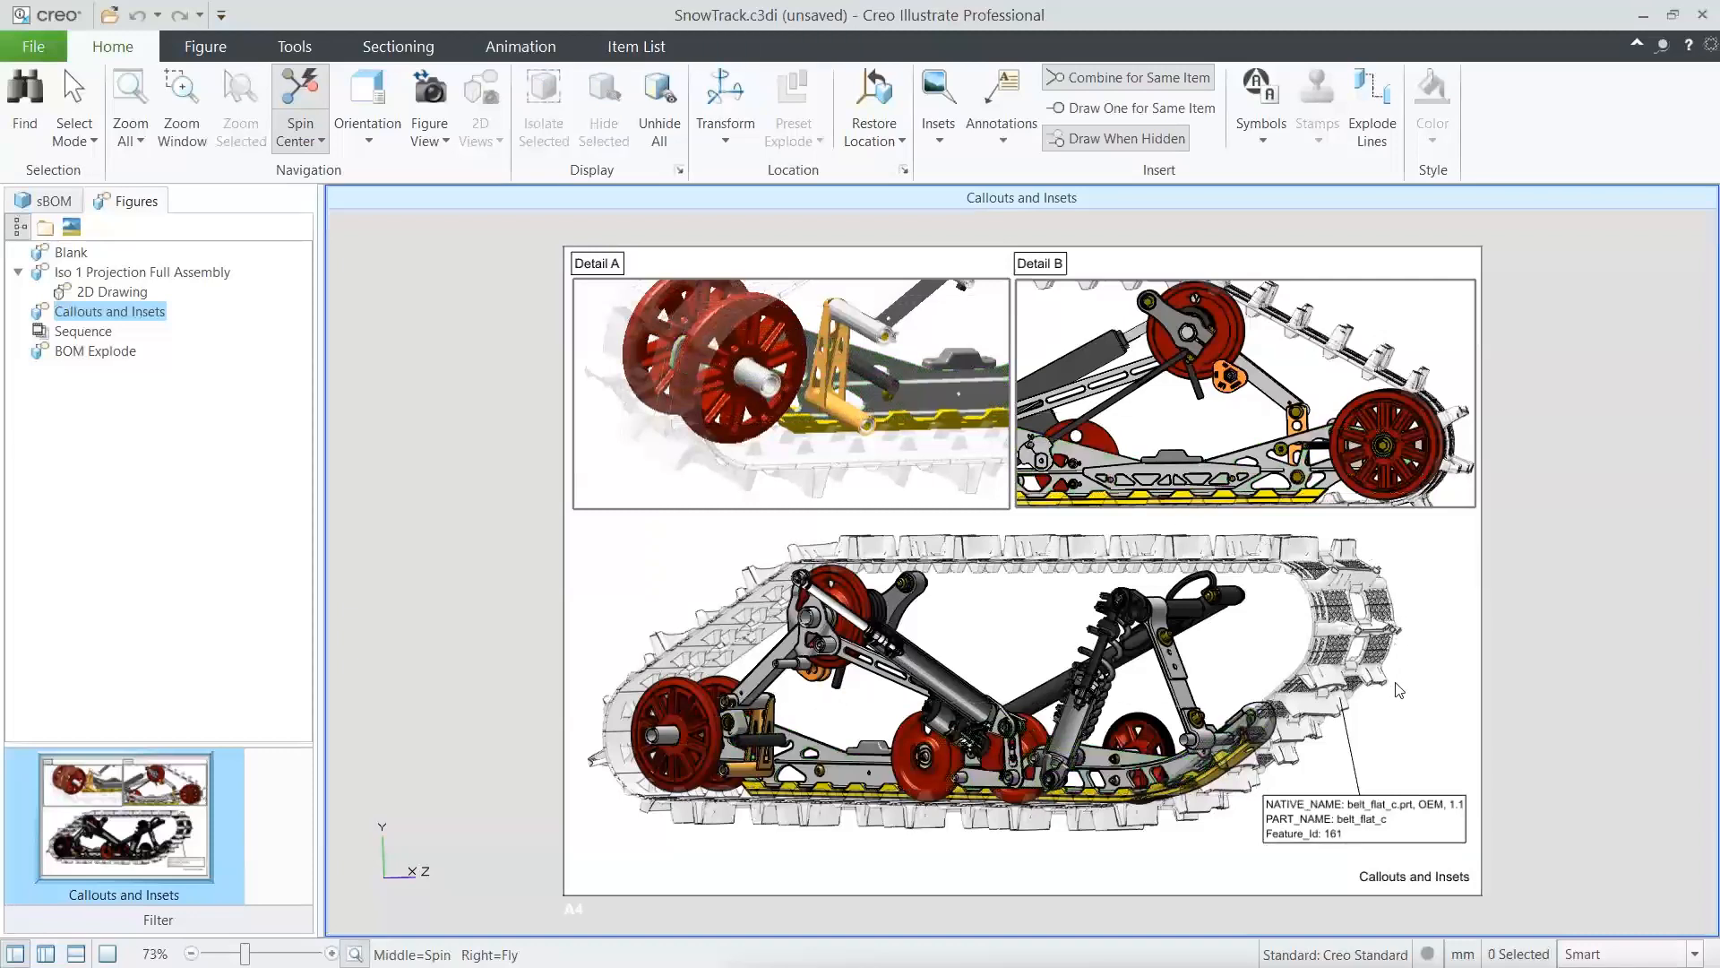
Select the belt segment tied to the lower callout and review its attributes, closing the attribute list when done.
{"action": "left_click", "coordinate": [1390, 804]}
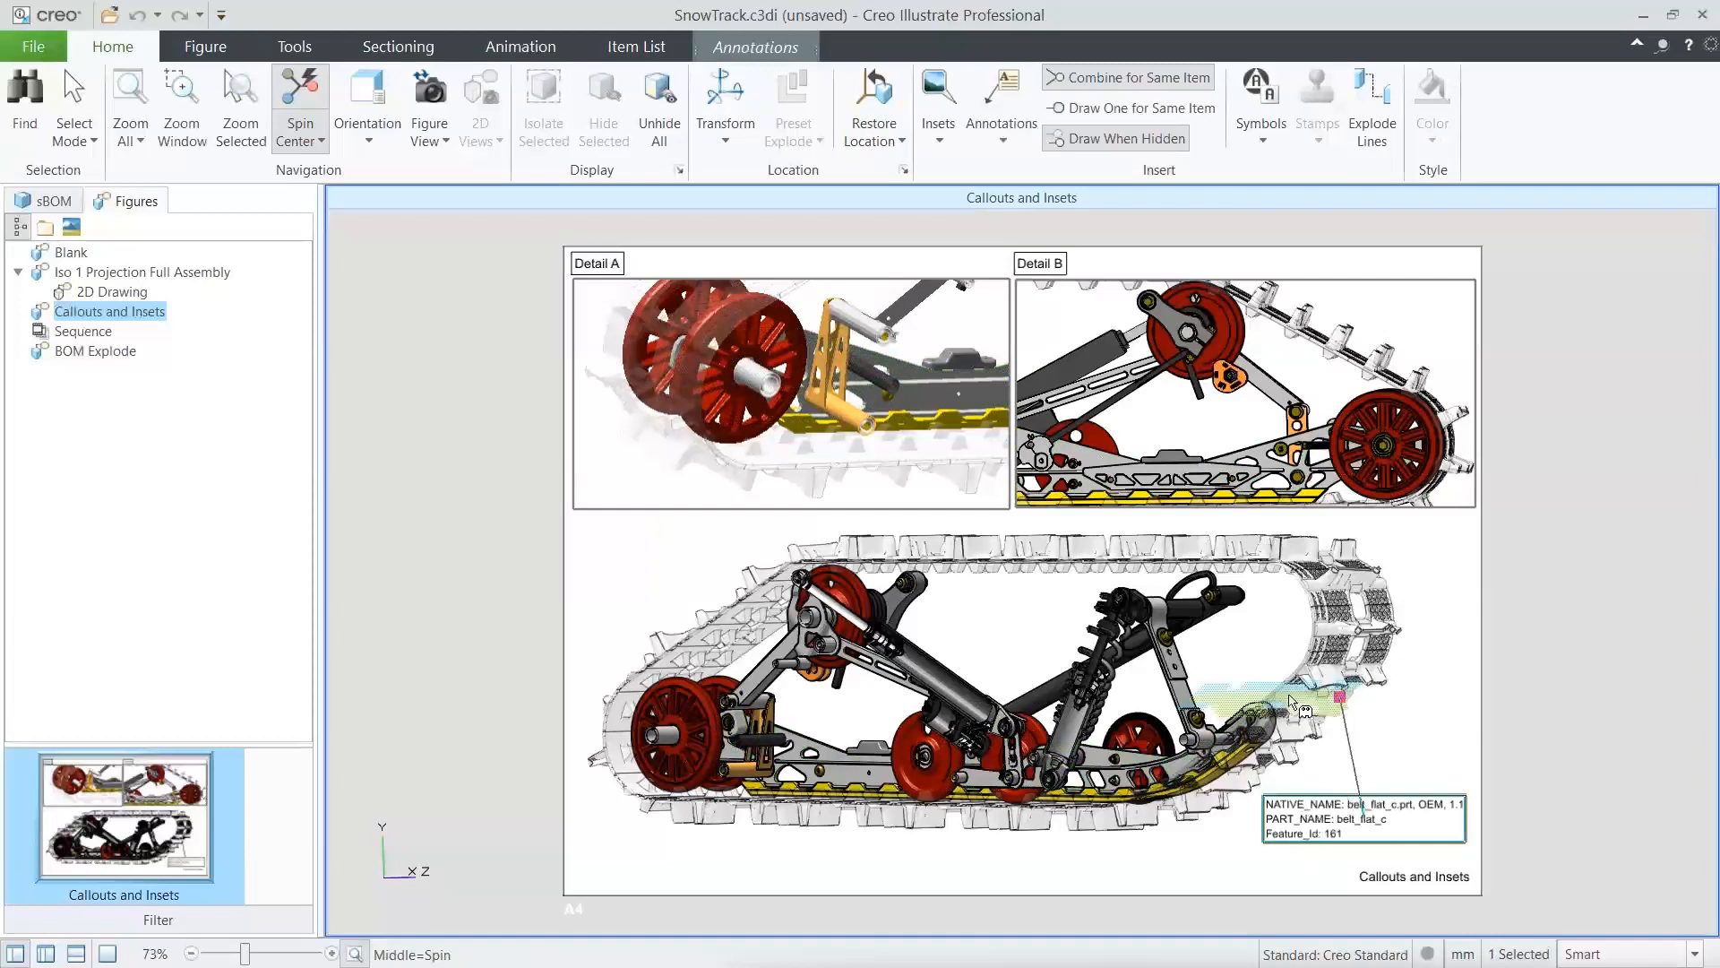
{"action": "left_click", "coordinate": [1290, 699]}
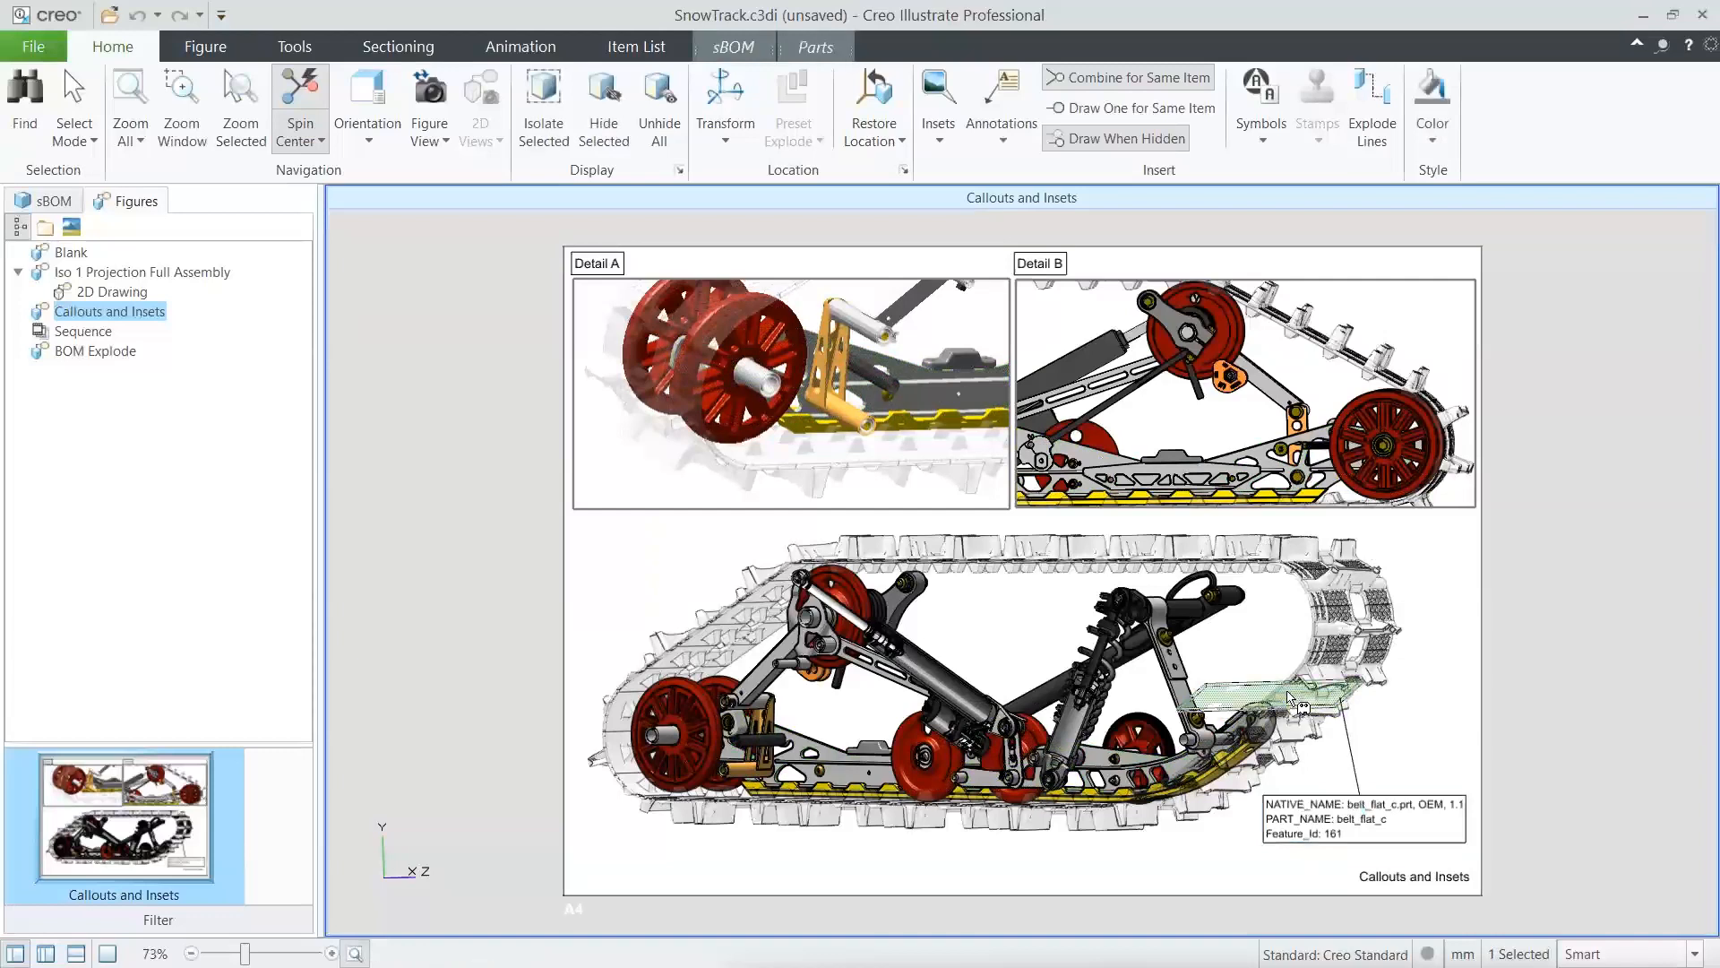
{"action": "left_click", "coordinate": [76, 952]}
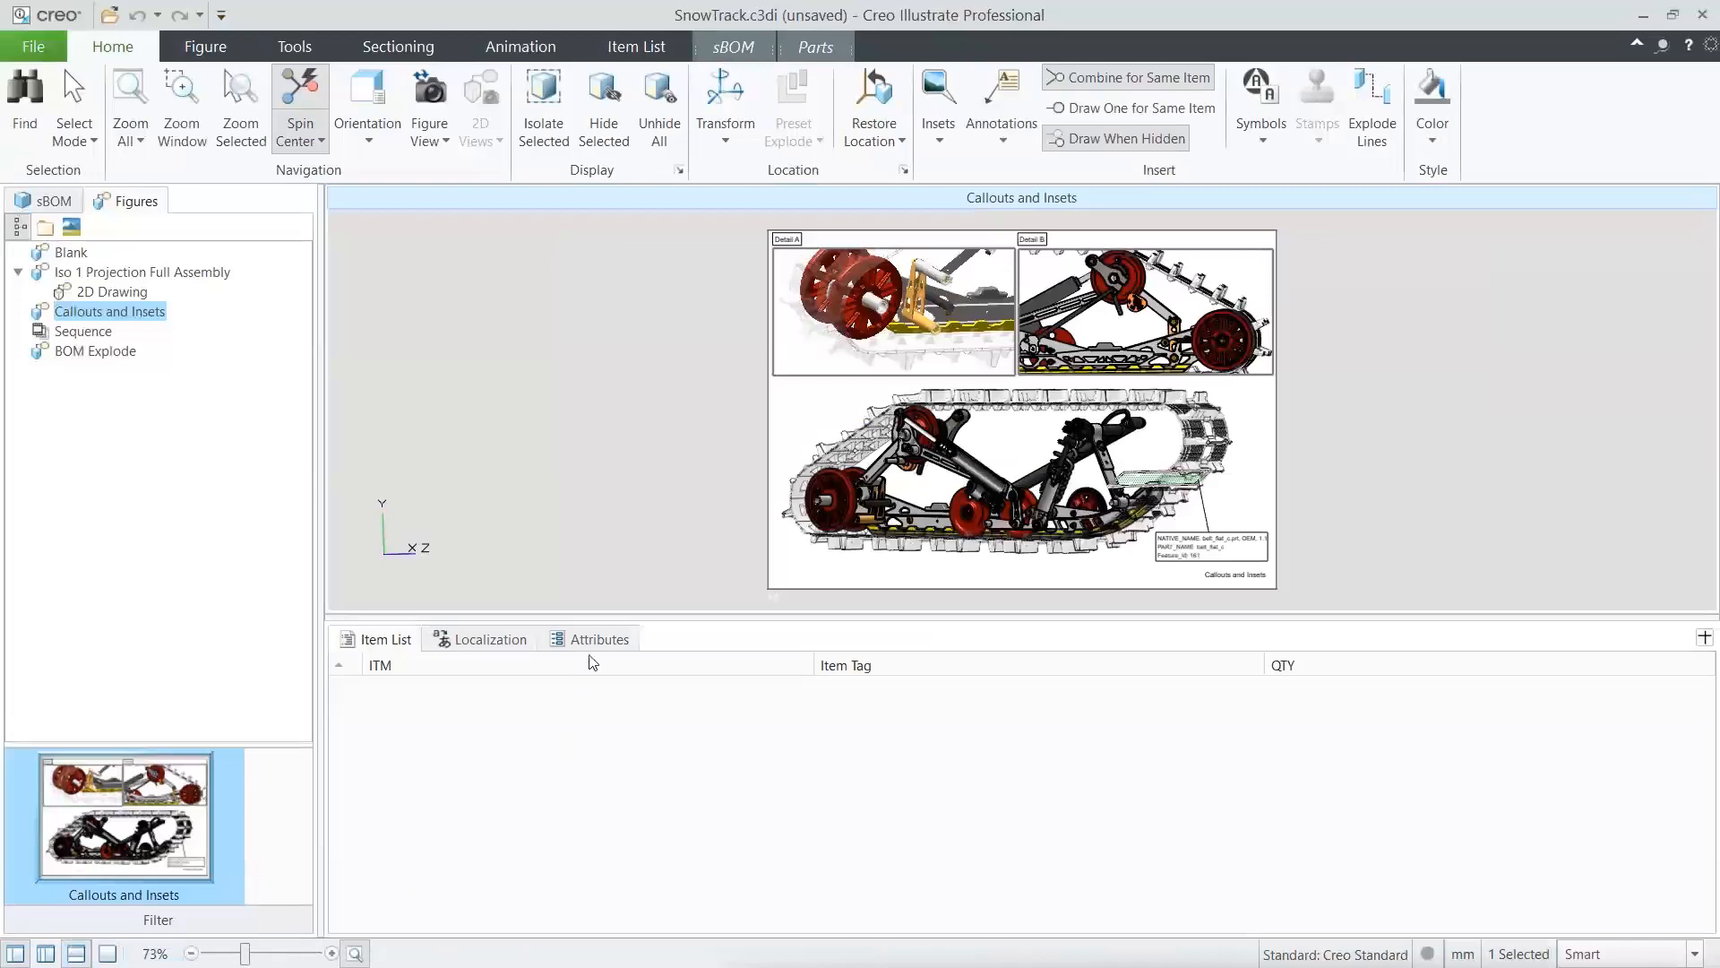
{"action": "left_click", "coordinate": [594, 641]}
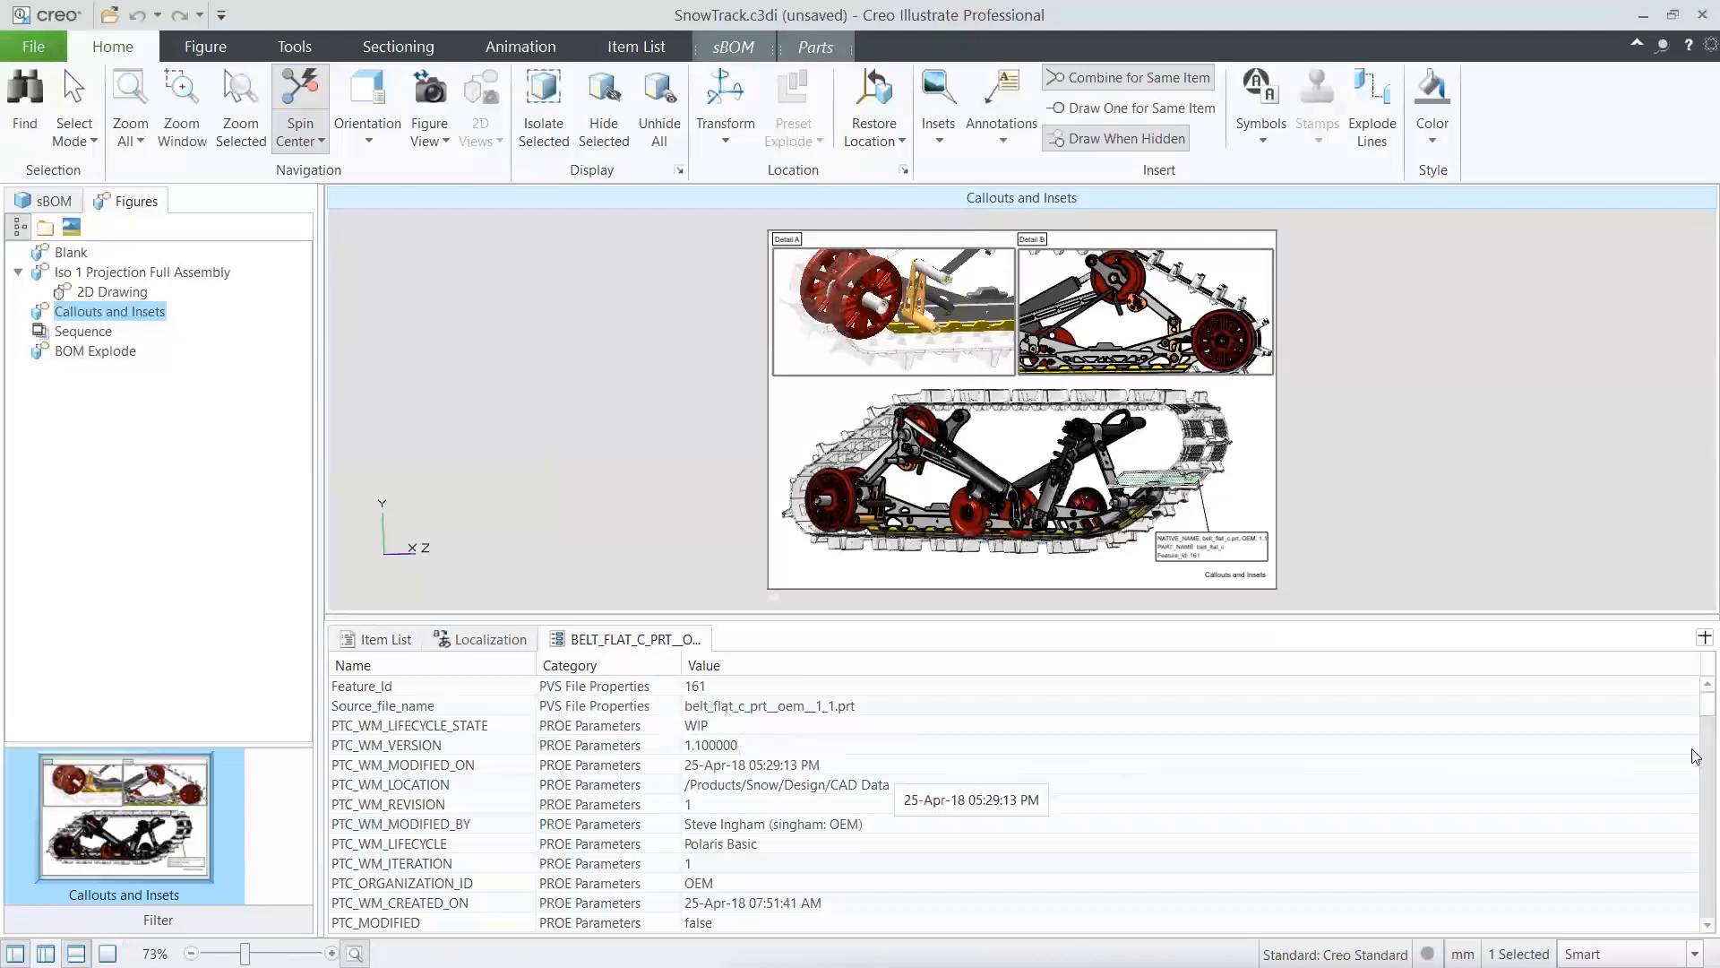
{"action": "left_click_drag", "start_coordinate": [1712, 714], "coordinate": [1705, 939]}
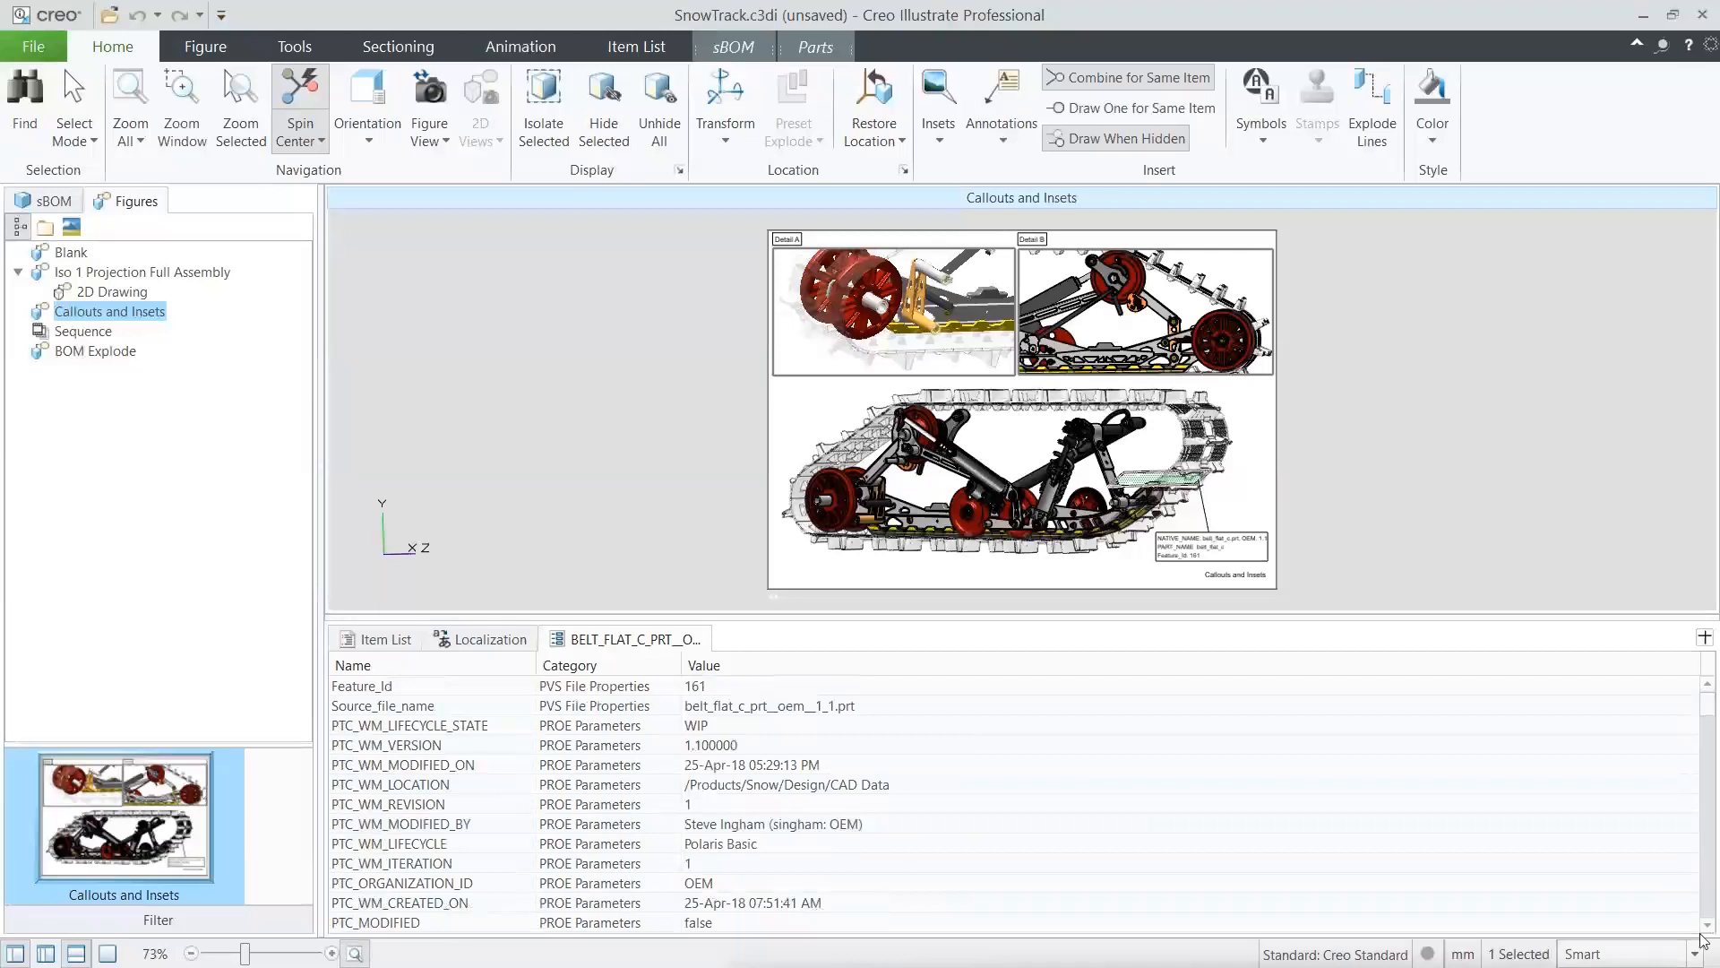
{"action": "left_click", "coordinate": [75, 953]}
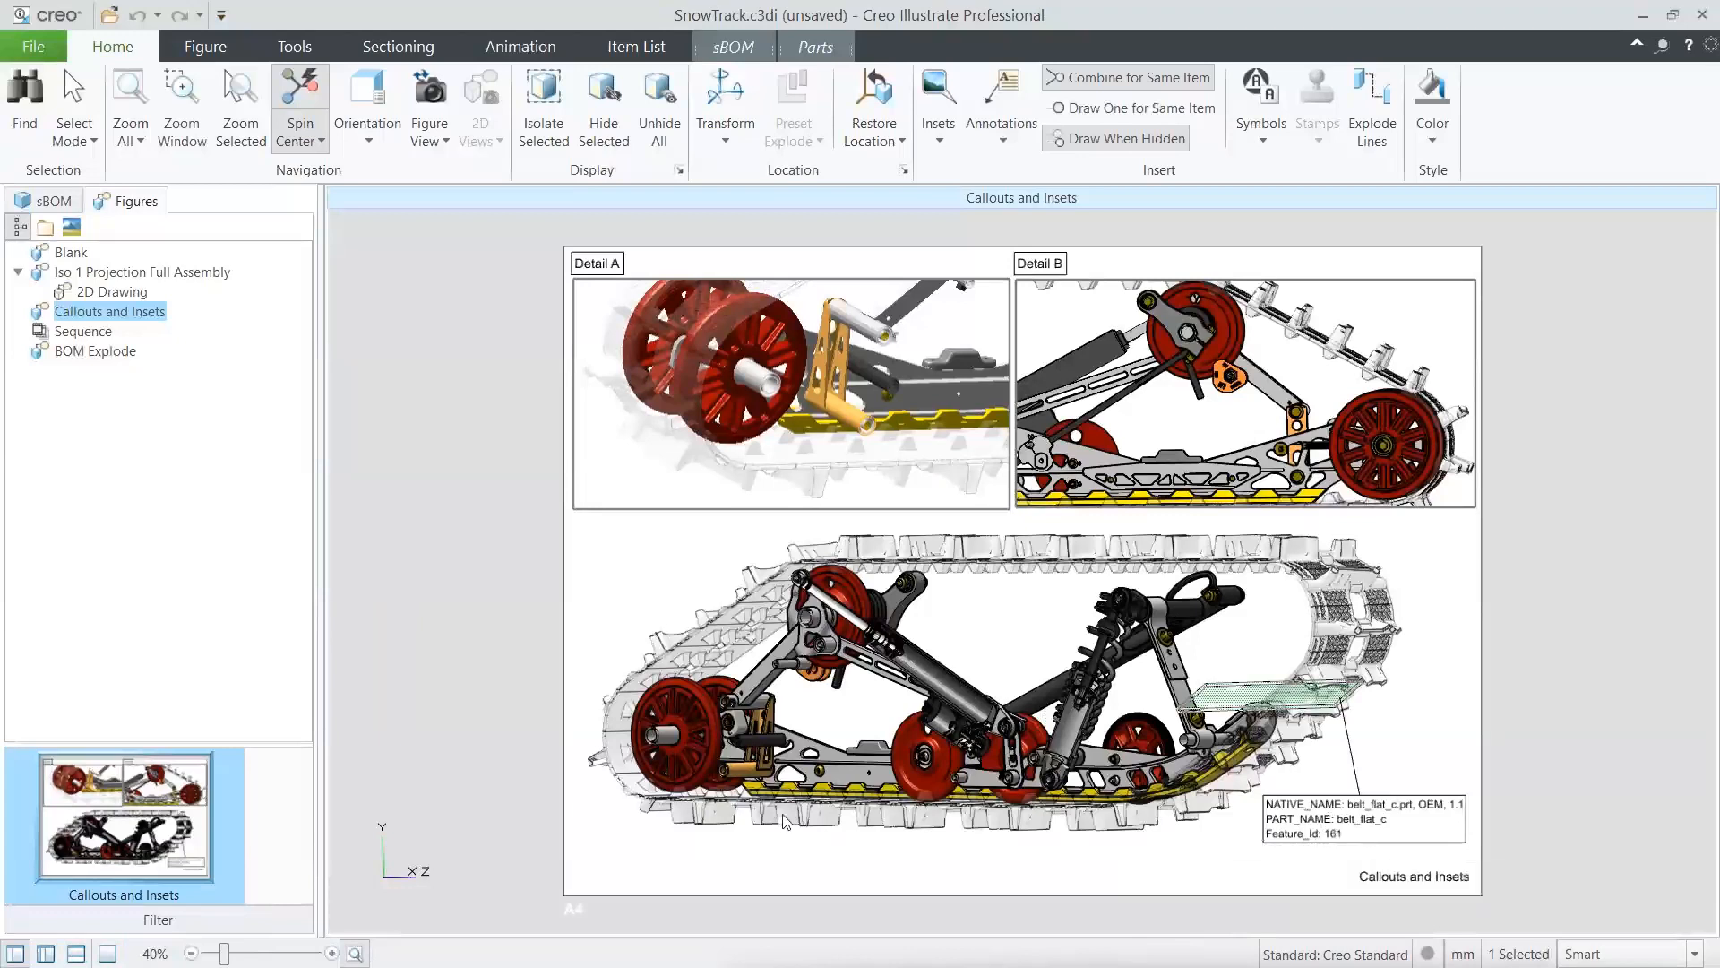
Open the Sequence figure and preview its sequence with an enlarged view of the assembly.
{"action": "left_click", "coordinate": [87, 334]}
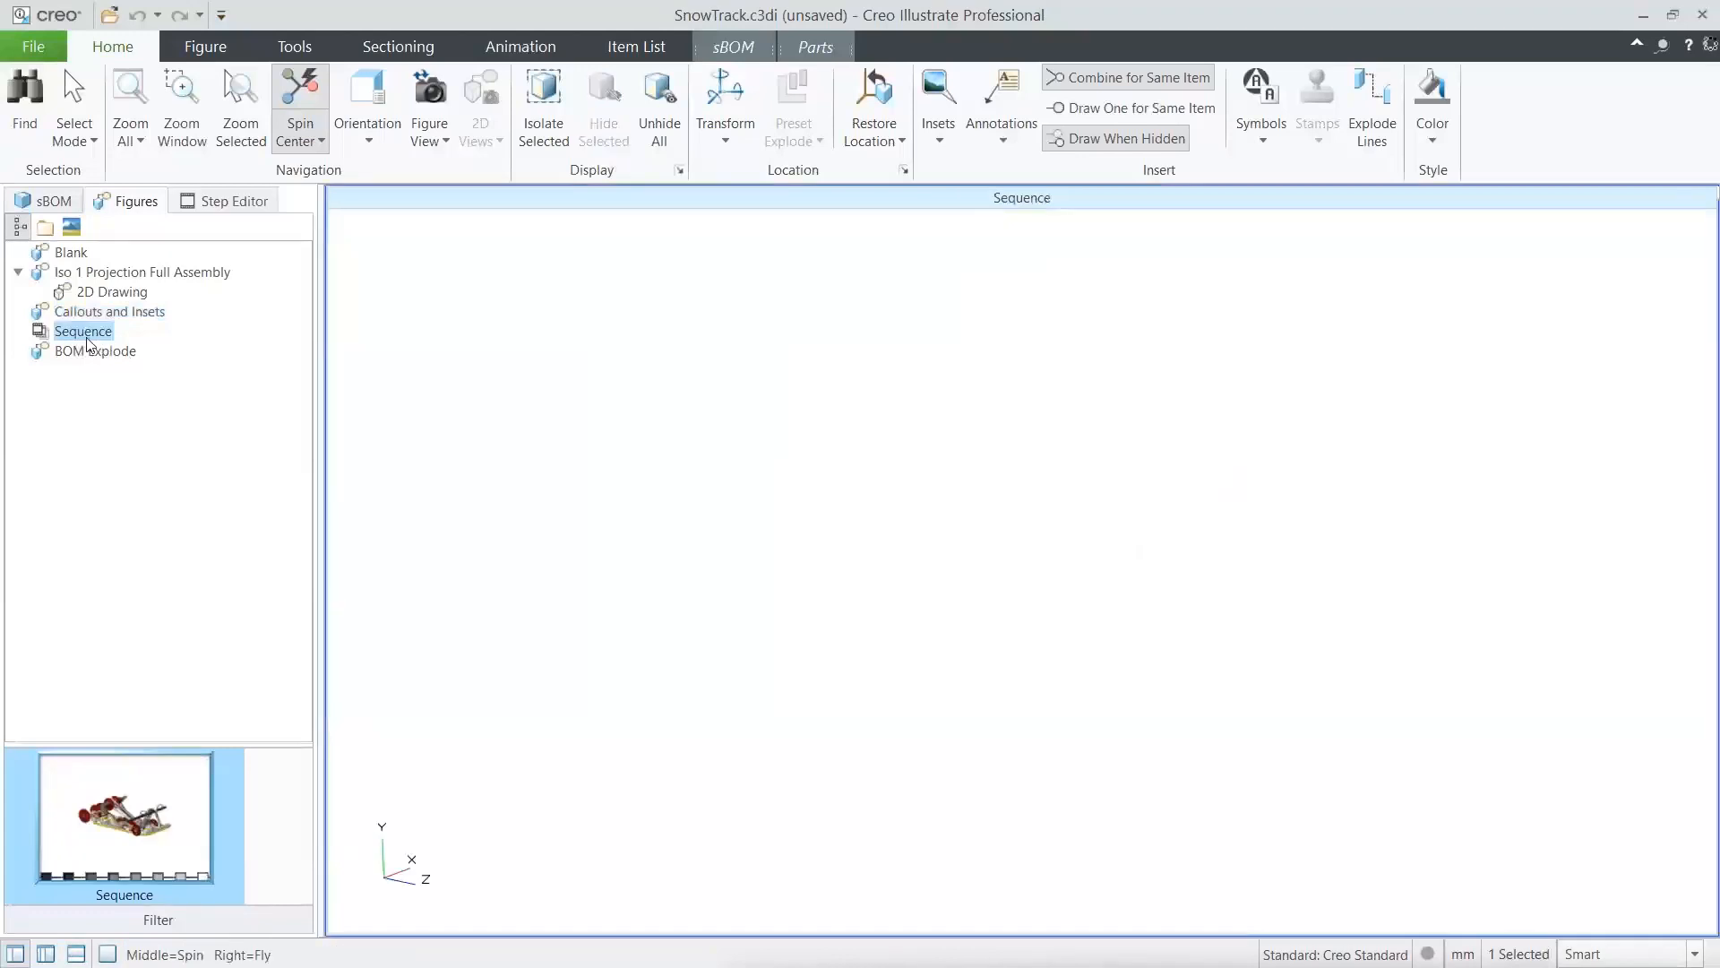
{"action": "left_click", "coordinate": [509, 53]}
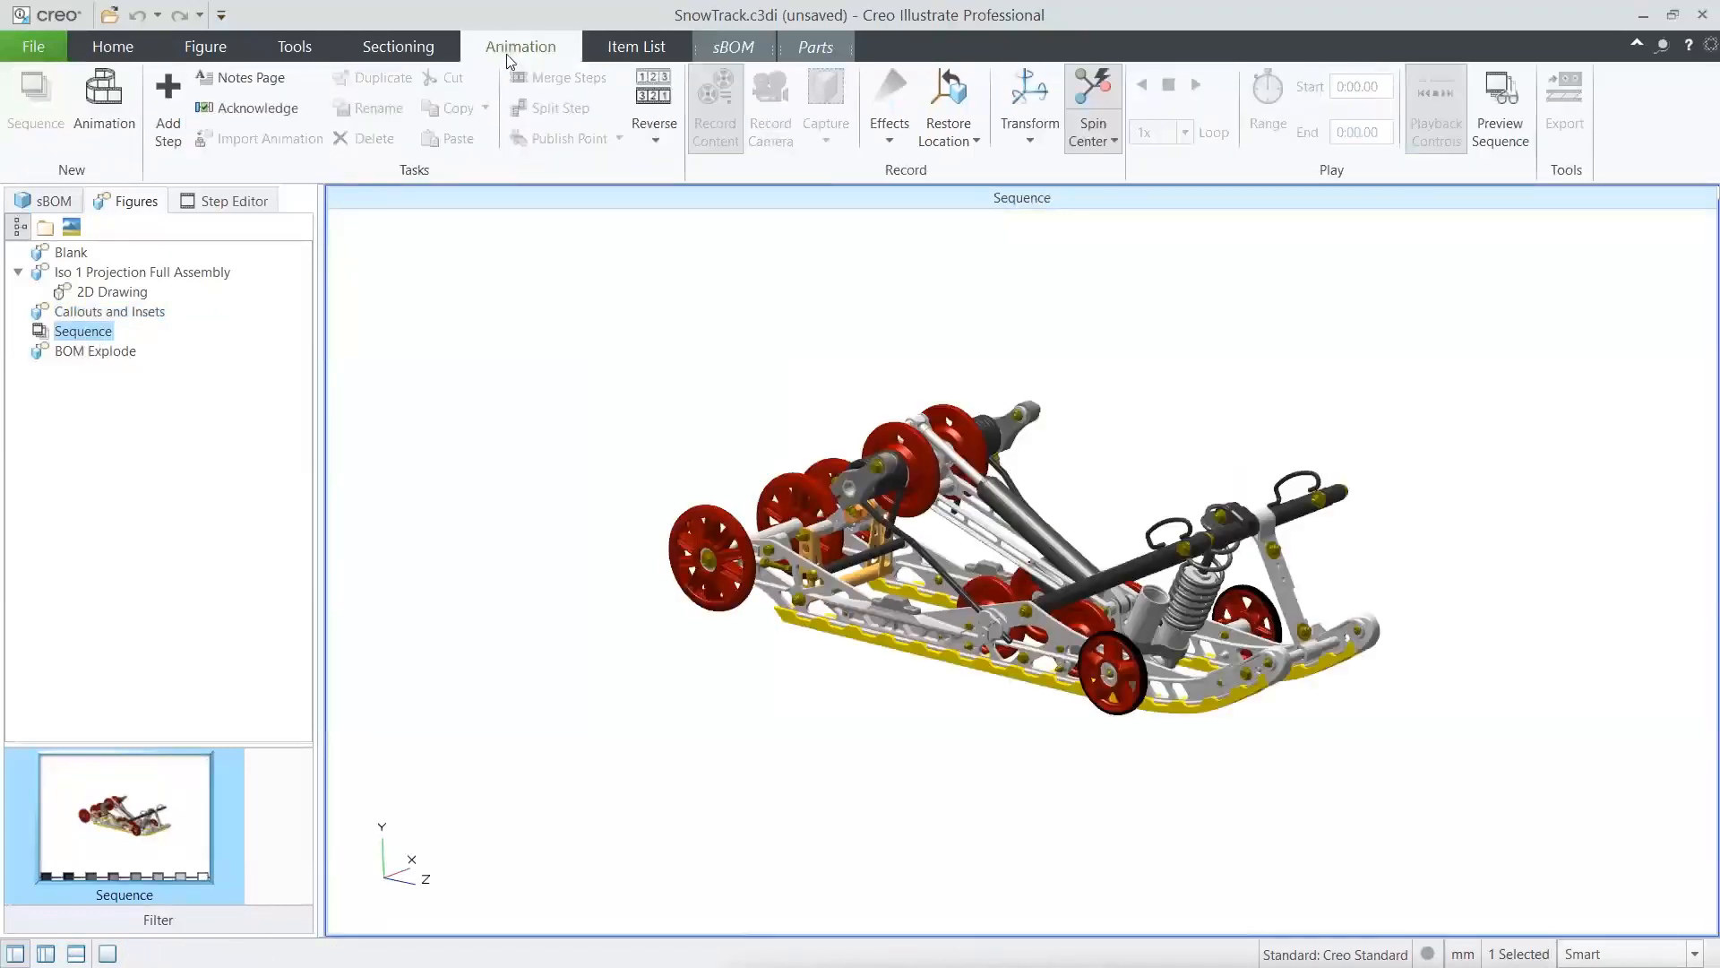
{"action": "left_click", "coordinate": [1501, 108]}
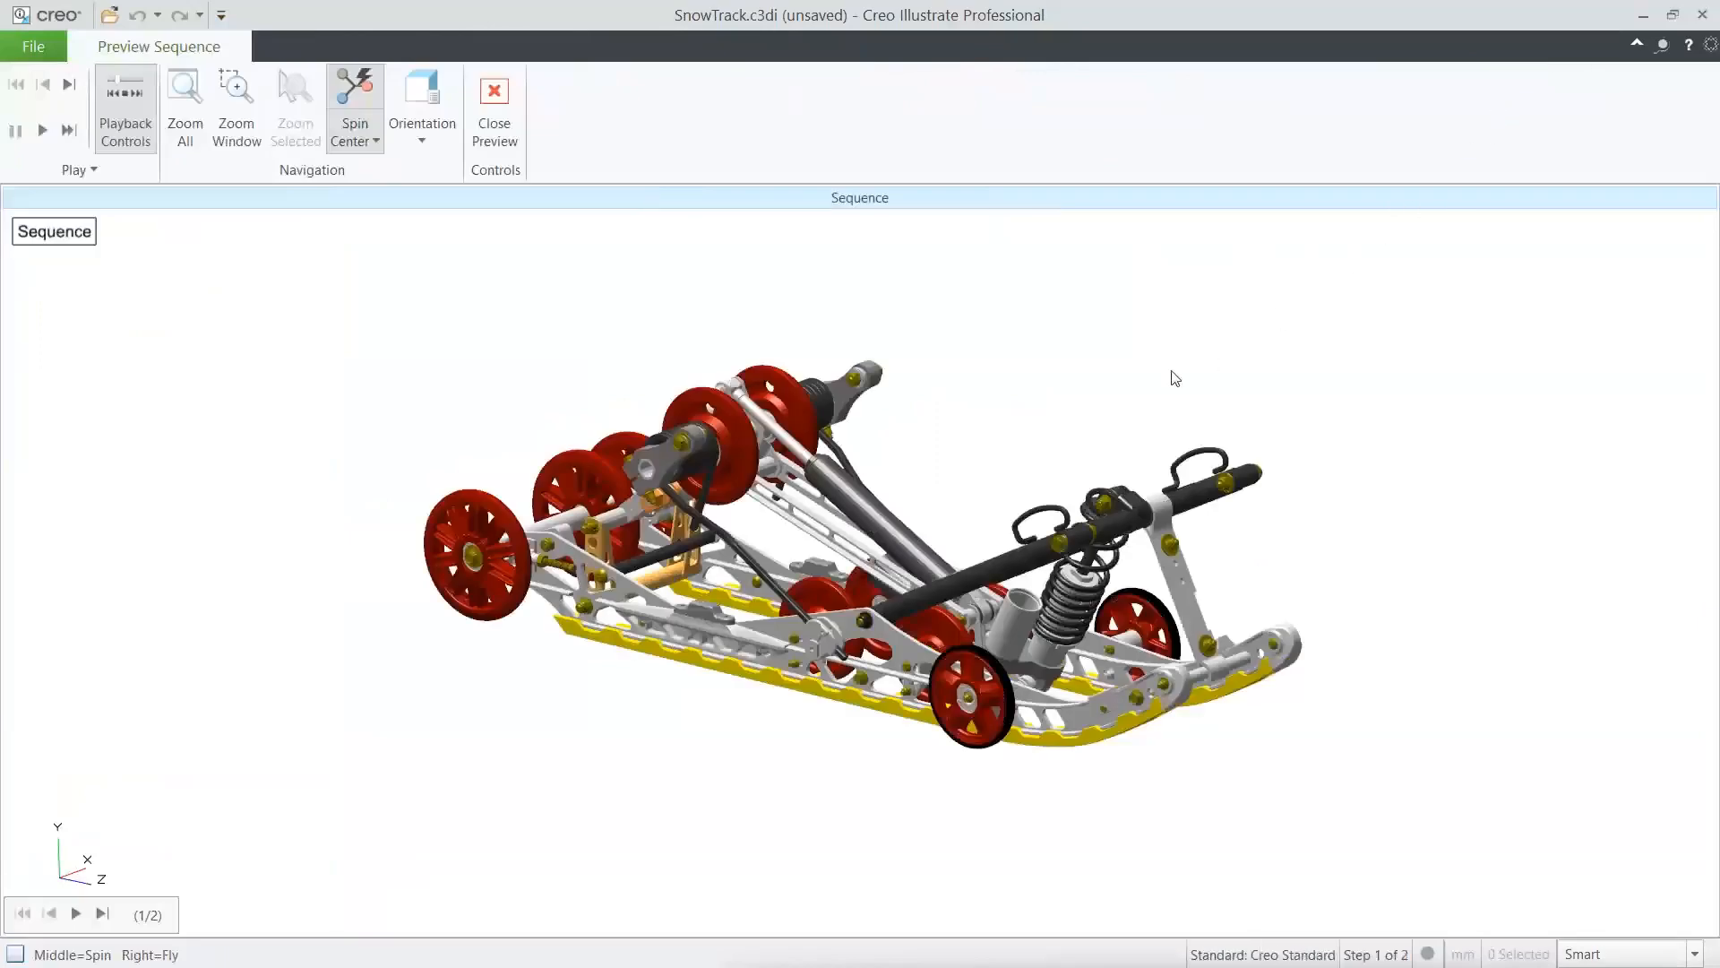
{"action": "scroll", "coordinate": [976, 490], "scroll_direction": "up", "scroll_amount": 5}
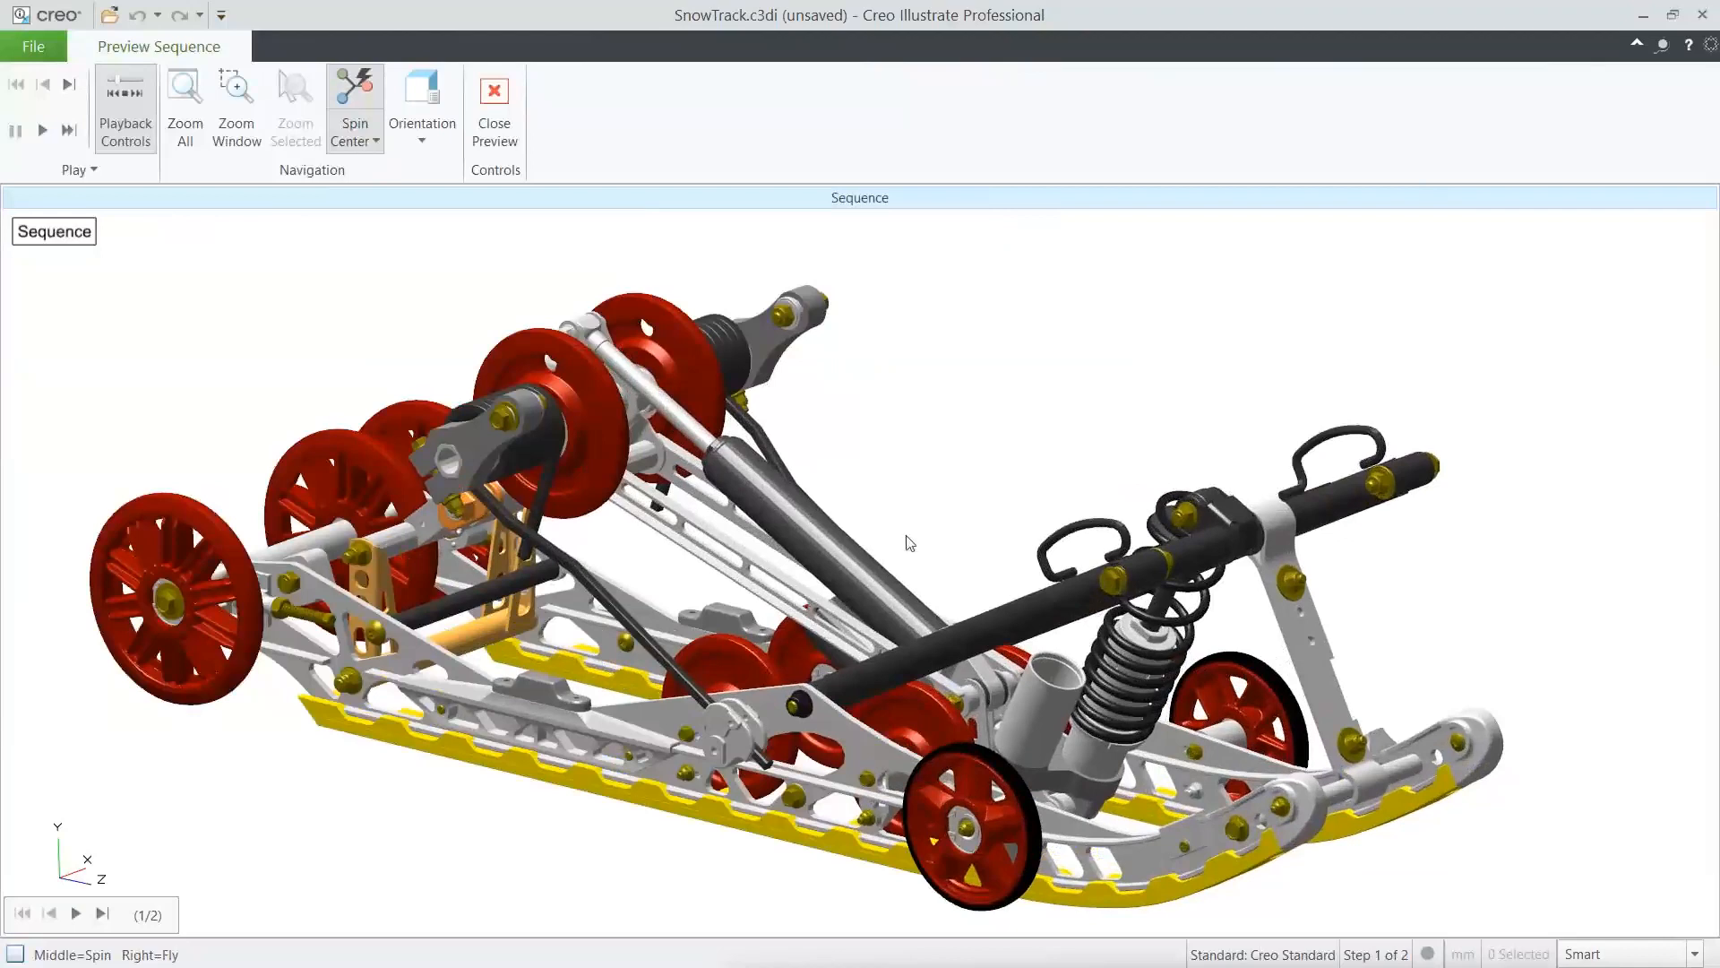
Play Step 1 and Step 2 of the previewed sequence, inspect the spring caution from another angle and close the preview.
{"action": "left_click", "coordinate": [76, 914]}
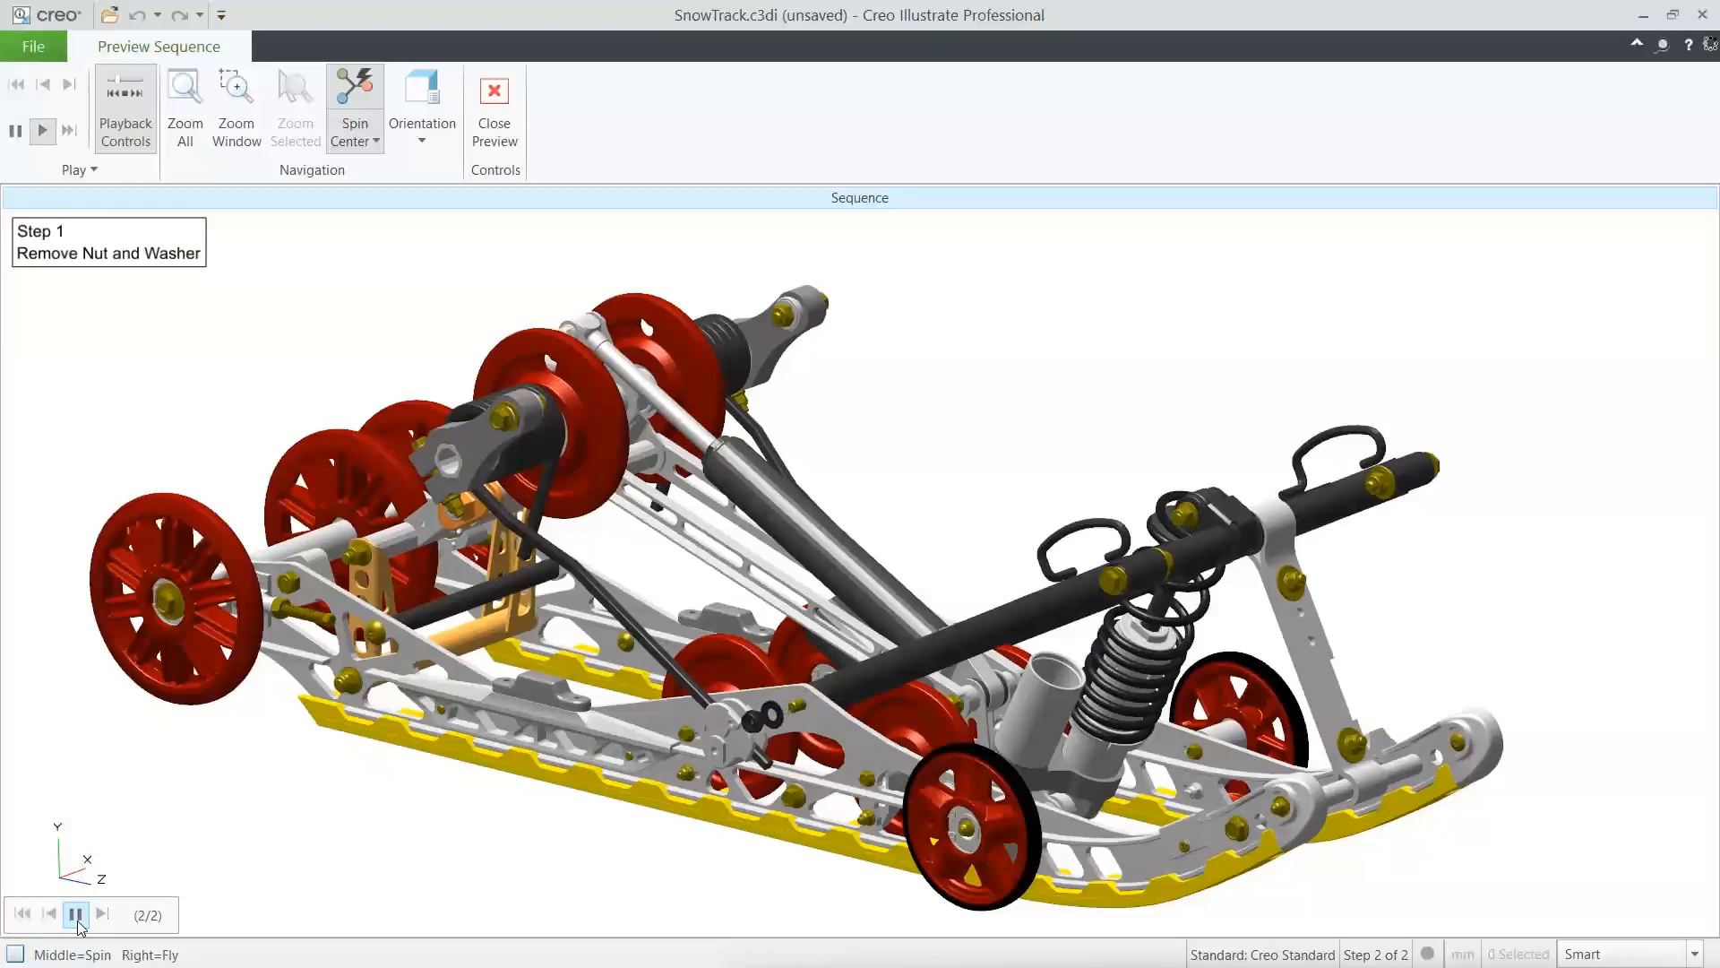
{"action": "left_click", "coordinate": [77, 920]}
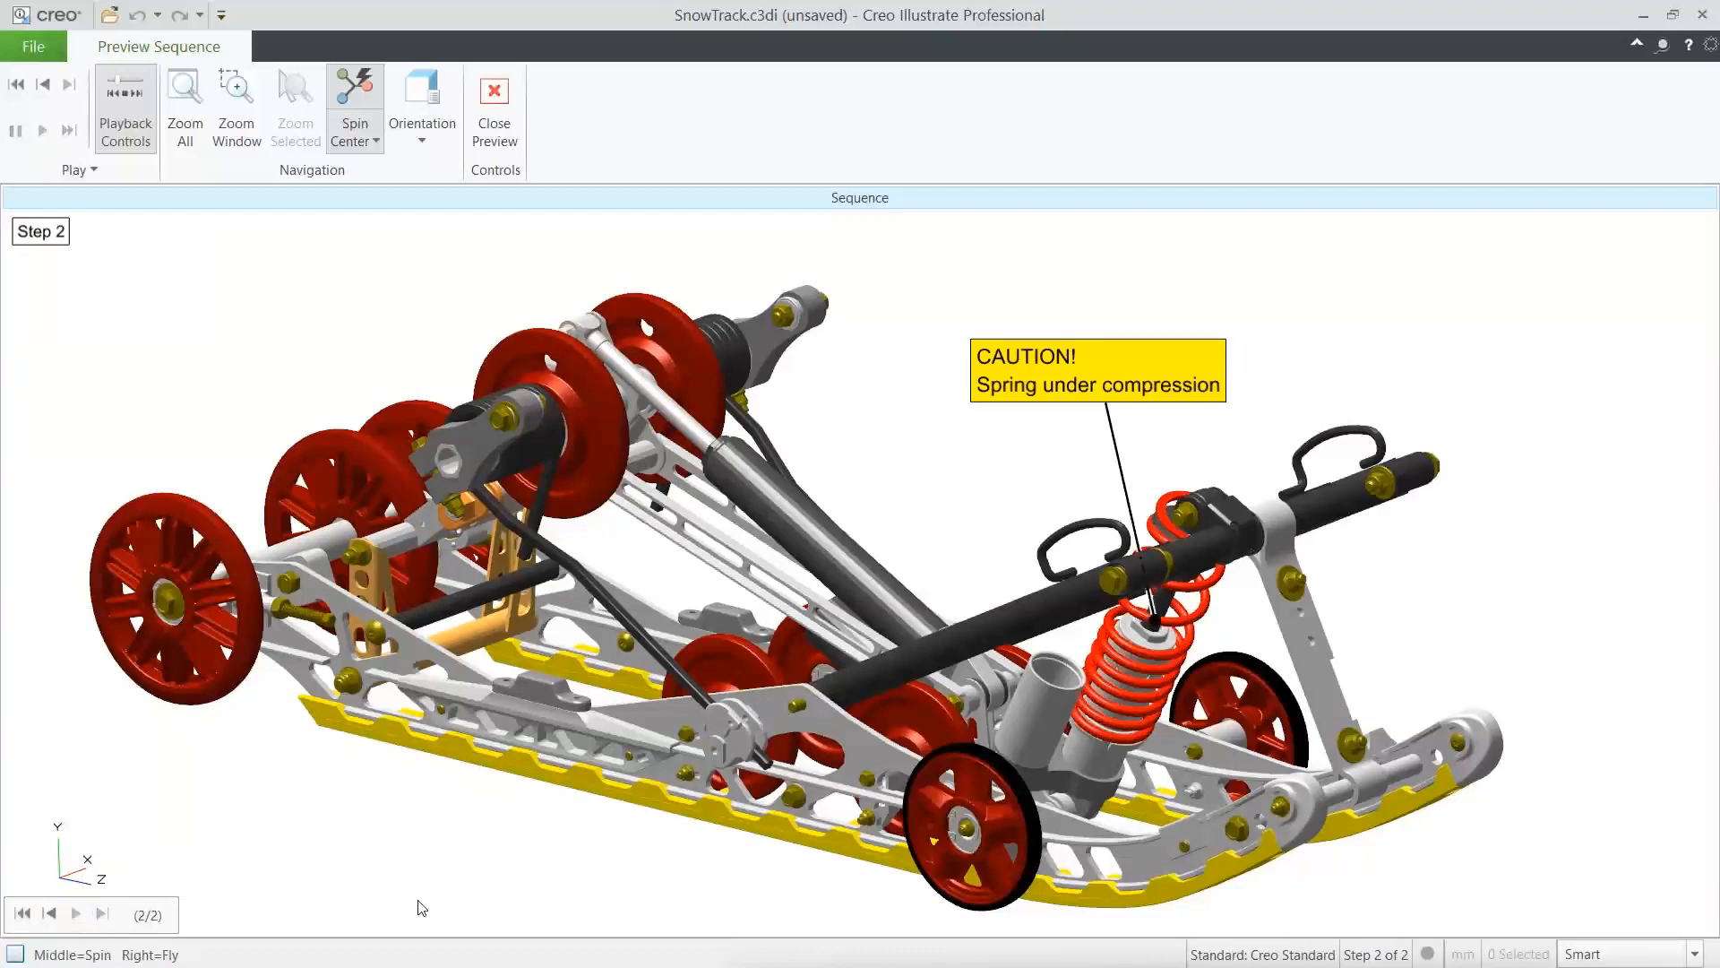
{"action": "mouse_move", "coordinate": [1127, 749]}
{"action": "middle_mouse_down"}
{"action": "mouse_move", "coordinate": [1103, 760]}
{"action": "mouse_move", "coordinate": [1144, 736]}
{"action": "mouse_move", "coordinate": [1083, 717]}
{"action": "mouse_move", "coordinate": [1130, 742]}
{"action": "middle_mouse_up"}
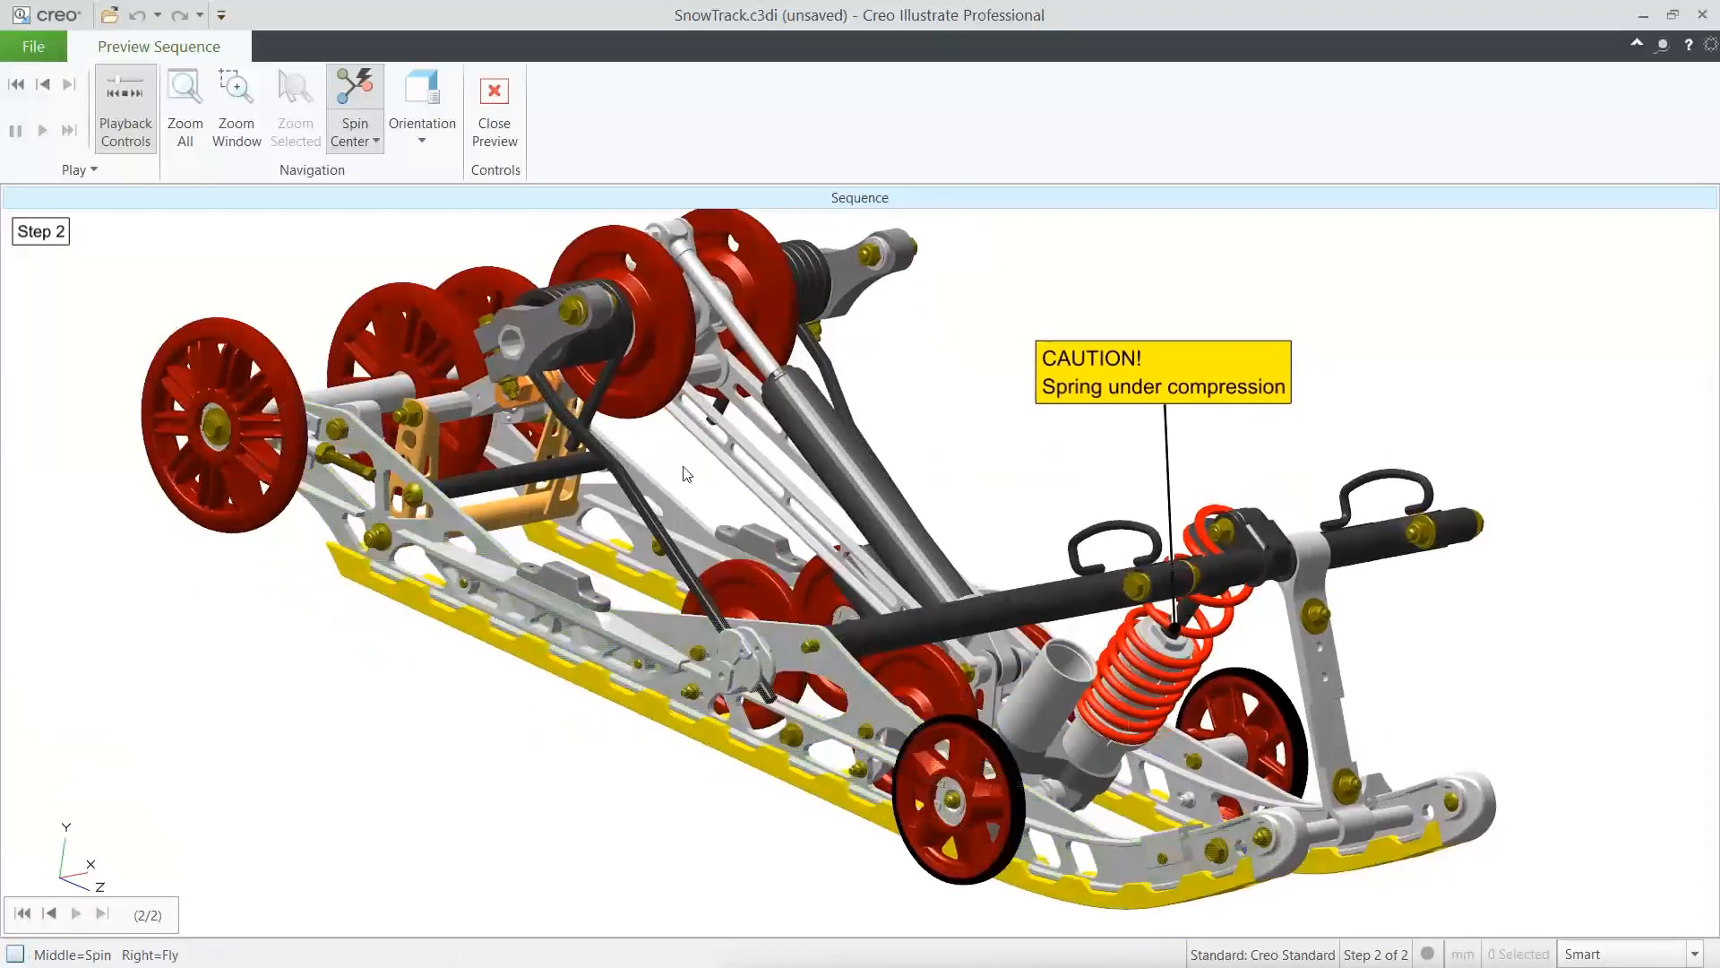
{"action": "left_click", "coordinate": [498, 142]}
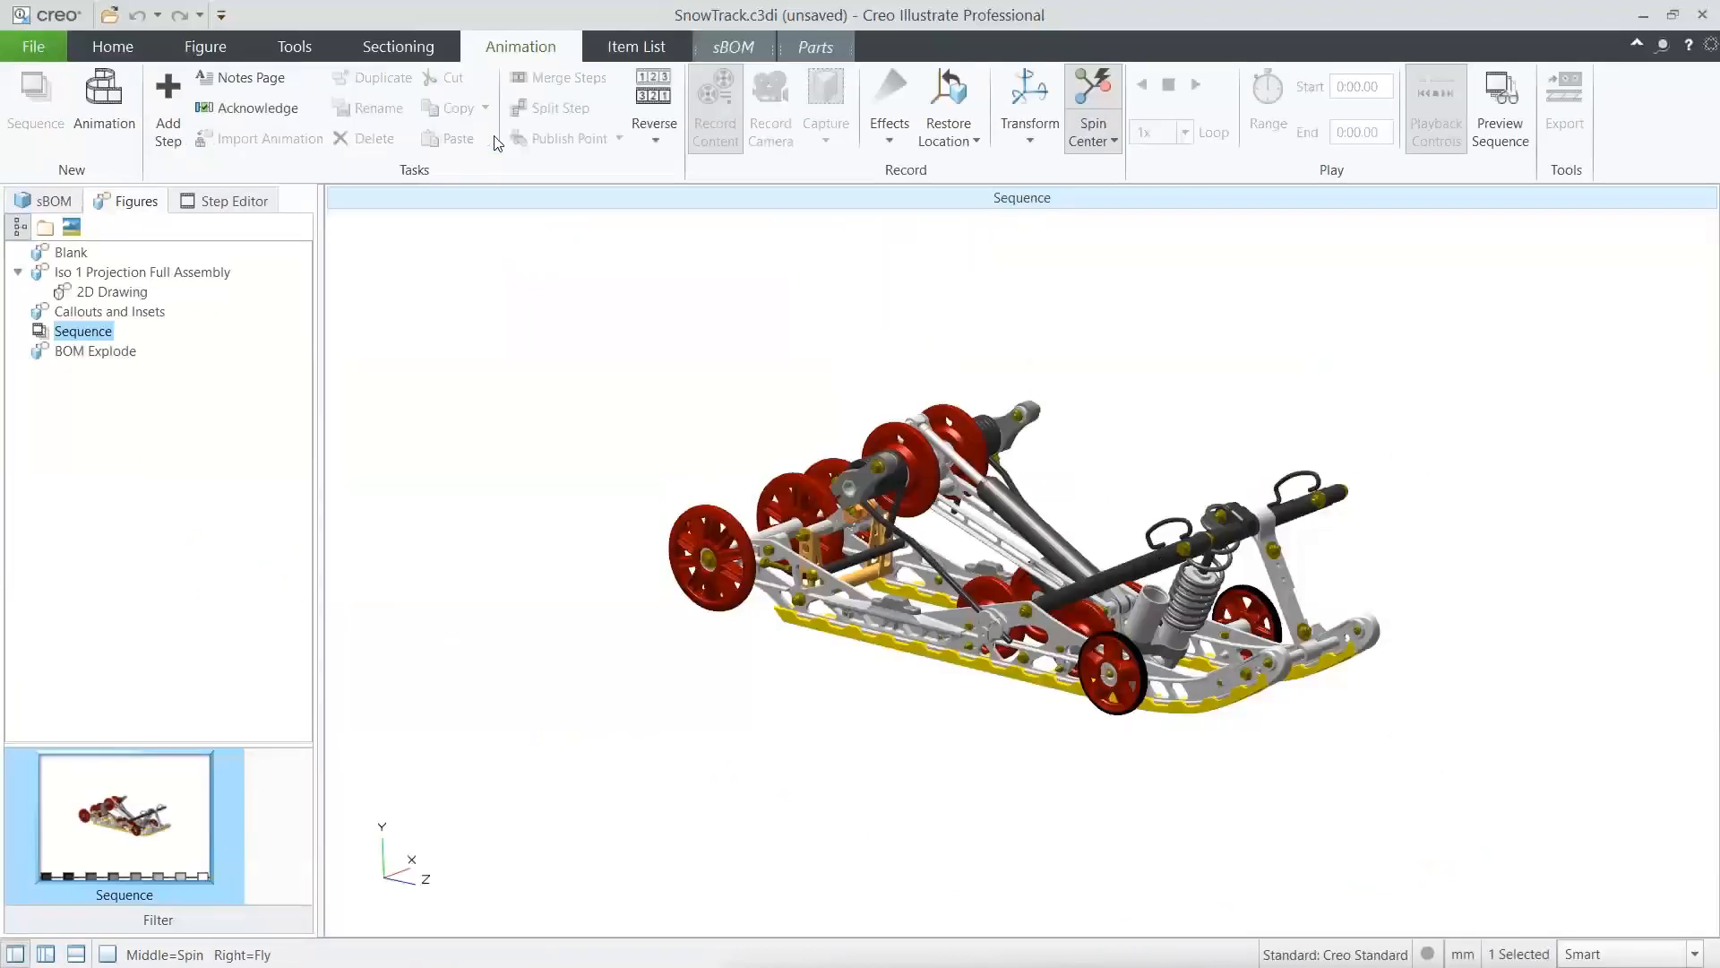
Examine the keyframe tracks of part 7547793 in Step 1 of the sequence and play that step from time 0:00.
{"action": "left_click", "coordinate": [235, 202]}
{"action": "left_click", "coordinate": [149, 490]}
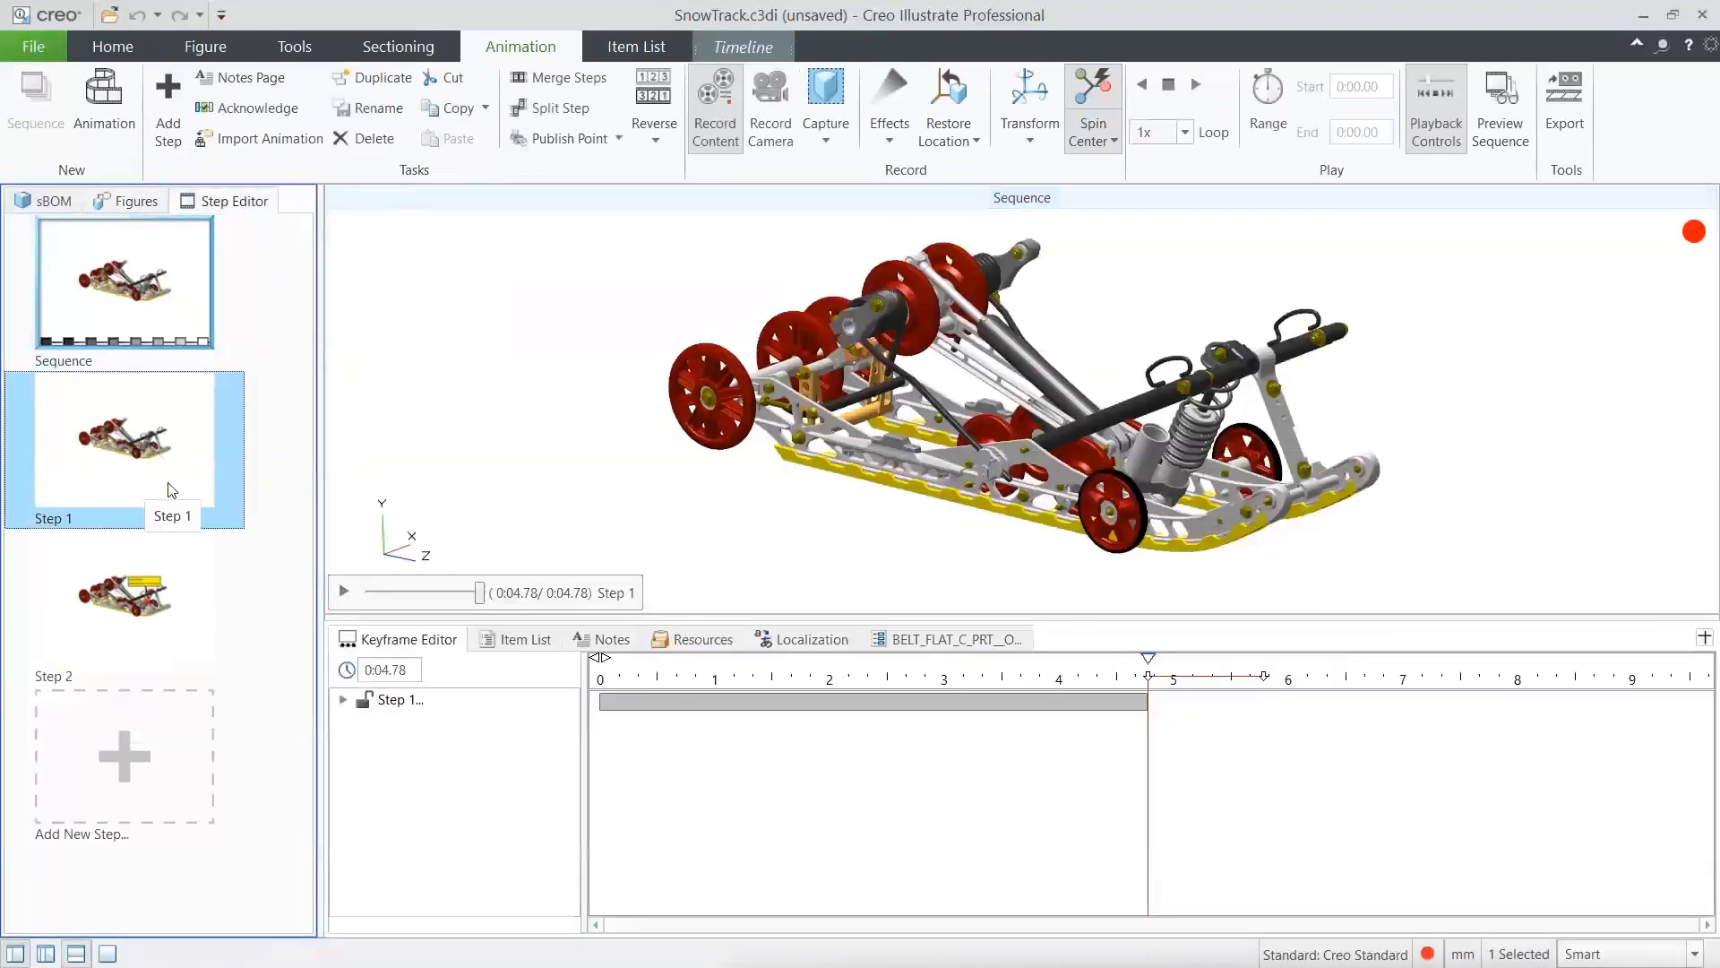
{"action": "left_click", "coordinate": [1036, 443]}
{"action": "scroll", "coordinate": [1040, 439], "scroll_direction": "up", "scroll_amount": 4}
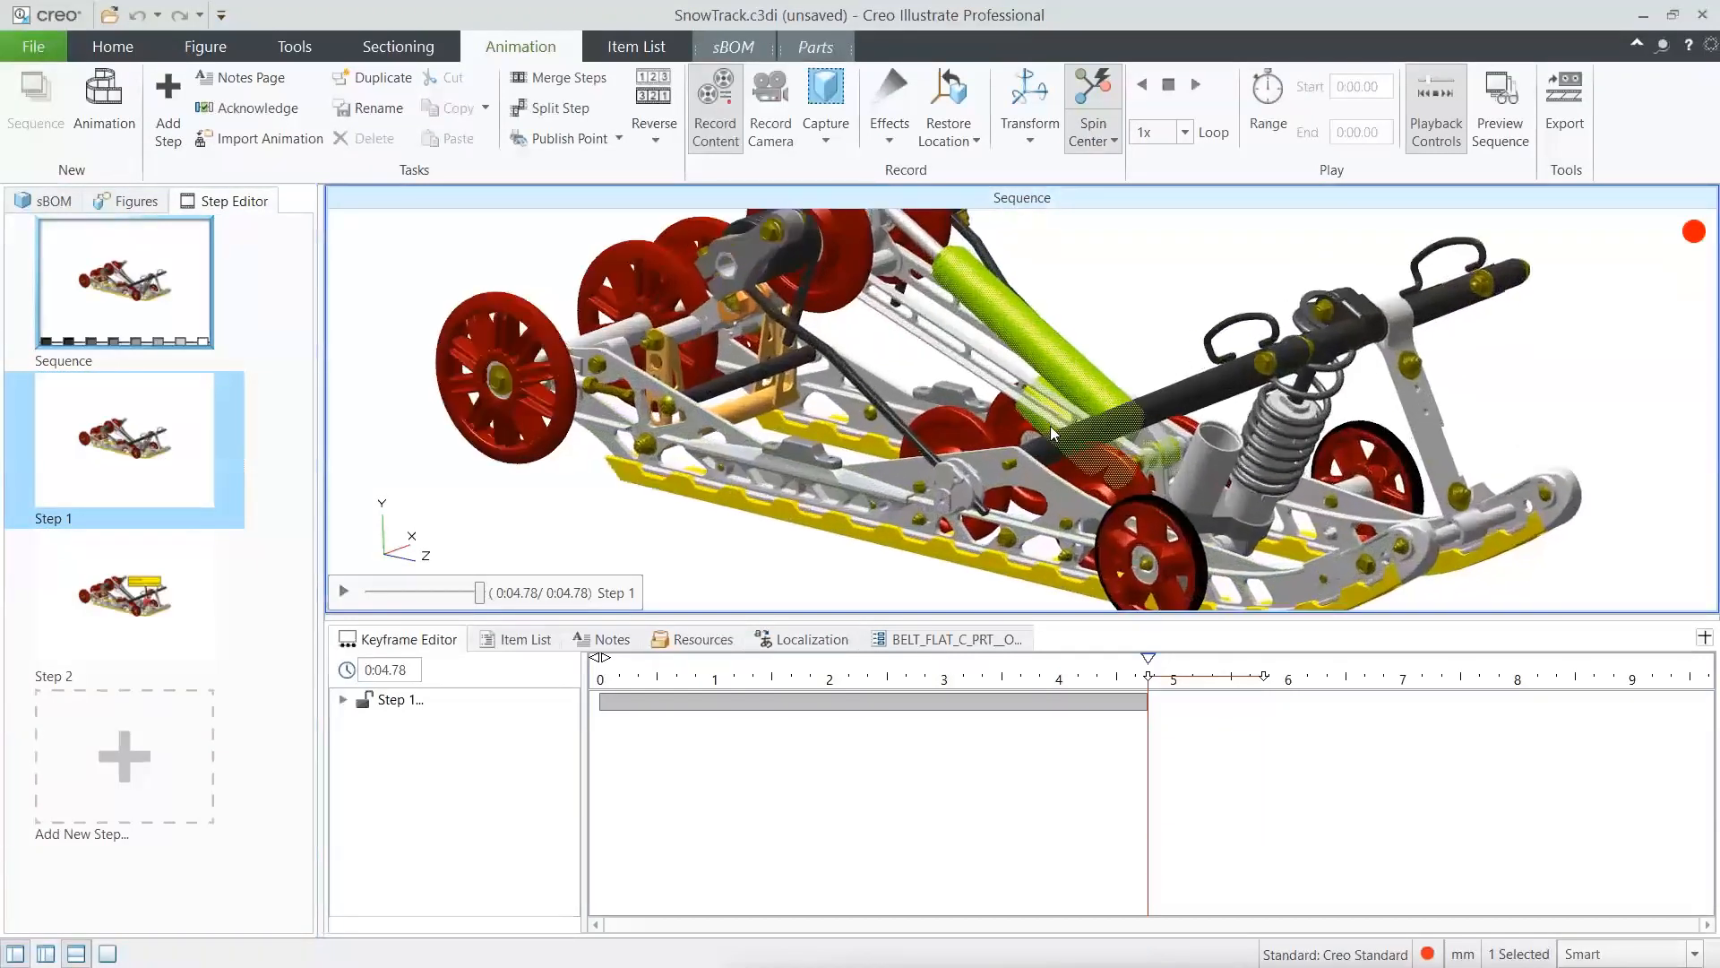
{"action": "scroll", "coordinate": [1053, 433], "scroll_direction": "up", "scroll_amount": 3}
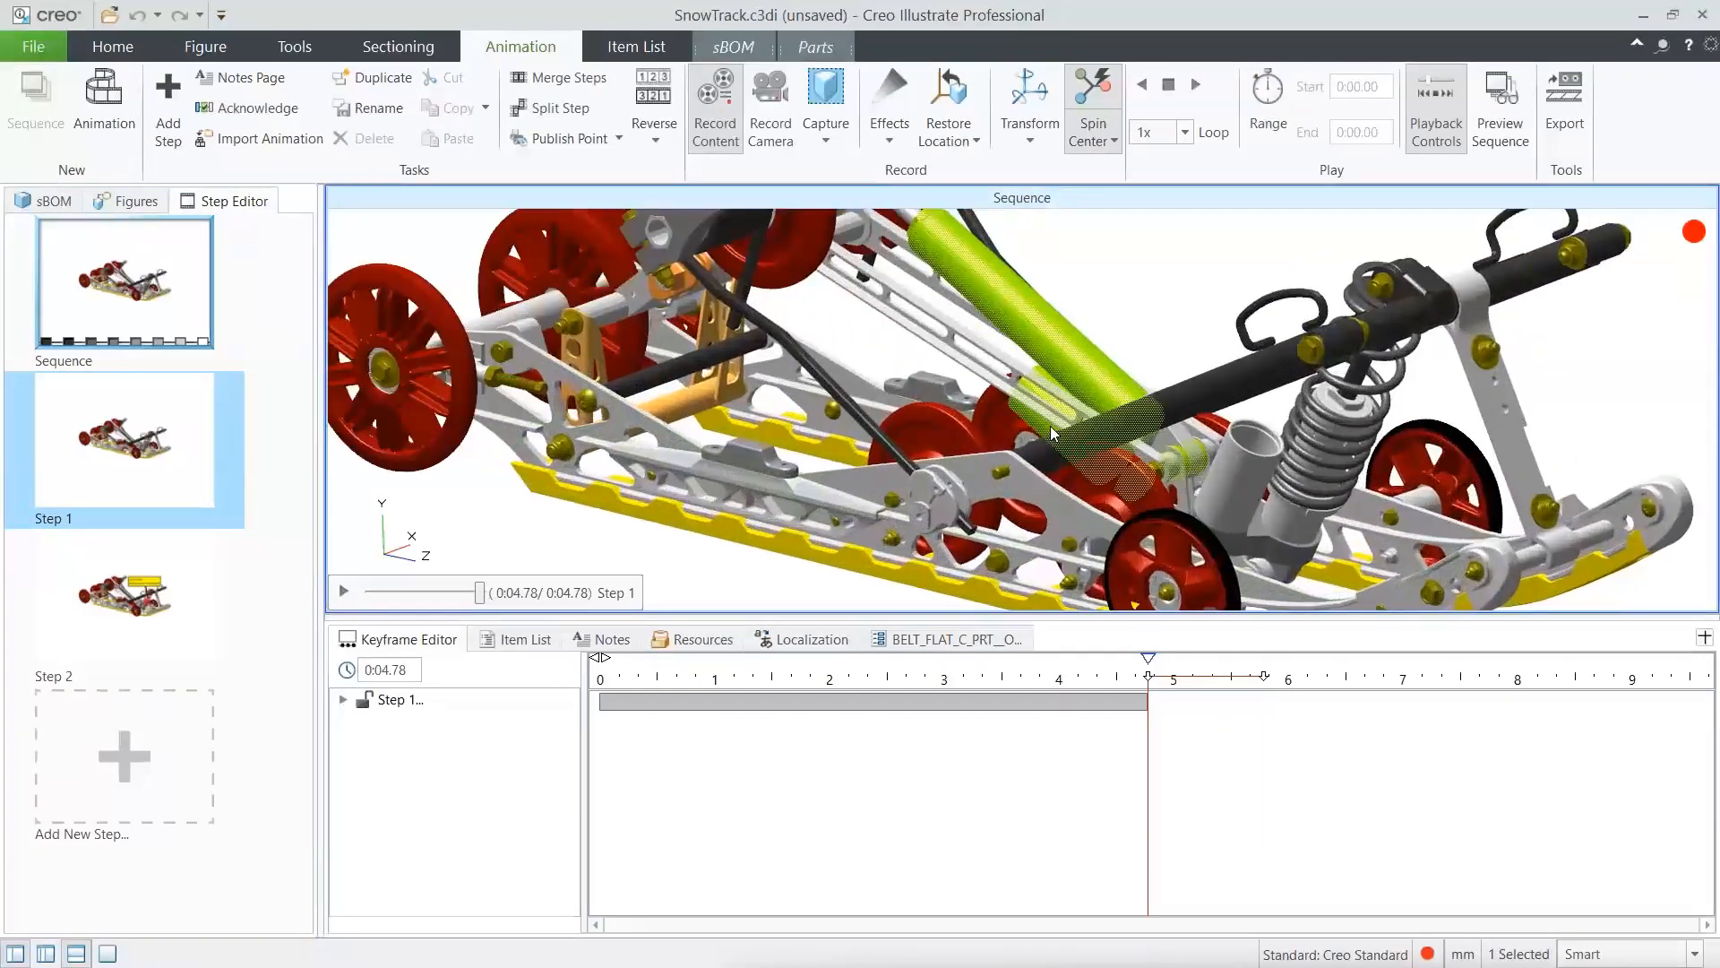
{"action": "left_click", "coordinate": [344, 701]}
{"action": "left_click", "coordinate": [365, 721]}
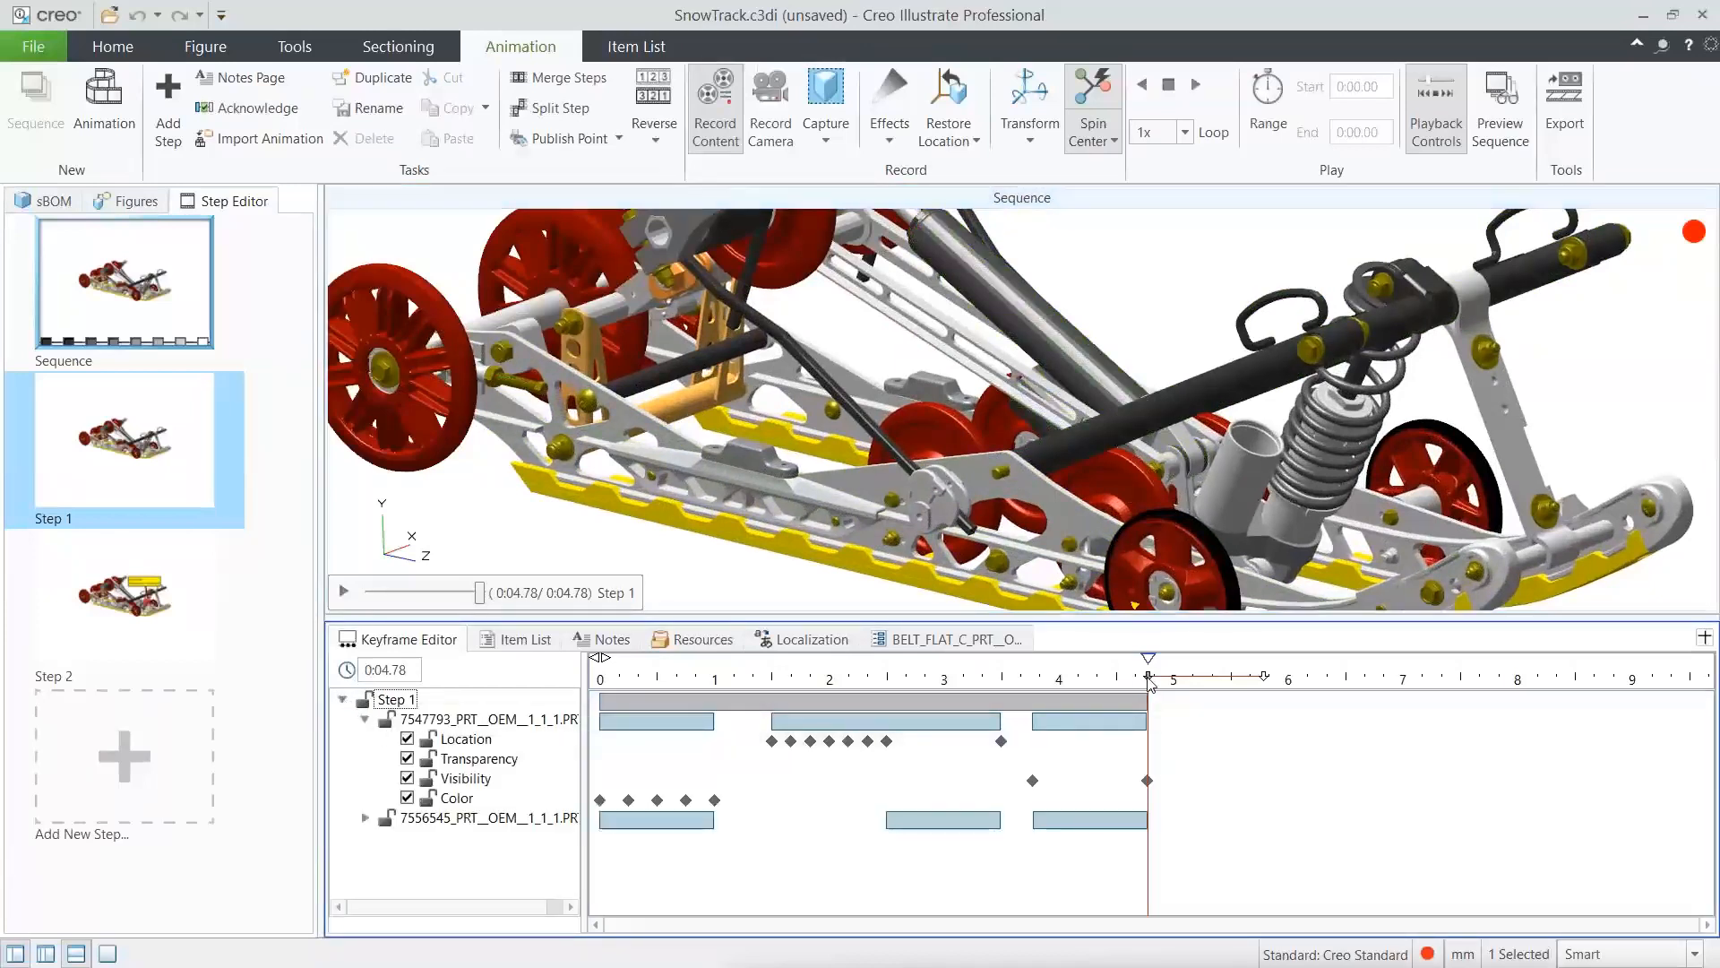
{"action": "left_click_drag", "start_coordinate": [1150, 682], "coordinate": [592, 695]}
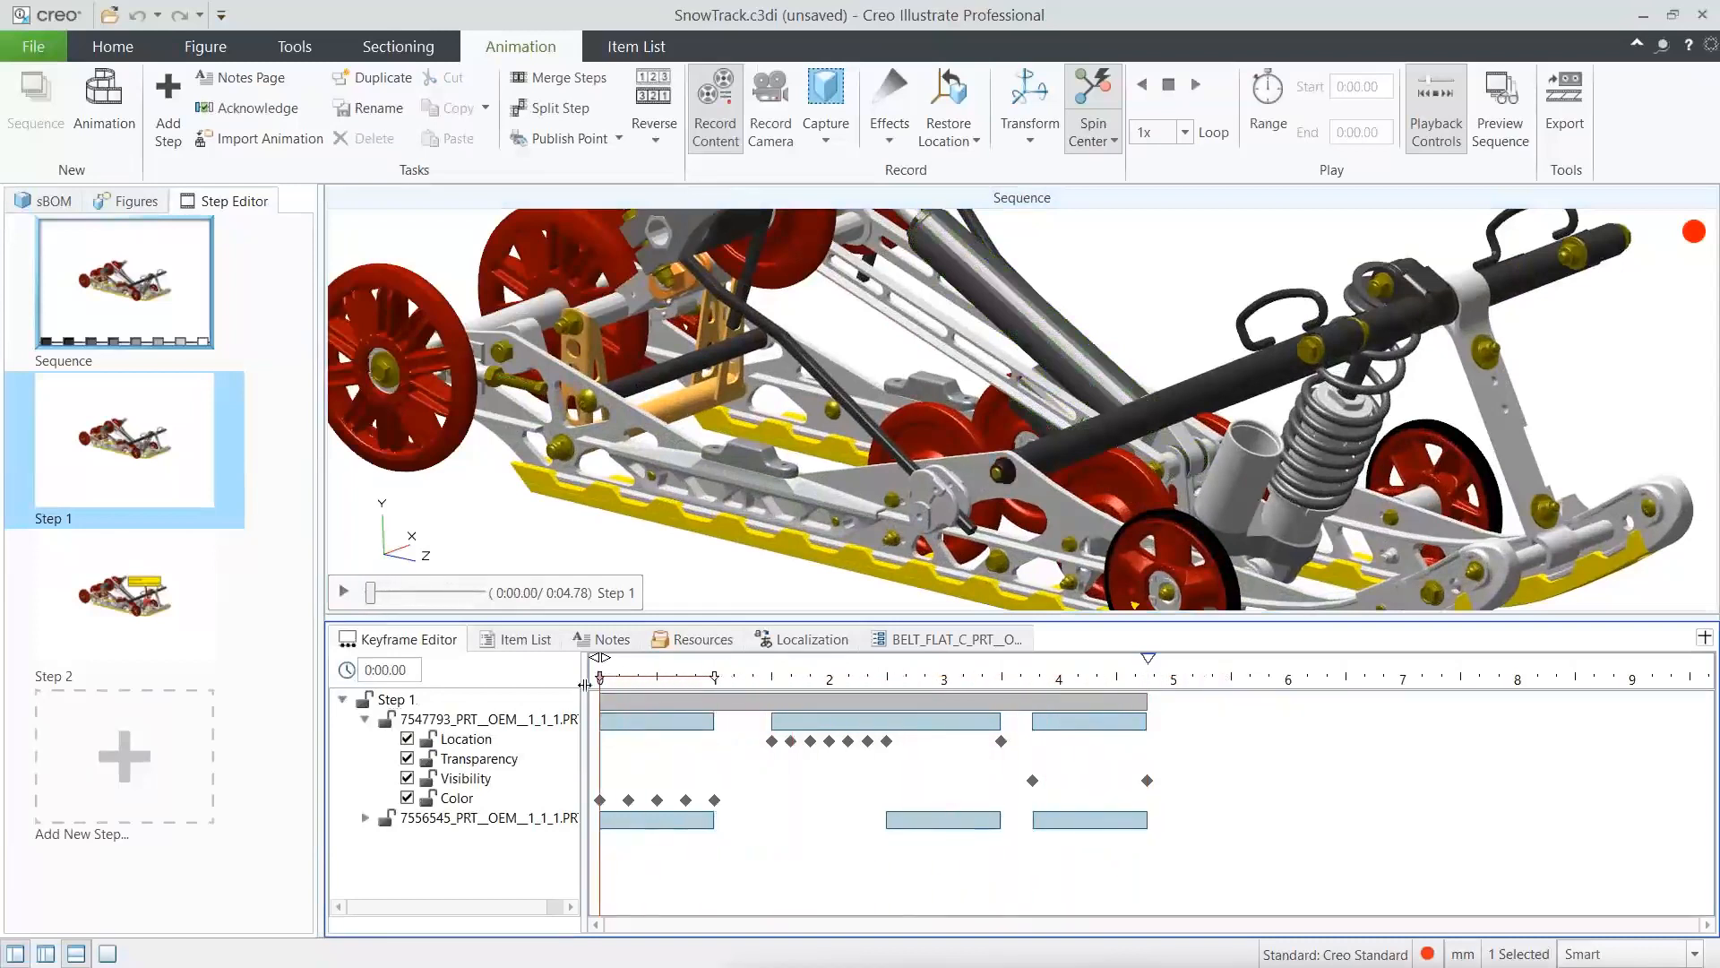
{"action": "left_click", "coordinate": [343, 592]}
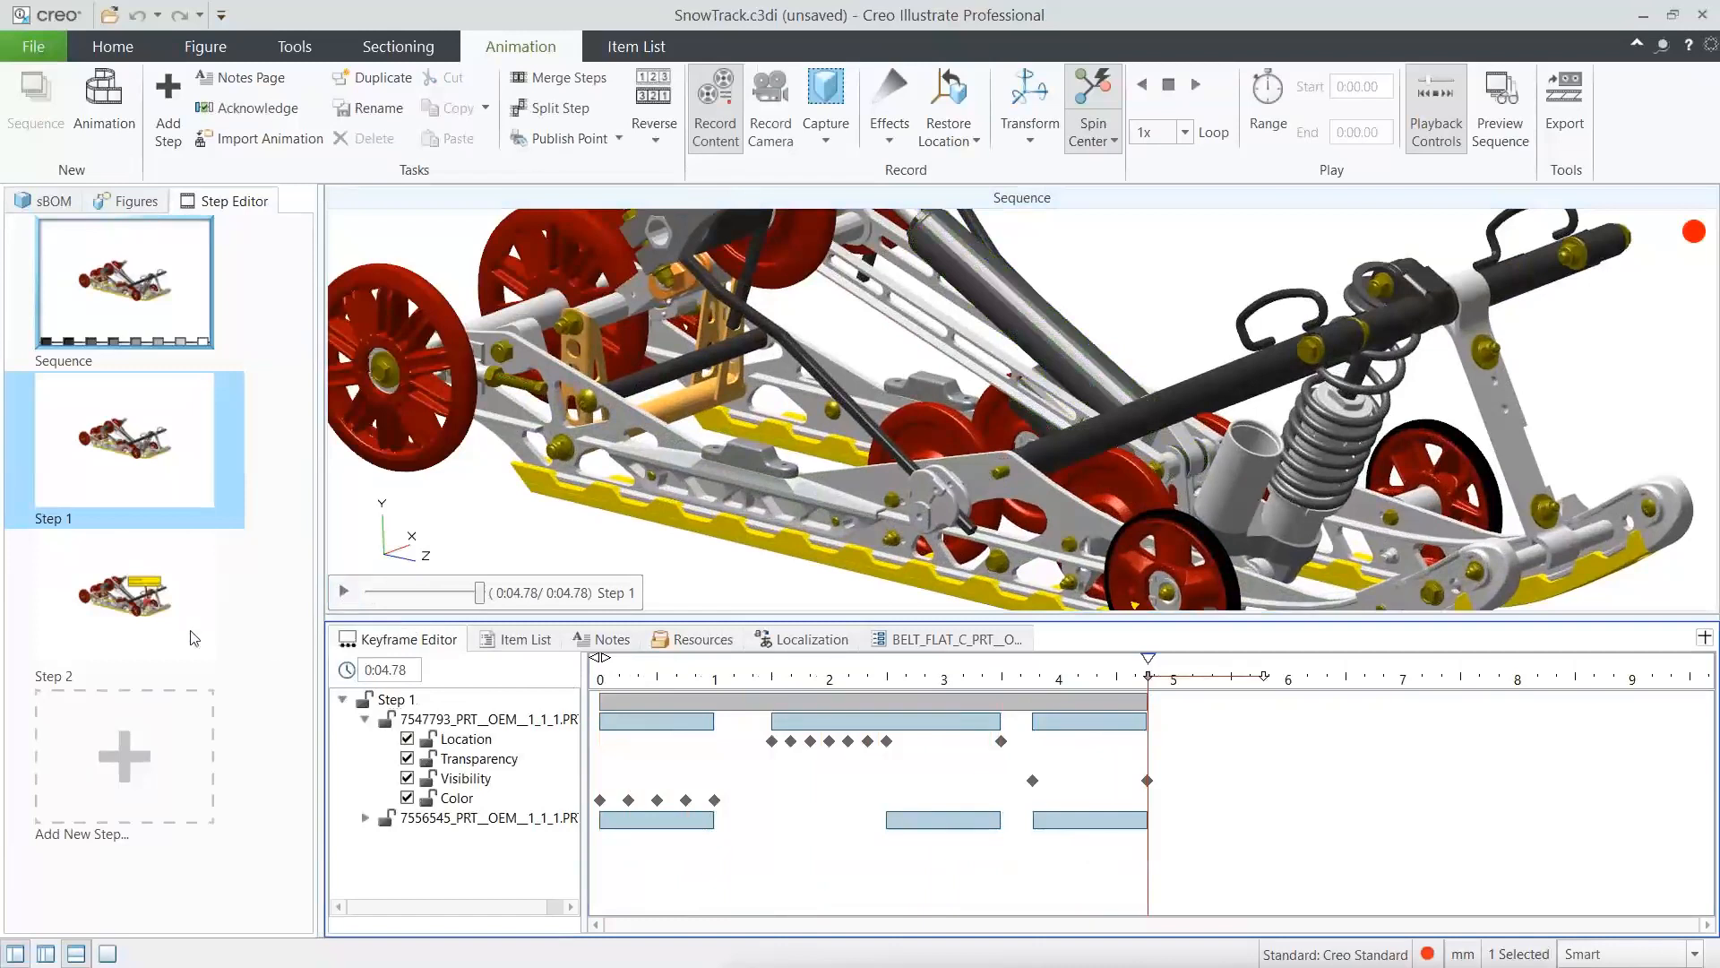
Select Step 2 of the sequence, bring its spring caution callout into view and play the step.
{"action": "left_click", "coordinate": [139, 619]}
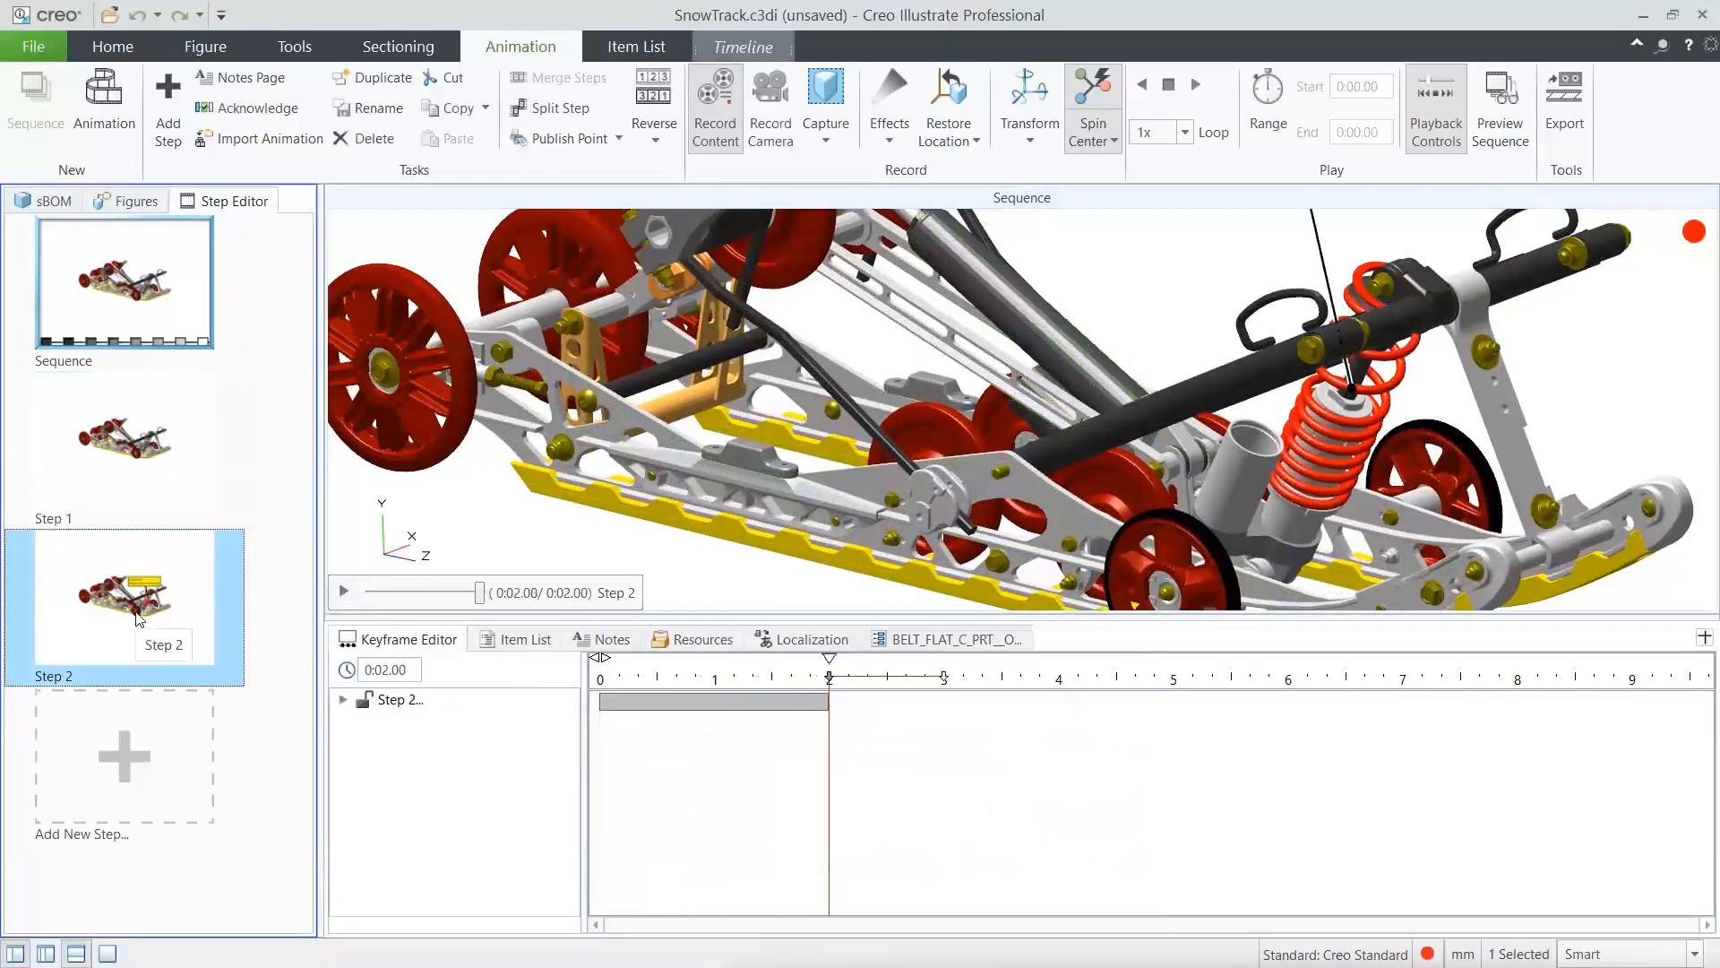
{"action": "middle_click_drag", "start_coordinate": [1111, 333], "coordinate": [1033, 478]}
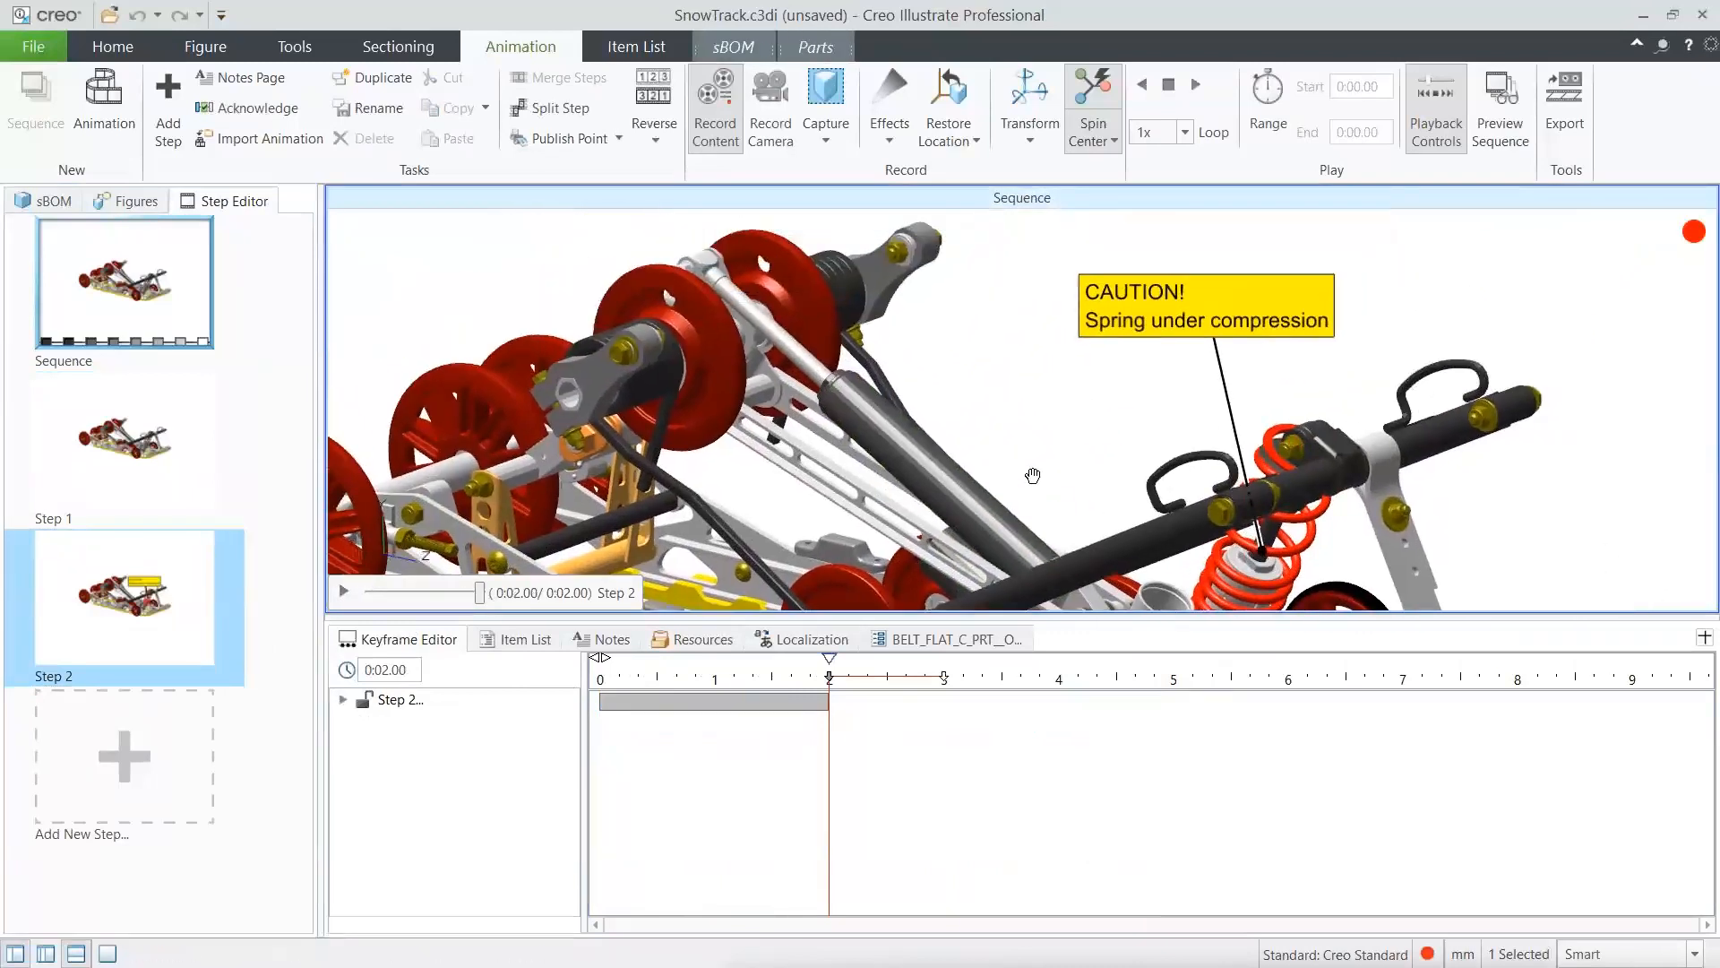
{"action": "left_click", "coordinate": [344, 591]}
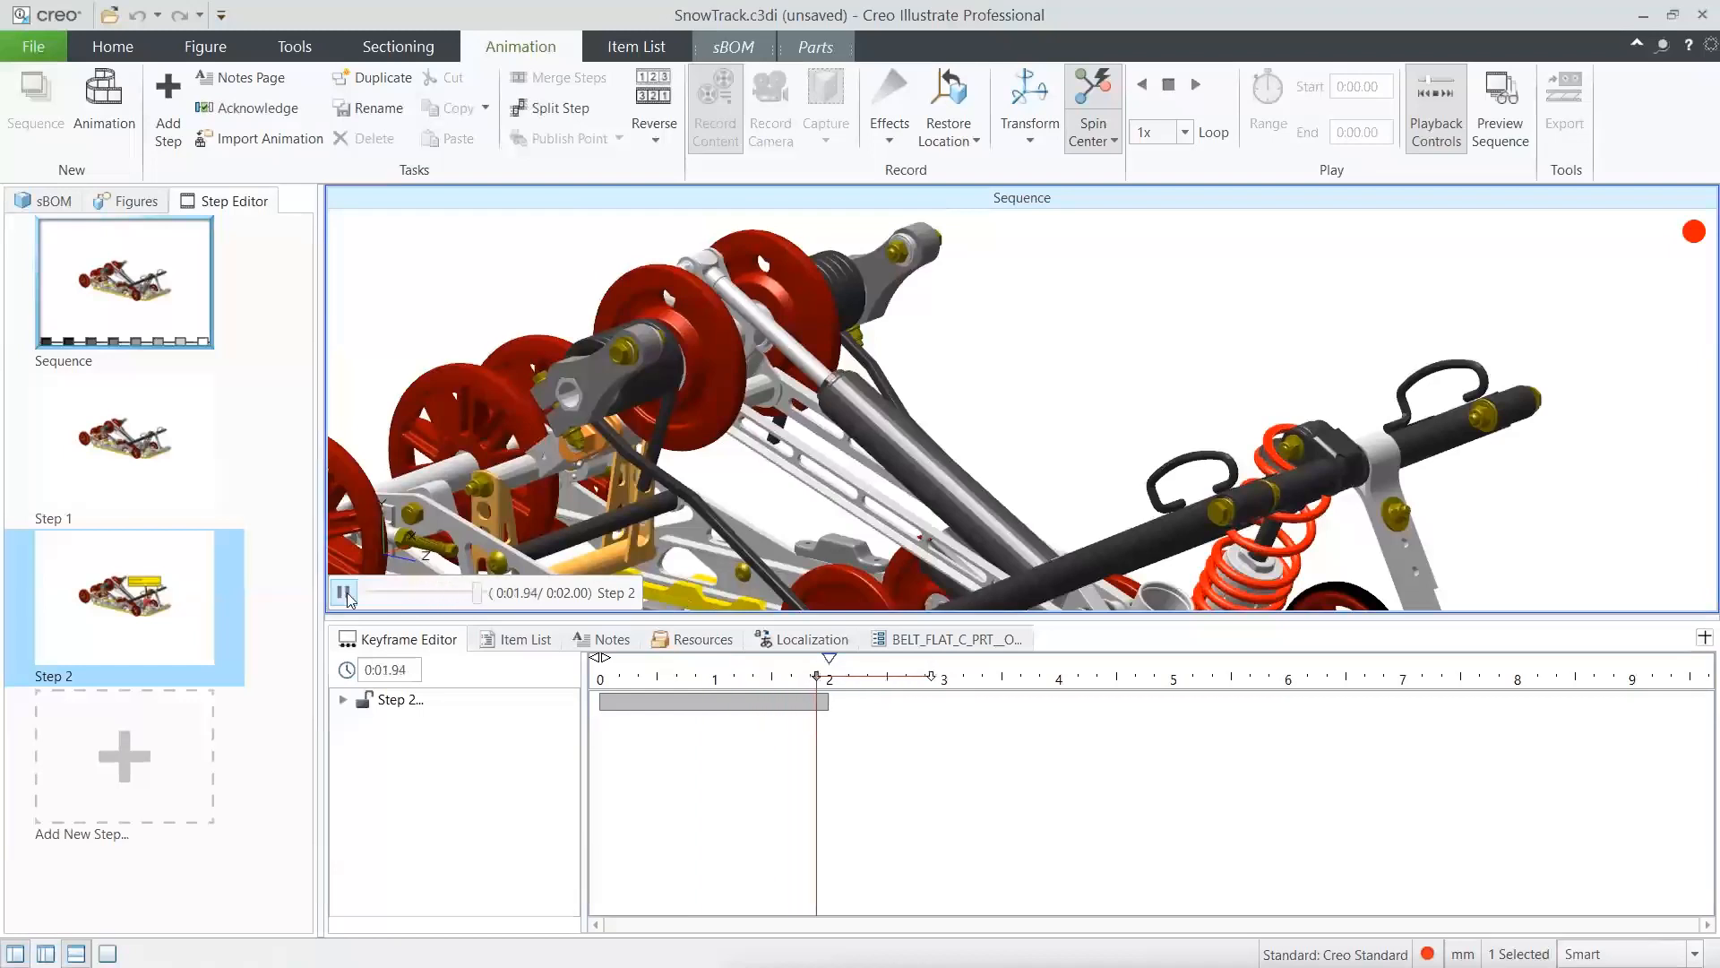
Add Step 3 to the sequence and apply a Fade Out effect to the spring compression caution callout.
{"action": "left_click", "coordinate": [140, 755]}
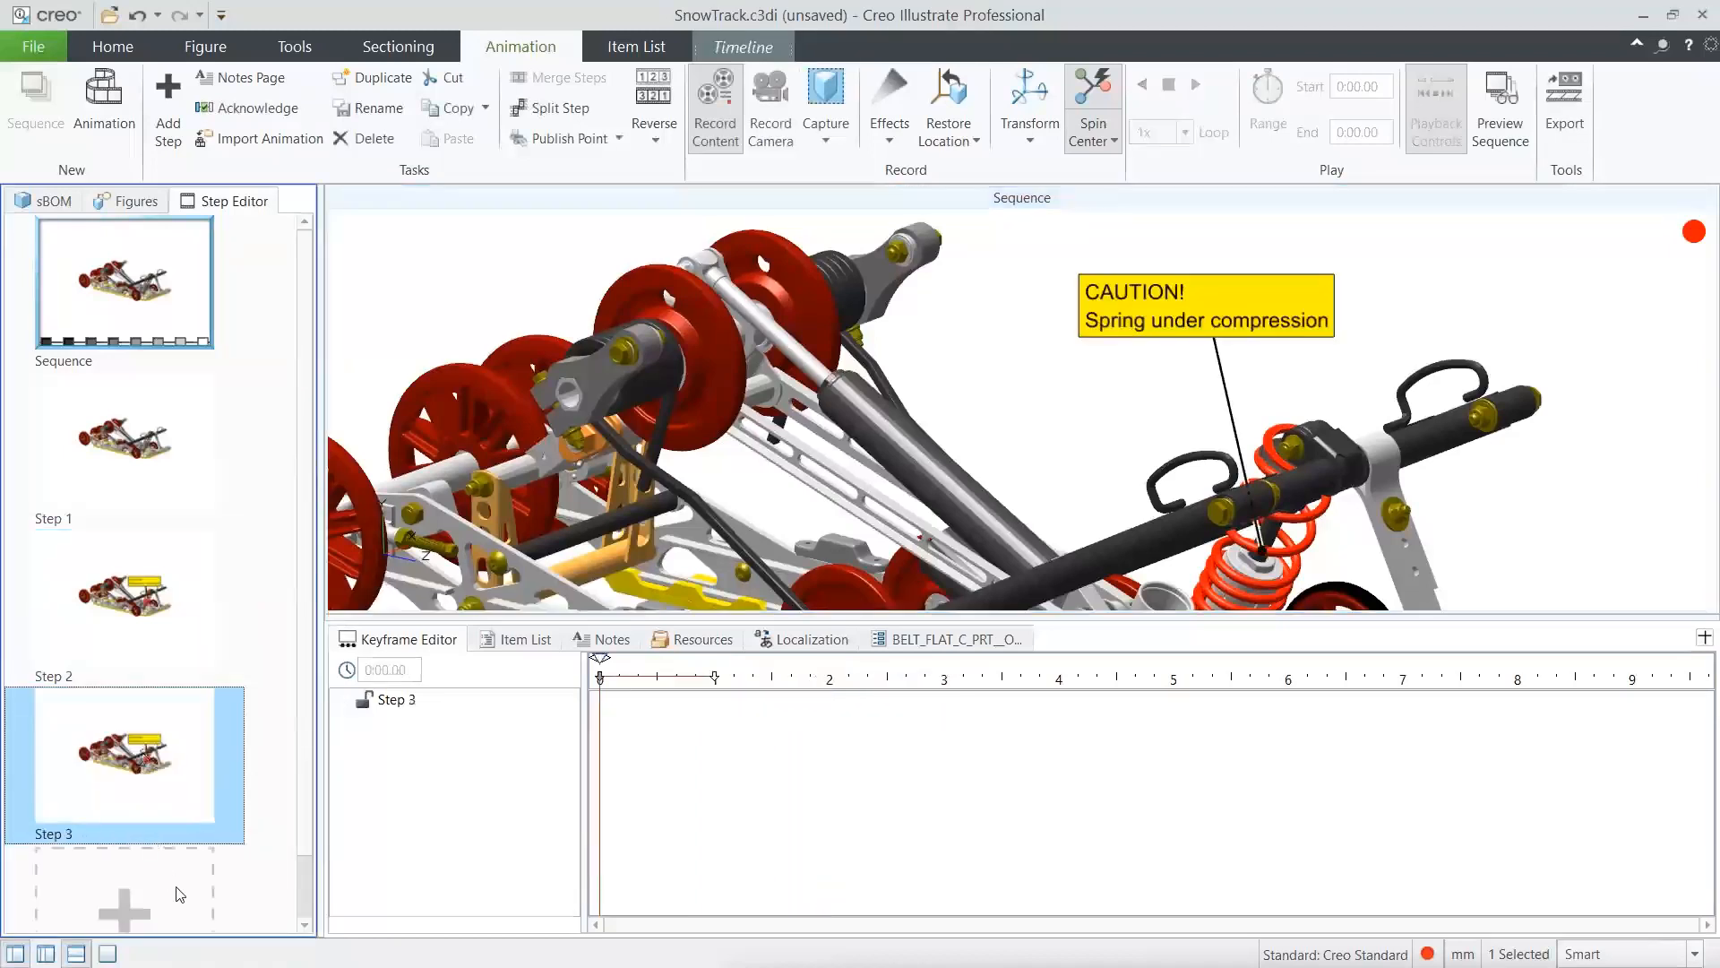
{"action": "left_click", "coordinate": [1167, 333]}
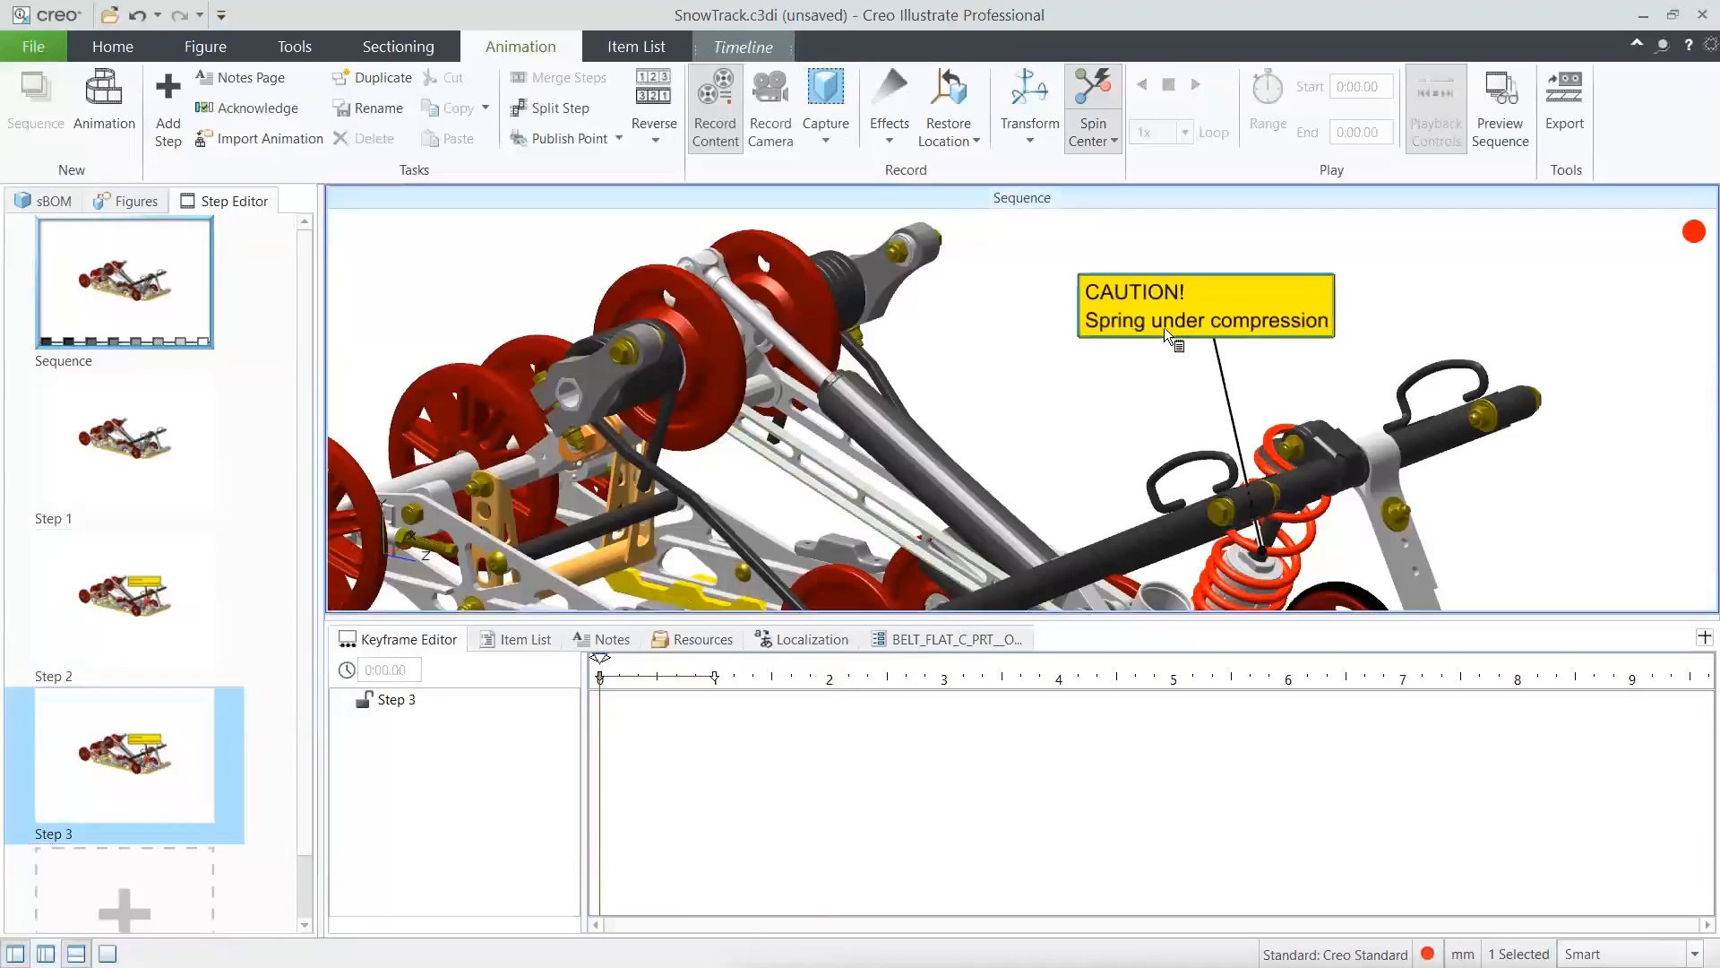
{"action": "left_click", "coordinate": [895, 140]}
{"action": "left_click", "coordinate": [926, 236]}
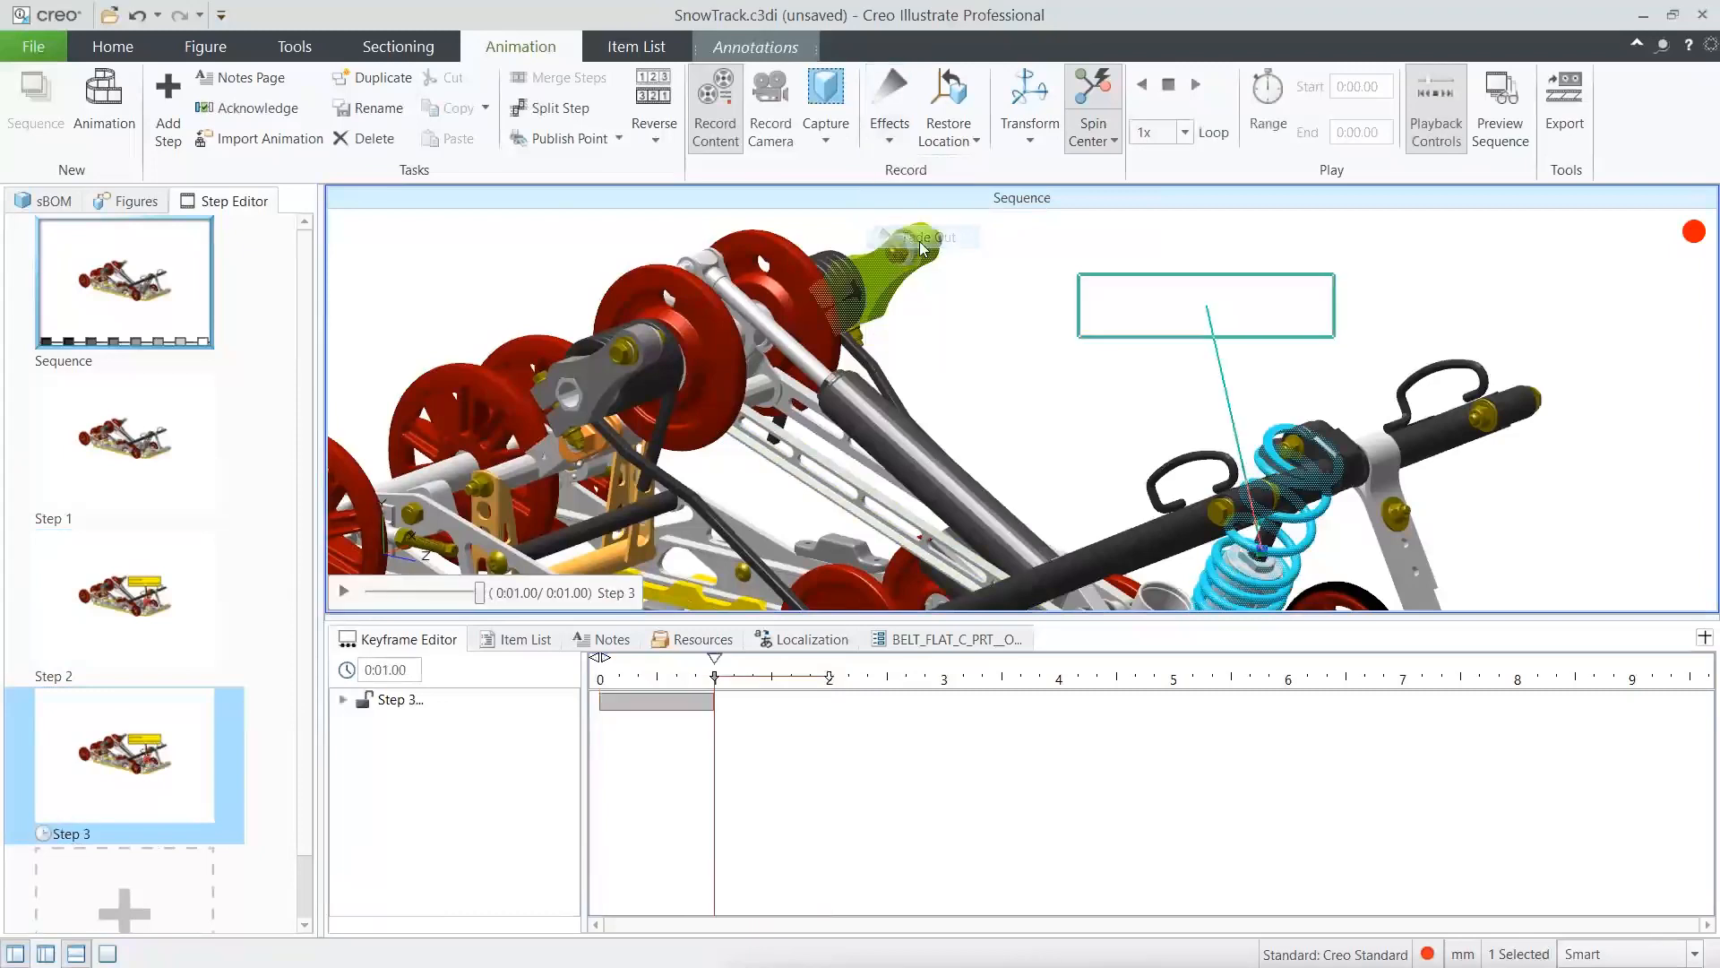
{"action": "left_click", "coordinate": [1396, 285]}
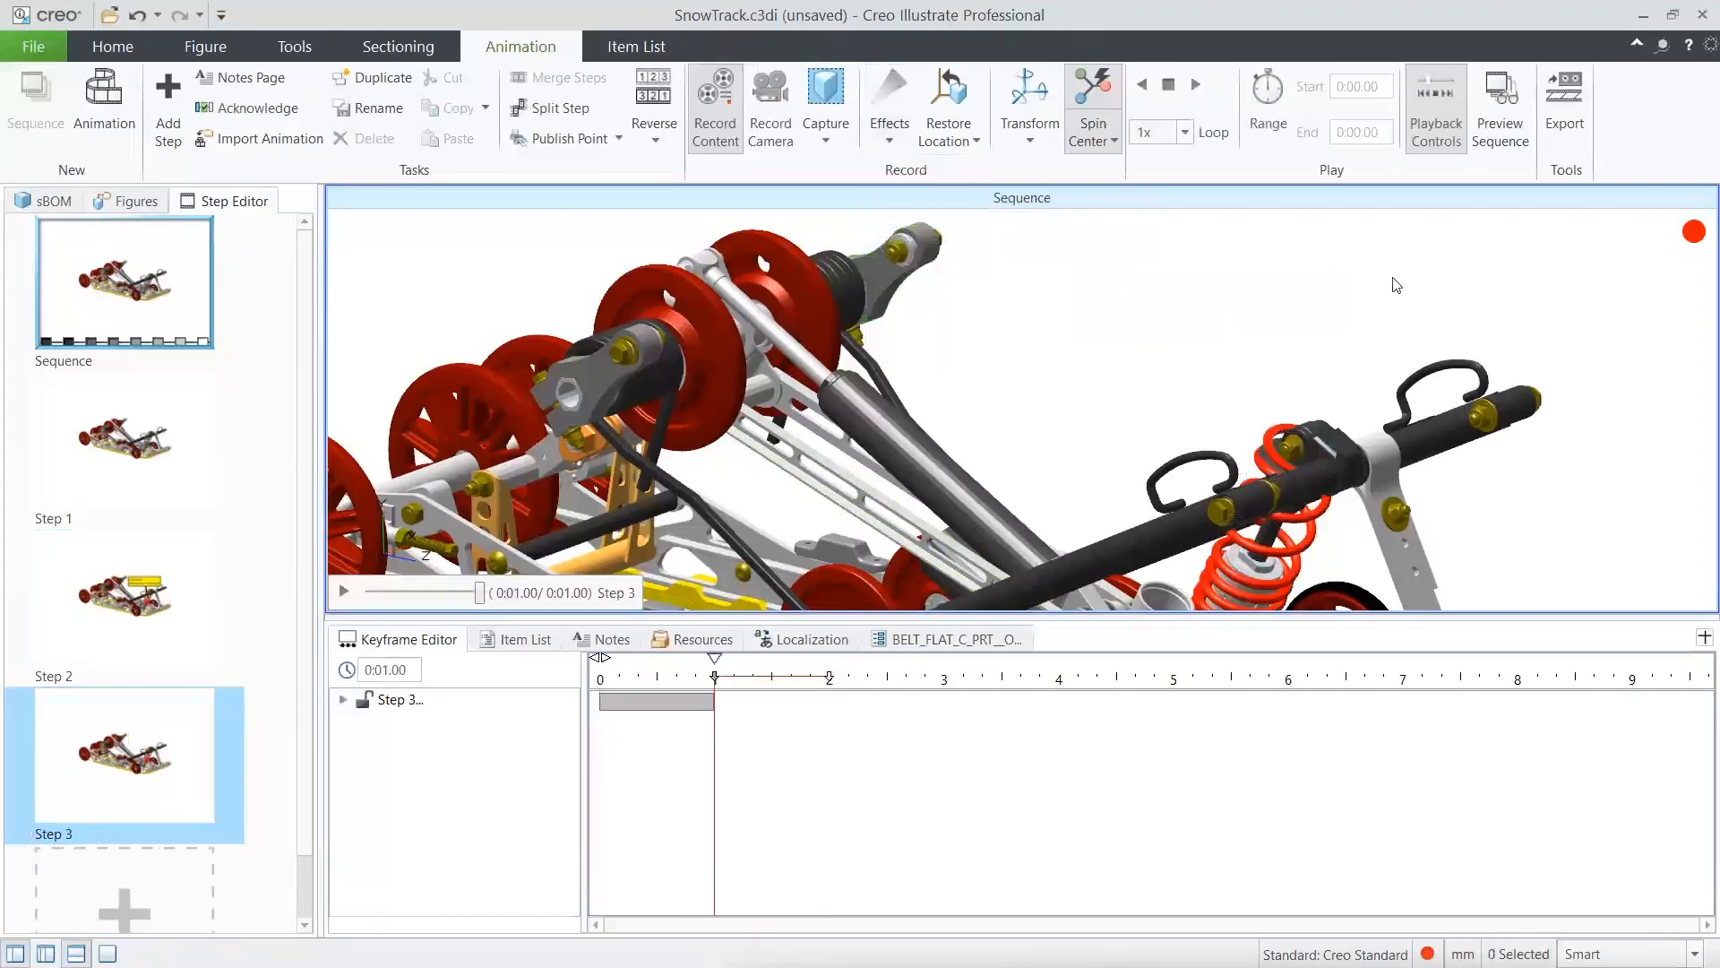
Add a Color effect in Step 3 that turns the bolt on the upright link below the crossbar red (255, 0, 0).
{"action": "left_click", "coordinate": [1398, 516]}
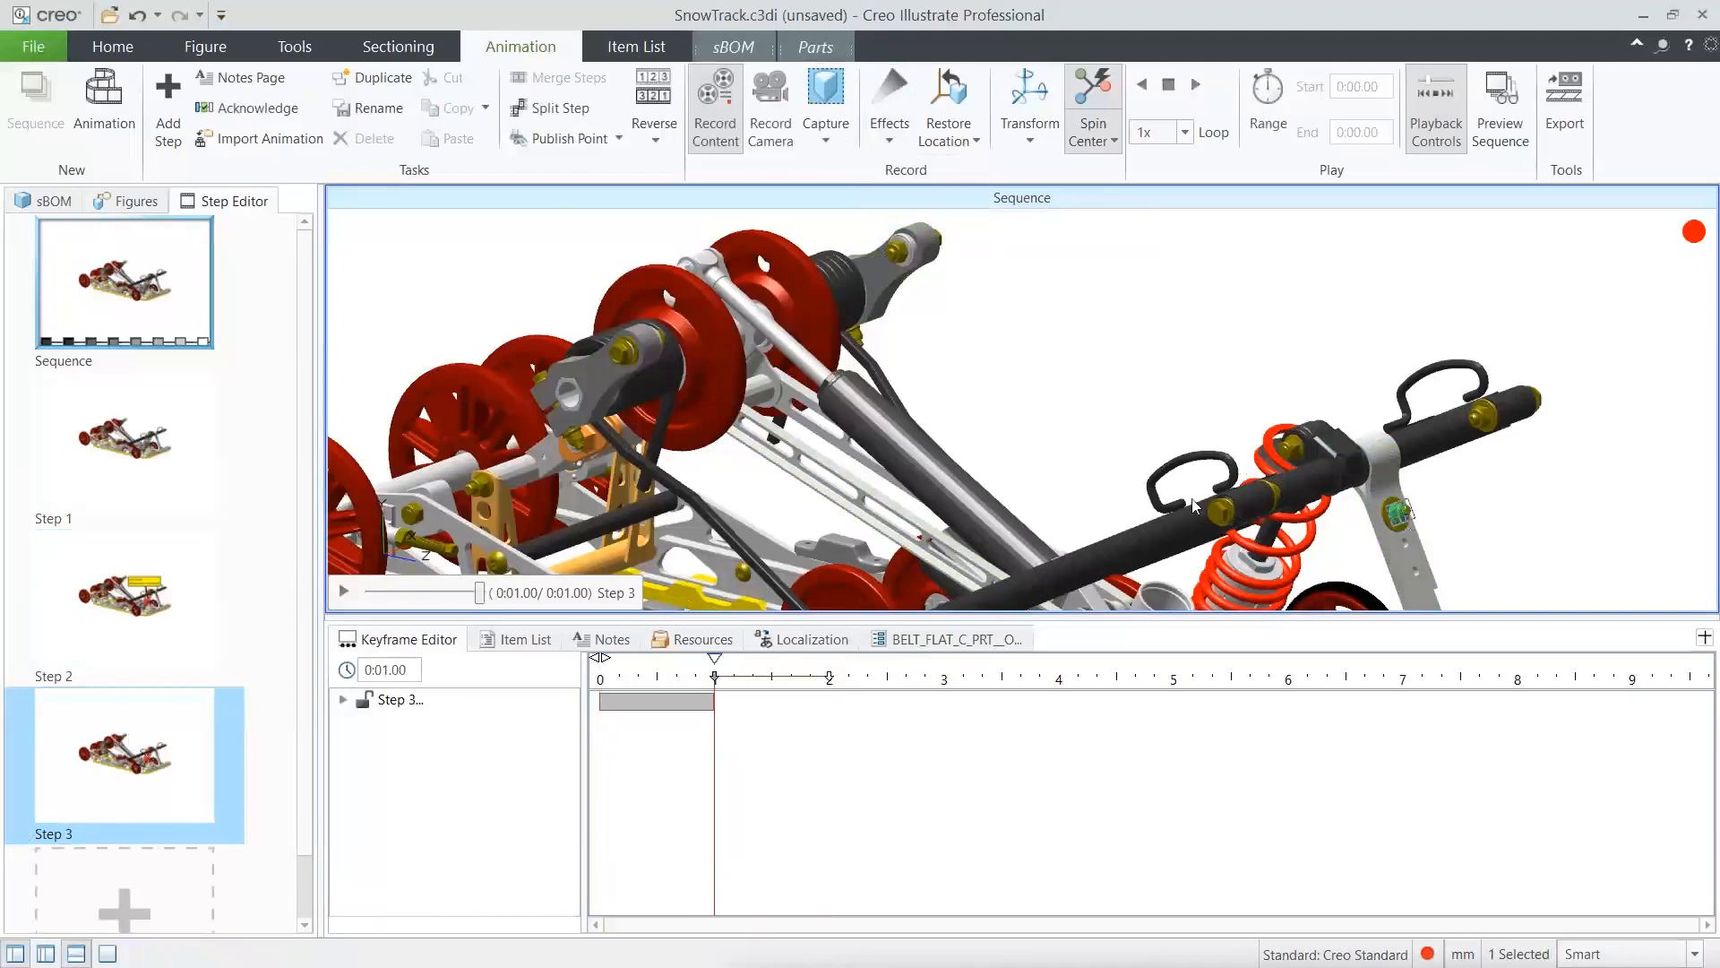
{"action": "left_click", "coordinate": [896, 152]}
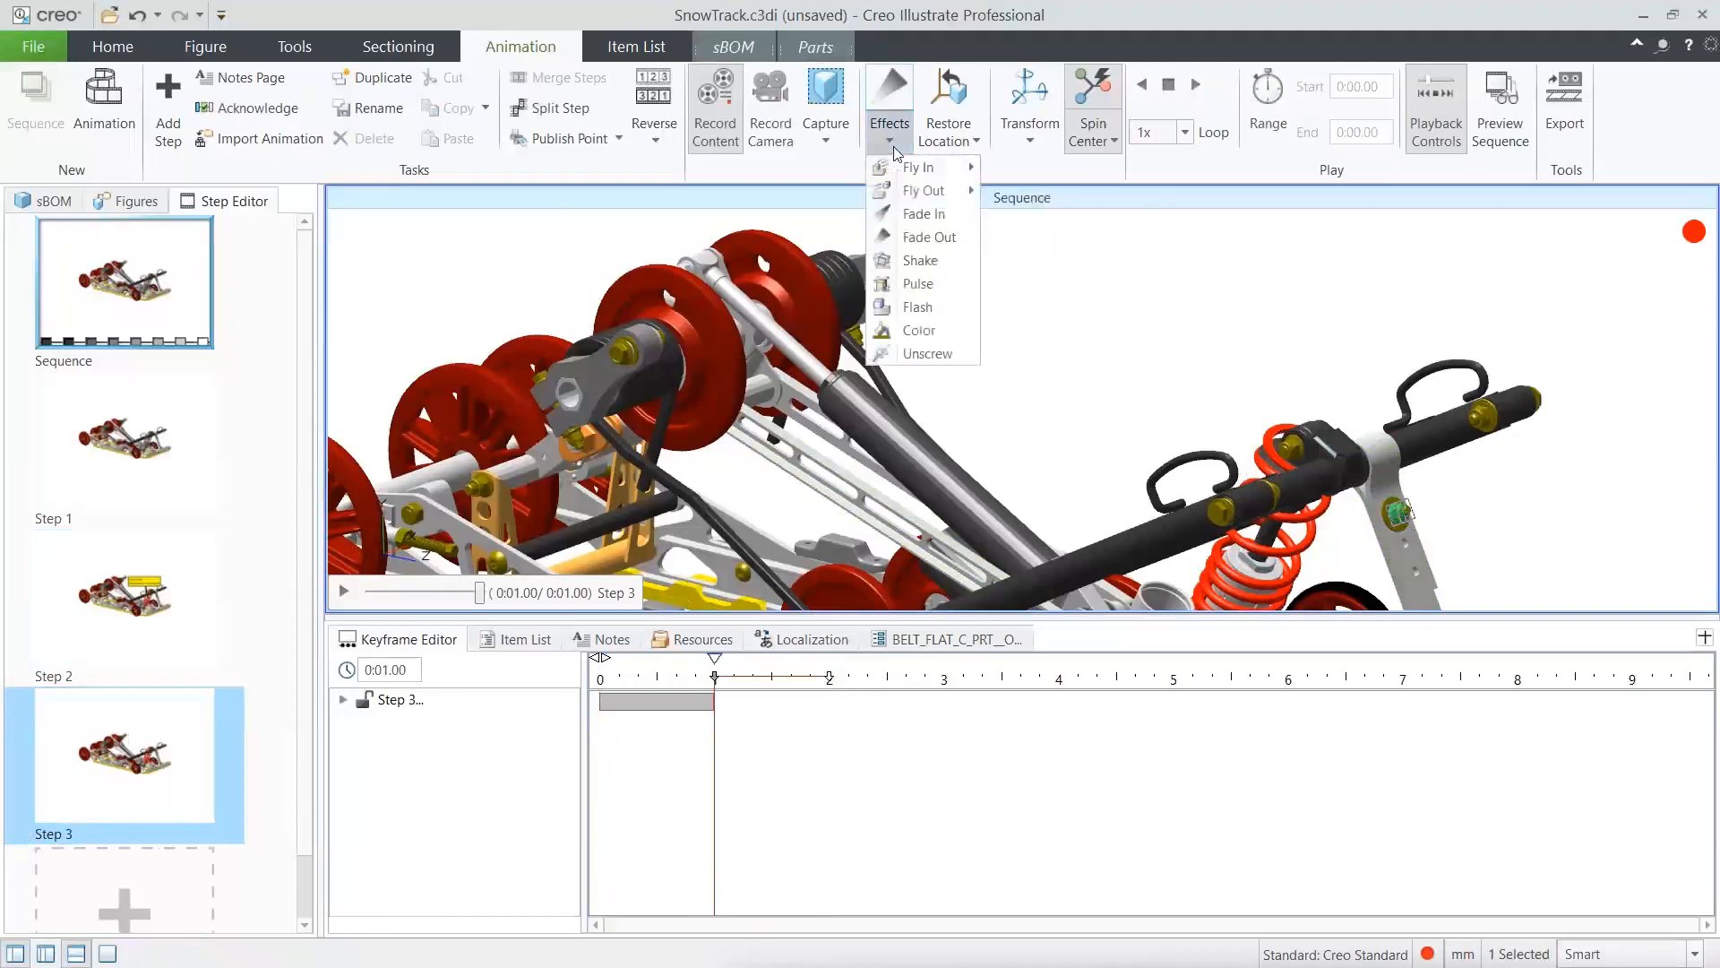
{"action": "left_click", "coordinate": [912, 331]}
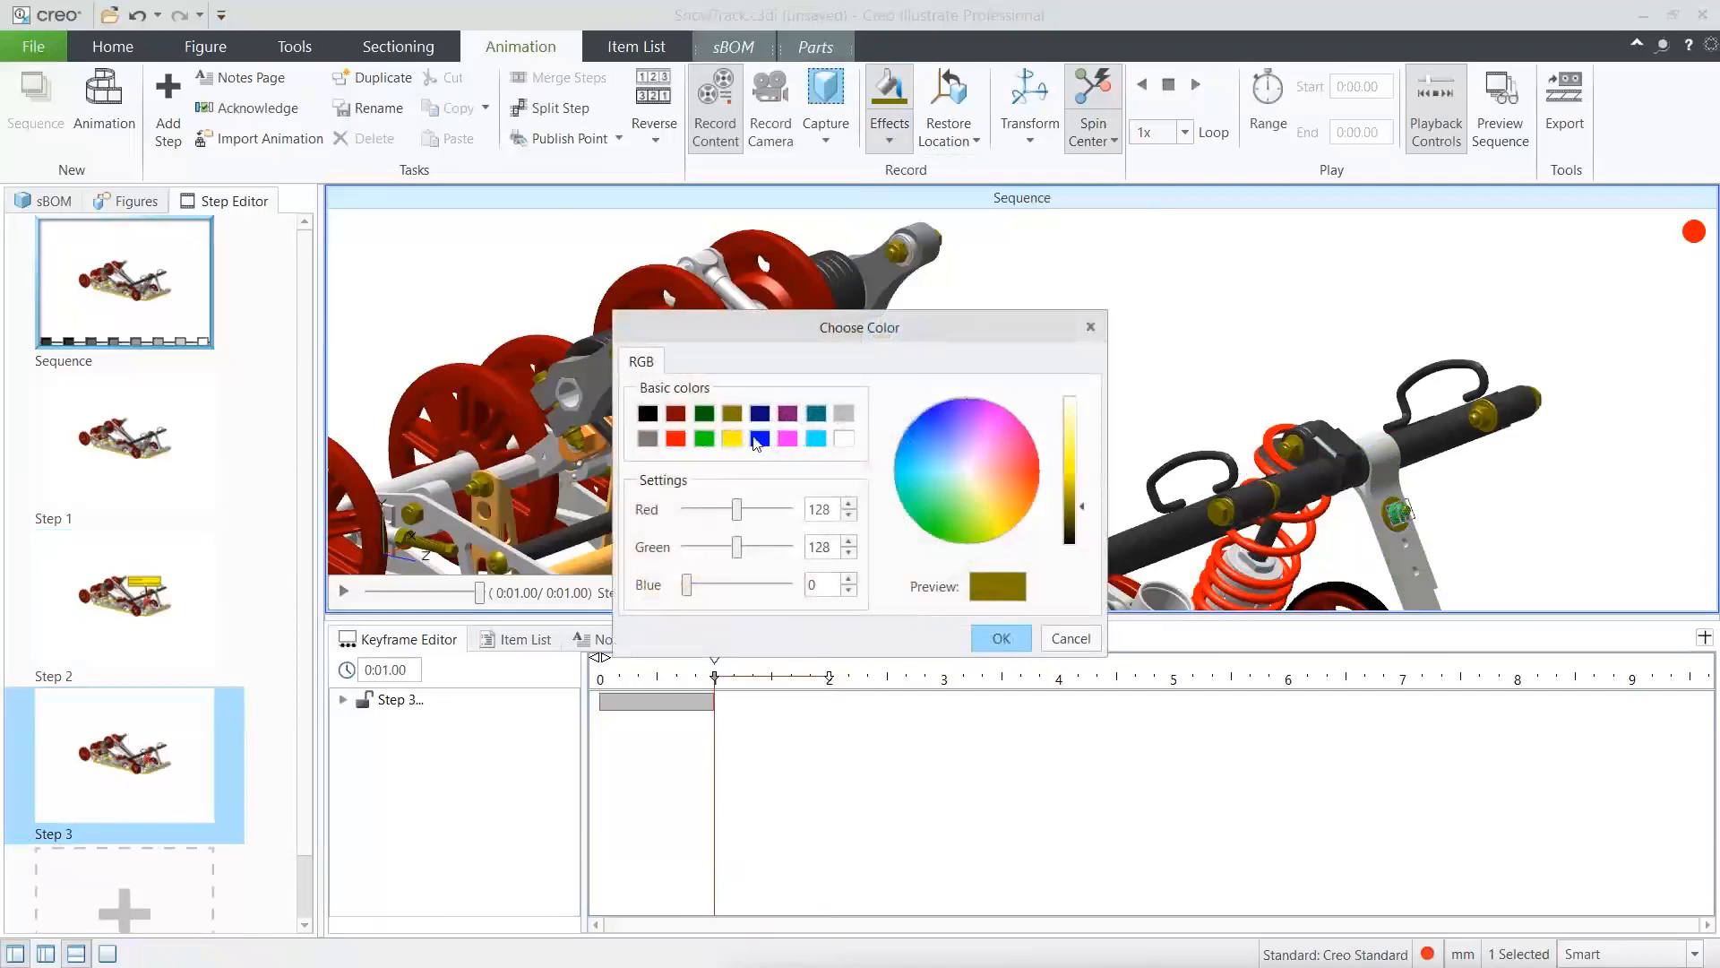
{"action": "left_click", "coordinate": [679, 438]}
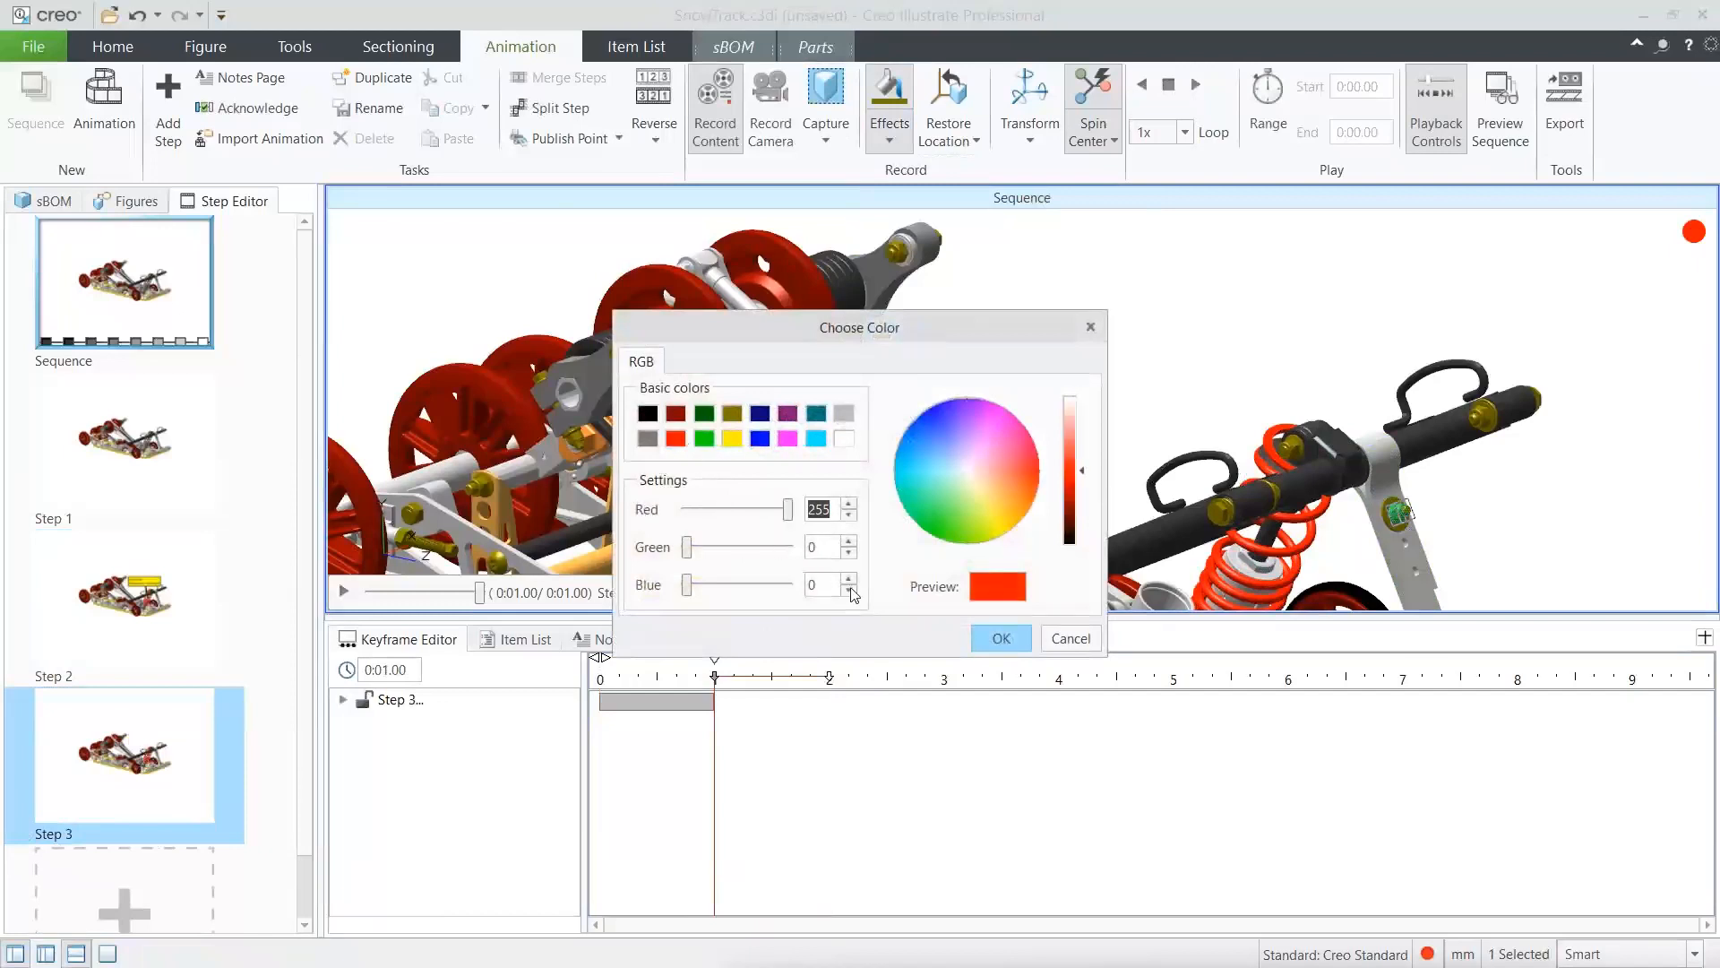
{"action": "left_click", "coordinate": [1003, 637]}
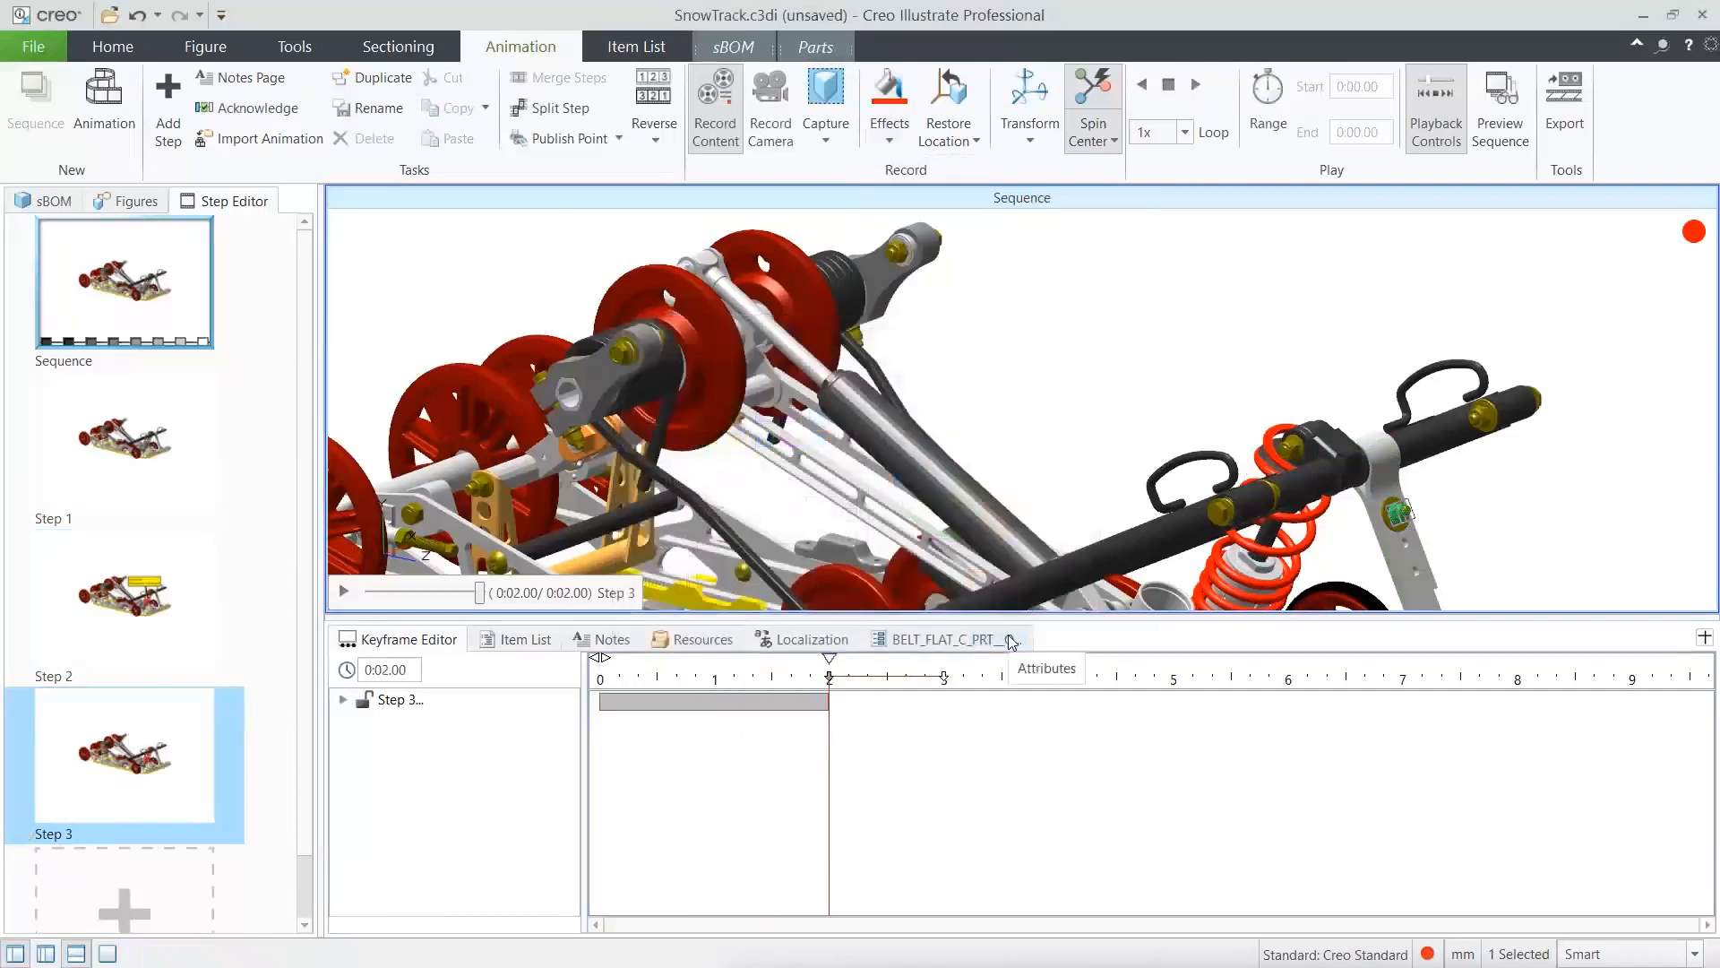
Examine the caution note and bolt keyframe tracks in Step 3 and play the step.
{"action": "left_click", "coordinate": [344, 700]}
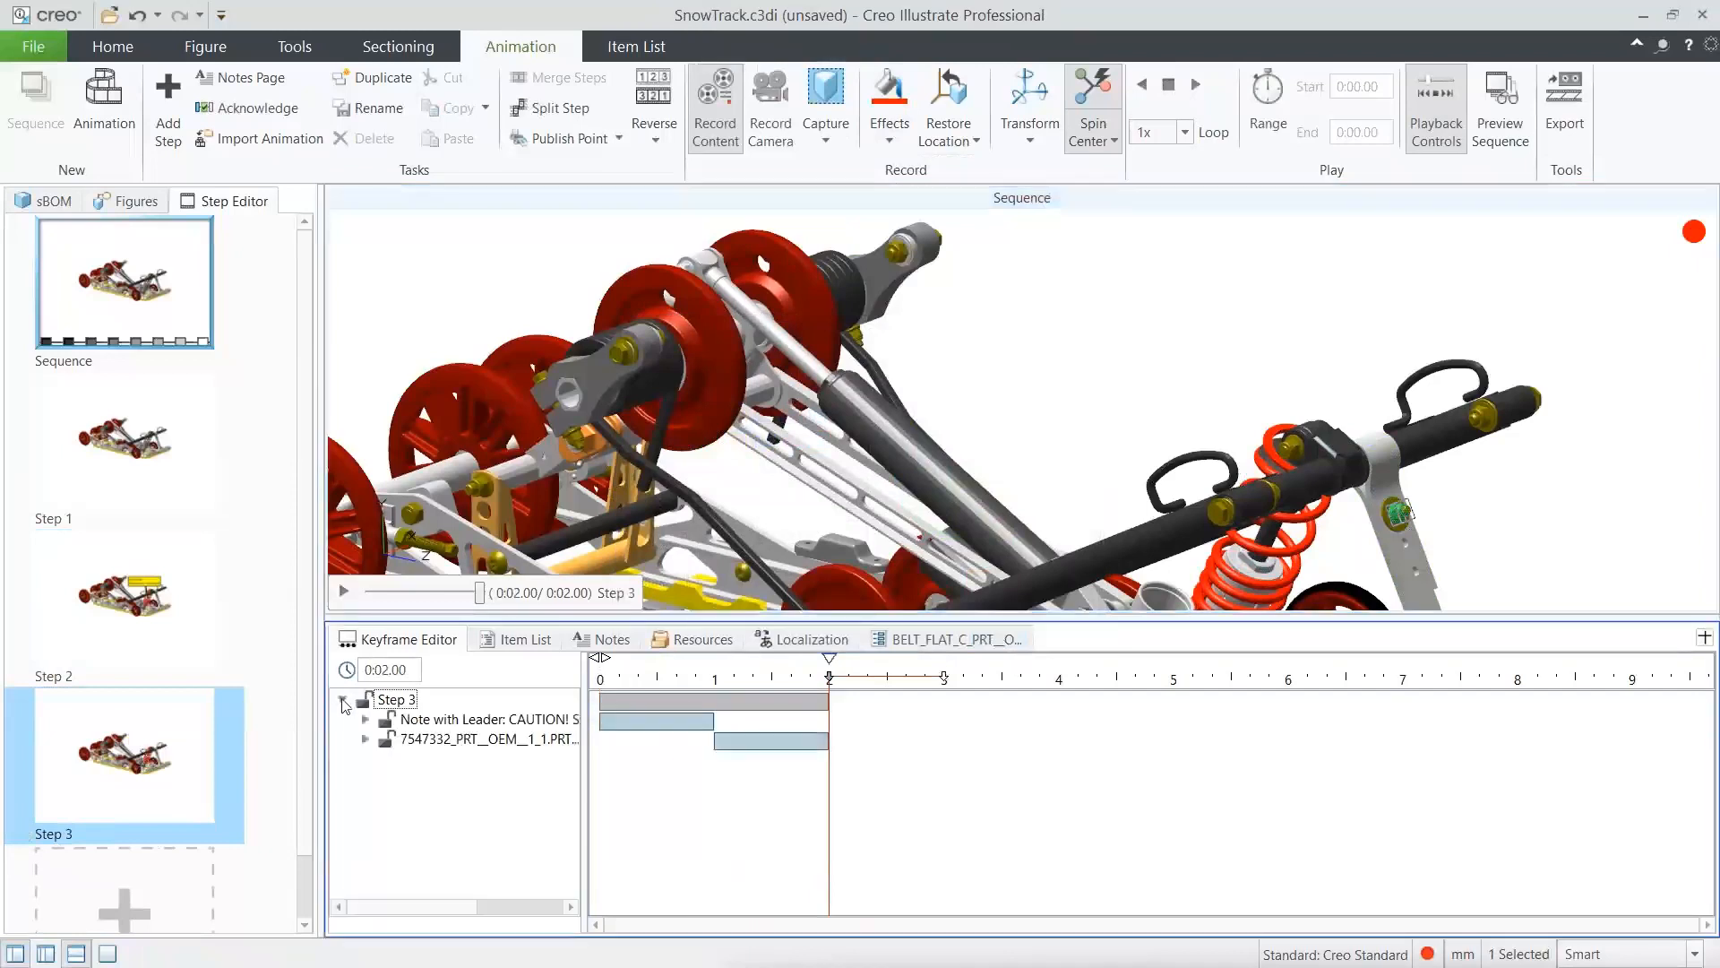
{"action": "left_click", "coordinate": [1073, 431]}
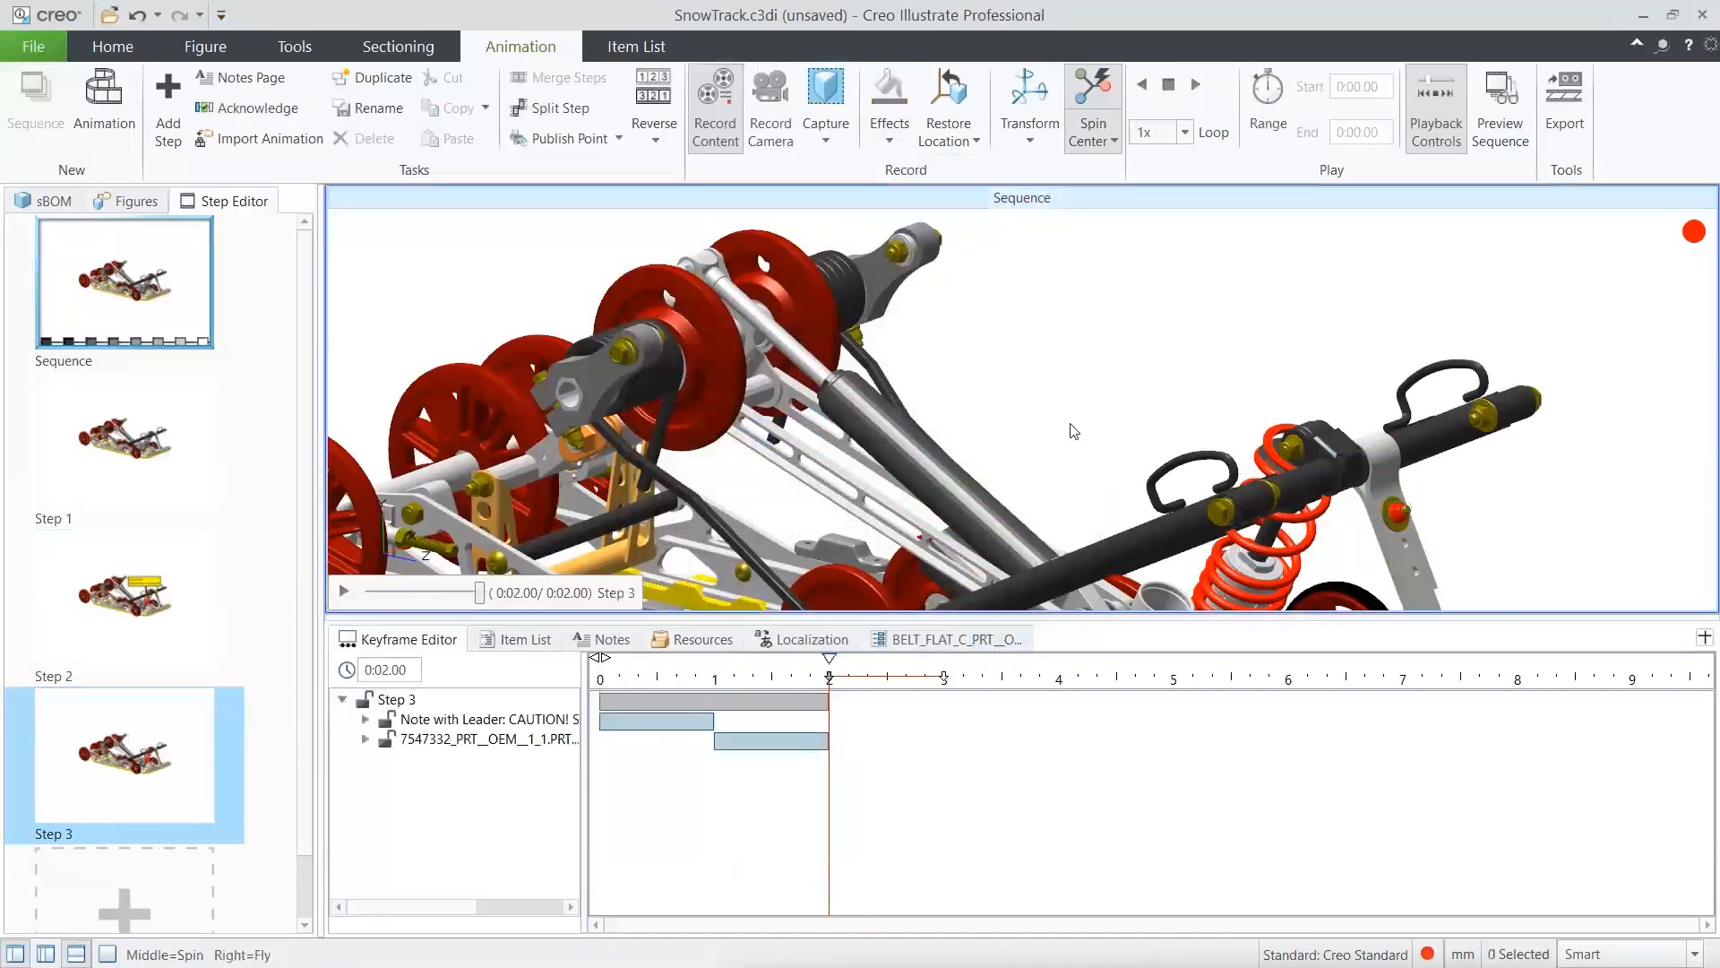
{"action": "left_click", "coordinate": [345, 592]}
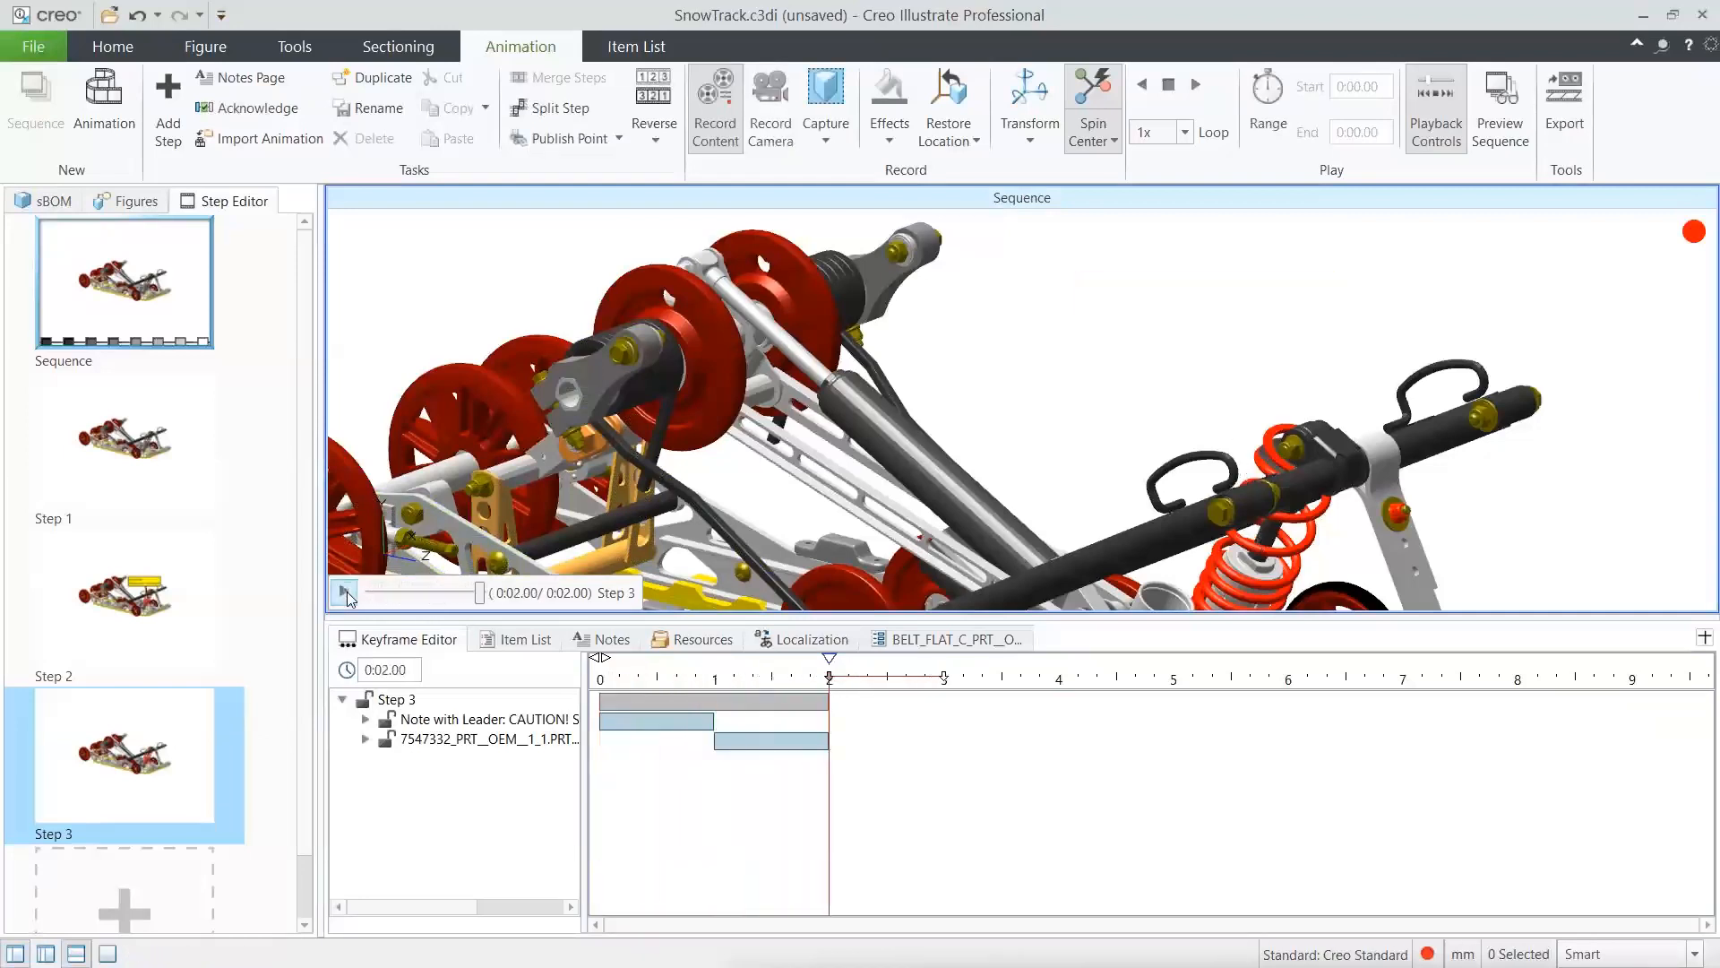
Open the BOM Explode figure and enlarge its view by hiding the item list pane.
{"action": "left_click", "coordinate": [133, 202]}
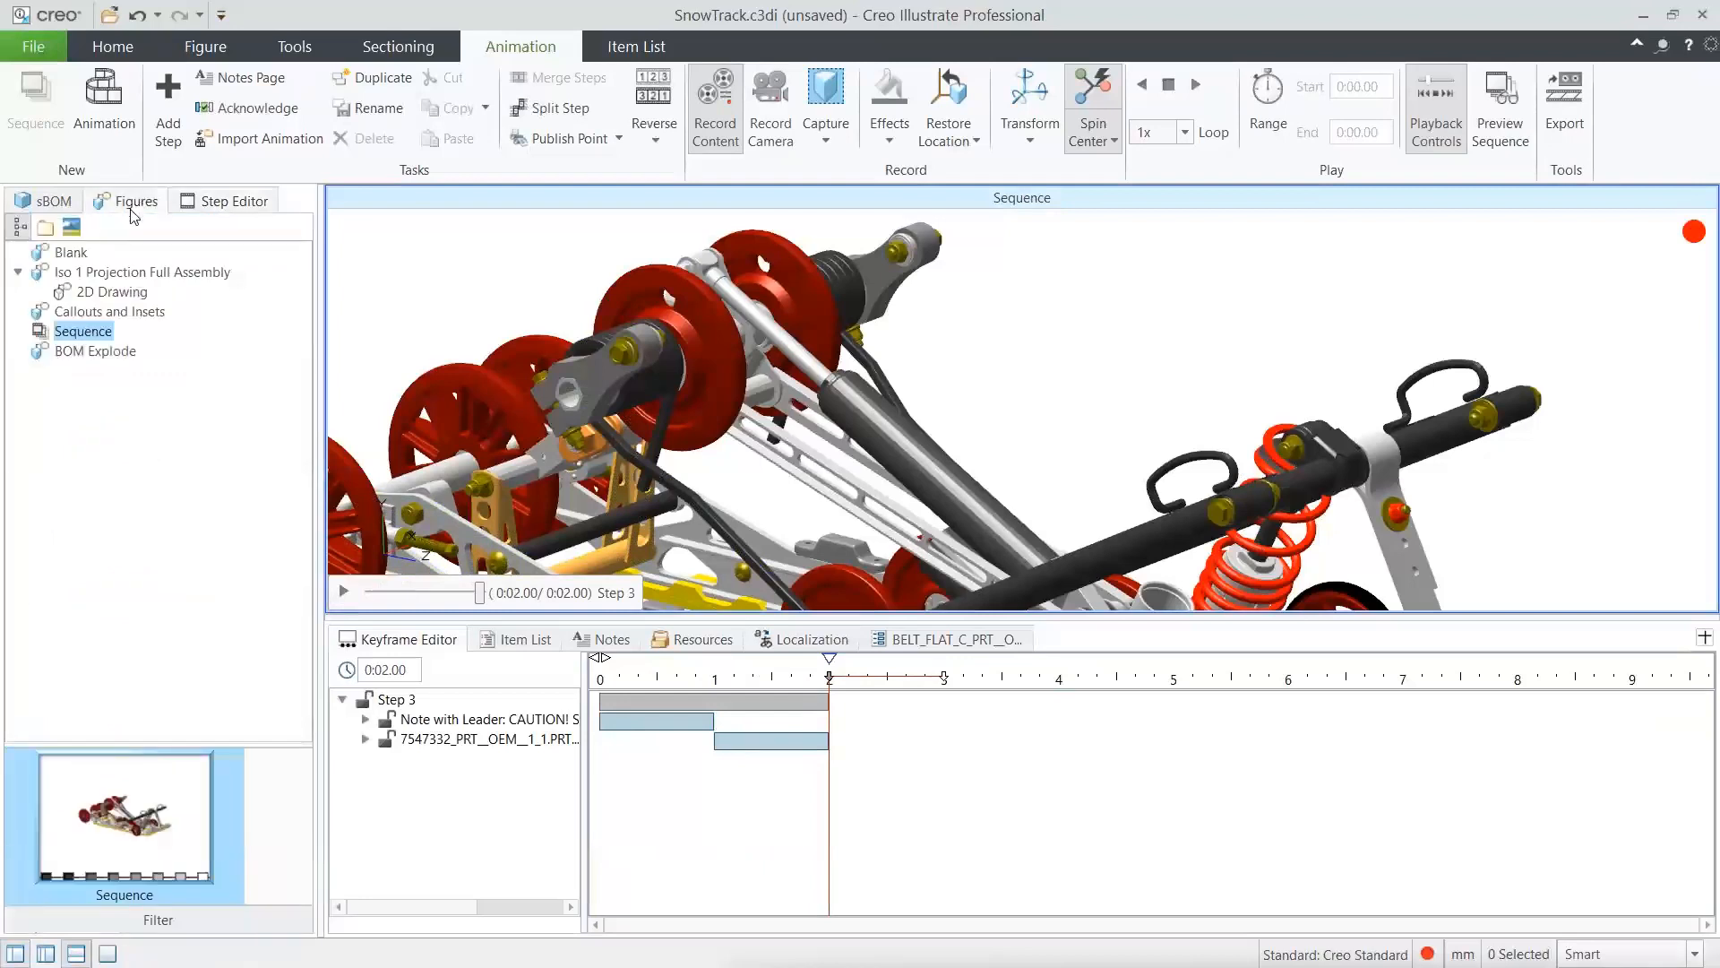
{"action": "left_click", "coordinate": [101, 352]}
{"action": "double_click", "coordinate": [101, 352]}
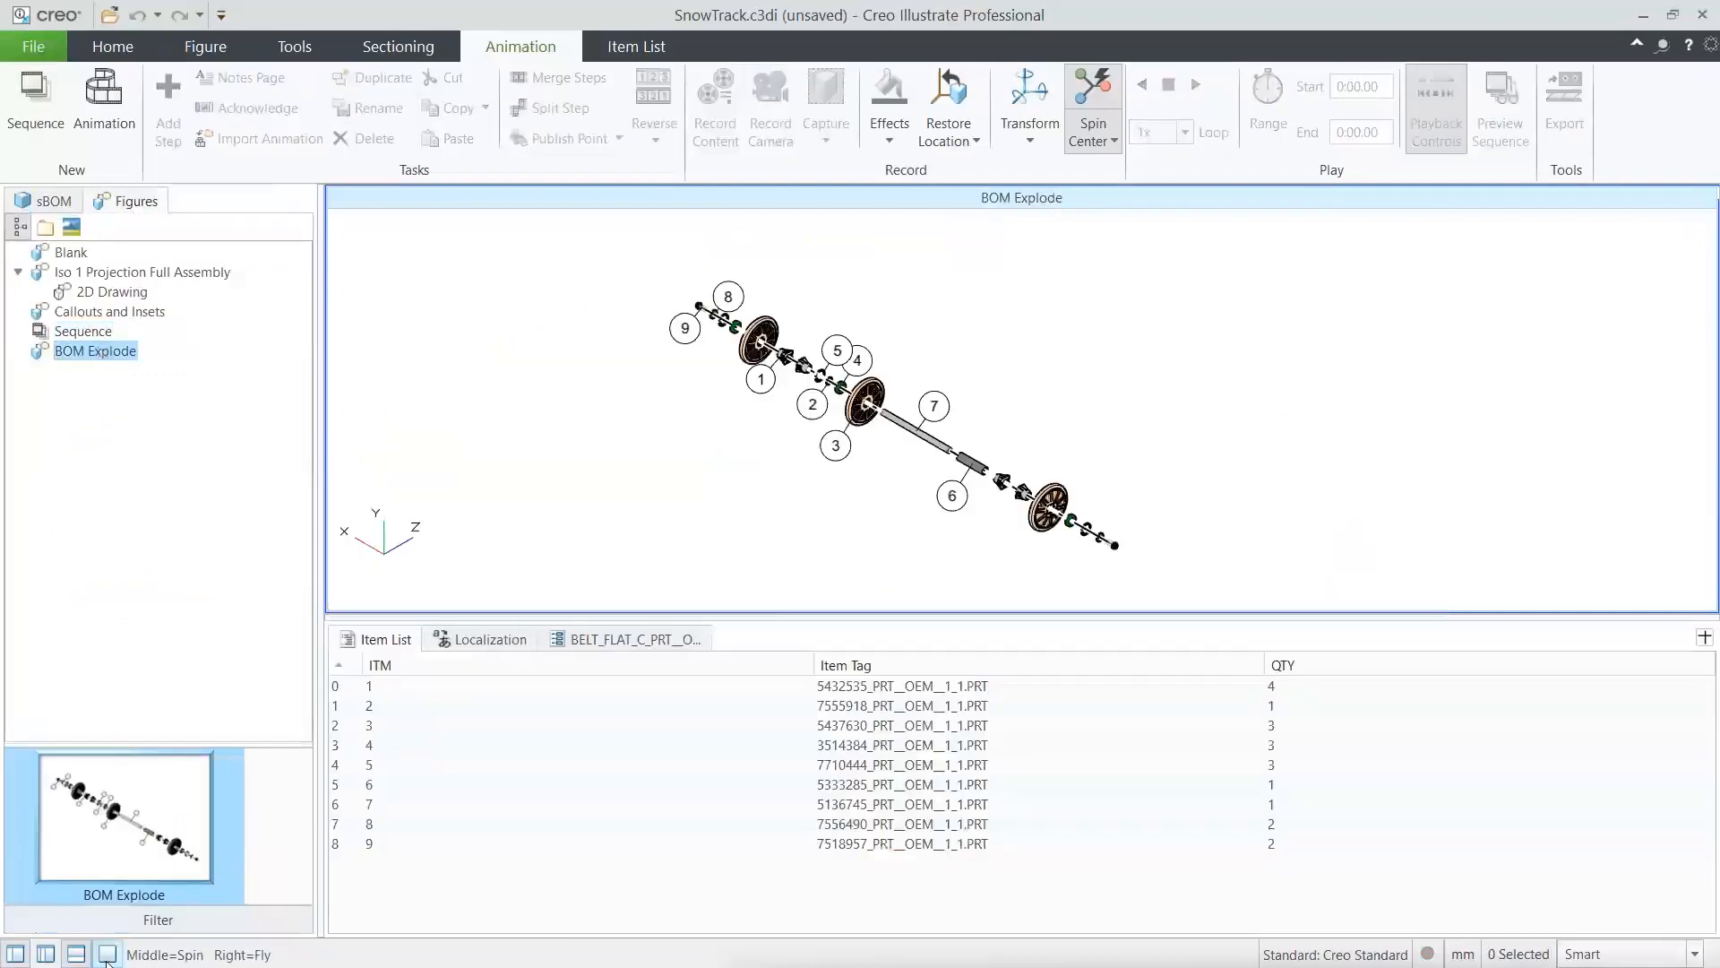
{"action": "left_click", "coordinate": [76, 955]}
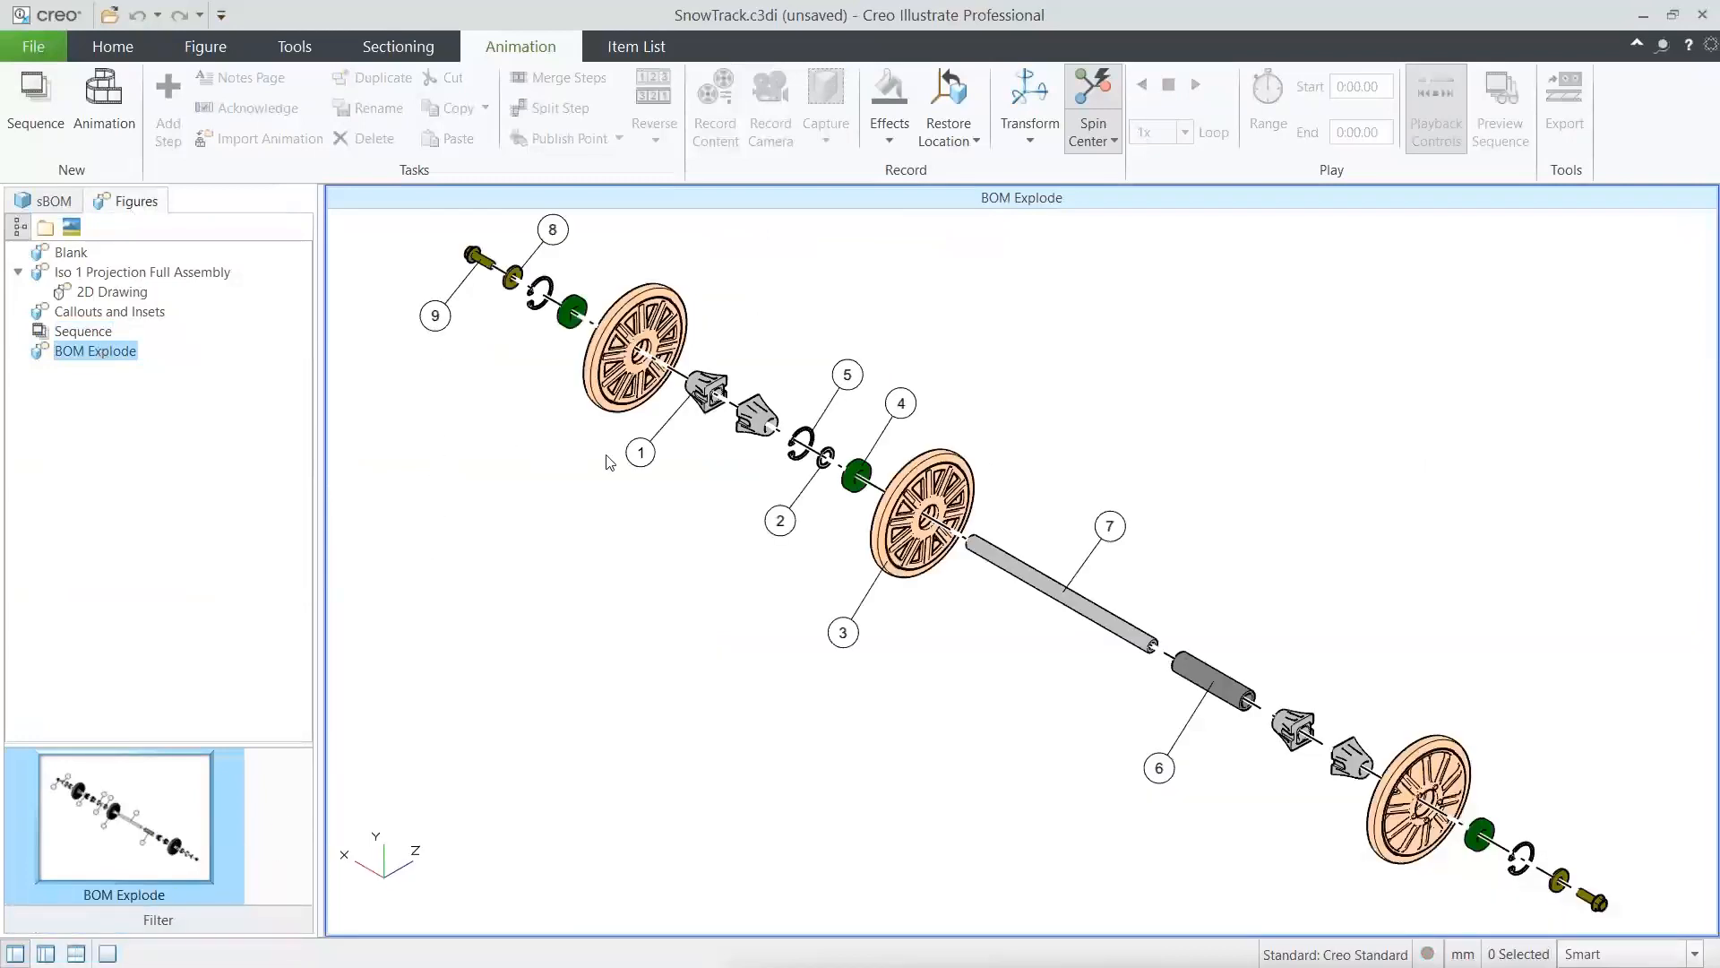
Select callouts 1, 2, 3 and 4 one after another to check which exploded parts each refers to.
{"action": "left_click", "coordinate": [642, 453]}
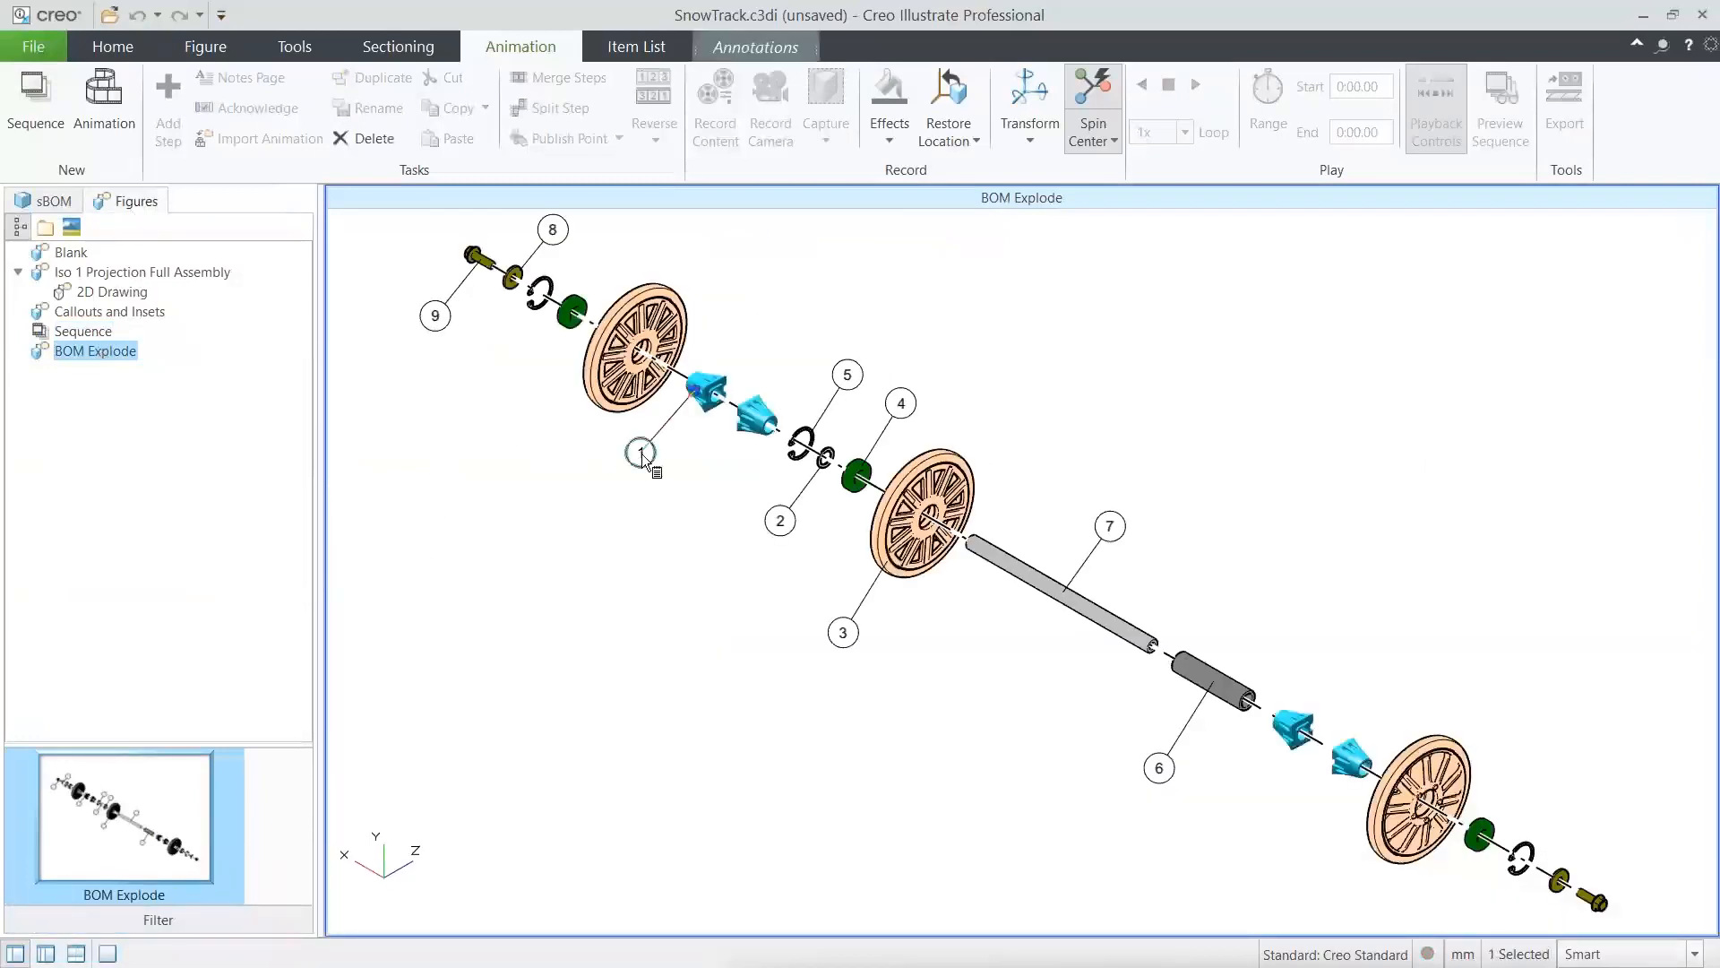
{"action": "left_click", "coordinate": [792, 527]}
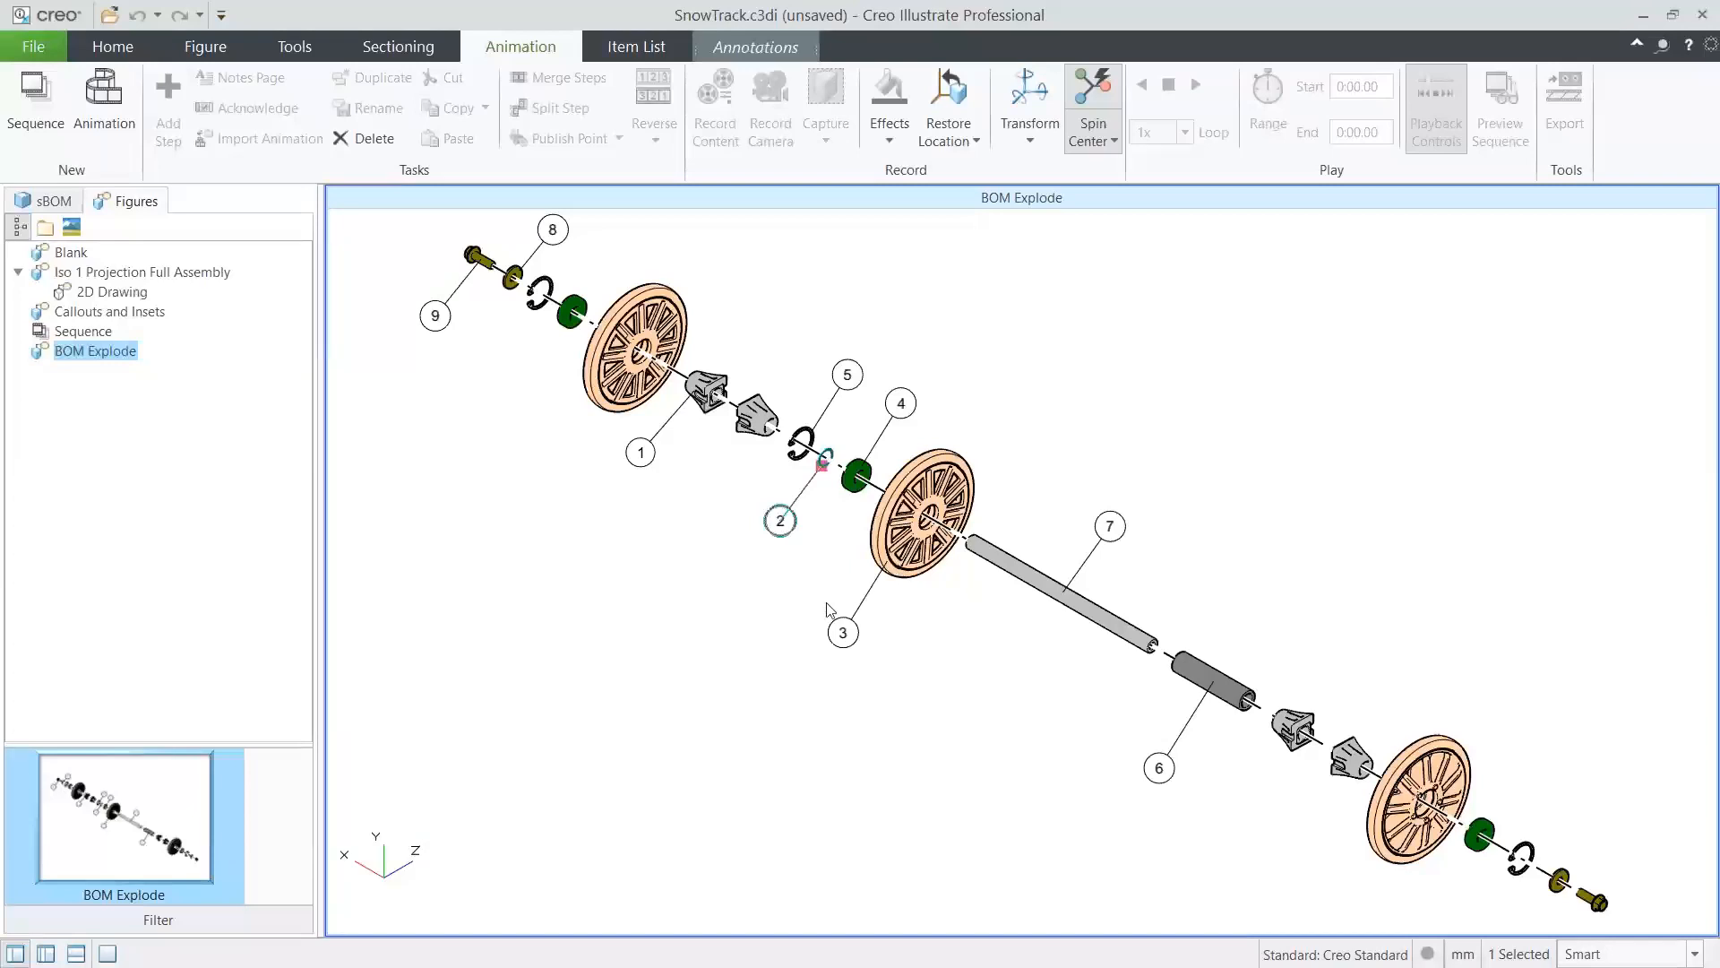
{"action": "left_click", "coordinate": [840, 630]}
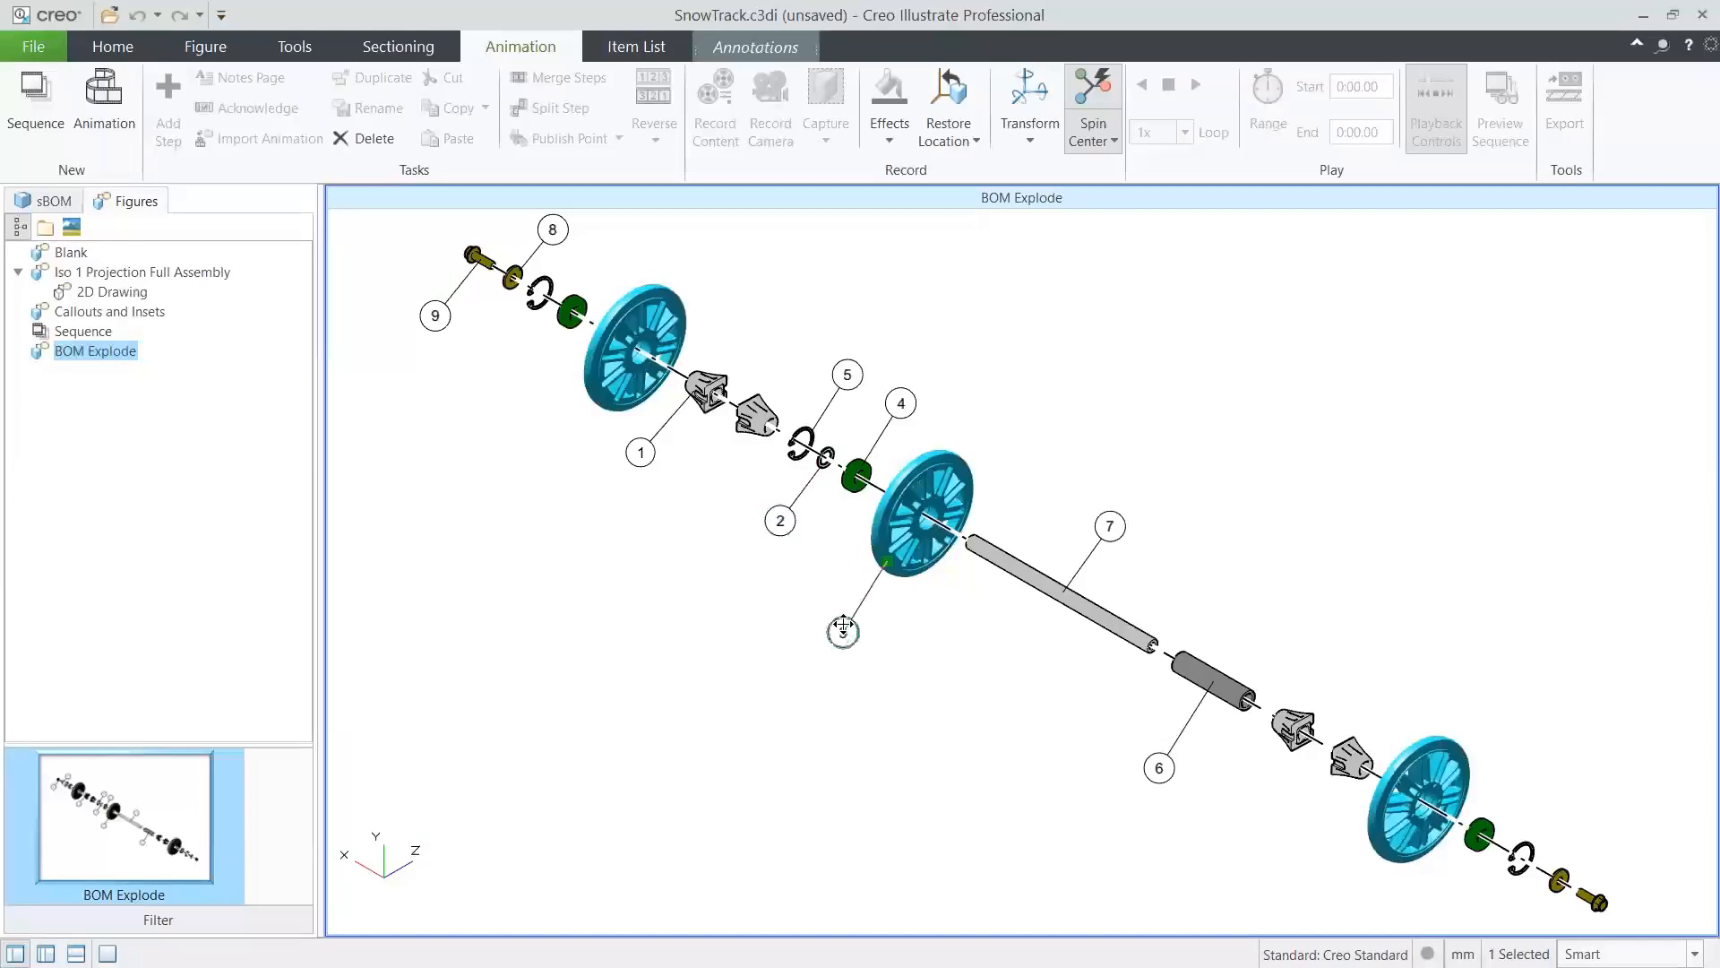
{"action": "left_click", "coordinate": [901, 412]}
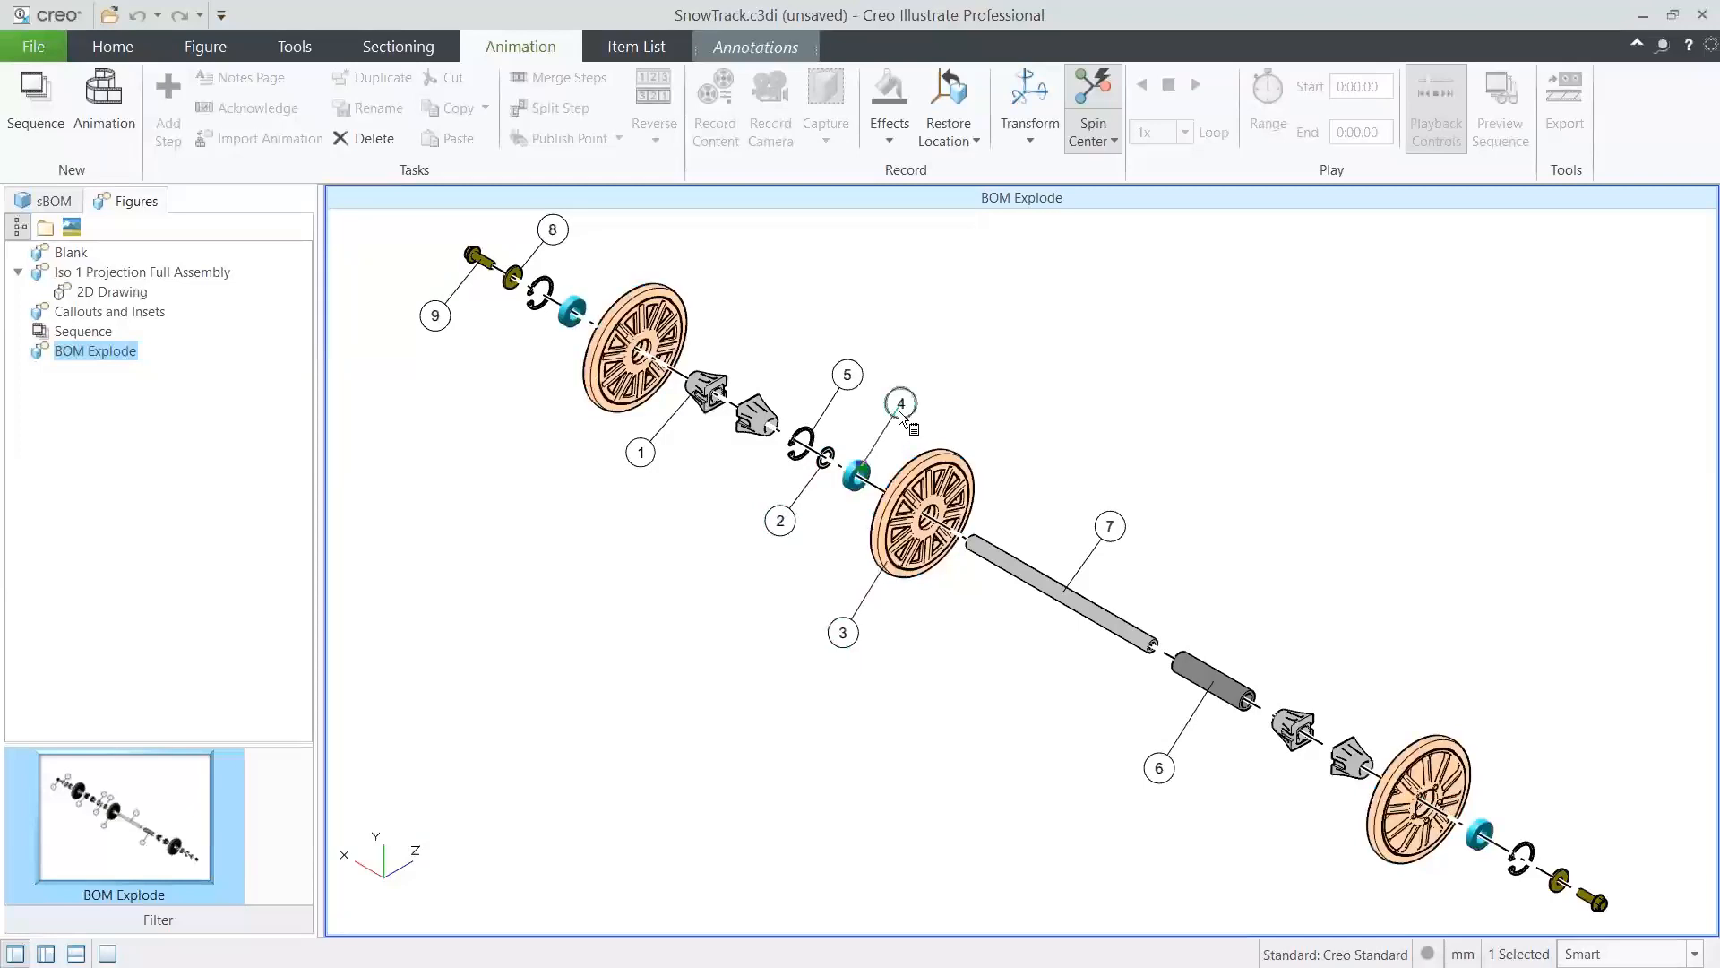
Show the item list under the figure and select items 2, 6 and 8 to locate their parts and callouts.
{"action": "left_click", "coordinate": [75, 960]}
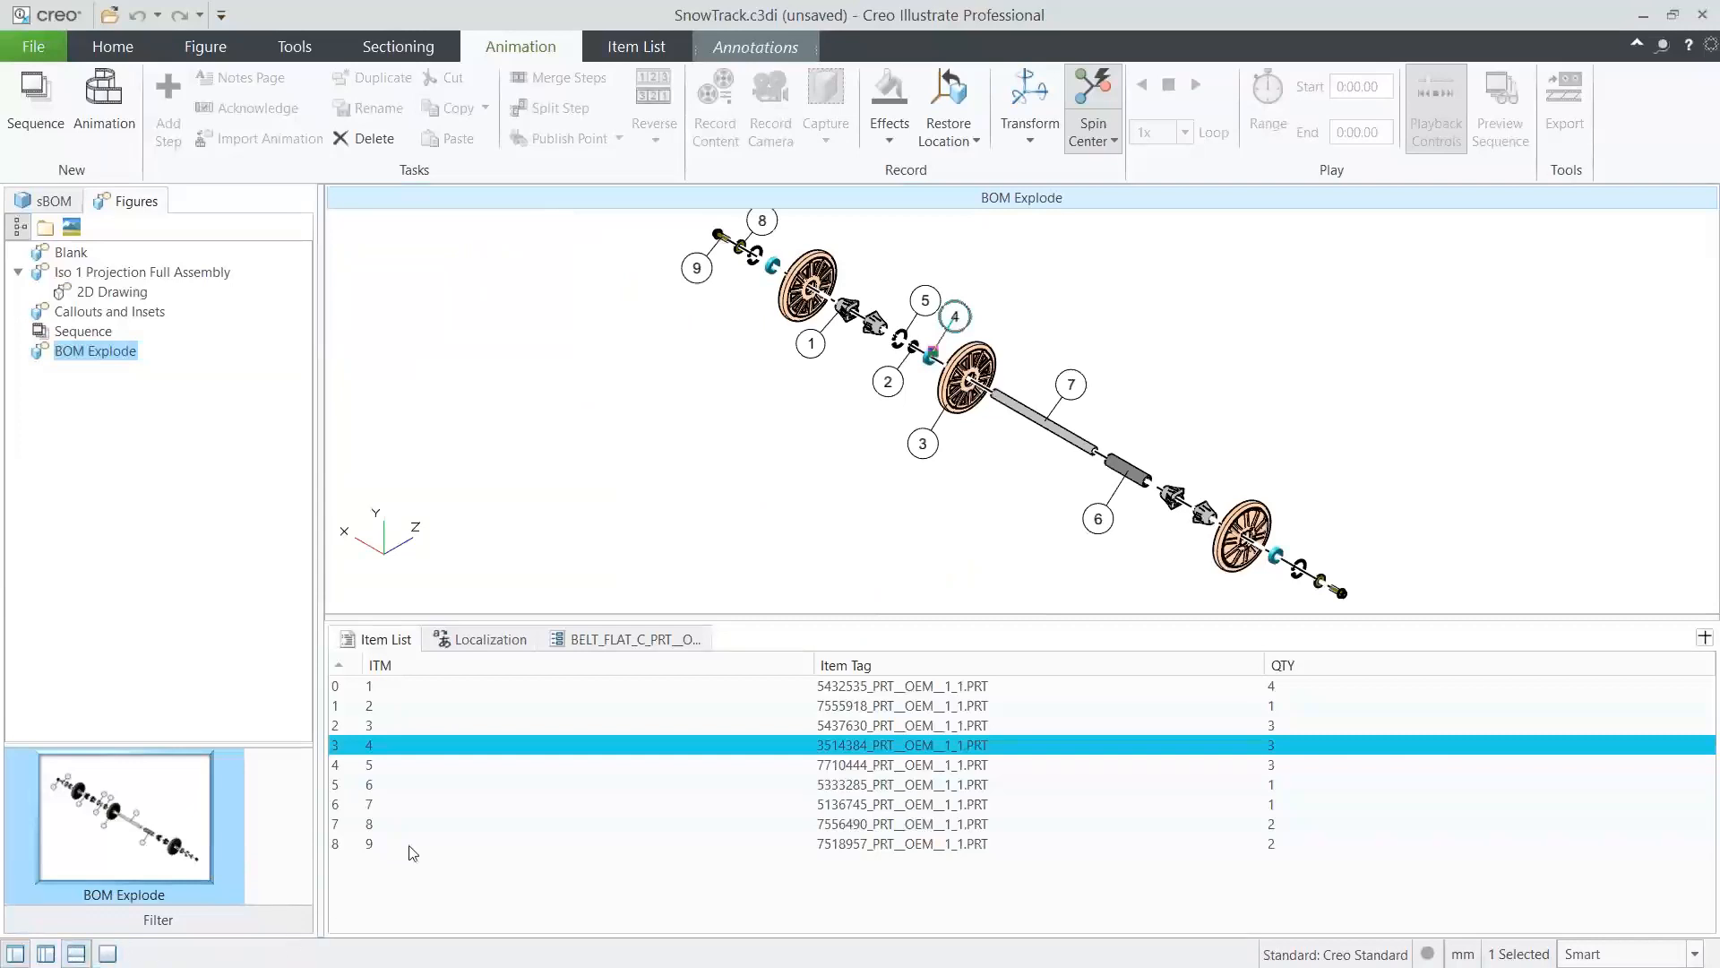
{"action": "left_click", "coordinate": [499, 708]}
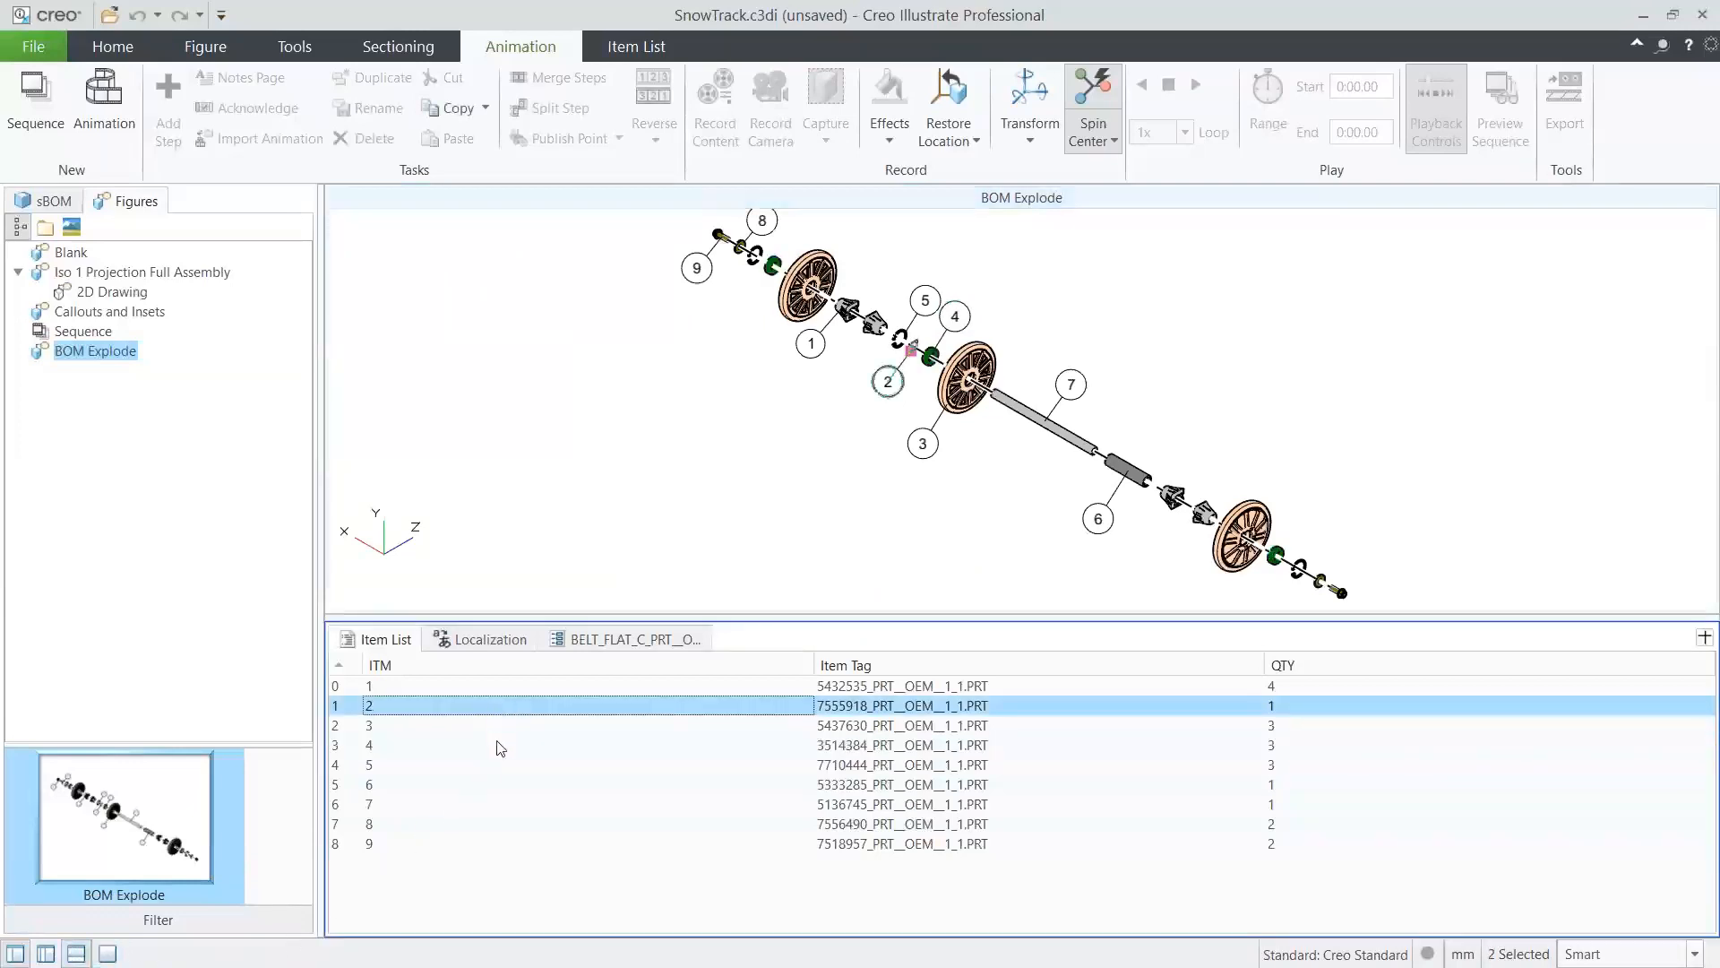
{"action": "left_click", "coordinate": [618, 785]}
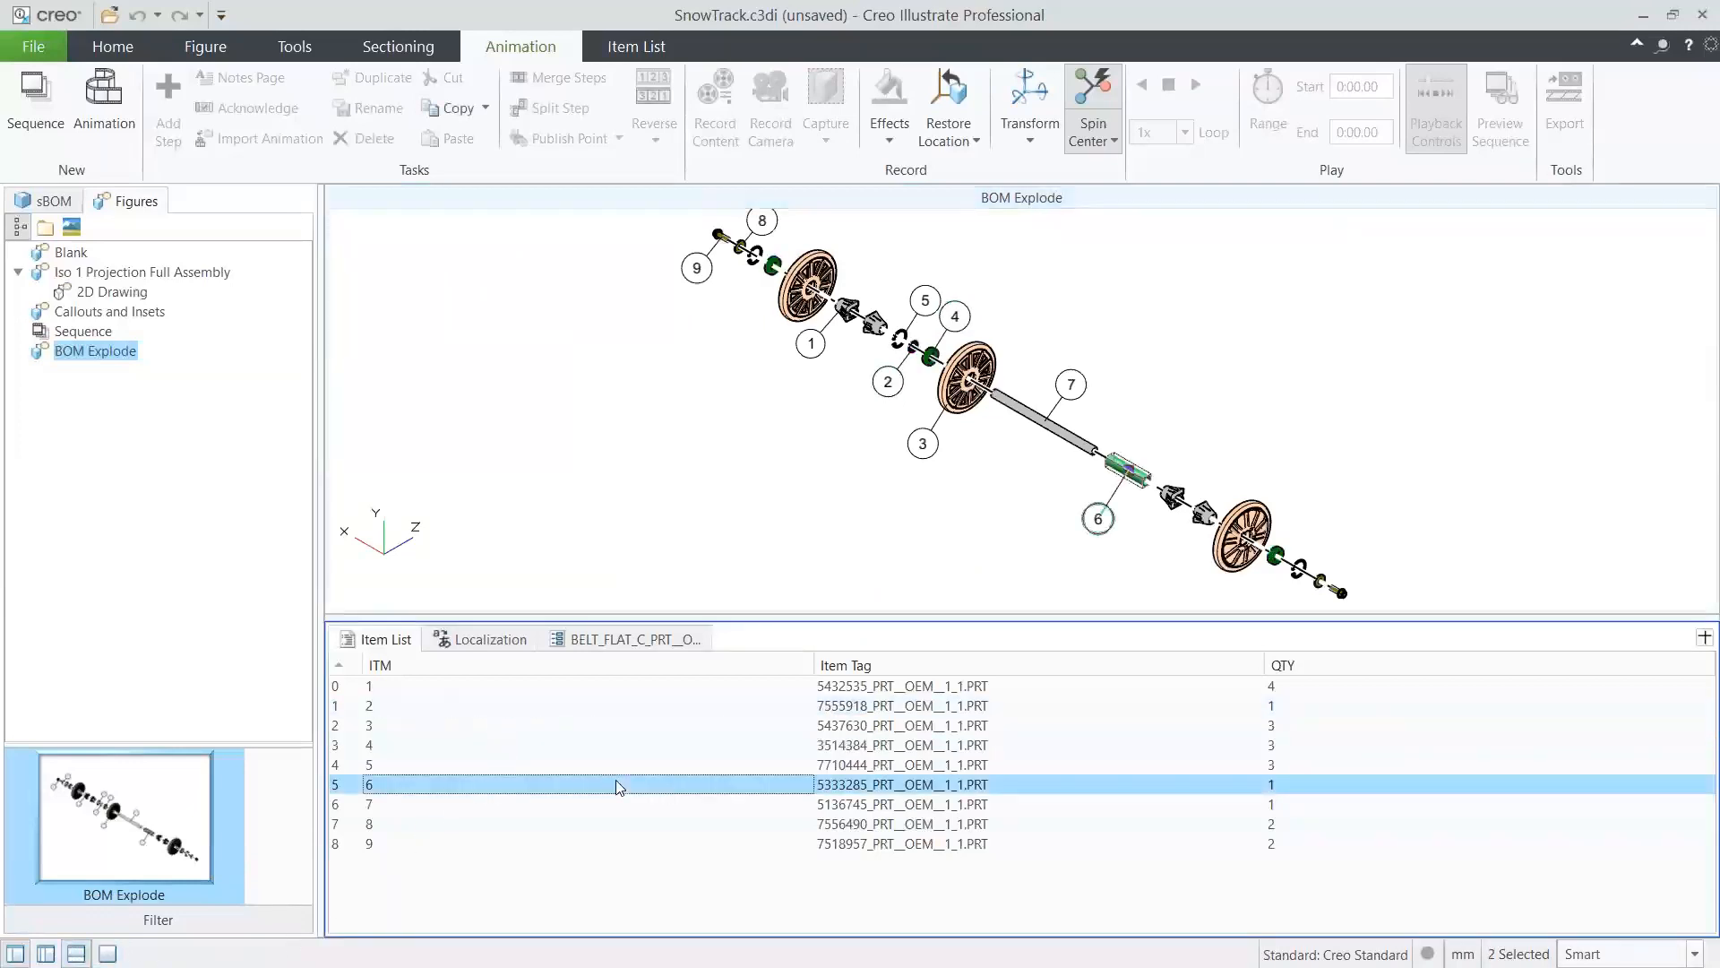
{"action": "left_click", "coordinate": [610, 822]}
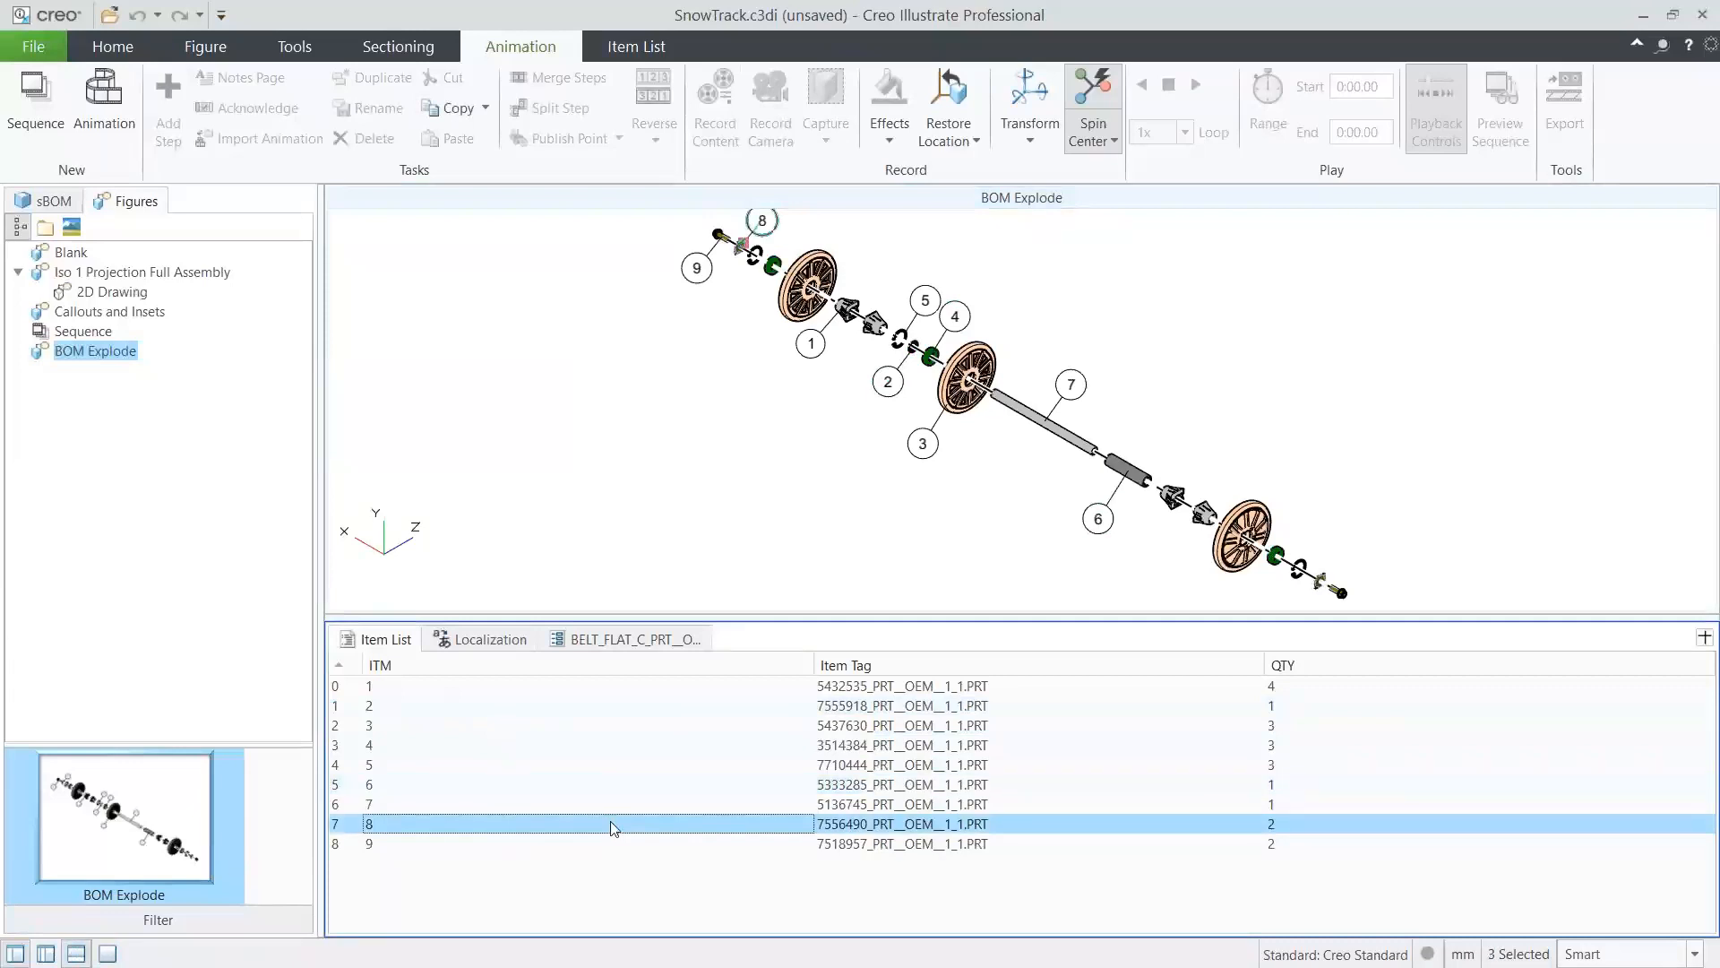
In the publish settings, choose only PVZ for Iso 1 Projection Full Assembly and Blank, PNG for Callouts and Insets, and SVG for BOM Explode.
{"action": "left_click", "coordinate": [36, 48]}
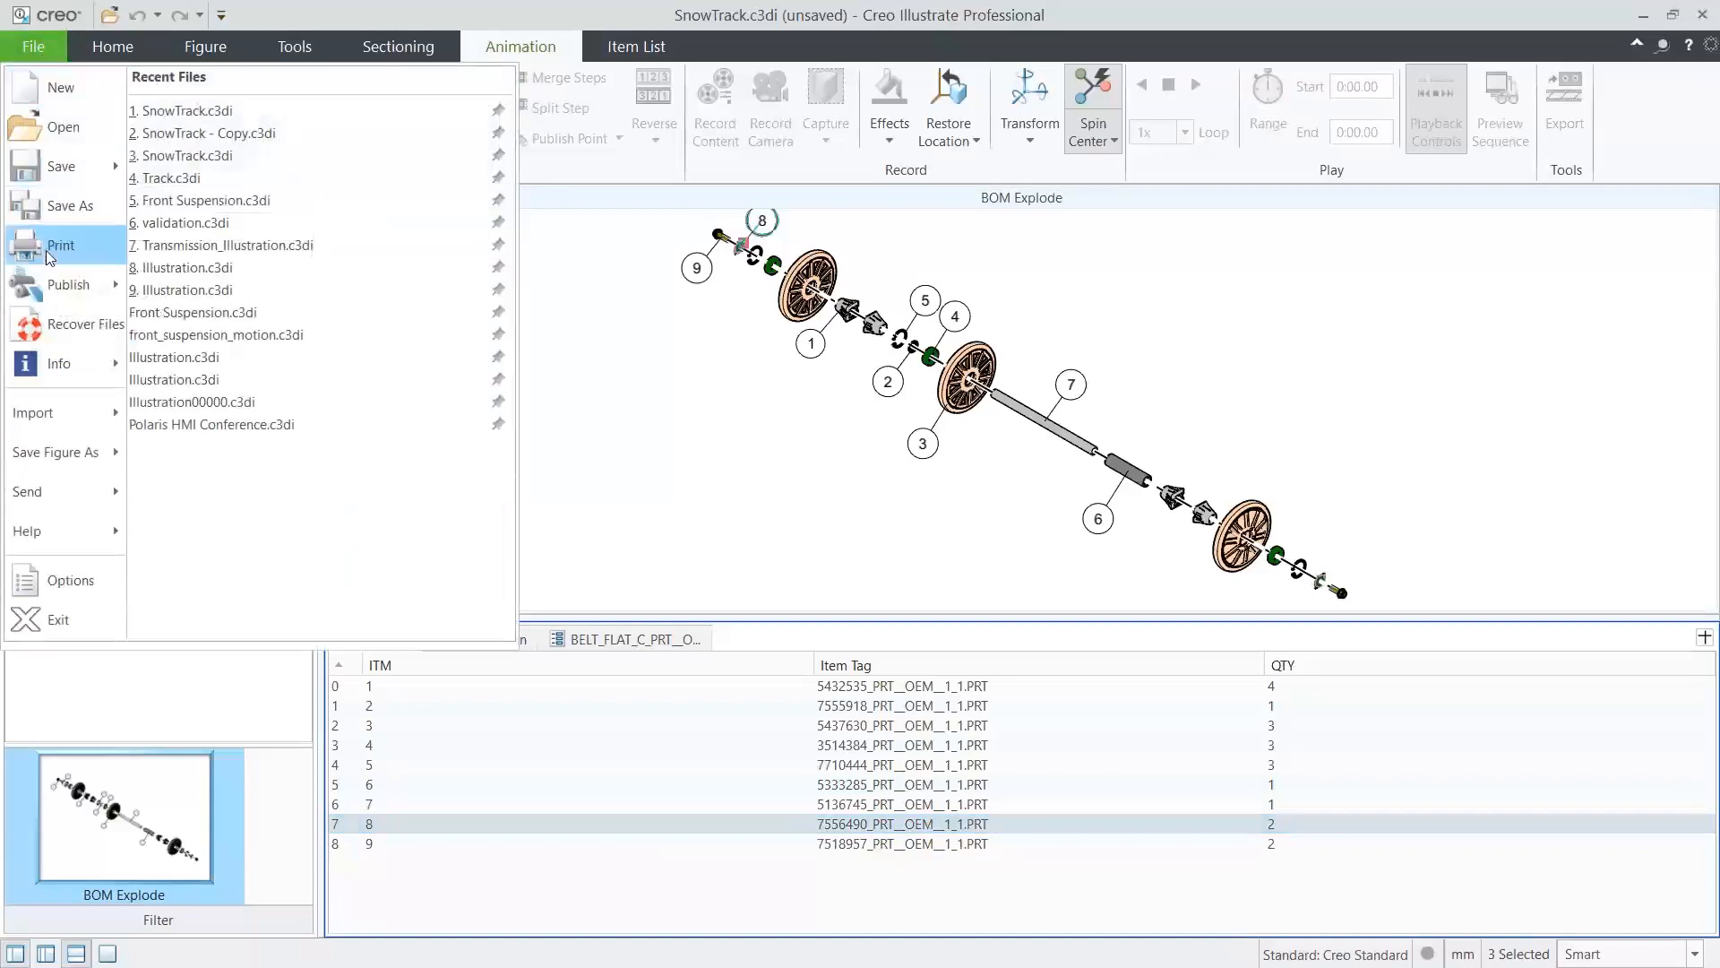
{"action": "mouse_move", "coordinate": [47, 282]}
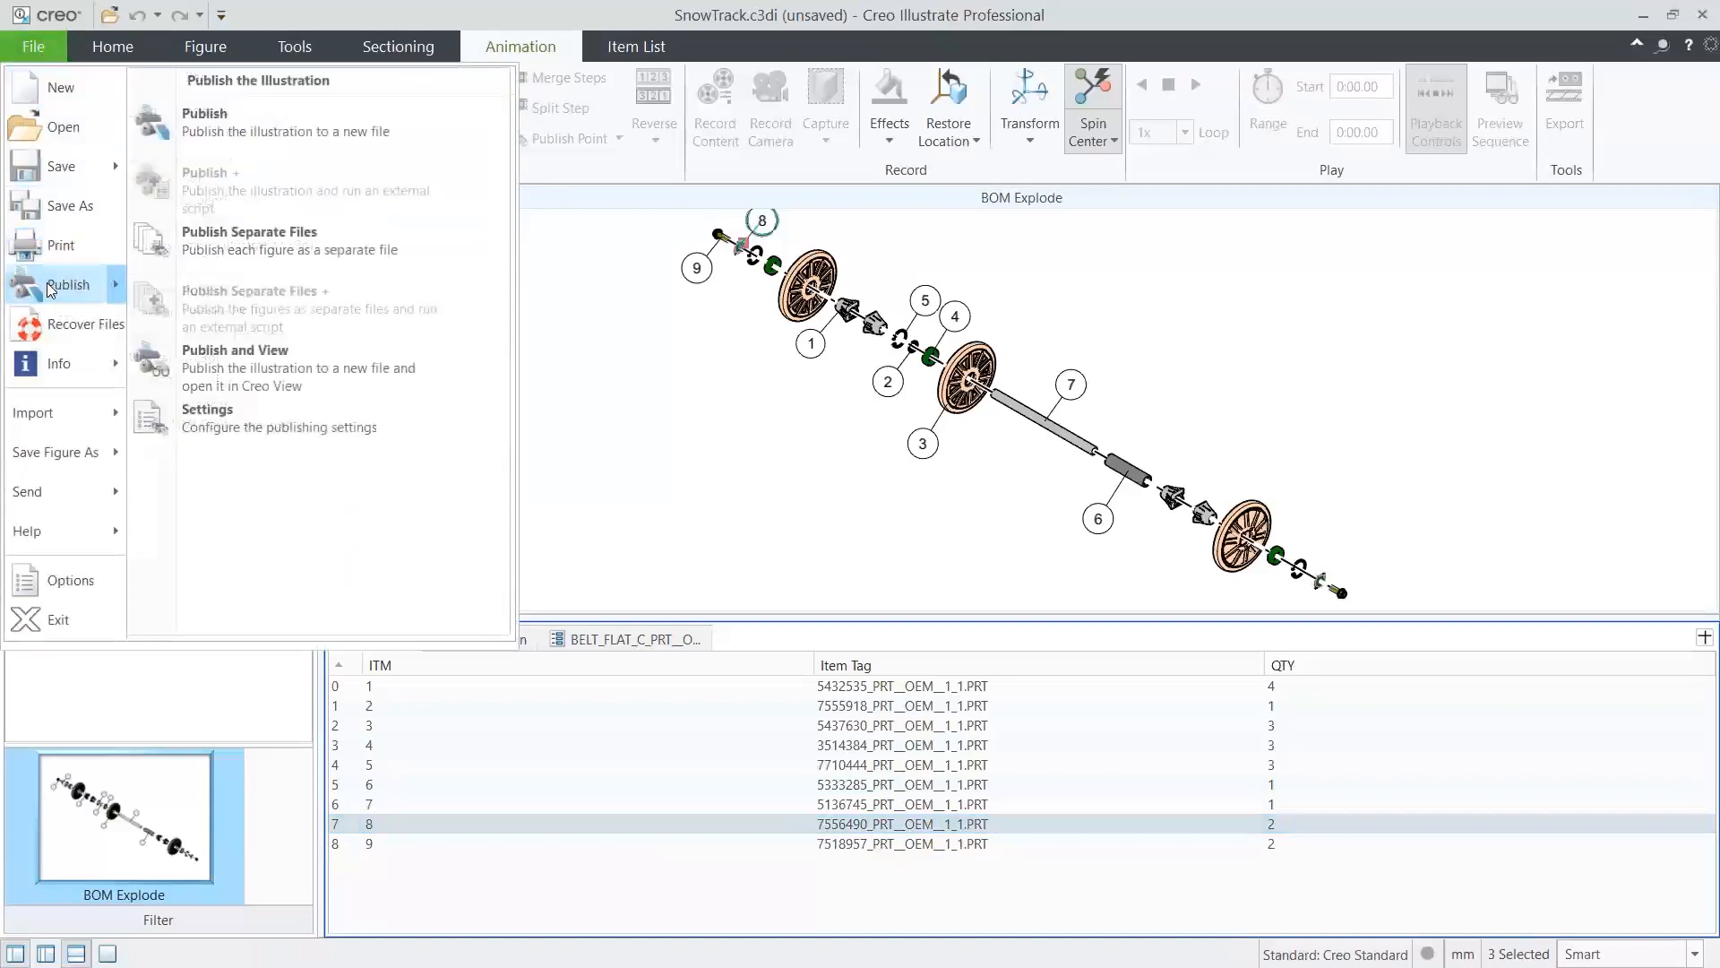
{"action": "left_click", "coordinate": [259, 414]}
{"action": "left_click", "coordinate": [848, 174]}
{"action": "left_click", "coordinate": [952, 173]}
{"action": "left_click", "coordinate": [1075, 174]}
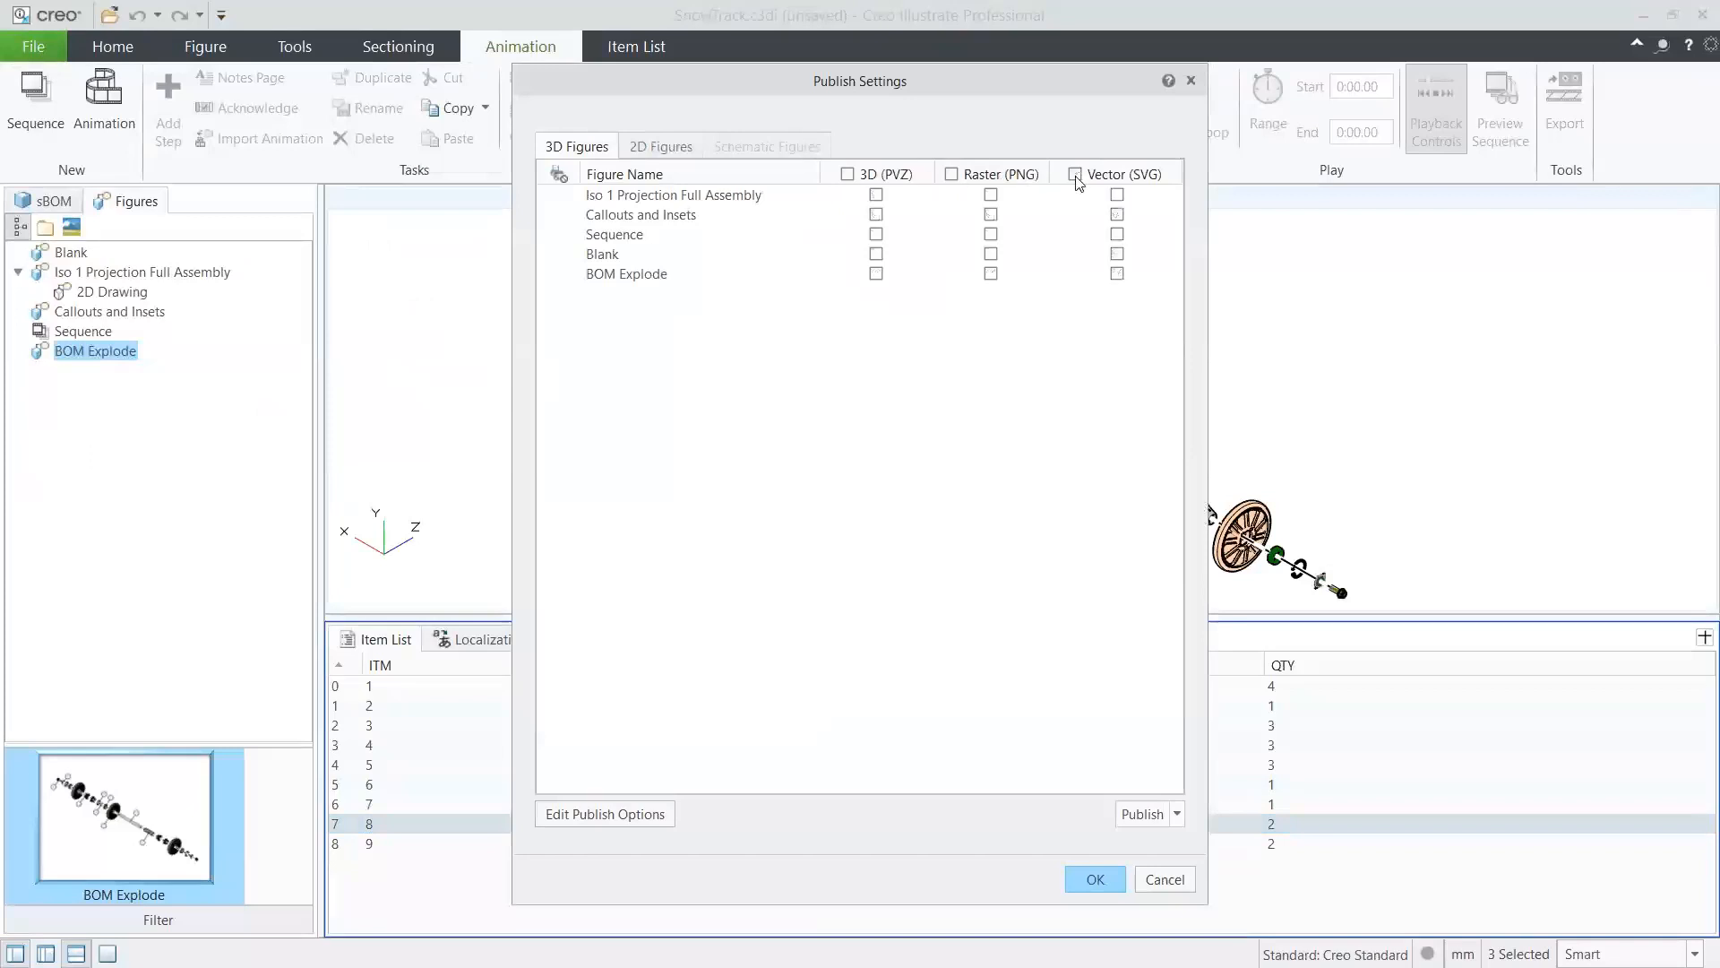
{"action": "left_click", "coordinate": [876, 194]}
{"action": "left_click", "coordinate": [876, 254]}
{"action": "left_click", "coordinate": [991, 215]}
Examine the publish format of the 2D Drawing and the illustration's publish options for 2D and 3D figures.
{"action": "left_click", "coordinate": [668, 151]}
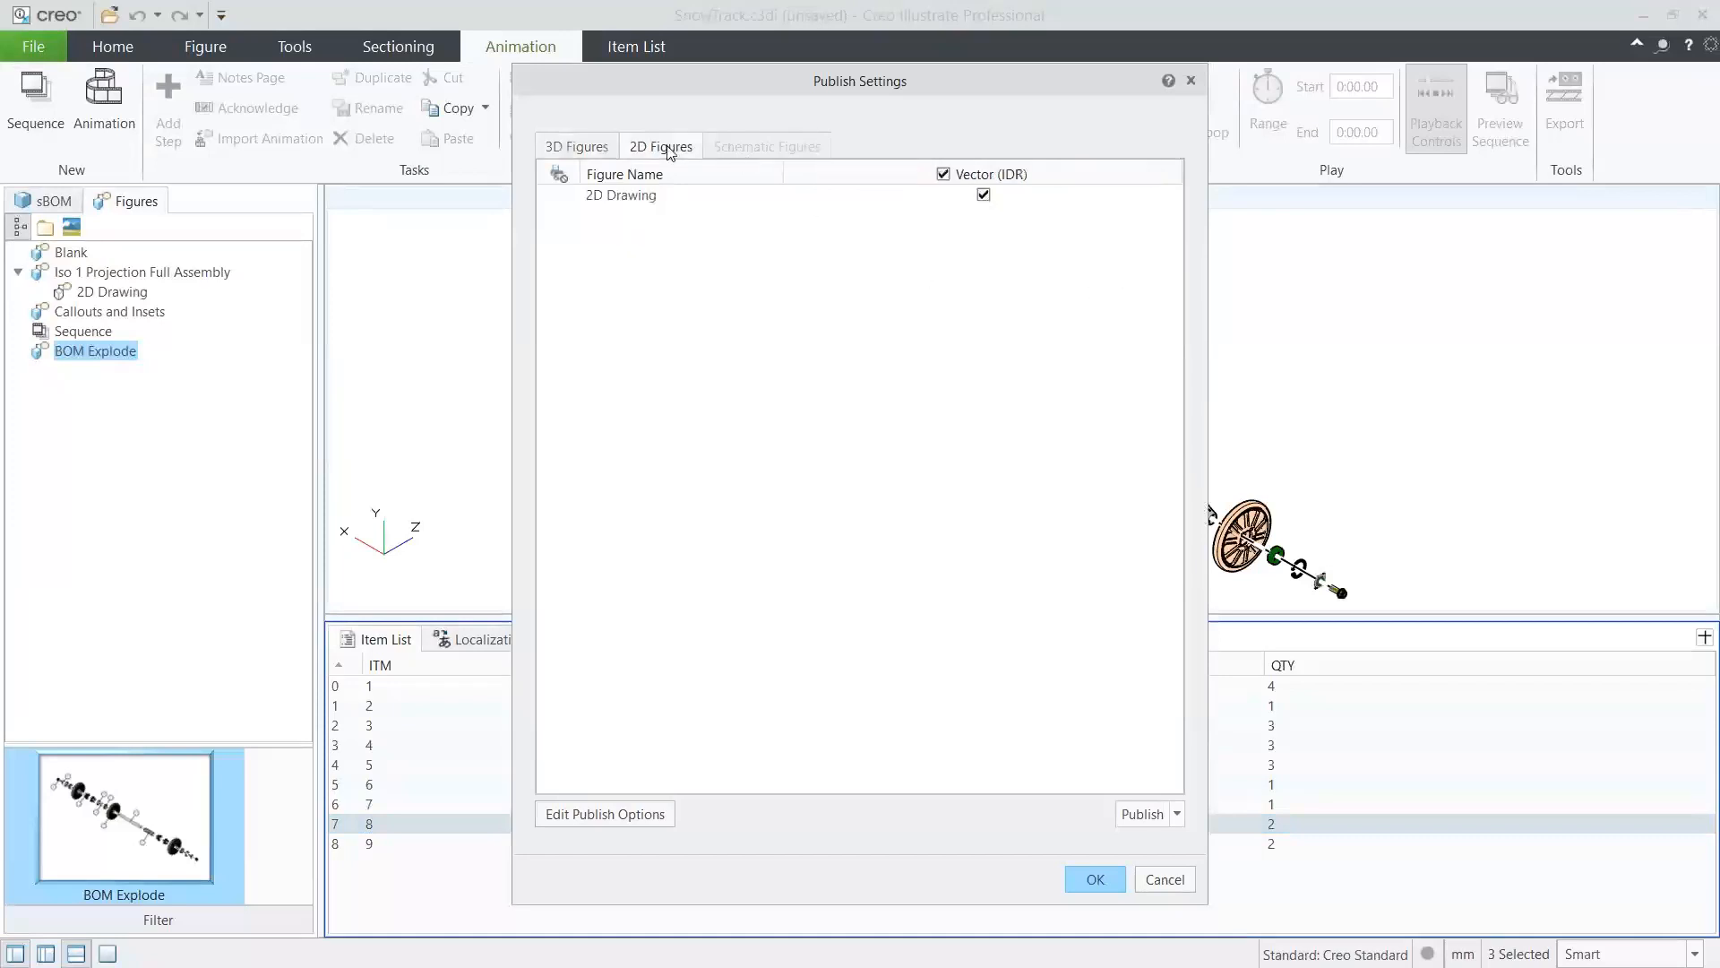
{"action": "left_click", "coordinate": [634, 201]}
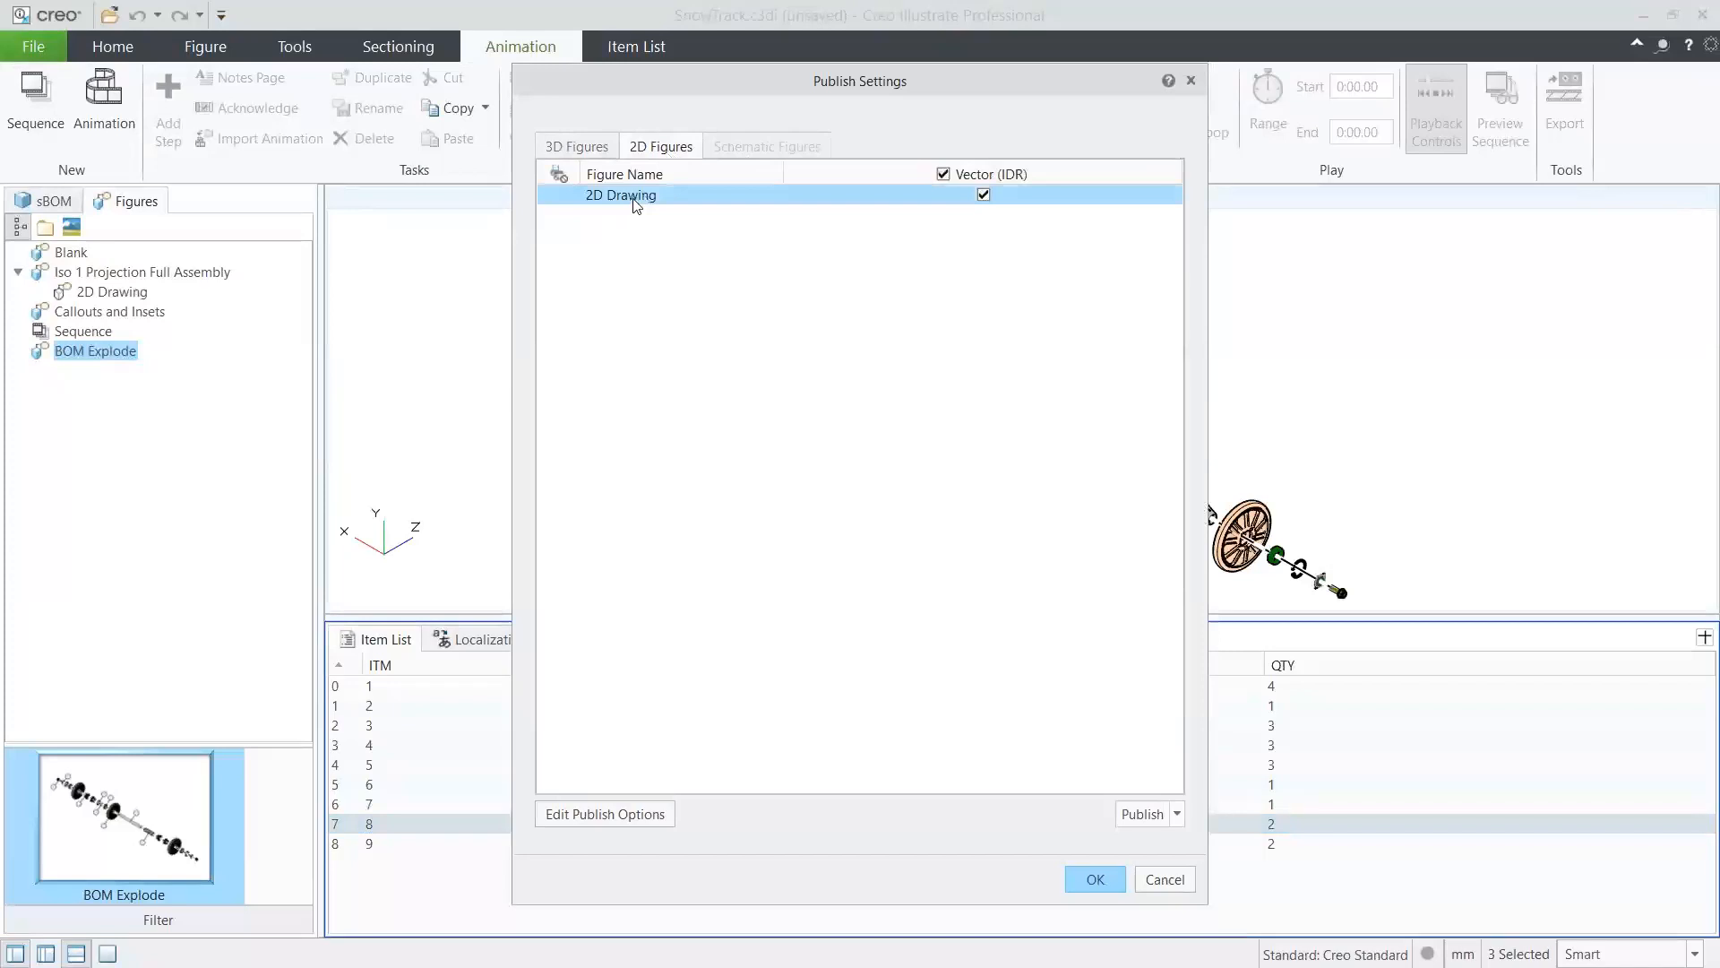
{"action": "left_click", "coordinate": [606, 813]}
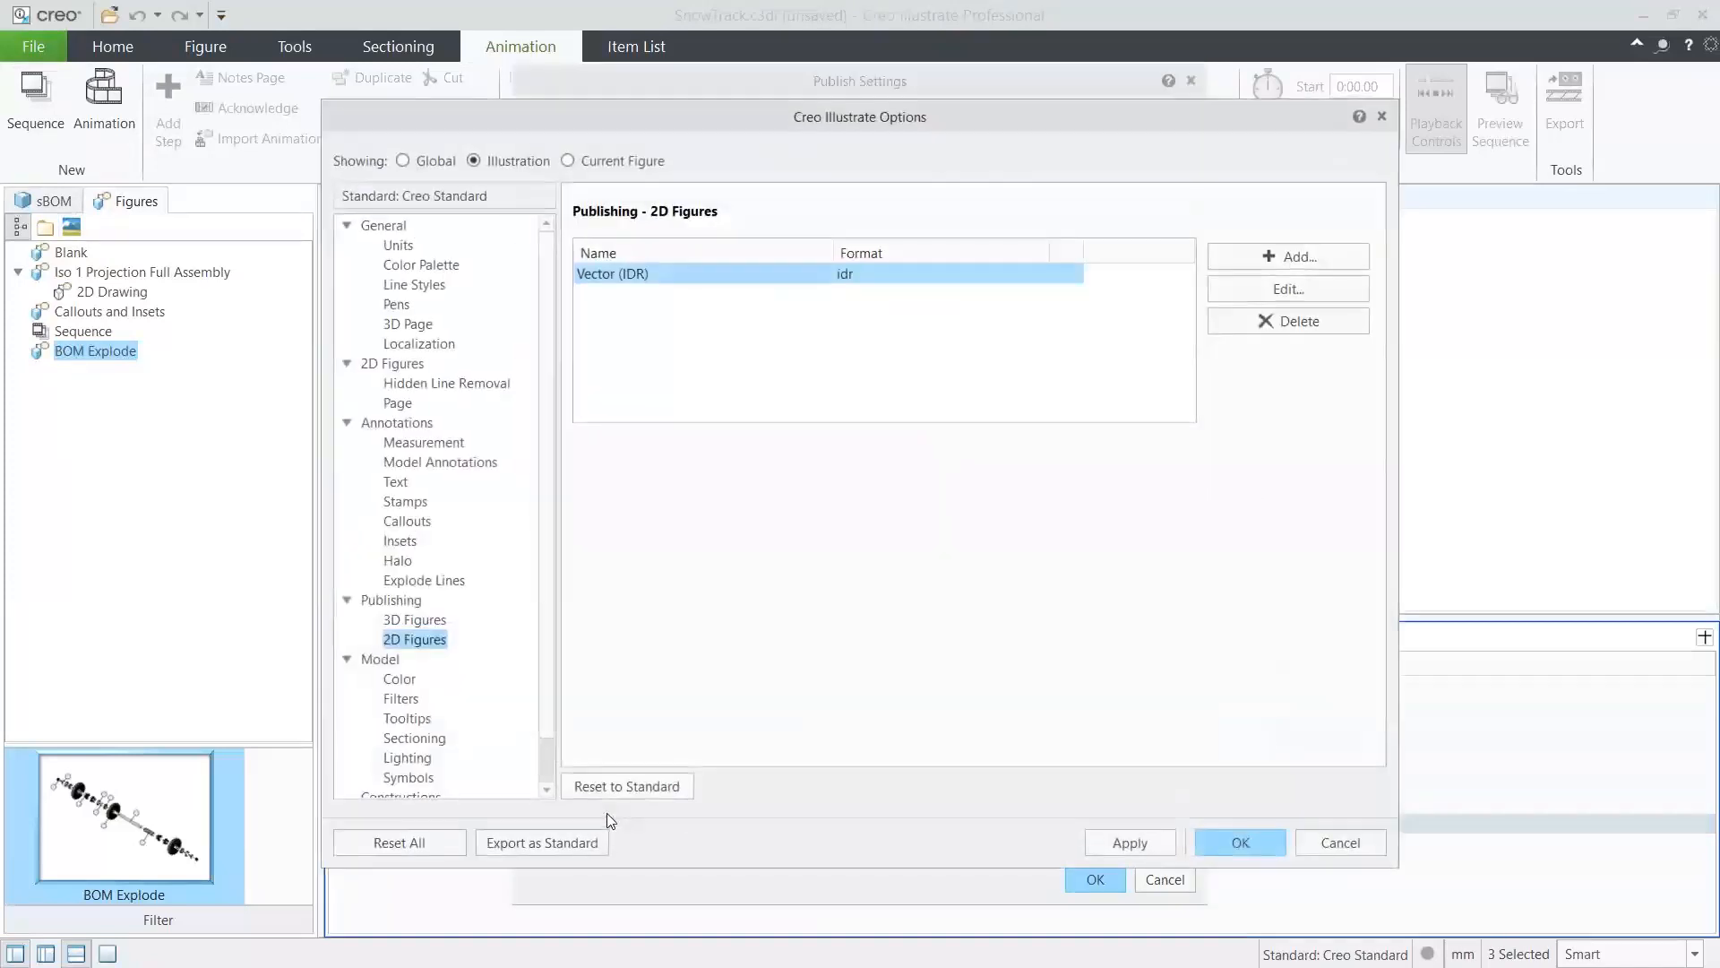
{"action": "left_click", "coordinate": [416, 623]}
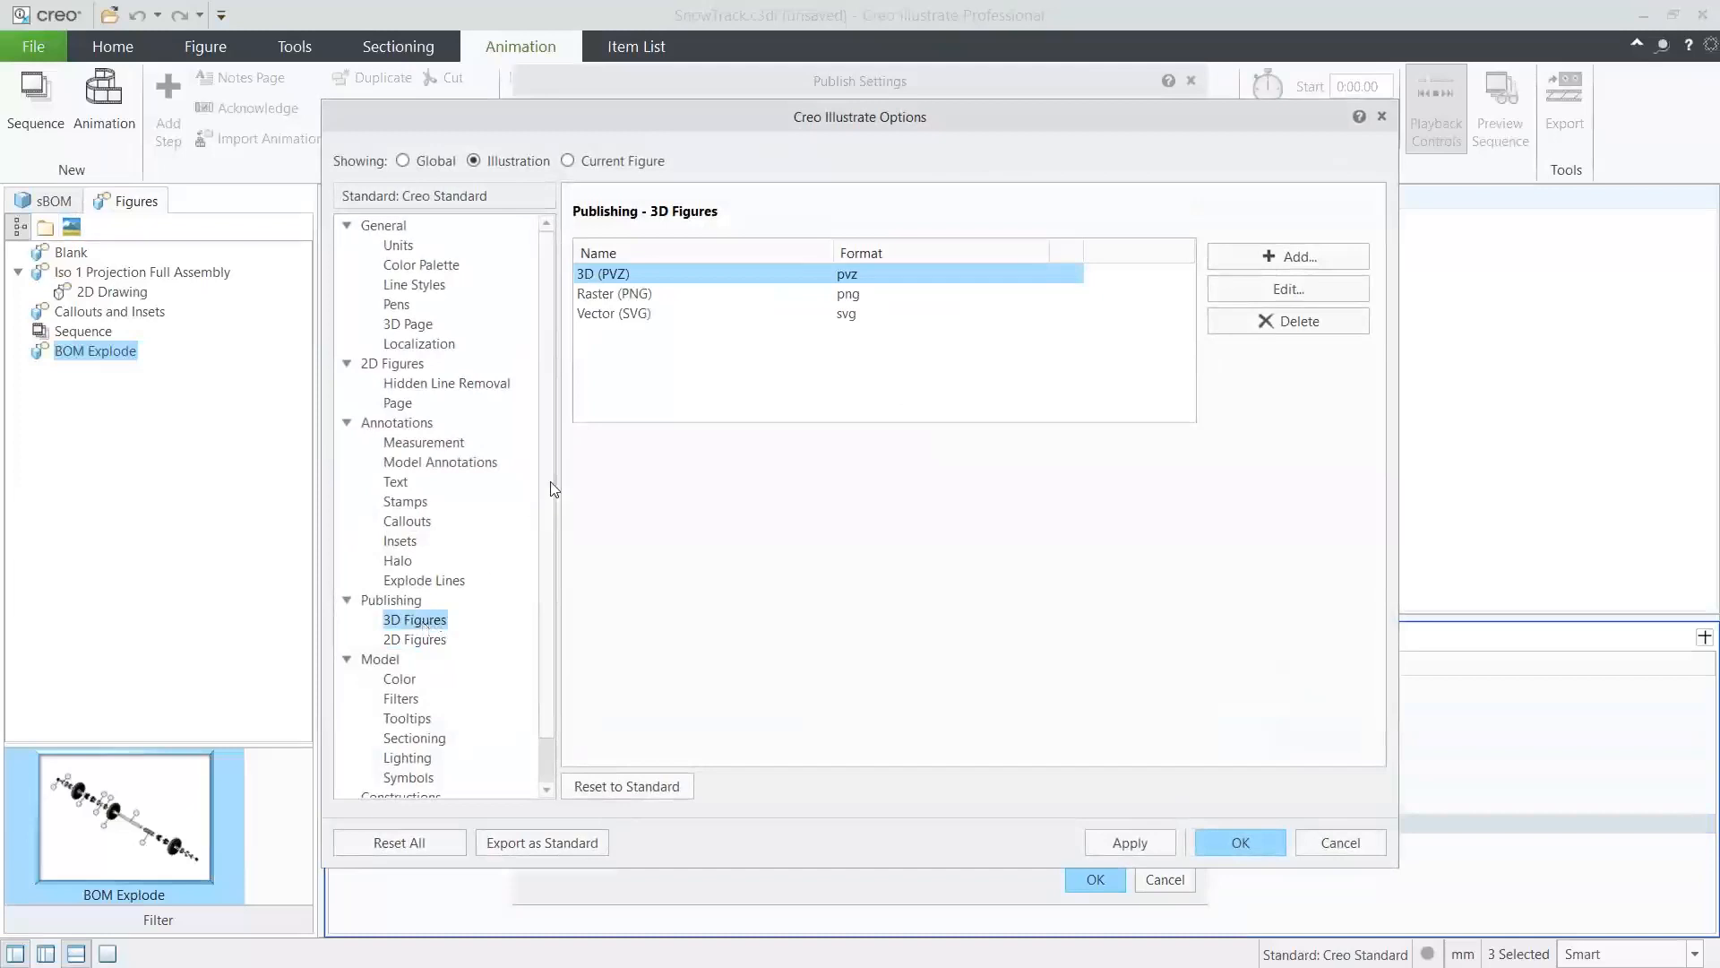
Examine the Raster (PNG) publish option as Image and as 2D Illustration, discard the edit and close the publish settings.
{"action": "left_click", "coordinate": [595, 295]}
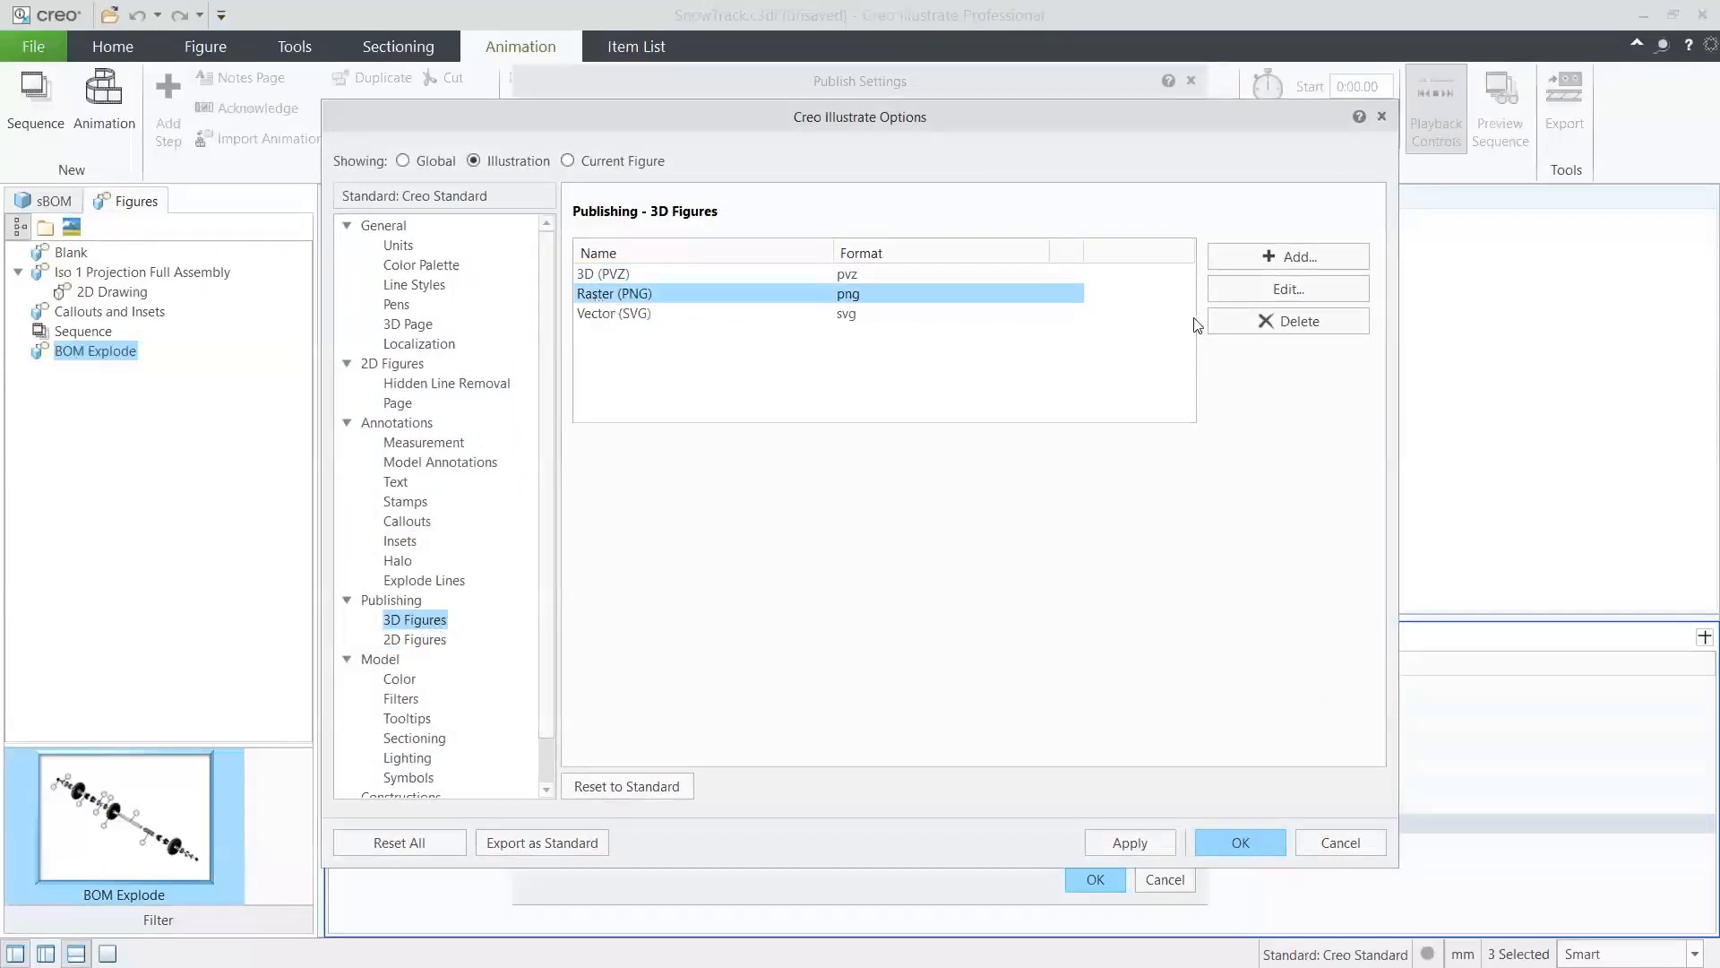
{"action": "left_click", "coordinate": [1271, 292]}
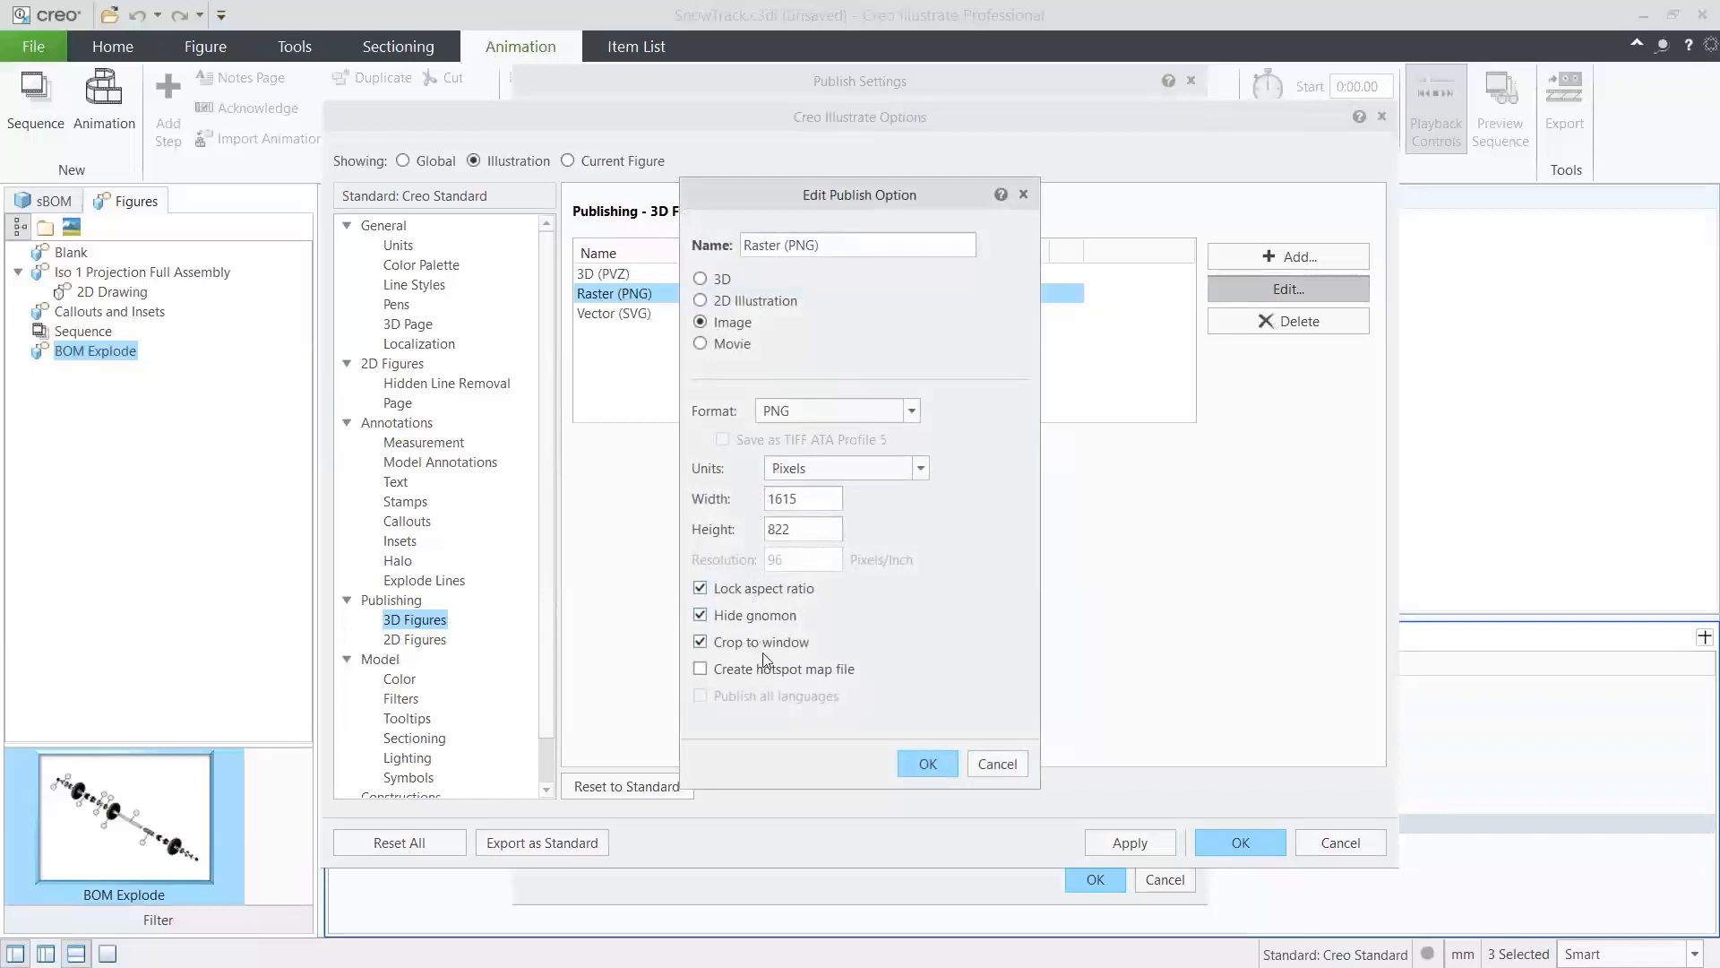
{"action": "left_click", "coordinate": [700, 301]}
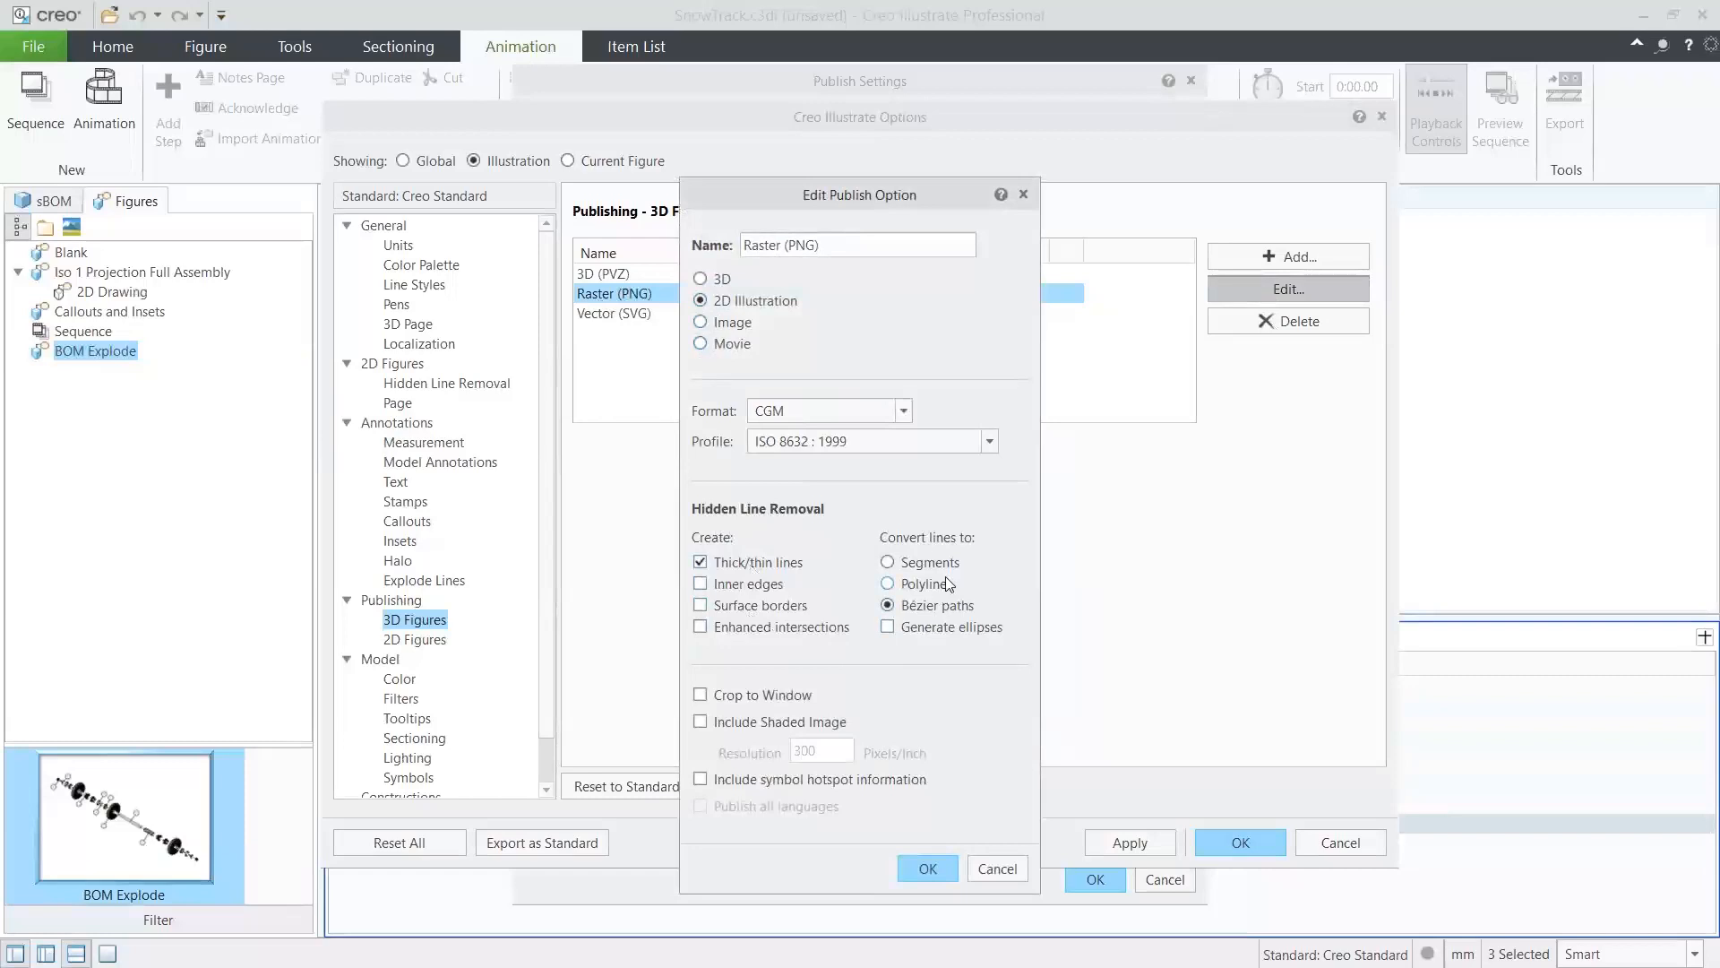
{"action": "left_click", "coordinate": [994, 868]}
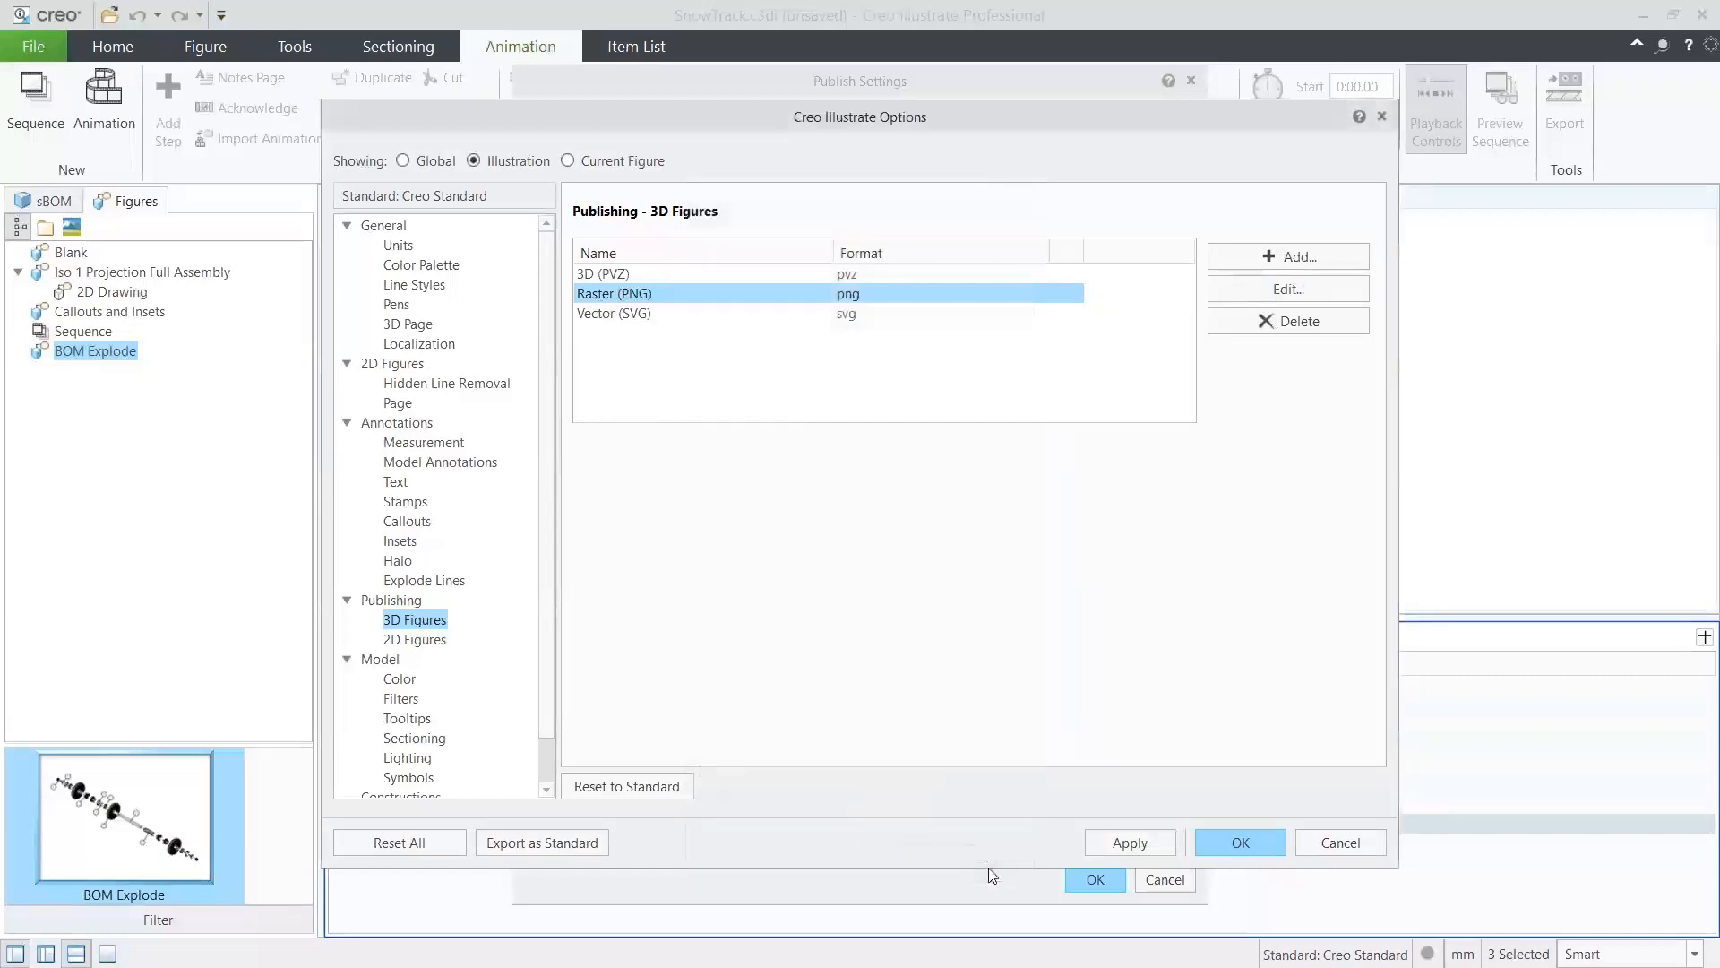
{"action": "left_click", "coordinate": [1340, 842]}
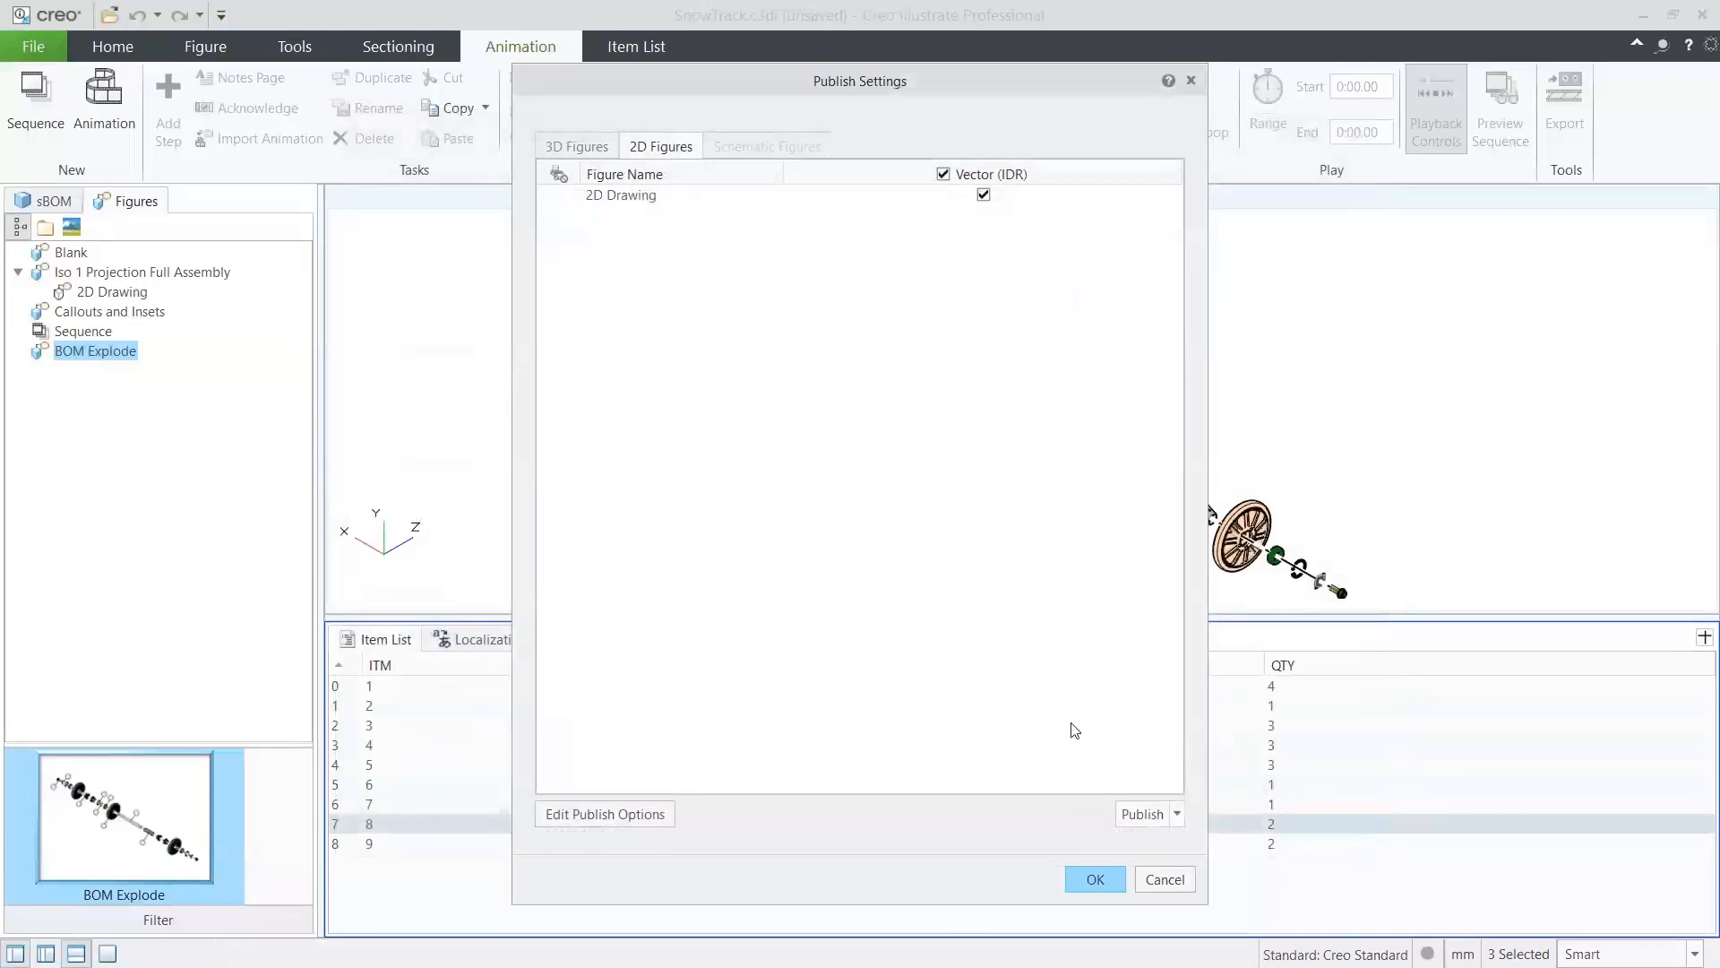
{"action": "left_click", "coordinate": [578, 146]}
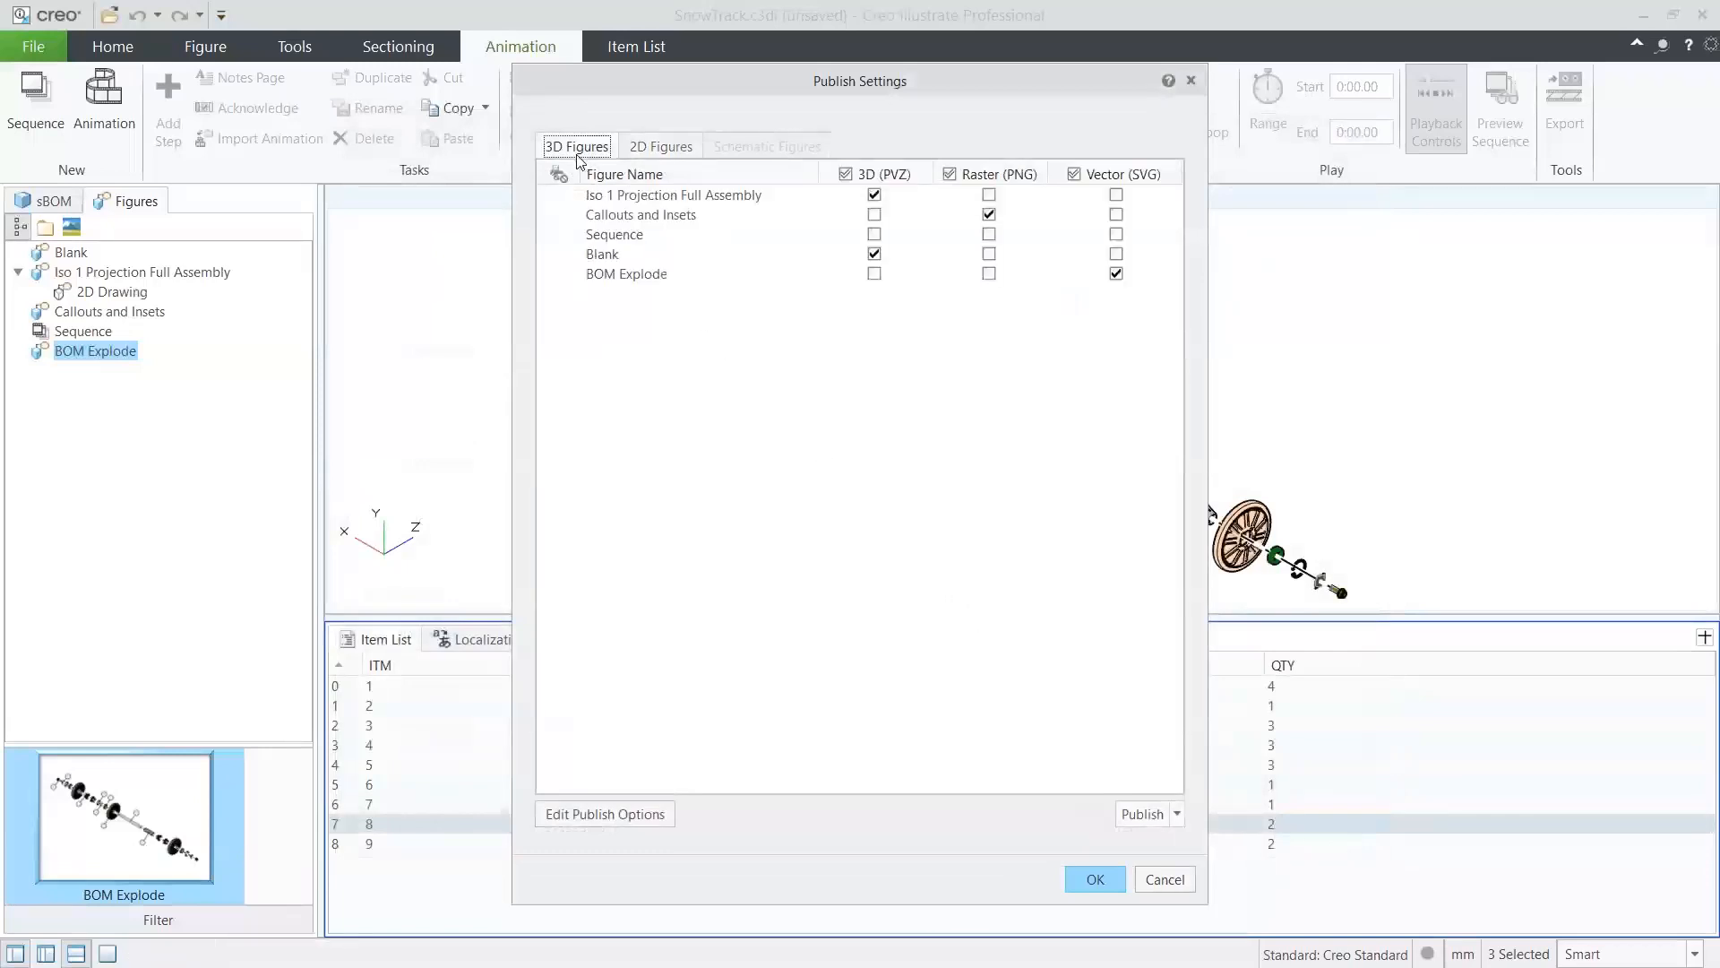
{"action": "left_click", "coordinate": [1198, 80]}
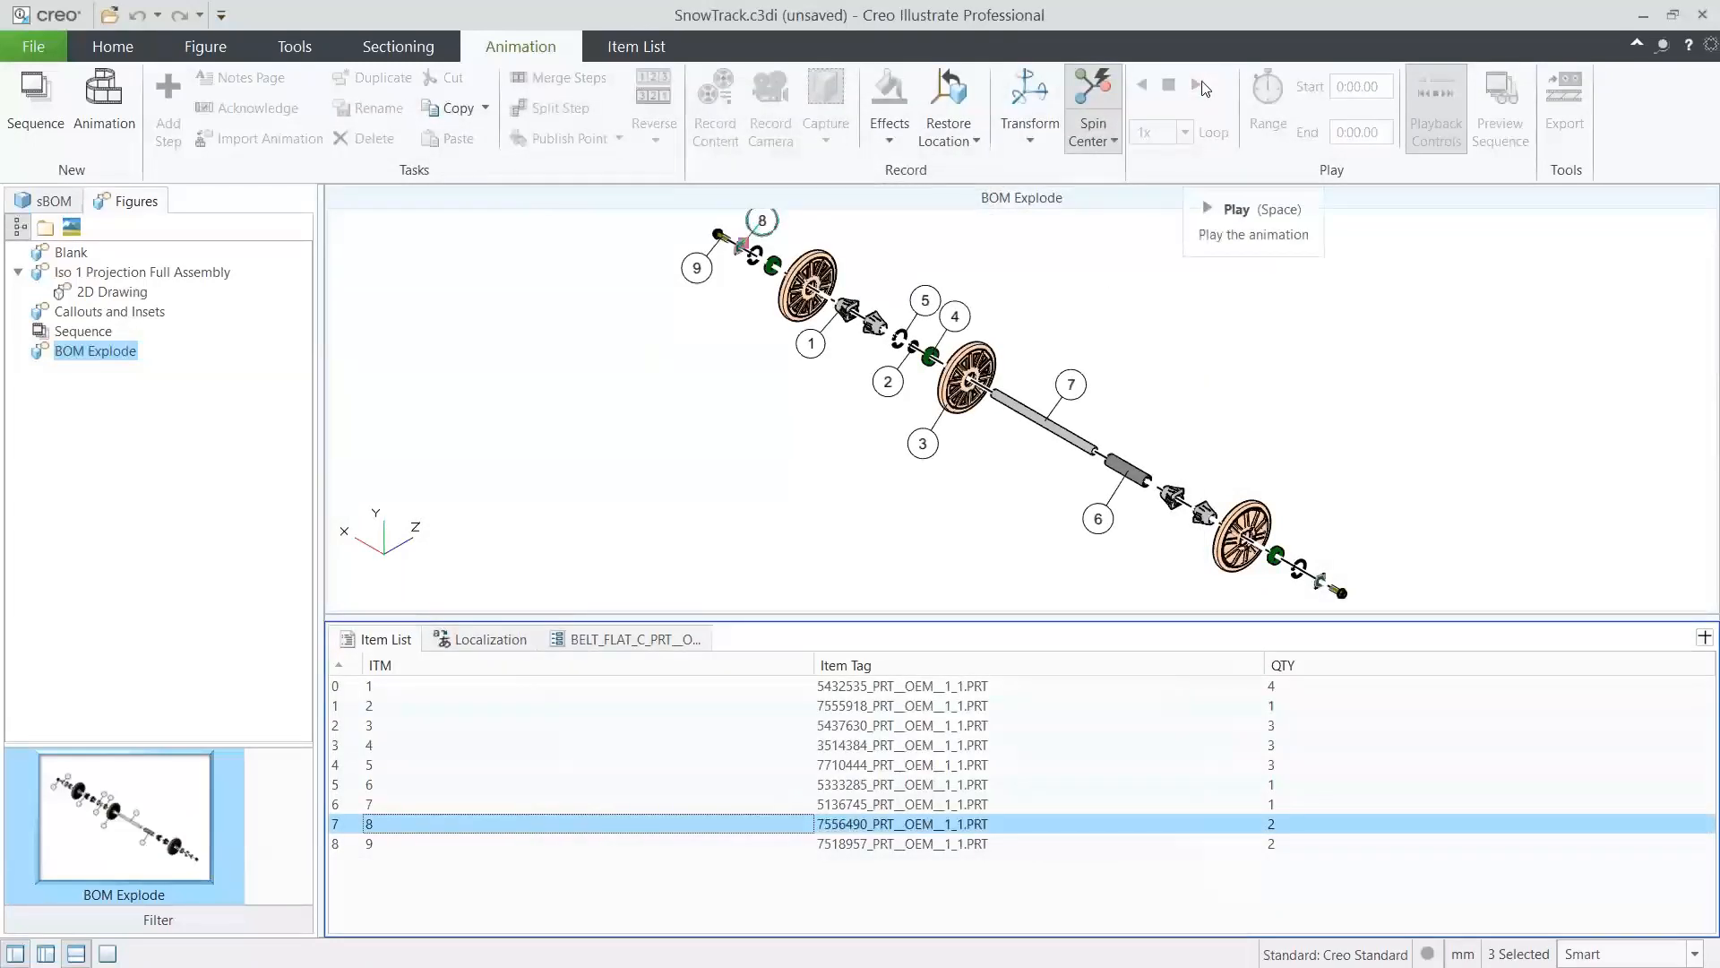